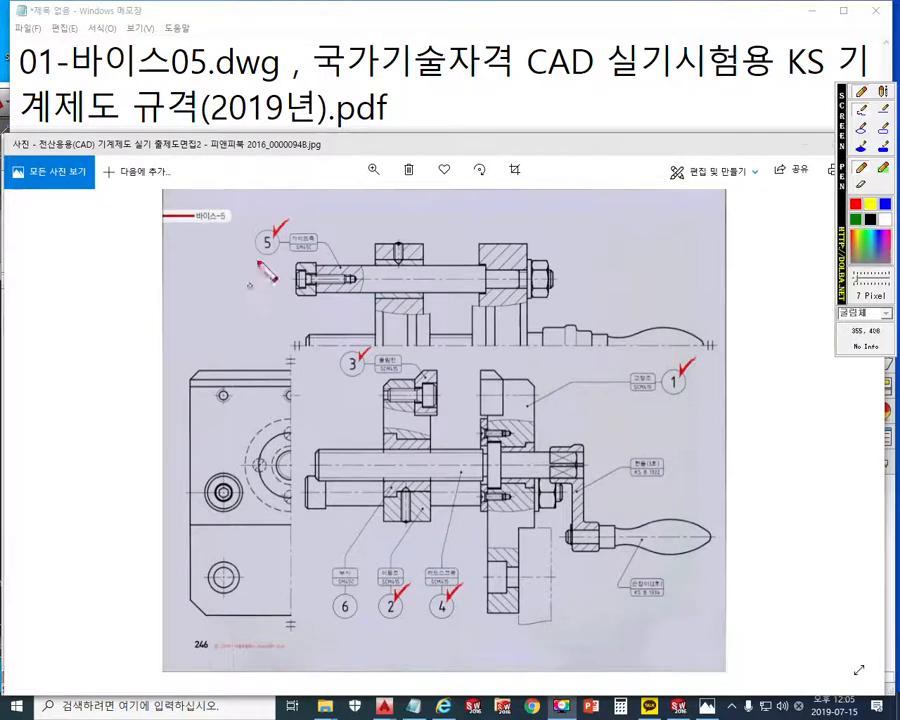
Circle balloon 5 on the vise drawing in red, trace its leader, and outline the guide shaft in the upper view
{"action": "mouse_move", "coordinate": [282, 222]}
{"action": "left_mouse_down"}
{"action": "mouse_move", "coordinate": [250, 248]}
{"action": "mouse_move", "coordinate": [284, 258]}
{"action": "left_mouse_up"}
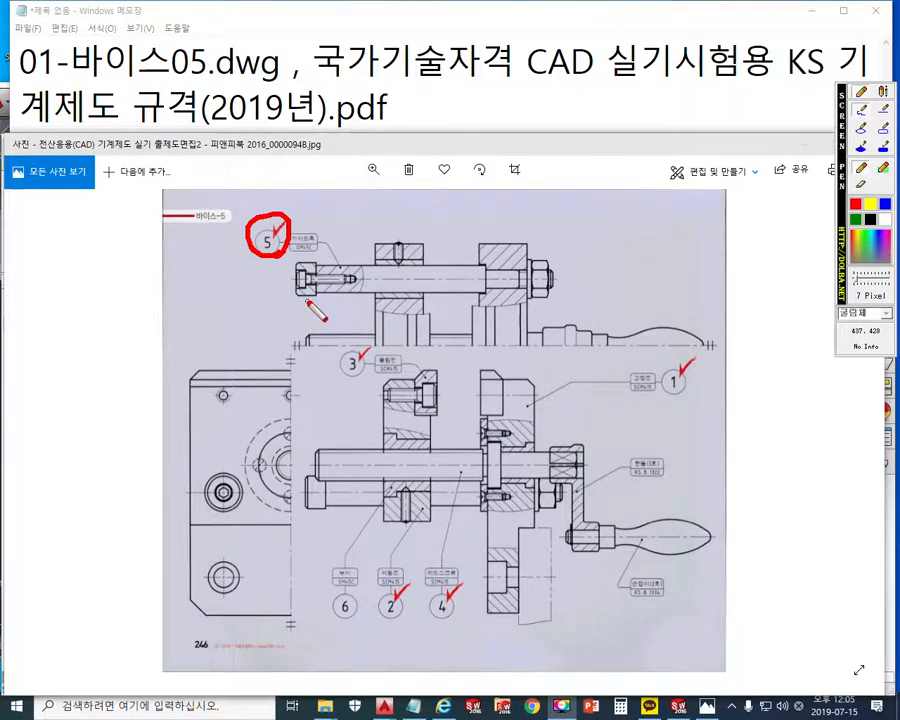
{"action": "mouse_move", "coordinate": [345, 269]}
{"action": "left_mouse_down"}
{"action": "mouse_move", "coordinate": [362, 287]}
{"action": "mouse_move", "coordinate": [330, 243]}
{"action": "mouse_move", "coordinate": [292, 240]}
{"action": "left_mouse_up"}
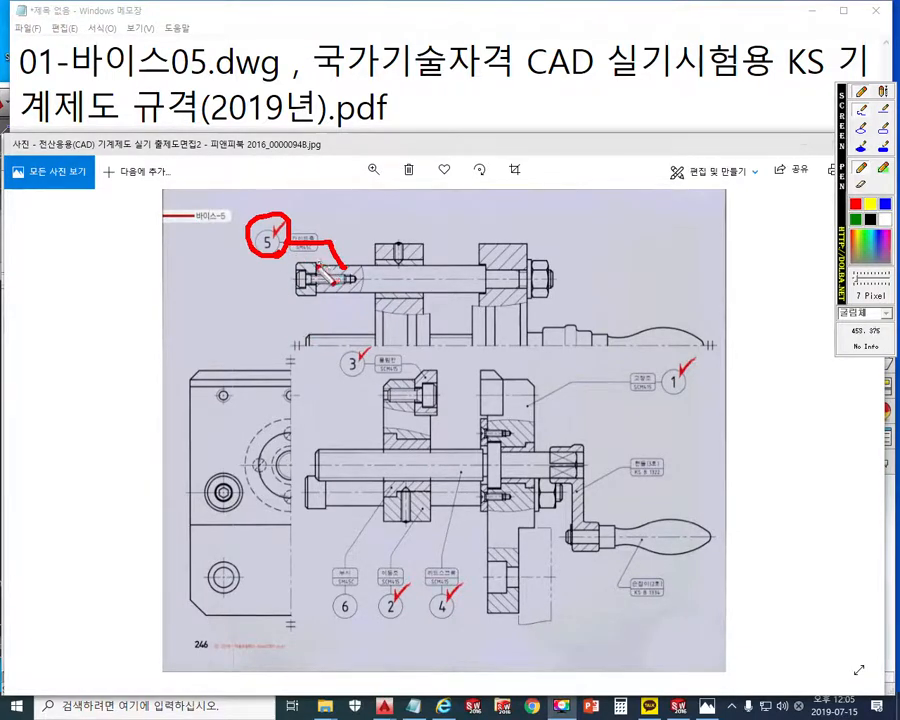
{"action": "mouse_move", "coordinate": [317, 265]}
{"action": "left_mouse_down"}
{"action": "mouse_move", "coordinate": [315, 288]}
{"action": "mouse_move", "coordinate": [334, 291]}
{"action": "mouse_move", "coordinate": [487, 293]}
{"action": "mouse_move", "coordinate": [486, 270]}
{"action": "mouse_move", "coordinate": [497, 286]}
{"action": "mouse_move", "coordinate": [487, 288]}
{"action": "mouse_move", "coordinate": [573, 286]}
{"action": "mouse_move", "coordinate": [488, 268]}
{"action": "left_mouse_up"}
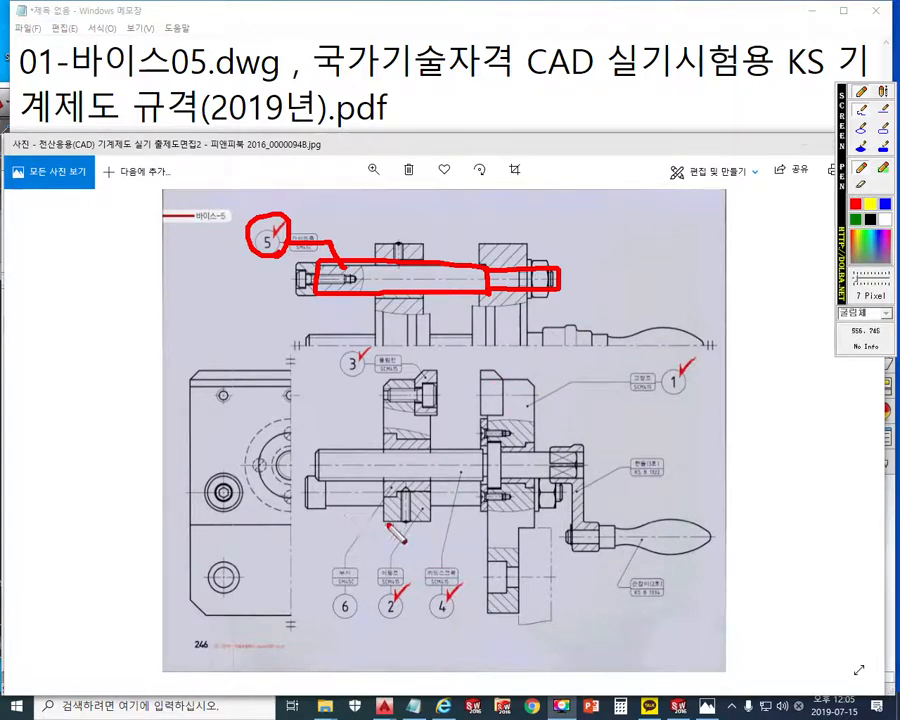
Trace the guide shaft's edges in the lower view, label it with a circled 5, and clear the red markings
{"action": "left_click_drag", "start_coordinate": [323, 506], "coordinate": [474, 507]}
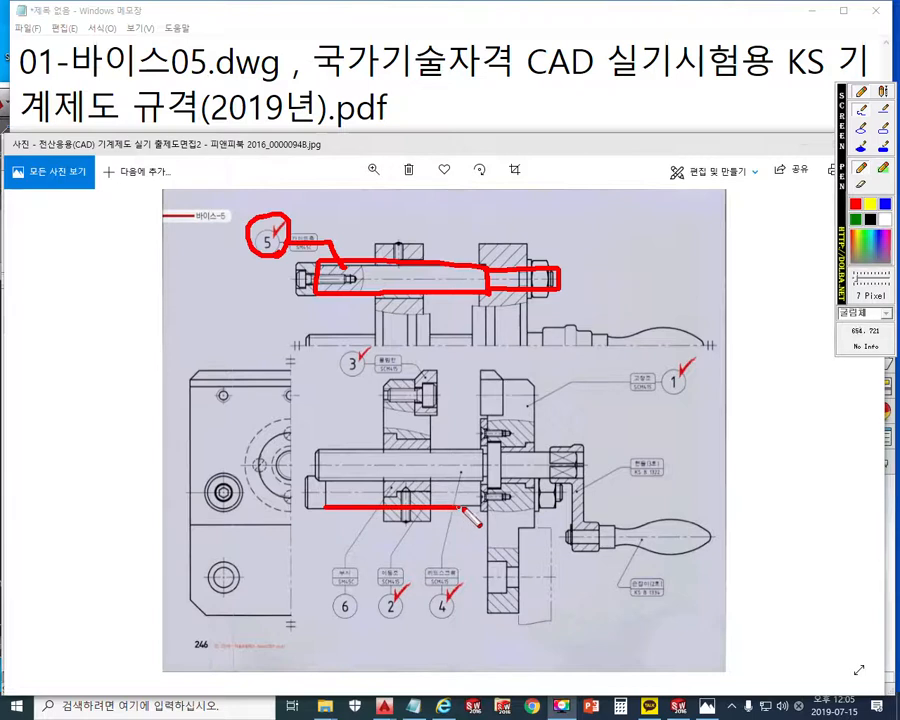
{"action": "left_click_drag", "start_coordinate": [326, 484], "coordinate": [470, 482]}
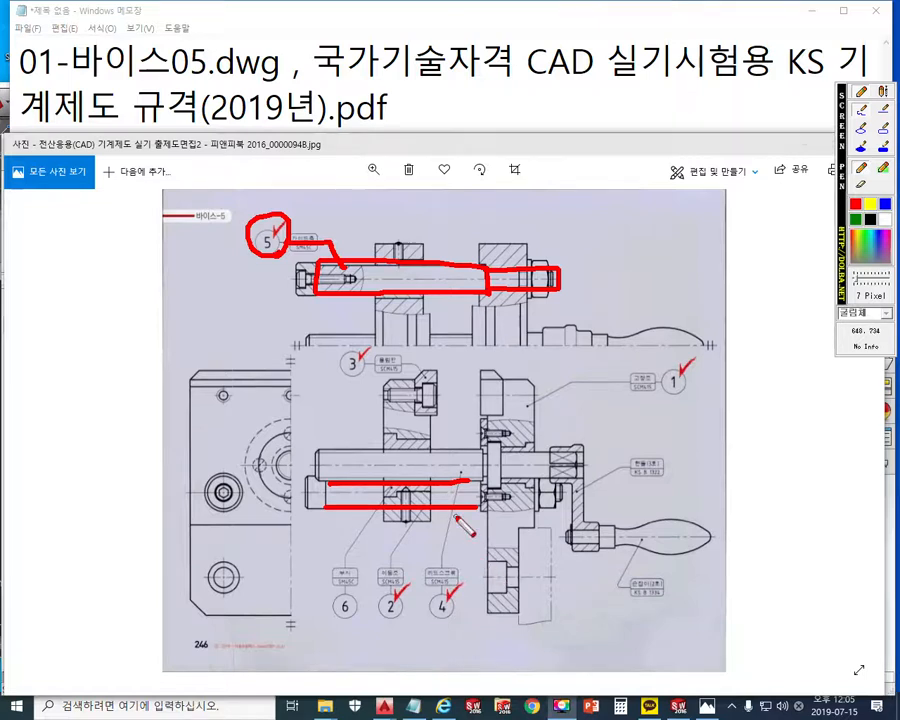
{"action": "mouse_move", "coordinate": [356, 489]}
{"action": "left_mouse_down"}
{"action": "mouse_move", "coordinate": [310, 562]}
{"action": "mouse_move", "coordinate": [324, 531]}
{"action": "mouse_move", "coordinate": [292, 560]}
{"action": "mouse_move", "coordinate": [338, 572]}
{"action": "left_mouse_up"}
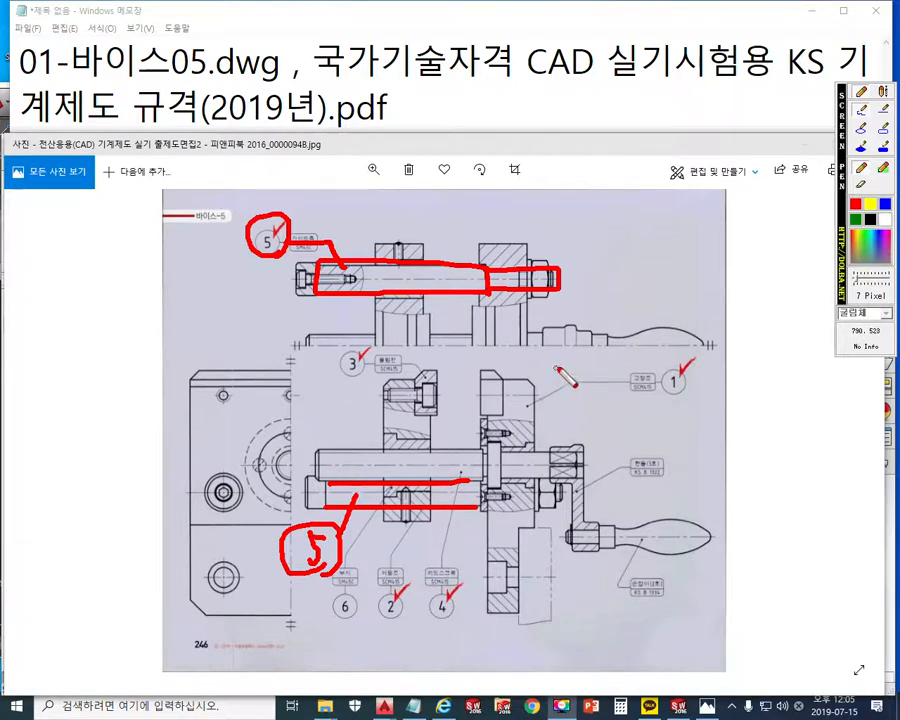
{"action": "key", "text": "Escape"}
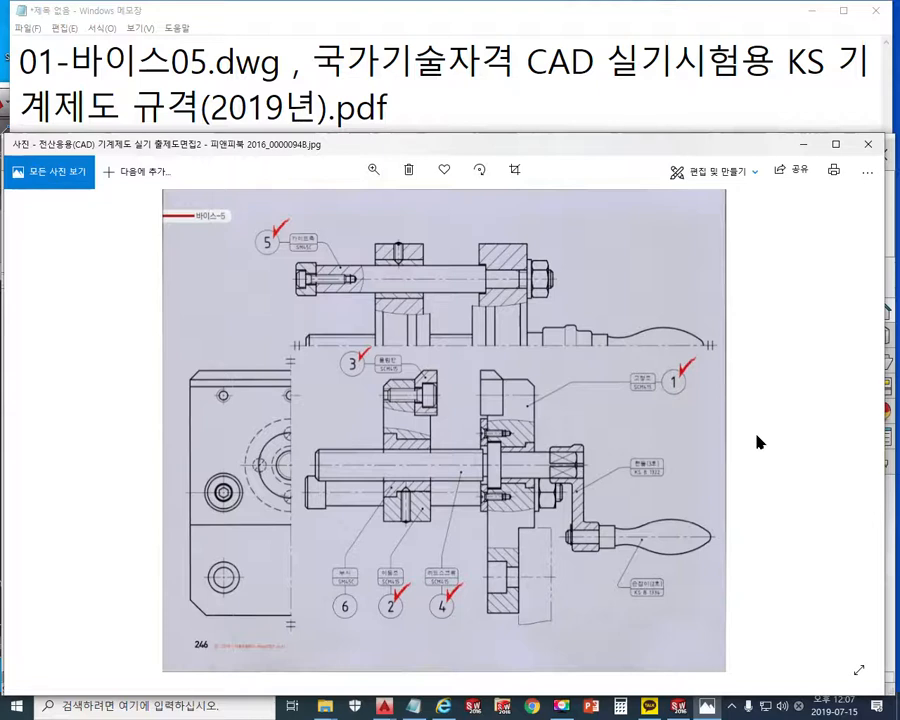
Look at the coloured 3D views of the vise in the following image, and return to the assembly drawing
{"action": "key", "text": "Right"}
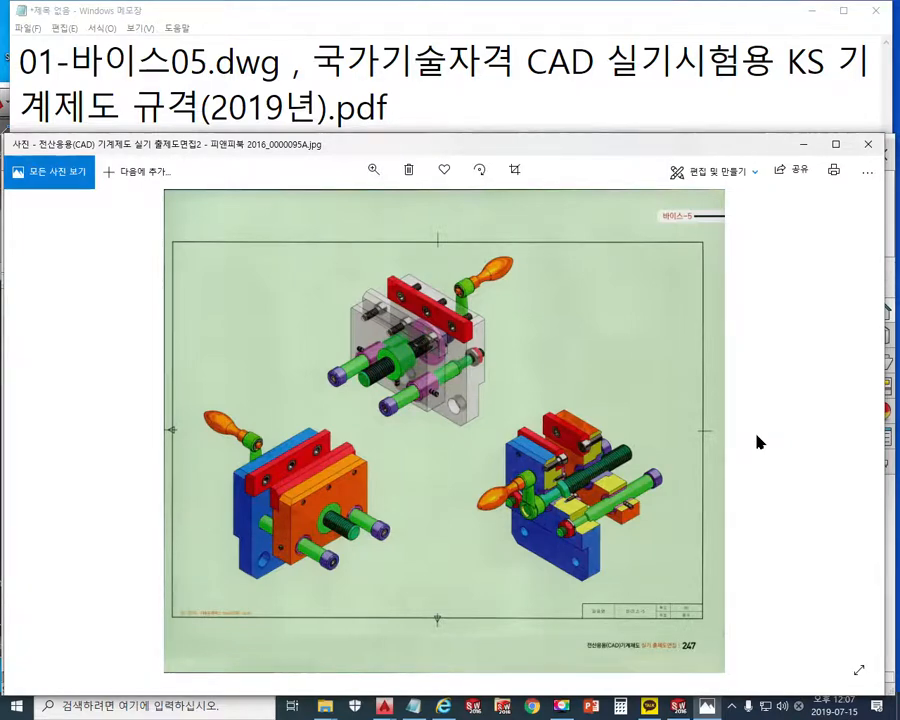
{"action": "key", "text": "Left"}
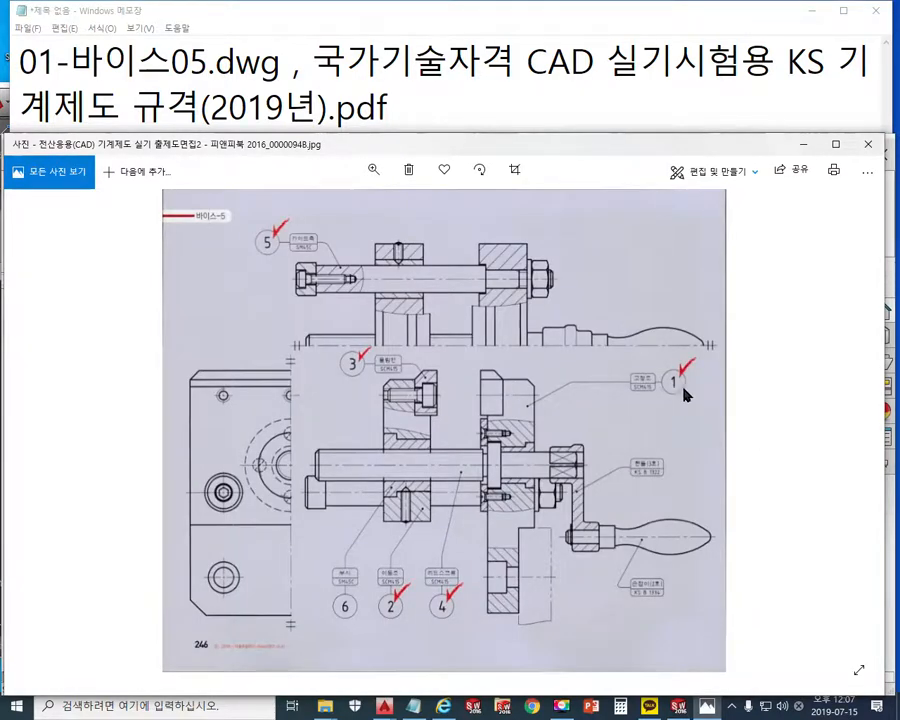
{"action": "left_click_drag", "start_coordinate": [569, 177], "coordinate": [84, 191]}
Switch to SOLIDWORKS and pull the movable jaw completely off the guide shafts and lead screw
{"action": "key", "text": "alt+Tab"}
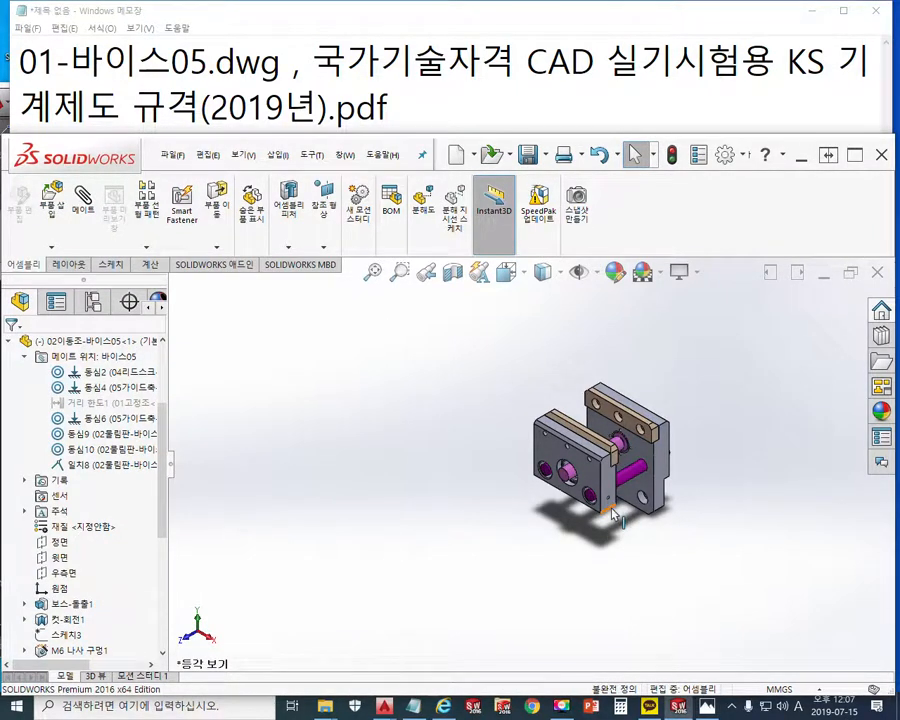
{"action": "scroll", "coordinate": [600, 512], "scroll_direction": "down", "scroll_amount": 3}
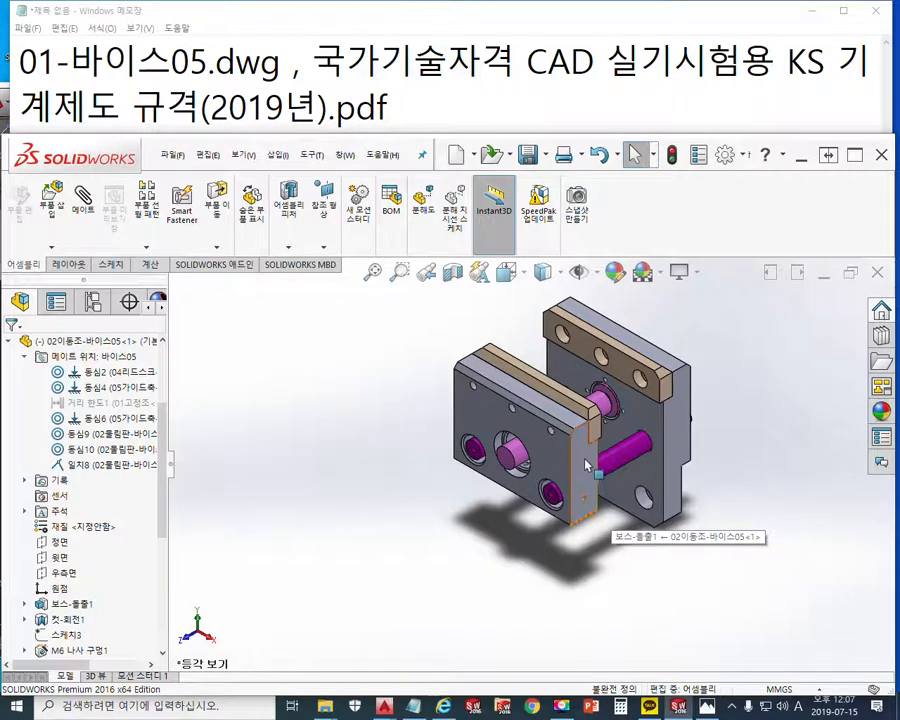
{"action": "left_click_drag", "start_coordinate": [587, 465], "coordinate": [440, 550]}
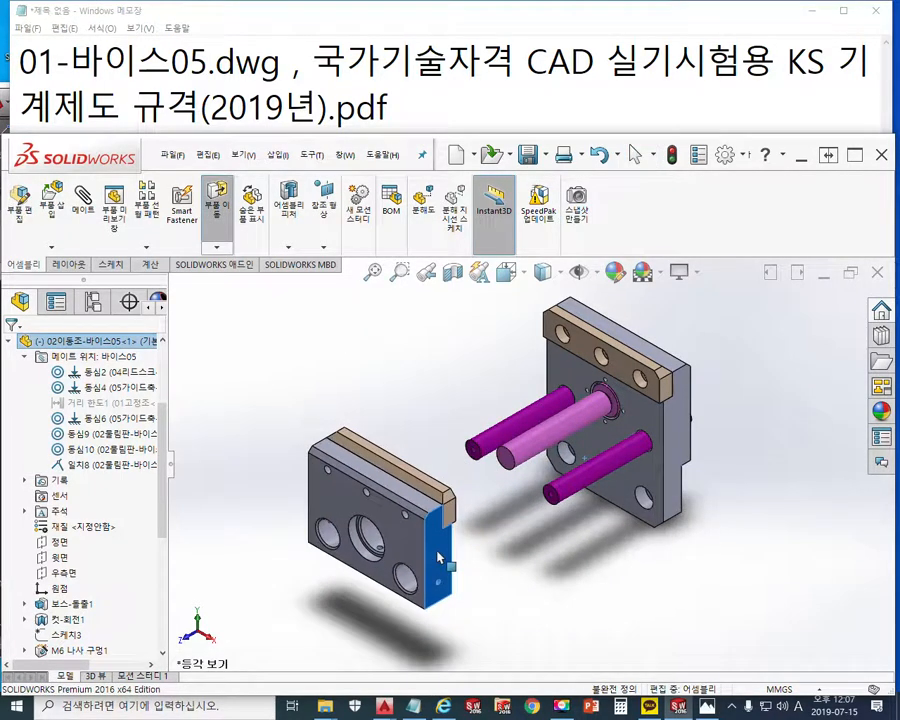
{"action": "left_click", "coordinate": [660, 577]}
Annotate the rear guide shaft in red with a leader and a circled 5, and clear the markings
{"action": "key", "text": "F12"}
{"action": "left_click_drag", "start_coordinate": [492, 433], "coordinate": [457, 350]}
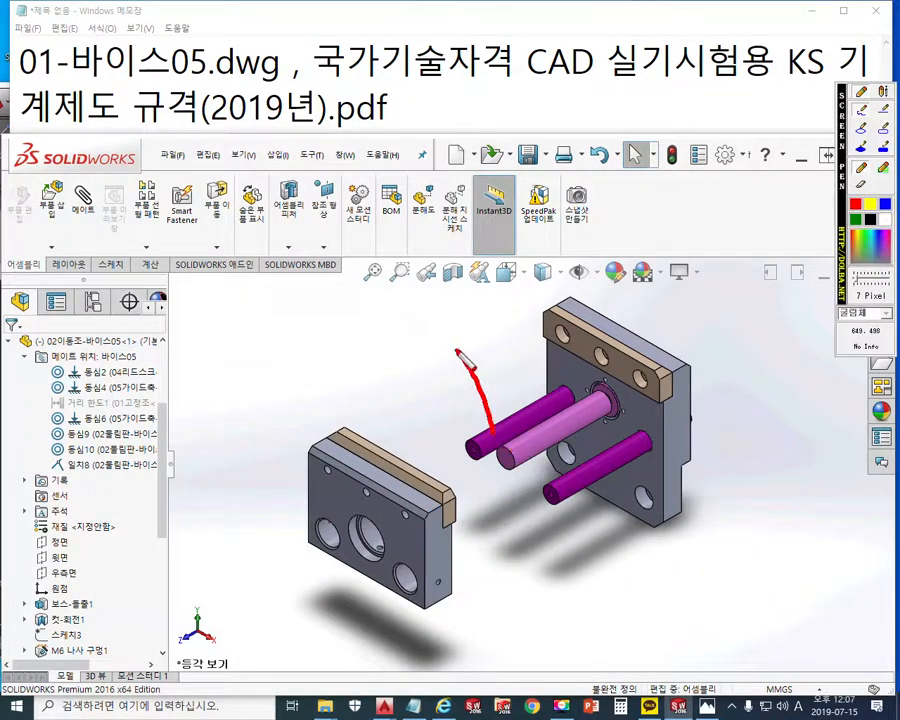
{"action": "mouse_move", "coordinate": [425, 307]}
{"action": "left_mouse_down"}
{"action": "mouse_move", "coordinate": [447, 350]}
{"action": "mouse_move", "coordinate": [430, 357]}
{"action": "left_mouse_up"}
{"action": "left_click_drag", "start_coordinate": [416, 307], "coordinate": [464, 307]}
{"action": "mouse_move", "coordinate": [455, 358]}
{"action": "left_mouse_down"}
{"action": "mouse_move", "coordinate": [430, 285]}
{"action": "mouse_move", "coordinate": [462, 348]}
{"action": "left_mouse_up"}
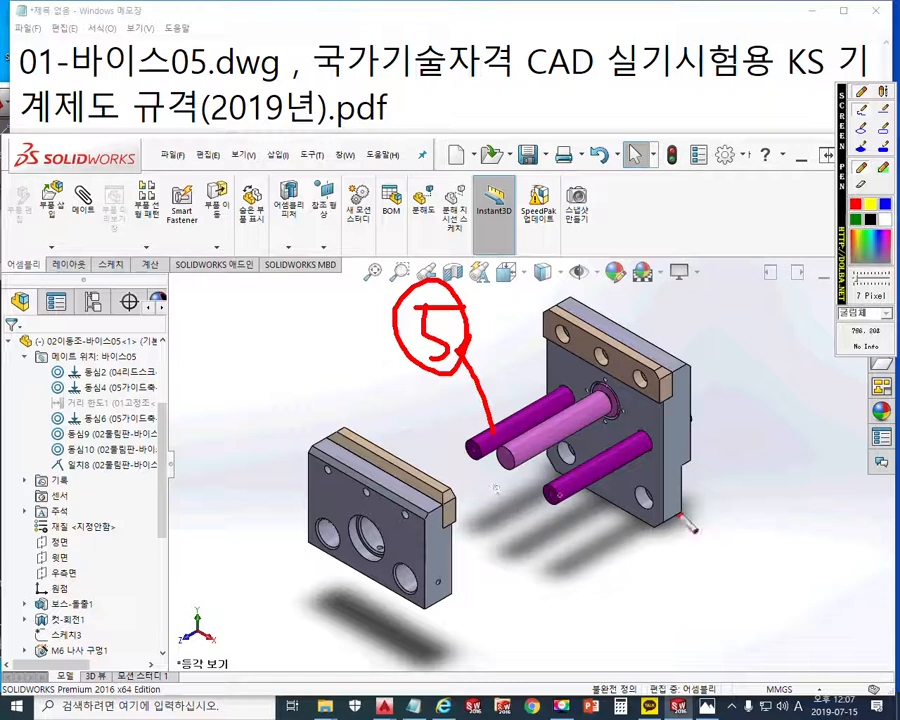
{"action": "key", "text": "Escape"}
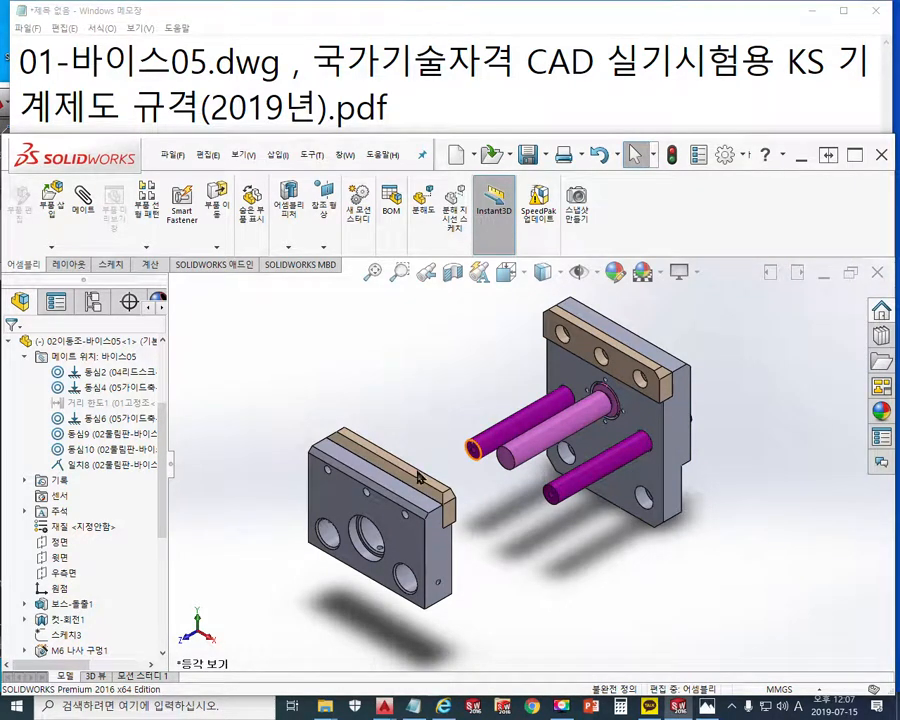
Mark the guide shaft hole in the movable jaw in red, and clear the marking
{"action": "key", "text": "F12"}
{"action": "mouse_move", "coordinate": [337, 545]}
{"action": "left_mouse_down"}
{"action": "mouse_move", "coordinate": [314, 528]}
{"action": "mouse_move", "coordinate": [340, 543]}
{"action": "mouse_move", "coordinate": [318, 530]}
{"action": "mouse_move", "coordinate": [330, 524]}
{"action": "mouse_move", "coordinate": [316, 536]}
{"action": "mouse_move", "coordinate": [334, 545]}
{"action": "left_mouse_up"}
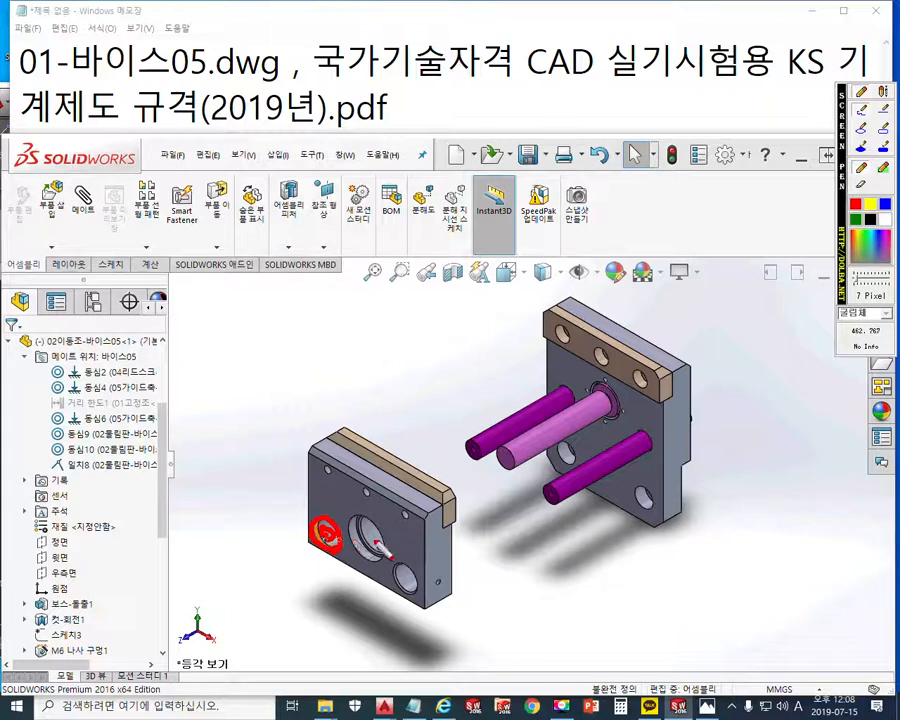
{"action": "key", "text": "Escape"}
Slide the movable jaw back onto the guide shafts and place the drawing image in a narrow window beside the model
{"action": "left_click_drag", "start_coordinate": [438, 559], "coordinate": [595, 503]}
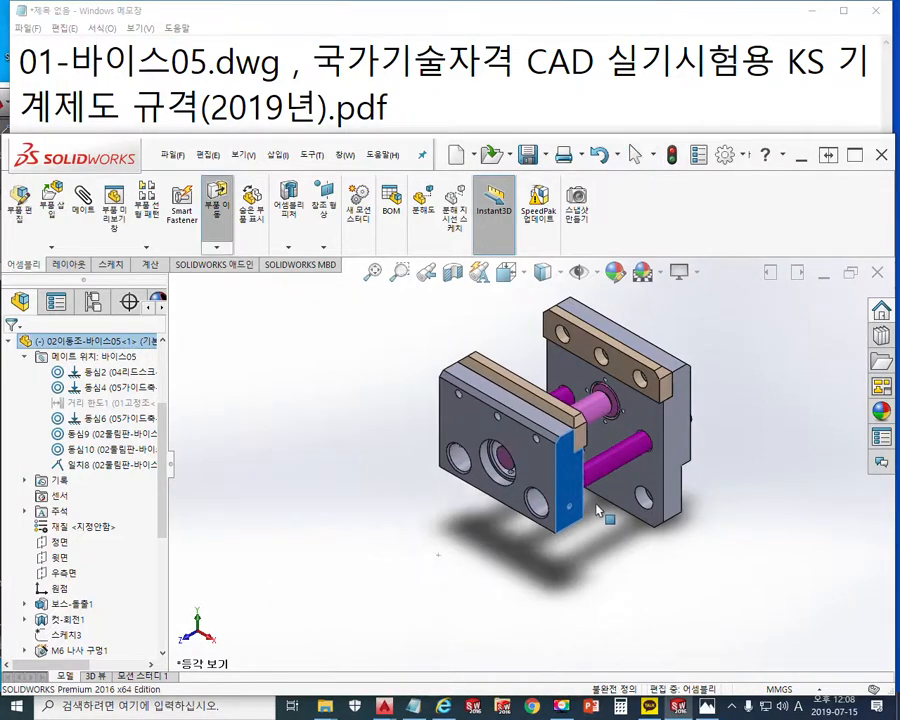
{"action": "left_click_drag", "start_coordinate": [0, 123], "coordinate": [424, 119]}
{"action": "left_click_drag", "start_coordinate": [886, 408], "coordinate": [420, 408]}
{"action": "left_click_drag", "start_coordinate": [492, 497], "coordinate": [584, 454]}
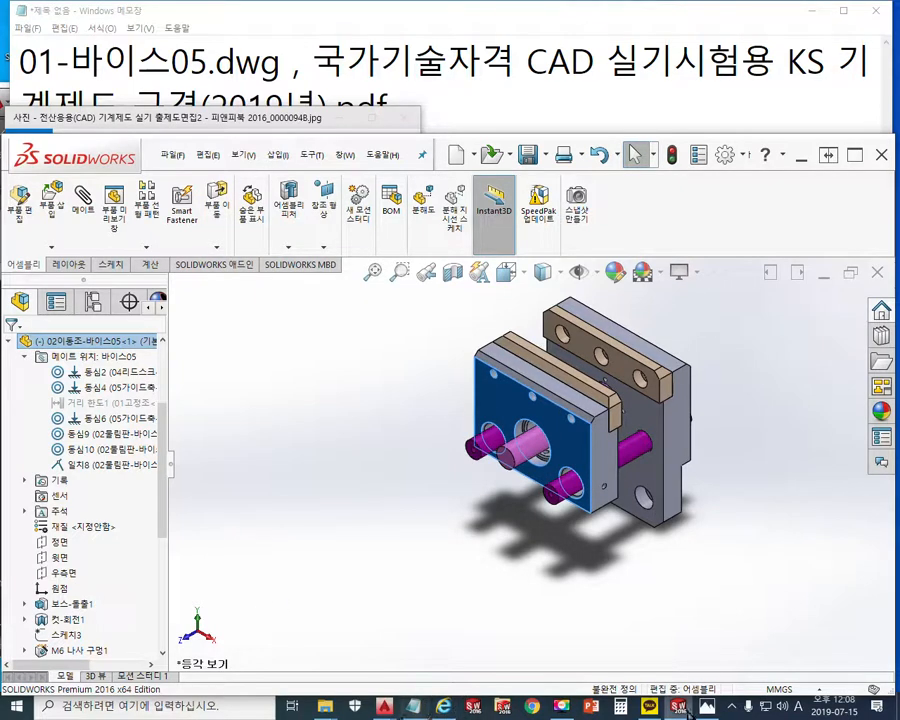
{"action": "left_click", "coordinate": [422, 708]}
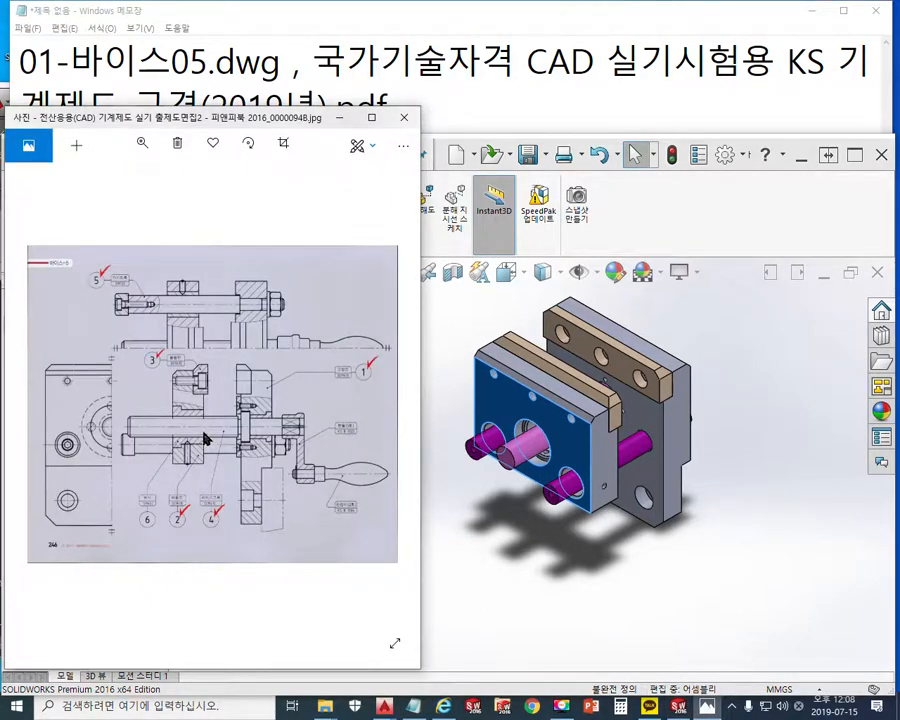
Enlarge the guide shaft area of the drawing and outline the bushing sections above and below the shaft in red
{"action": "scroll", "coordinate": [176, 444], "scroll_direction": "up", "scroll_amount": 3}
{"action": "mouse_move", "coordinate": [173, 274]}
{"action": "left_mouse_down"}
{"action": "mouse_move", "coordinate": [211, 374]}
{"action": "mouse_move", "coordinate": [212, 362]}
{"action": "left_mouse_up"}
{"action": "key", "text": "F9"}
{"action": "mouse_move", "coordinate": [182, 314]}
{"action": "left_mouse_down"}
{"action": "mouse_move", "coordinate": [247, 311]}
{"action": "mouse_move", "coordinate": [248, 296]}
{"action": "mouse_move", "coordinate": [177, 295]}
{"action": "mouse_move", "coordinate": [181, 314]}
{"action": "left_mouse_up"}
{"action": "mouse_move", "coordinate": [178, 247]}
{"action": "left_mouse_down"}
{"action": "mouse_move", "coordinate": [247, 254]}
{"action": "mouse_move", "coordinate": [177, 244]}
{"action": "left_mouse_up"}
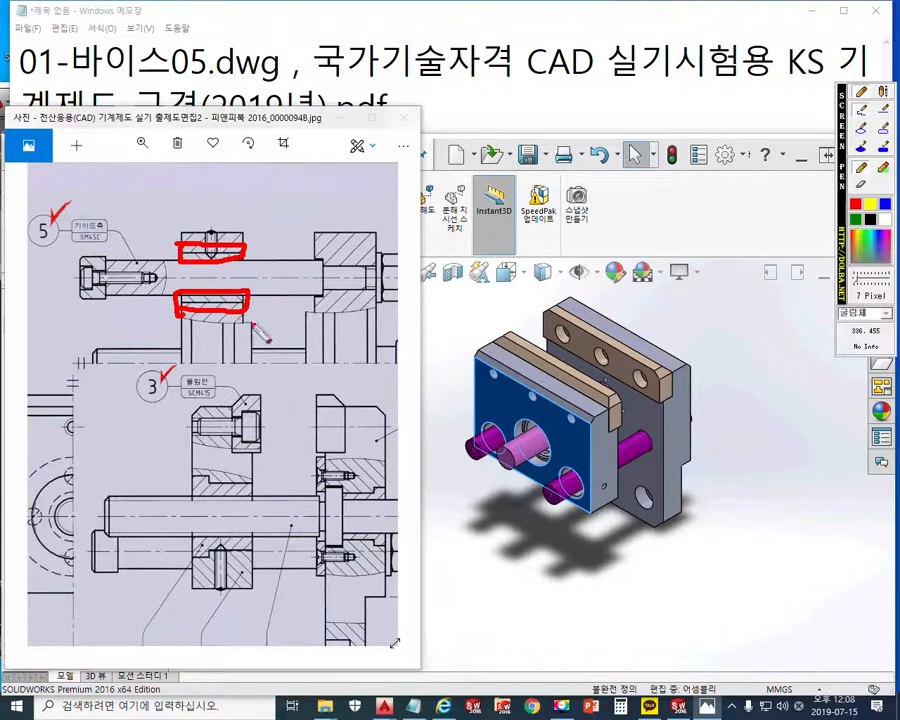
Mark the shaft hole on the model's movable jaw, and label the jaw "이동" and the guide shaft "축" with leaders
{"action": "mouse_move", "coordinate": [490, 427]}
{"action": "left_mouse_down"}
{"action": "mouse_move", "coordinate": [478, 438]}
{"action": "mouse_move", "coordinate": [490, 455]}
{"action": "mouse_move", "coordinate": [506, 443]}
{"action": "mouse_move", "coordinate": [496, 433]}
{"action": "left_mouse_up"}
{"action": "mouse_move", "coordinate": [454, 518]}
{"action": "left_mouse_down"}
{"action": "mouse_move", "coordinate": [478, 448]}
{"action": "mouse_move", "coordinate": [444, 276]}
{"action": "mouse_move", "coordinate": [452, 272]}
{"action": "mouse_move", "coordinate": [463, 298]}
{"action": "mouse_move", "coordinate": [492, 285]}
{"action": "mouse_move", "coordinate": [498, 300]}
{"action": "left_mouse_up"}
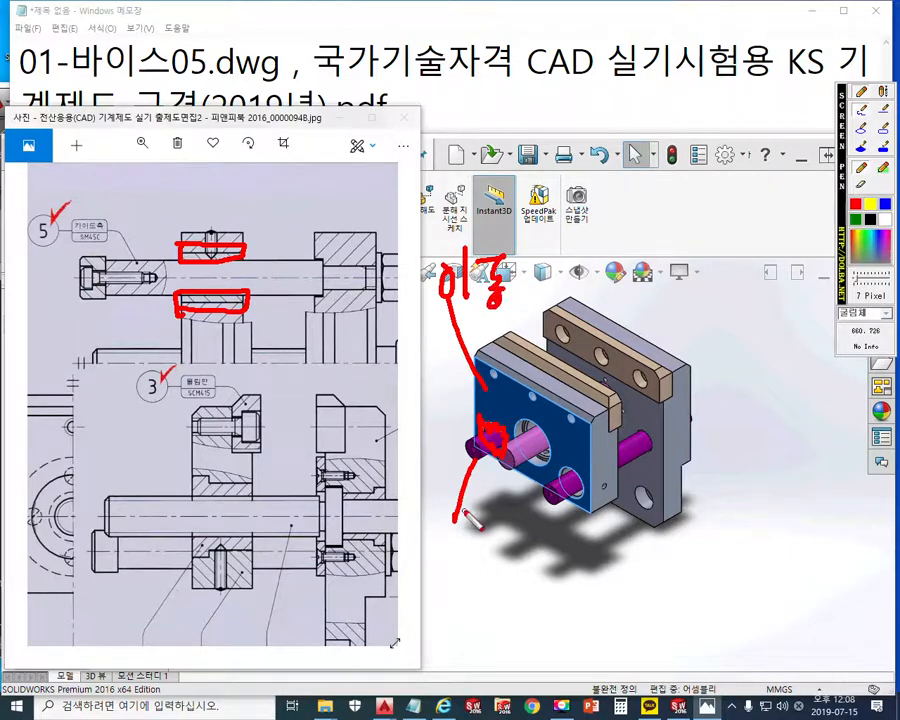
{"action": "left_click_drag", "start_coordinate": [443, 524], "coordinate": [462, 596]}
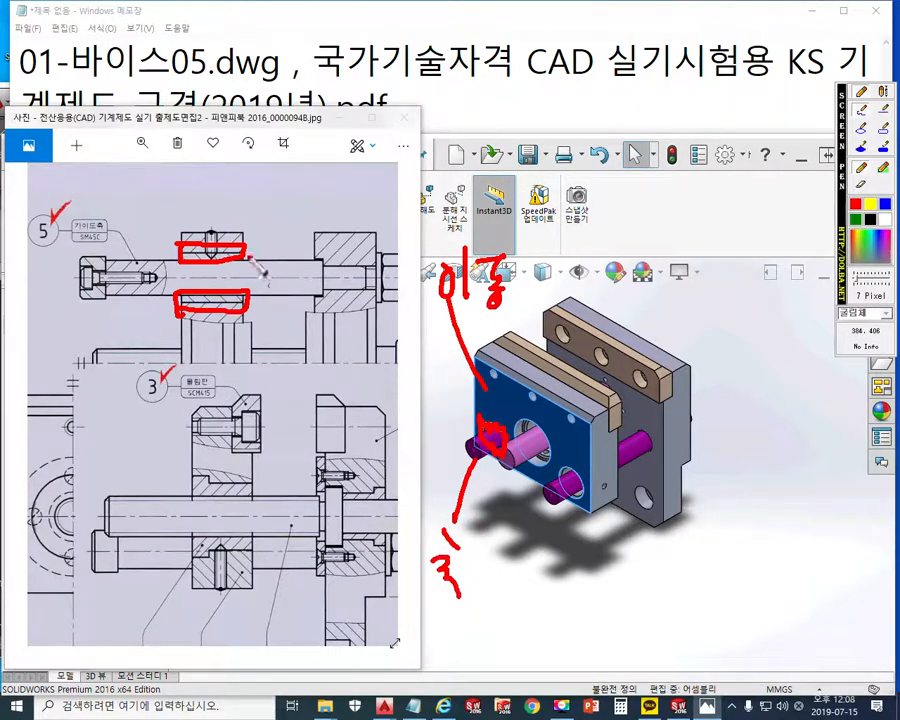
Draw a leader from the upper bushing section to a circled label above it, and cross the label out
{"action": "mouse_move", "coordinate": [178, 244]}
{"action": "left_mouse_down"}
{"action": "mouse_move", "coordinate": [188, 168]}
{"action": "mouse_move", "coordinate": [226, 130]}
{"action": "left_mouse_up"}
{"action": "left_click_drag", "start_coordinate": [244, 112], "coordinate": [191, 155]}
{"action": "left_click_drag", "start_coordinate": [172, 107], "coordinate": [238, 171]}
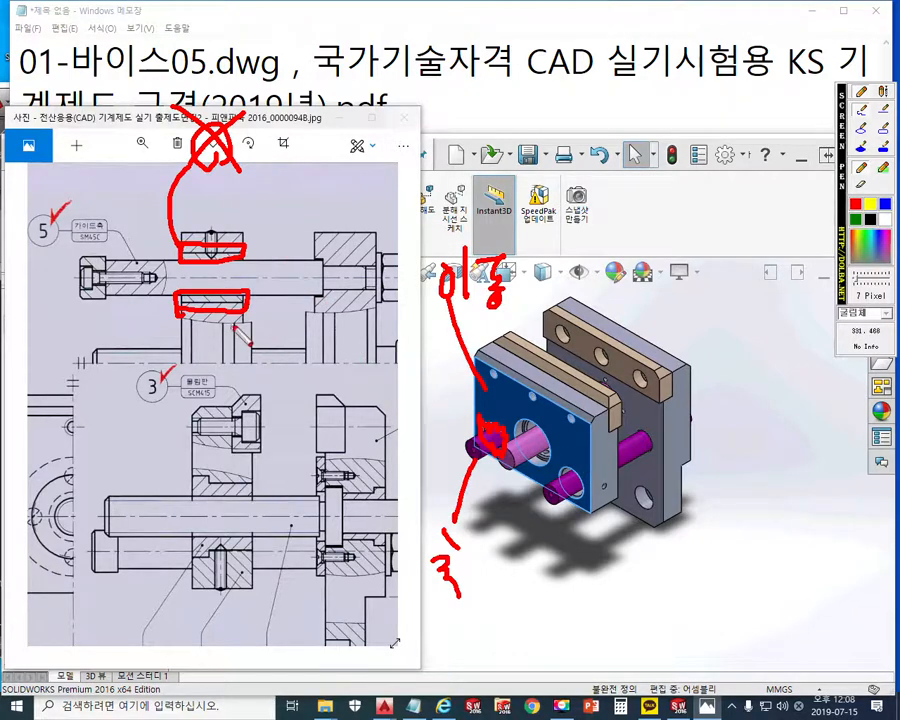
Trace both edges of the guide shaft on the drawing, add a double-headed travel arrow above it, and clear all markings
{"action": "left_click_drag", "start_coordinate": [108, 262], "coordinate": [318, 262]}
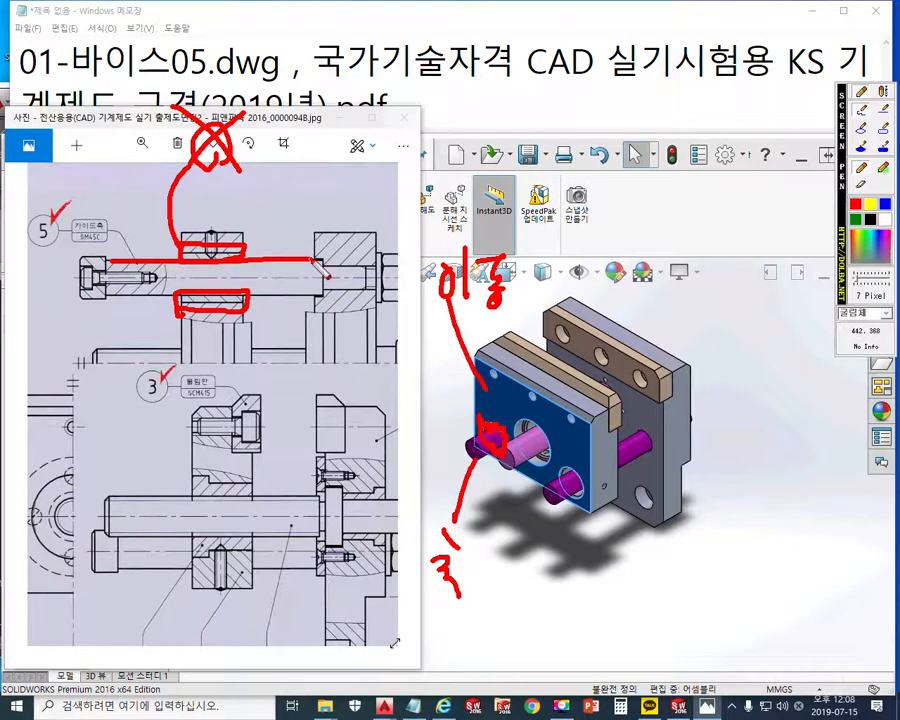
{"action": "left_click_drag", "start_coordinate": [112, 300], "coordinate": [313, 300]}
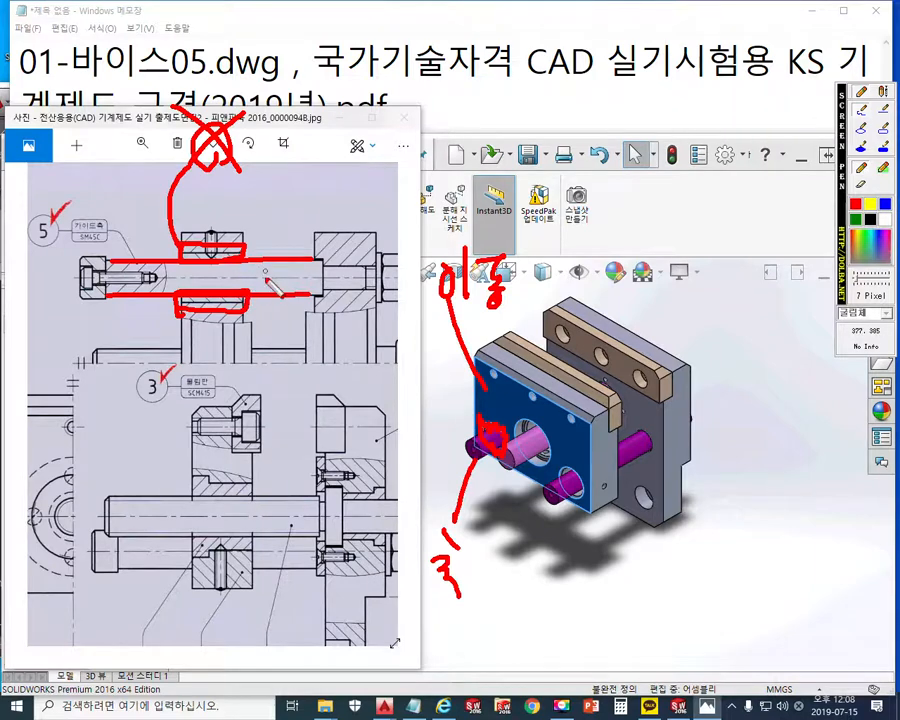
{"action": "mouse_move", "coordinate": [232, 215]}
{"action": "left_mouse_down"}
{"action": "mouse_move", "coordinate": [305, 213]}
{"action": "mouse_move", "coordinate": [292, 226]}
{"action": "left_mouse_up"}
{"action": "left_click_drag", "start_coordinate": [236, 196], "coordinate": [236, 230]}
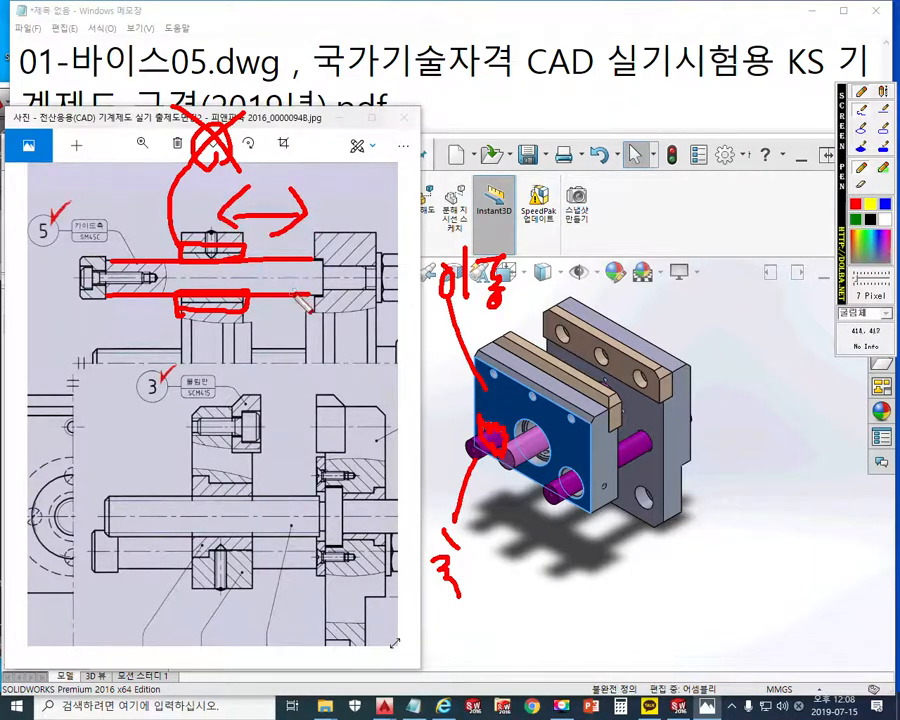
{"action": "key", "text": "Escape"}
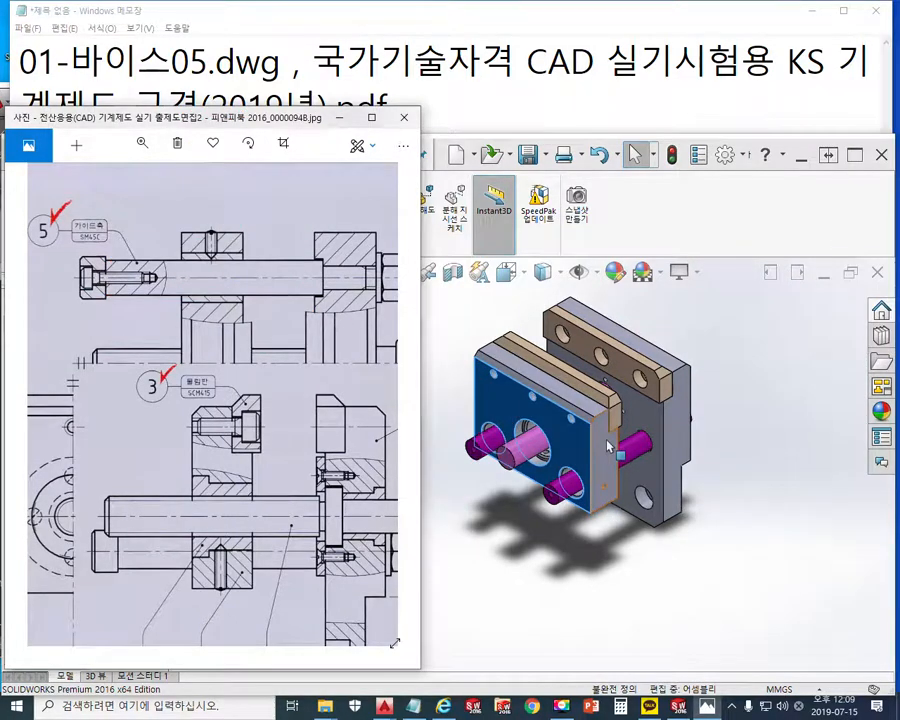
Pull the movable jaw off the guide shafts again to expose the full shafts
{"action": "left_click", "coordinate": [608, 450]}
{"action": "middle_click_drag", "start_coordinate": [608, 450], "coordinate": [560, 472]}
{"action": "left_click_drag", "start_coordinate": [558, 471], "coordinate": [413, 567]}
{"action": "key", "text": "Escape"}
Select the front guide shaft, draw red strokes along its free end, and cross them out
{"action": "left_click", "coordinate": [582, 492]}
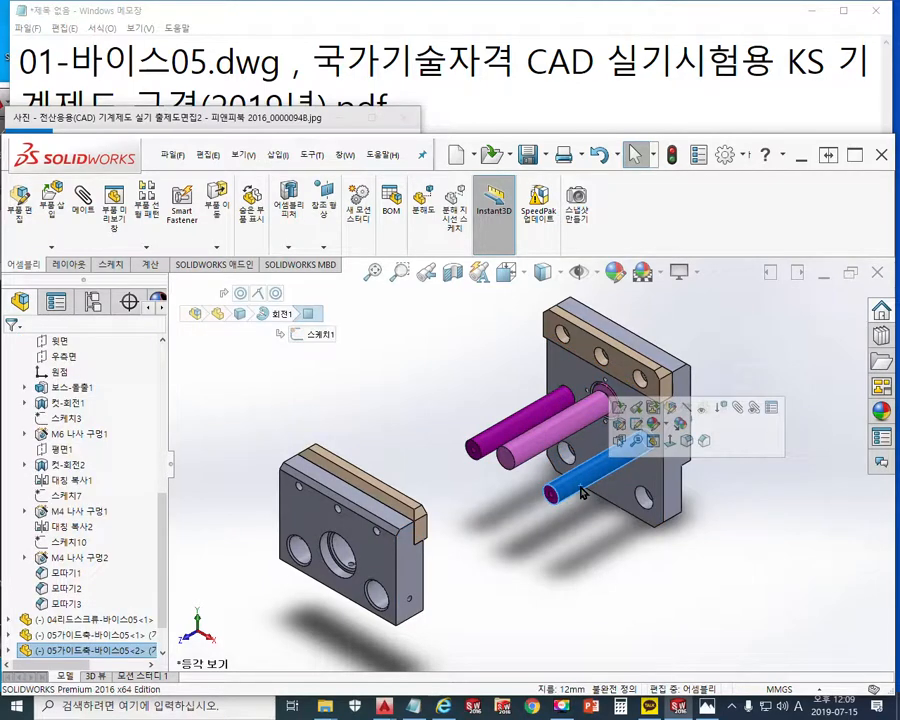
{"action": "key", "text": "F9"}
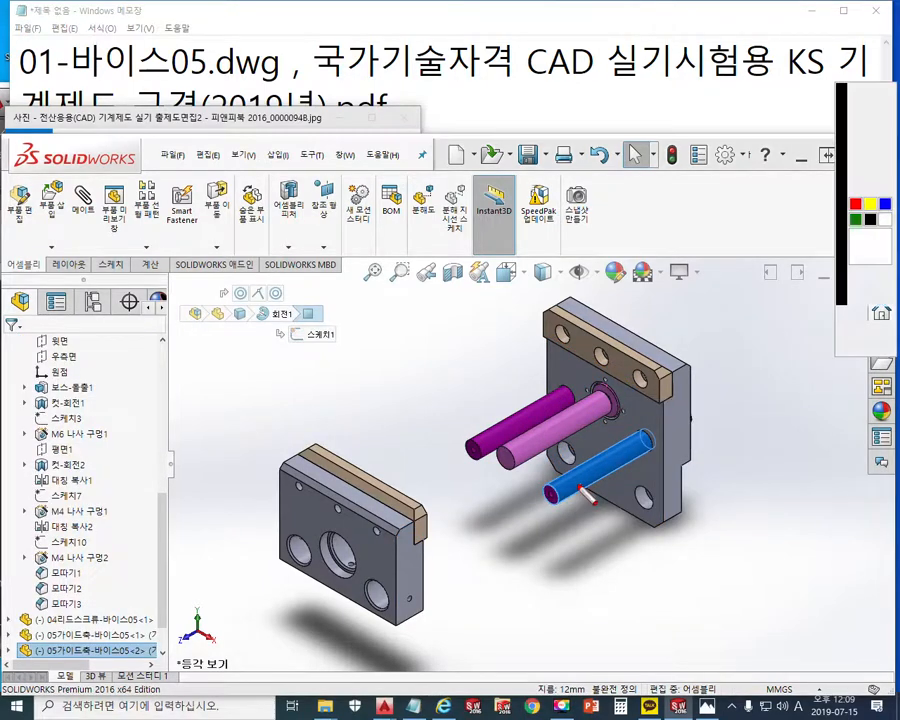
{"action": "left_click_drag", "start_coordinate": [592, 460], "coordinate": [490, 524]}
{"action": "left_click_drag", "start_coordinate": [584, 486], "coordinate": [493, 527]}
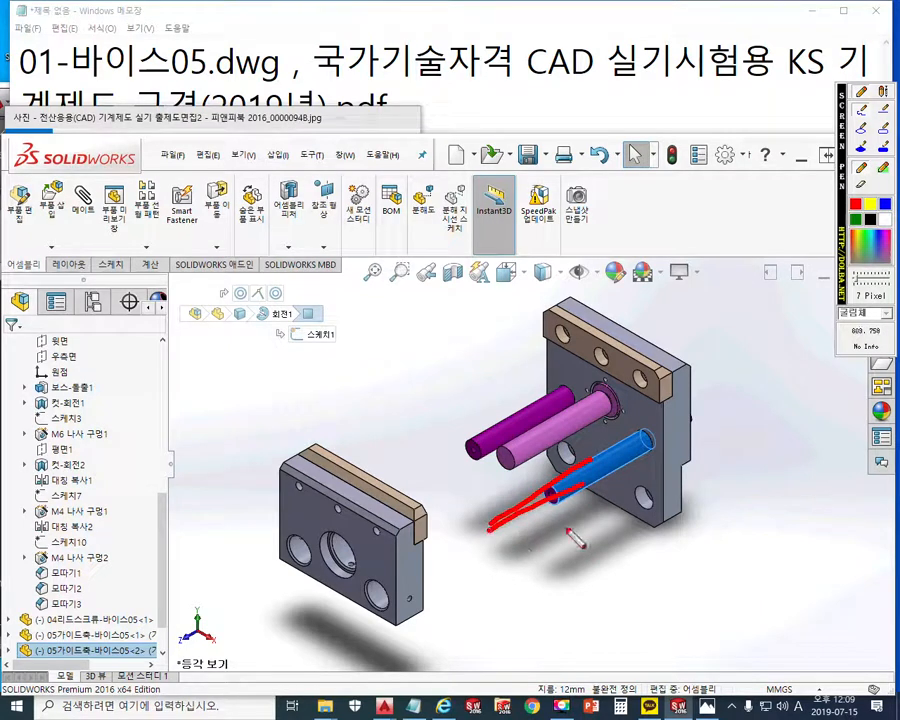
{"action": "mouse_move", "coordinate": [588, 463]}
{"action": "left_mouse_down"}
{"action": "mouse_move", "coordinate": [522, 491]}
{"action": "mouse_move", "coordinate": [521, 545]}
{"action": "mouse_move", "coordinate": [534, 580]}
{"action": "mouse_move", "coordinate": [570, 590]}
{"action": "mouse_move", "coordinate": [589, 553]}
{"action": "mouse_move", "coordinate": [607, 578]}
{"action": "mouse_move", "coordinate": [595, 603]}
{"action": "mouse_move", "coordinate": [611, 585]}
{"action": "left_mouse_up"}
Handwrite the fit note "끼워 헐거움 g6" in red below the guide shaft
{"action": "left_click_drag", "start_coordinate": [615, 555], "coordinate": [619, 607]}
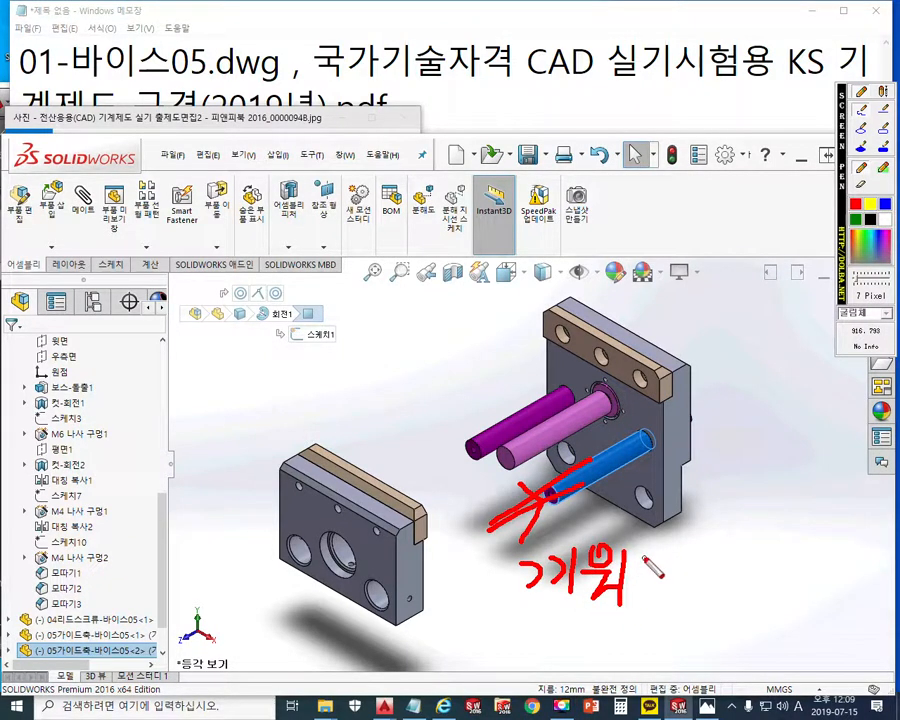
{"action": "left_click_drag", "start_coordinate": [676, 532], "coordinate": [716, 596]}
{"action": "mouse_move", "coordinate": [718, 540]}
{"action": "left_mouse_down"}
{"action": "mouse_move", "coordinate": [743, 592]}
{"action": "mouse_move", "coordinate": [772, 532]}
{"action": "mouse_move", "coordinate": [790, 564]}
{"action": "mouse_move", "coordinate": [785, 594]}
{"action": "mouse_move", "coordinate": [786, 578]}
{"action": "left_mouse_up"}
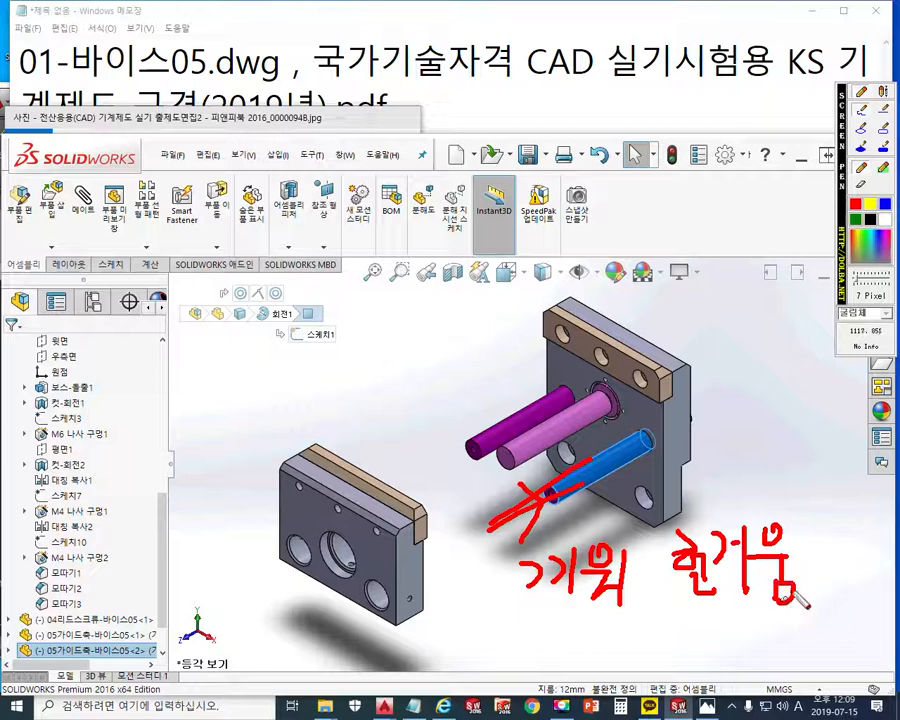
{"action": "mouse_move", "coordinate": [830, 508]}
{"action": "left_mouse_down"}
{"action": "mouse_move", "coordinate": [812, 517]}
{"action": "mouse_move", "coordinate": [837, 582]}
{"action": "mouse_move", "coordinate": [838, 547]}
{"action": "left_mouse_up"}
{"action": "mouse_move", "coordinate": [854, 483]}
{"action": "left_mouse_down"}
{"action": "mouse_move", "coordinate": [850, 518]}
{"action": "mouse_move", "coordinate": [856, 550]}
{"action": "mouse_move", "coordinate": [866, 552]}
{"action": "left_mouse_up"}
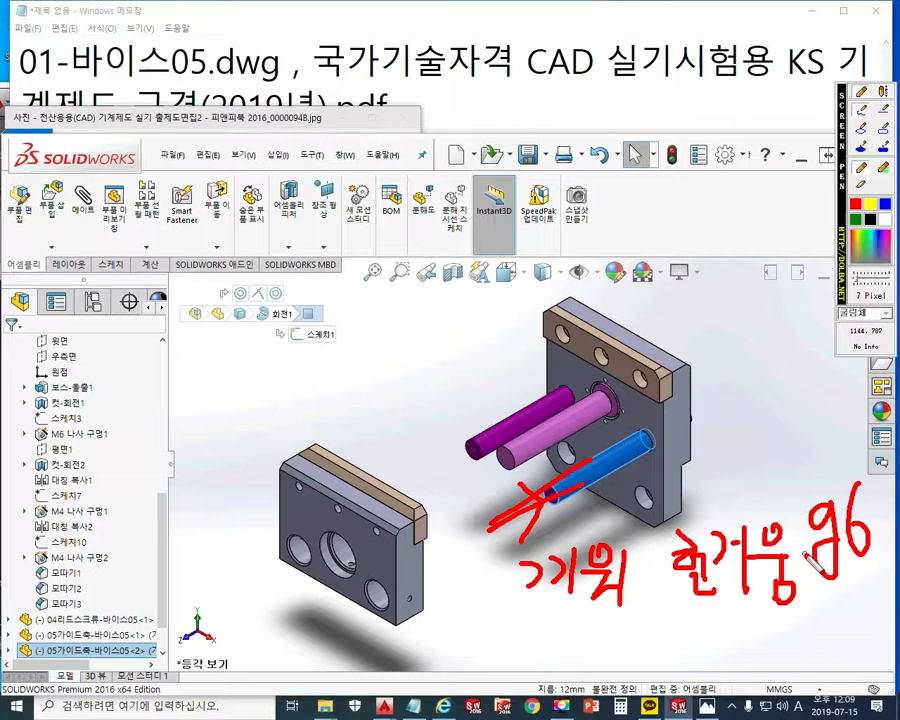
Write "h6" above the g6 note and cross it out
{"action": "mouse_move", "coordinate": [800, 385]}
{"action": "left_mouse_down"}
{"action": "mouse_move", "coordinate": [788, 435]}
{"action": "mouse_move", "coordinate": [815, 432]}
{"action": "left_mouse_up"}
{"action": "mouse_move", "coordinate": [843, 377]}
{"action": "left_mouse_down"}
{"action": "mouse_move", "coordinate": [834, 442]}
{"action": "mouse_move", "coordinate": [825, 418]}
{"action": "left_mouse_up"}
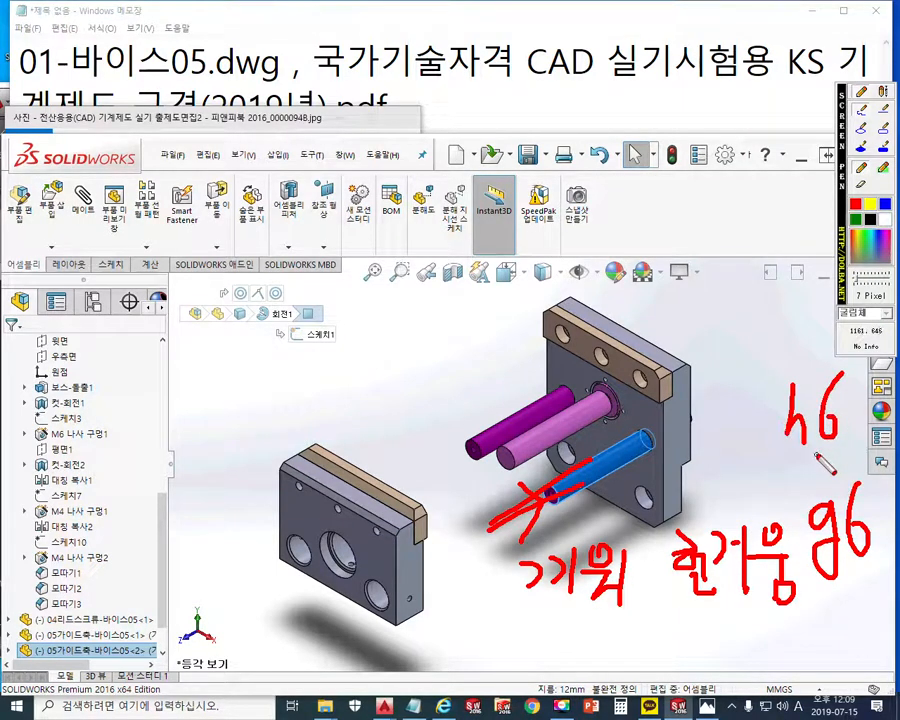
{"action": "left_click_drag", "start_coordinate": [855, 375], "coordinate": [762, 455]}
{"action": "left_click_drag", "start_coordinate": [793, 383], "coordinate": [853, 440]}
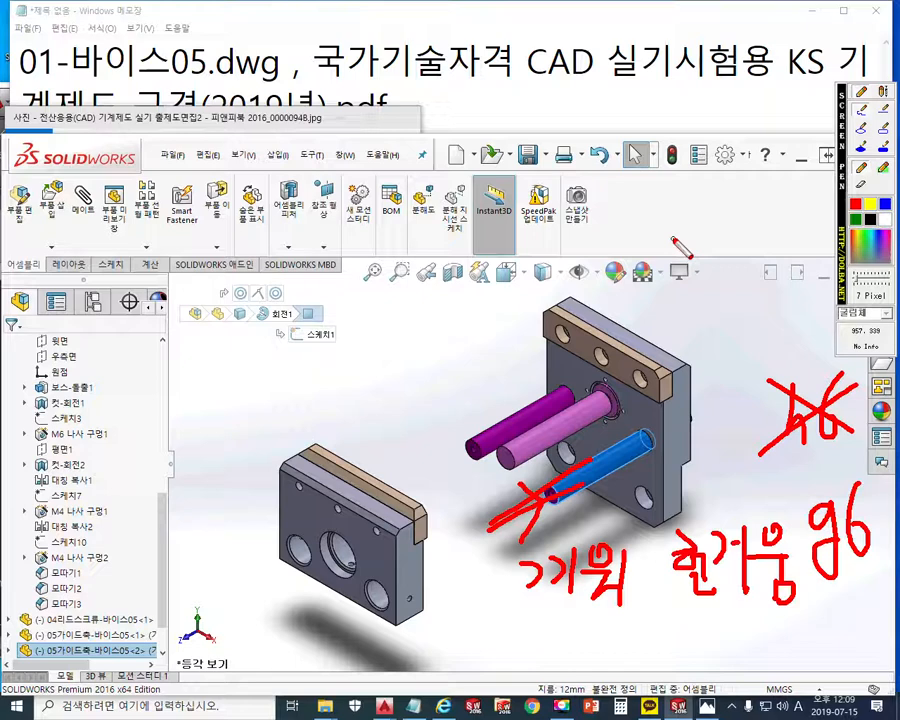
Sketch a red hole cross-section above the fixed jaw and label it H7
{"action": "left_click_drag", "start_coordinate": [658, 133], "coordinate": [658, 302]}
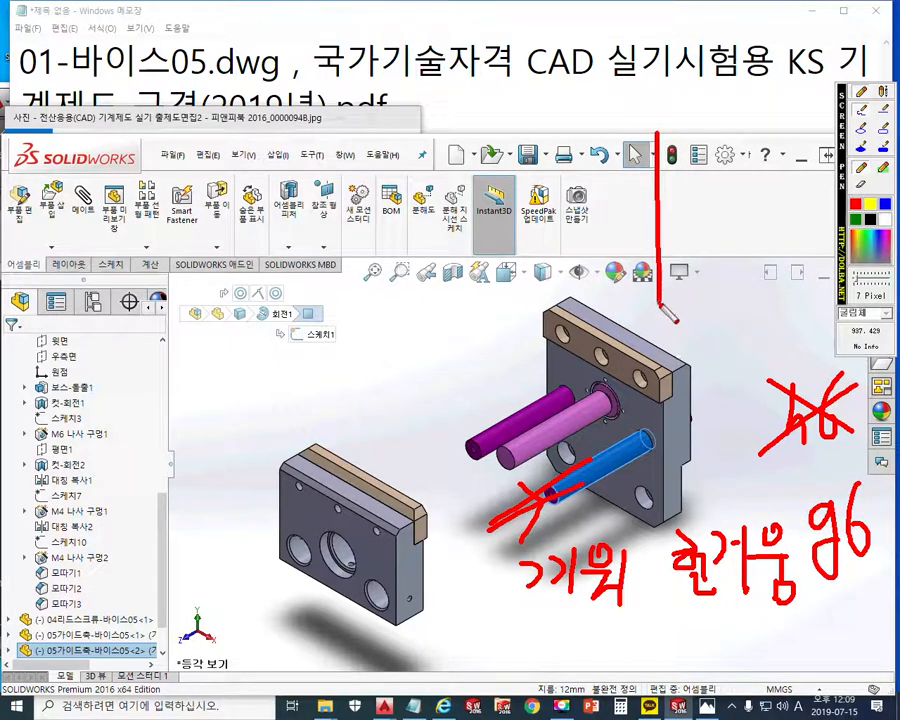
{"action": "left_click_drag", "start_coordinate": [767, 123], "coordinate": [767, 335]}
{"action": "left_click_drag", "start_coordinate": [652, 183], "coordinate": [754, 183]}
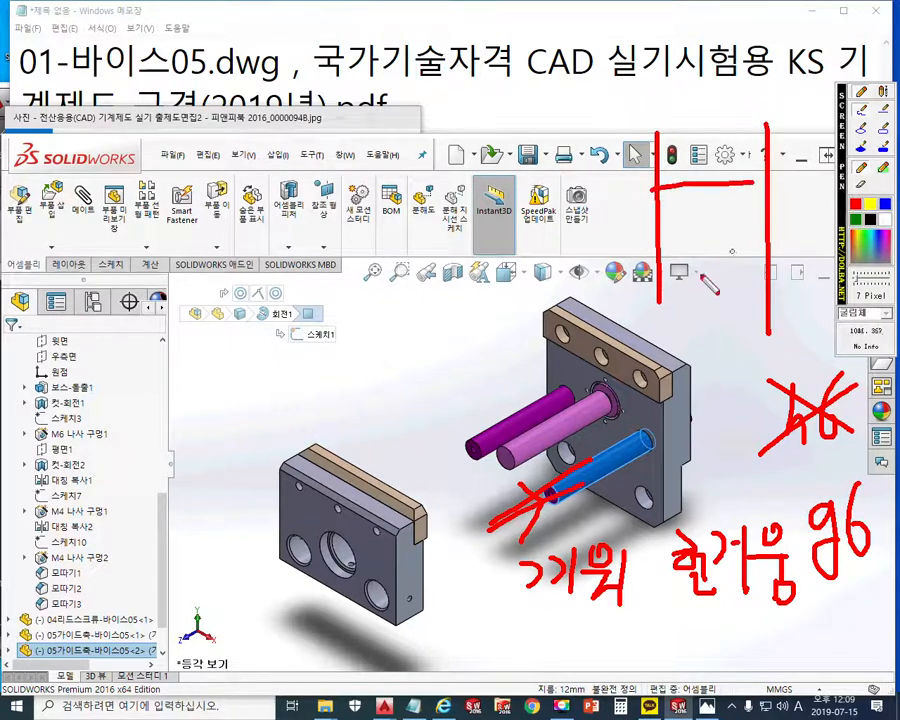
{"action": "left_click_drag", "start_coordinate": [772, 268], "coordinate": [660, 268]}
{"action": "mouse_move", "coordinate": [596, 125]}
{"action": "left_mouse_down"}
{"action": "mouse_move", "coordinate": [596, 187]}
{"action": "mouse_move", "coordinate": [612, 153]}
{"action": "mouse_move", "coordinate": [612, 182]}
{"action": "left_mouse_up"}
{"action": "left_click_drag", "start_coordinate": [624, 122], "coordinate": [624, 186]}
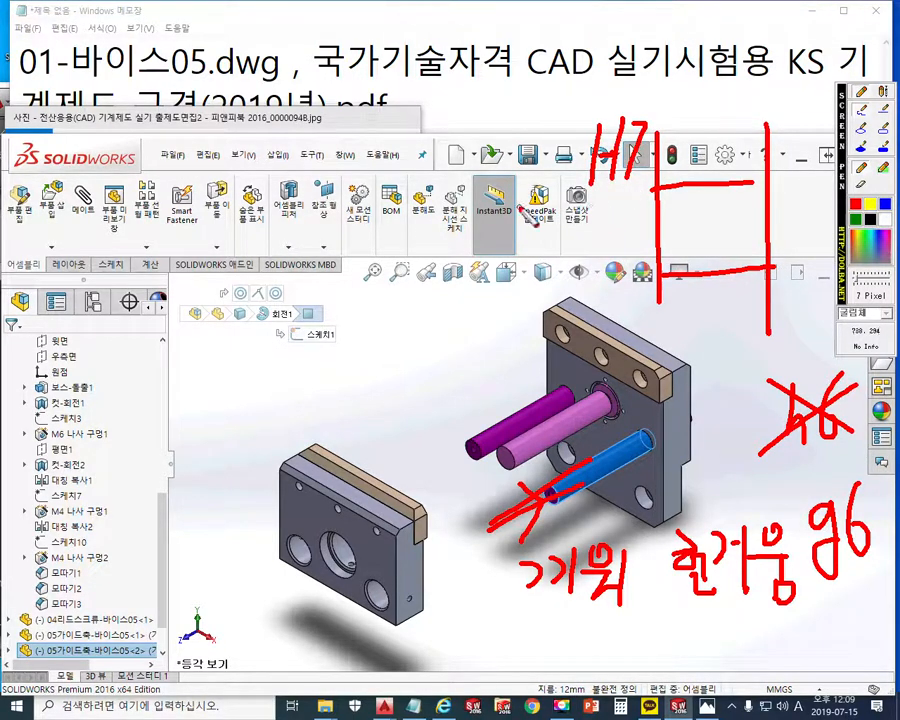
Draw a red shaft outline entering the hole sketch, mark the gap between them with arrows, and label the shaft g6
{"action": "left_click_drag", "start_coordinate": [516, 206], "coordinate": [638, 206]}
{"action": "left_click_drag", "start_coordinate": [522, 267], "coordinate": [648, 267]}
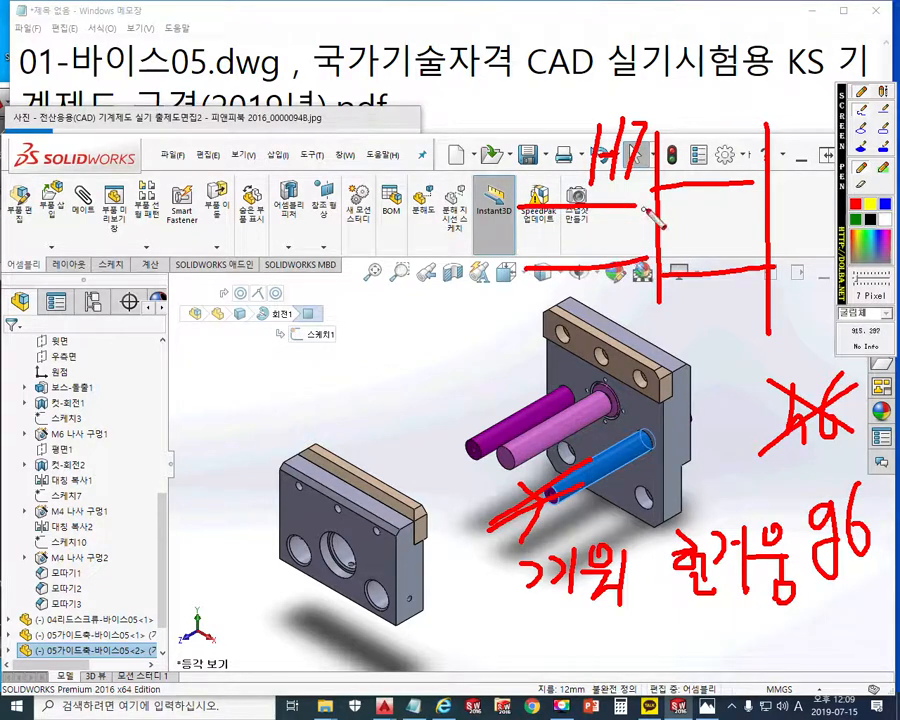
{"action": "mouse_move", "coordinate": [654, 186]}
{"action": "left_mouse_down"}
{"action": "mouse_move", "coordinate": [613, 186]}
{"action": "mouse_move", "coordinate": [628, 203]}
{"action": "mouse_move", "coordinate": [635, 186]}
{"action": "mouse_move", "coordinate": [634, 207]}
{"action": "left_mouse_up"}
{"action": "mouse_move", "coordinate": [634, 207]}
{"action": "left_mouse_down"}
{"action": "mouse_move", "coordinate": [622, 215]}
{"action": "mouse_move", "coordinate": [645, 213]}
{"action": "mouse_move", "coordinate": [645, 178]}
{"action": "left_mouse_up"}
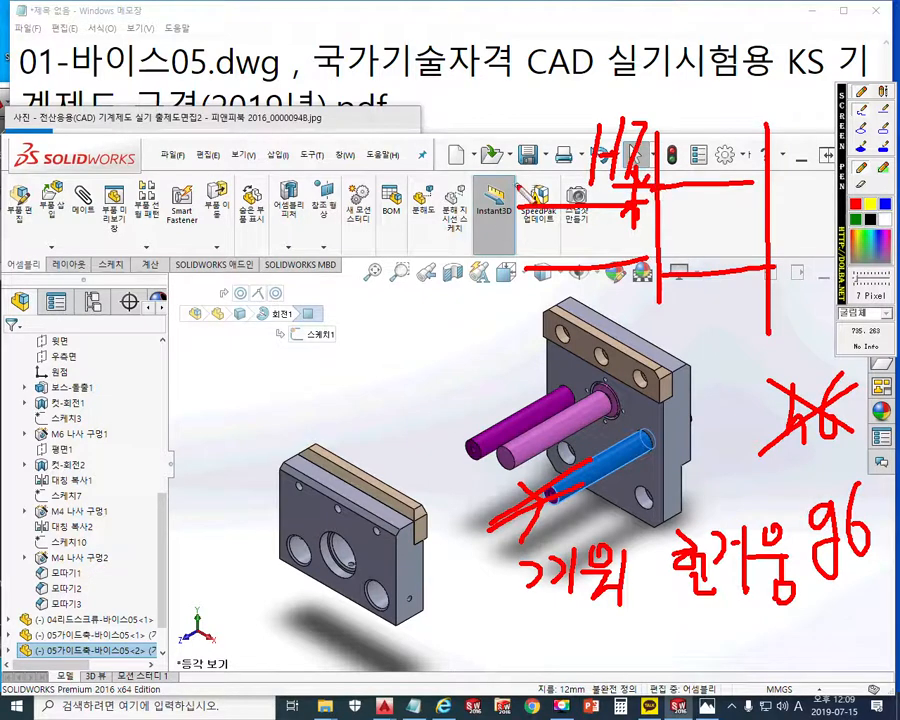
{"action": "mouse_move", "coordinate": [520, 118]}
{"action": "left_mouse_down"}
{"action": "mouse_move", "coordinate": [495, 150]}
{"action": "mouse_move", "coordinate": [507, 190]}
{"action": "left_mouse_up"}
{"action": "mouse_move", "coordinate": [555, 98]}
{"action": "left_mouse_down"}
{"action": "mouse_move", "coordinate": [545, 167]}
{"action": "mouse_move", "coordinate": [508, 148]}
{"action": "left_mouse_up"}
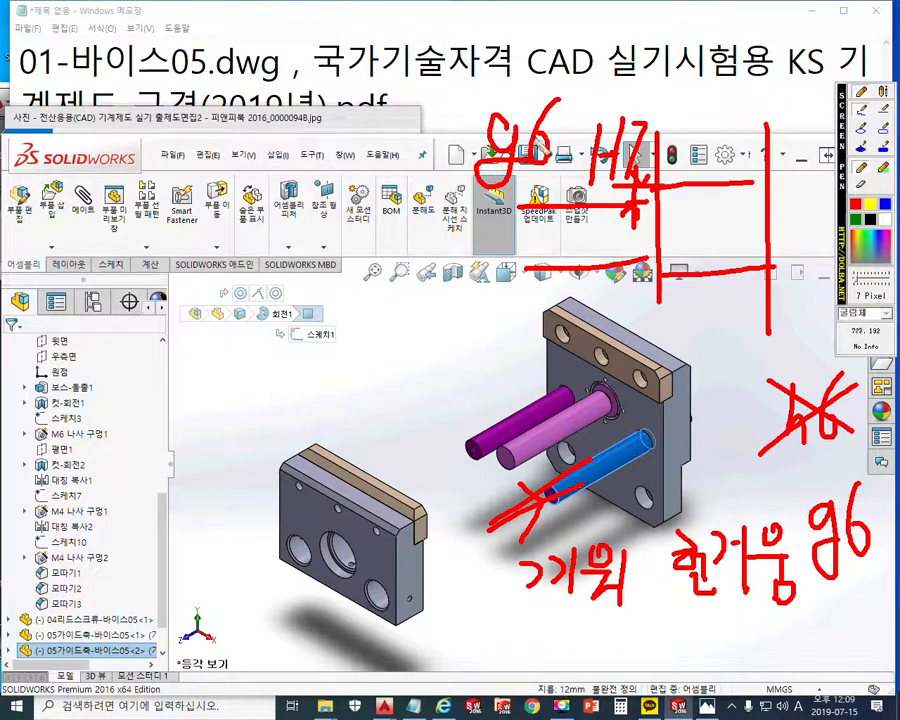
Handwrite the shaft size "Ø18 h6" in red beside the g6 label
{"action": "left_click_drag", "start_coordinate": [262, 128], "coordinate": [286, 215]}
{"action": "mouse_move", "coordinate": [325, 148]}
{"action": "left_mouse_down"}
{"action": "mouse_move", "coordinate": [300, 198]}
{"action": "mouse_move", "coordinate": [305, 186]}
{"action": "left_mouse_up"}
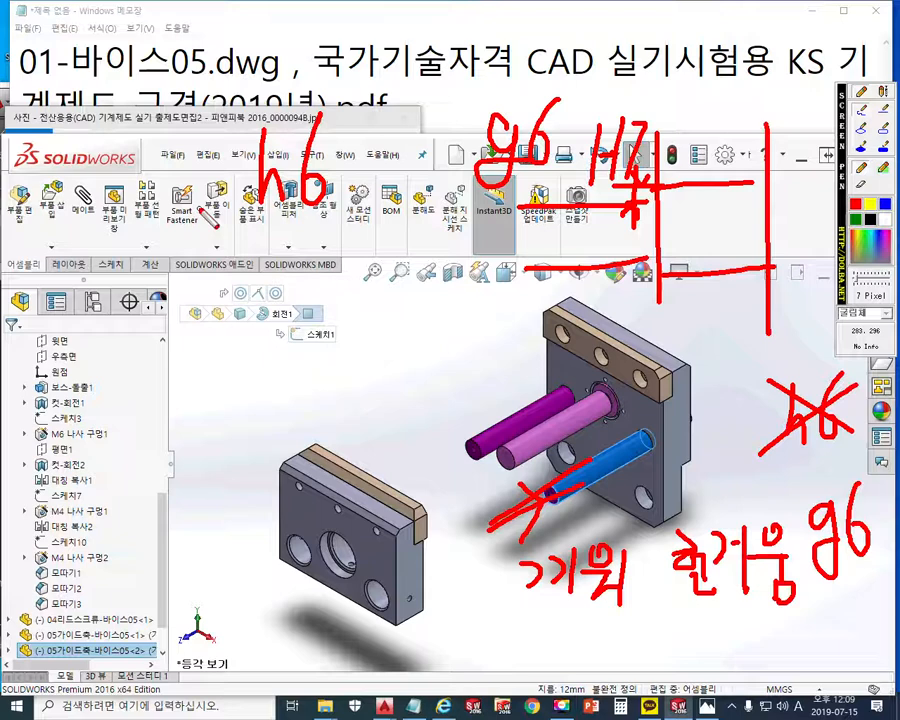
{"action": "left_click_drag", "start_coordinate": [145, 150], "coordinate": [135, 188]}
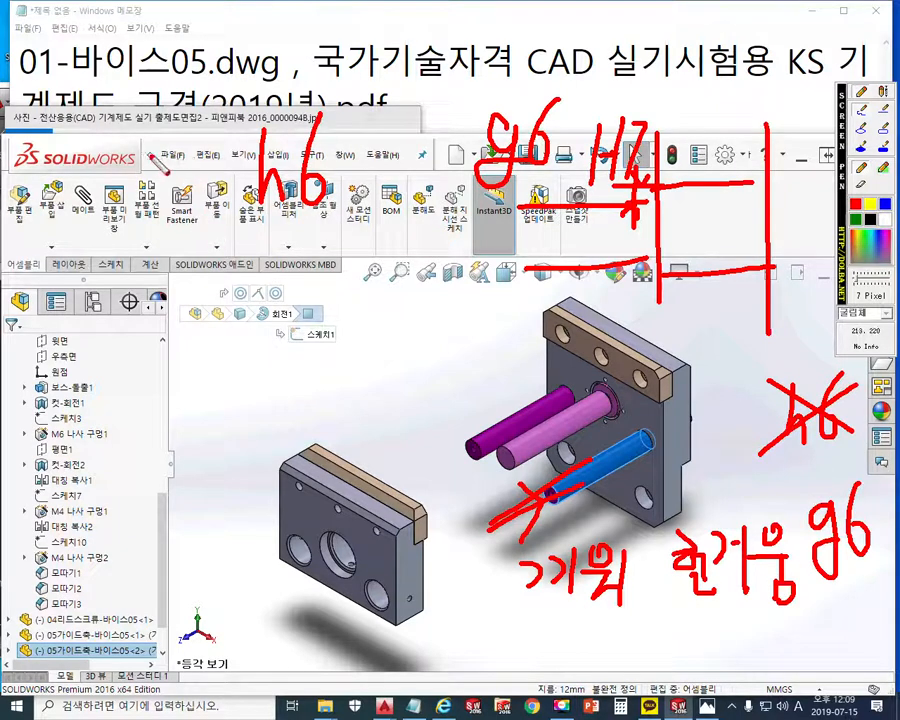
{"action": "left_click_drag", "start_coordinate": [150, 122], "coordinate": [118, 213]}
{"action": "mouse_move", "coordinate": [164, 148]}
{"action": "left_mouse_down"}
{"action": "mouse_move", "coordinate": [168, 197]}
{"action": "mouse_move", "coordinate": [196, 195]}
{"action": "mouse_move", "coordinate": [180, 144]}
{"action": "left_mouse_up"}
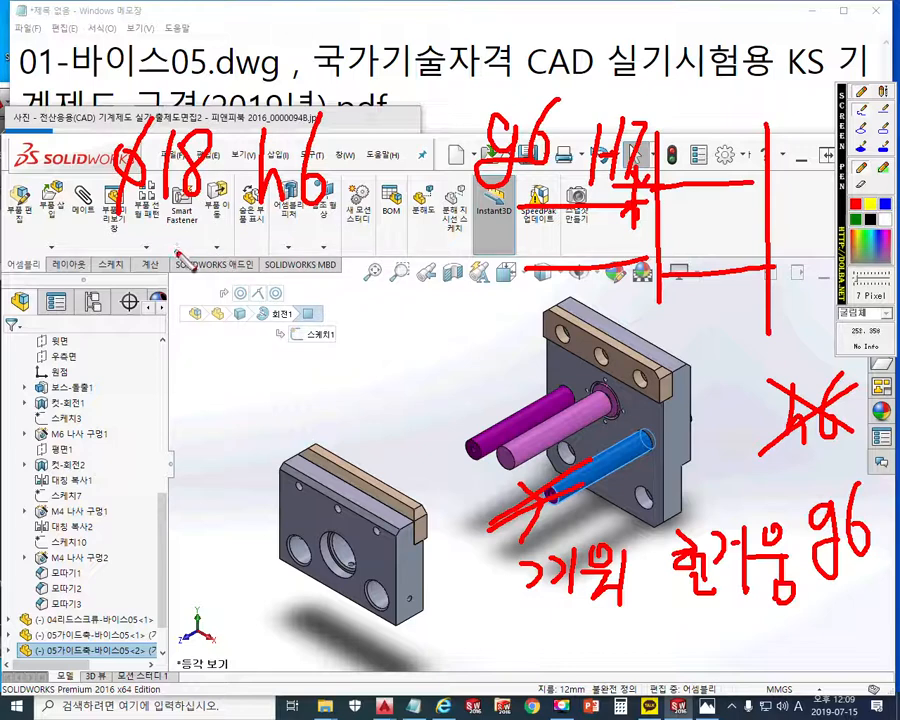
Handwrite two rows of size limits in red below the Ø18 h6 note and mark them
{"action": "mouse_move", "coordinate": [151, 265]}
{"action": "left_mouse_down"}
{"action": "mouse_move", "coordinate": [142, 270]}
{"action": "mouse_move", "coordinate": [146, 262]}
{"action": "mouse_move", "coordinate": [148, 329]}
{"action": "left_mouse_up"}
{"action": "left_click_drag", "start_coordinate": [189, 250], "coordinate": [190, 315]}
{"action": "mouse_move", "coordinate": [216, 267]}
{"action": "left_mouse_down"}
{"action": "mouse_move", "coordinate": [215, 288]}
{"action": "mouse_move", "coordinate": [237, 264]}
{"action": "mouse_move", "coordinate": [306, 300]}
{"action": "left_mouse_up"}
{"action": "left_click", "coordinate": [241, 300]}
{"action": "left_click_drag", "start_coordinate": [344, 258], "coordinate": [336, 308]}
{"action": "left_click_drag", "start_coordinate": [339, 269], "coordinate": [357, 266]}
{"action": "mouse_move", "coordinate": [146, 370]}
{"action": "left_mouse_down"}
{"action": "mouse_move", "coordinate": [138, 355]}
{"action": "mouse_move", "coordinate": [160, 417]}
{"action": "left_mouse_up"}
{"action": "left_click_drag", "start_coordinate": [206, 356], "coordinate": [203, 400]}
{"action": "left_click_drag", "start_coordinate": [240, 360], "coordinate": [236, 362]}
{"action": "left_click", "coordinate": [250, 396]}
{"action": "left_click_drag", "start_coordinate": [292, 360], "coordinate": [290, 392]}
{"action": "left_click_drag", "start_coordinate": [328, 360], "coordinate": [325, 362]}
{"action": "mouse_move", "coordinate": [118, 236]}
{"action": "left_mouse_down"}
{"action": "mouse_move", "coordinate": [102, 268]}
{"action": "mouse_move", "coordinate": [115, 300]}
{"action": "left_mouse_up"}
{"action": "mouse_move", "coordinate": [116, 310]}
{"action": "left_mouse_down"}
{"action": "mouse_move", "coordinate": [115, 390]}
{"action": "mouse_move", "coordinate": [140, 412]}
{"action": "mouse_move", "coordinate": [362, 398]}
{"action": "left_mouse_up"}
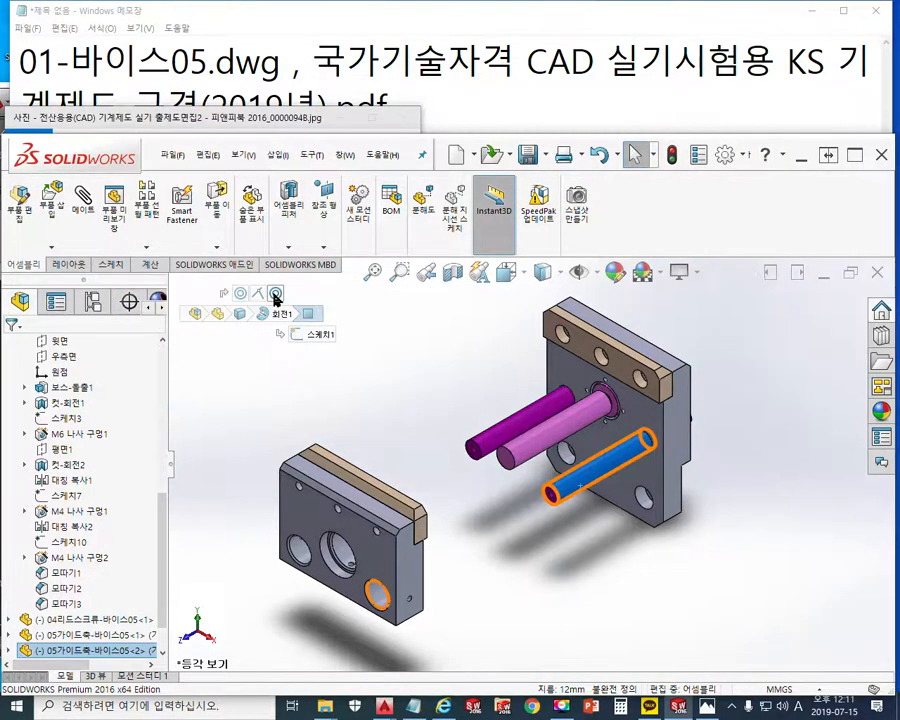
Reactivate the screen pen and handwrite "Ø18h6" in red above the movable jaw
{"action": "key", "text": "F9"}
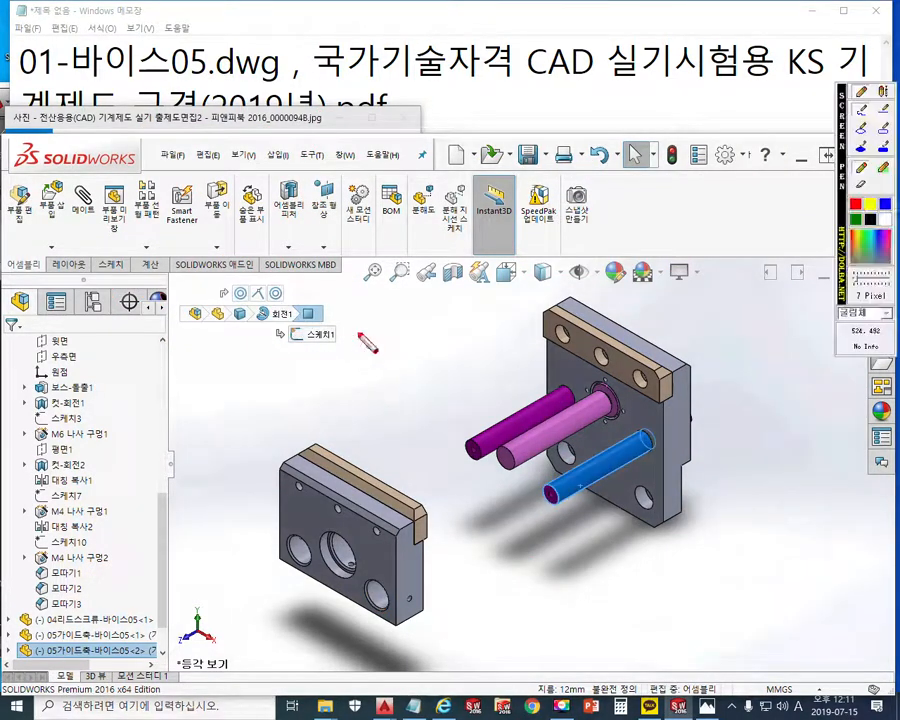
{"action": "left_click_drag", "start_coordinate": [212, 180], "coordinate": [198, 268]}
{"action": "mouse_move", "coordinate": [262, 180]}
{"action": "left_mouse_down"}
{"action": "mouse_move", "coordinate": [256, 245]}
{"action": "mouse_move", "coordinate": [296, 264]}
{"action": "left_mouse_up"}
{"action": "left_click_drag", "start_coordinate": [286, 200], "coordinate": [284, 205]}
{"action": "left_click_drag", "start_coordinate": [334, 150], "coordinate": [356, 248]}
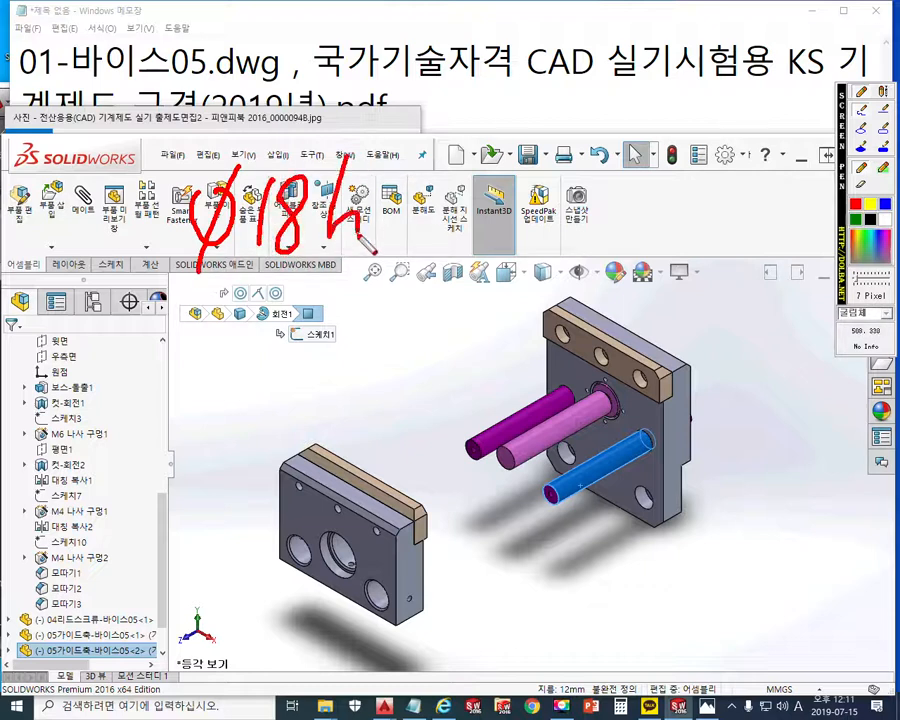
{"action": "left_click_drag", "start_coordinate": [402, 152], "coordinate": [378, 236]}
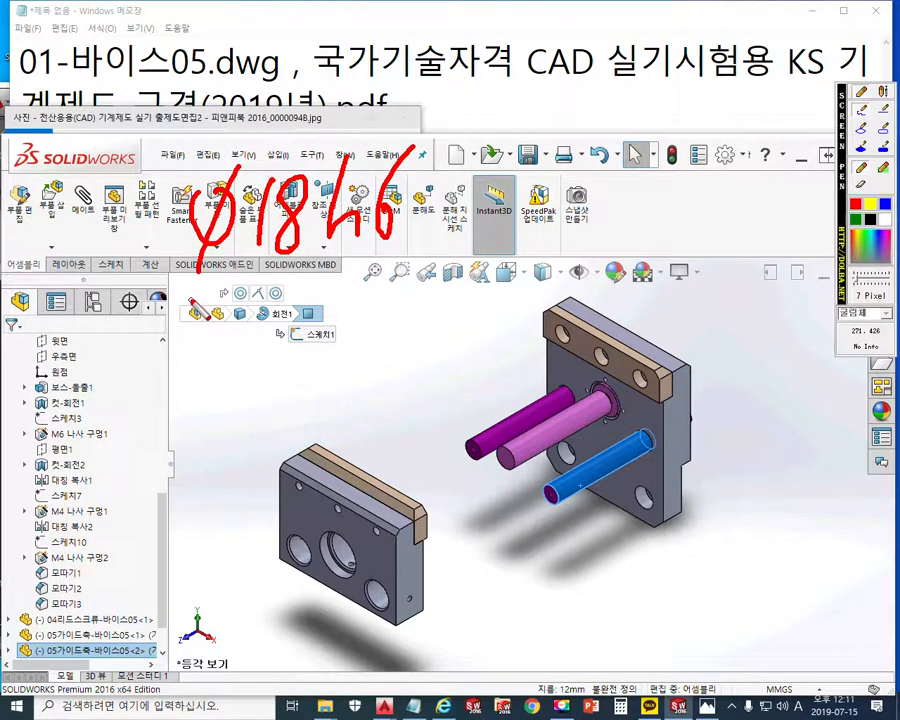
Handwrite the lower shaft limit "Ø17.975" in red below the Ø18h6 note
{"action": "mouse_move", "coordinate": [236, 308]}
{"action": "left_mouse_down"}
{"action": "mouse_move", "coordinate": [238, 341]}
{"action": "mouse_move", "coordinate": [236, 308]}
{"action": "mouse_move", "coordinate": [223, 372]}
{"action": "left_mouse_up"}
{"action": "mouse_move", "coordinate": [266, 290]}
{"action": "left_mouse_down"}
{"action": "mouse_move", "coordinate": [262, 367]}
{"action": "mouse_move", "coordinate": [320, 288]}
{"action": "mouse_move", "coordinate": [300, 367]}
{"action": "left_mouse_up"}
{"action": "left_click", "coordinate": [345, 357]}
{"action": "mouse_move", "coordinate": [392, 292]}
{"action": "left_mouse_down"}
{"action": "mouse_move", "coordinate": [381, 364]}
{"action": "mouse_move", "coordinate": [430, 283]}
{"action": "mouse_move", "coordinate": [409, 362]}
{"action": "left_mouse_up"}
{"action": "left_click_drag", "start_coordinate": [434, 290], "coordinate": [436, 348]}
{"action": "left_click_drag", "start_coordinate": [435, 287], "coordinate": [458, 284]}
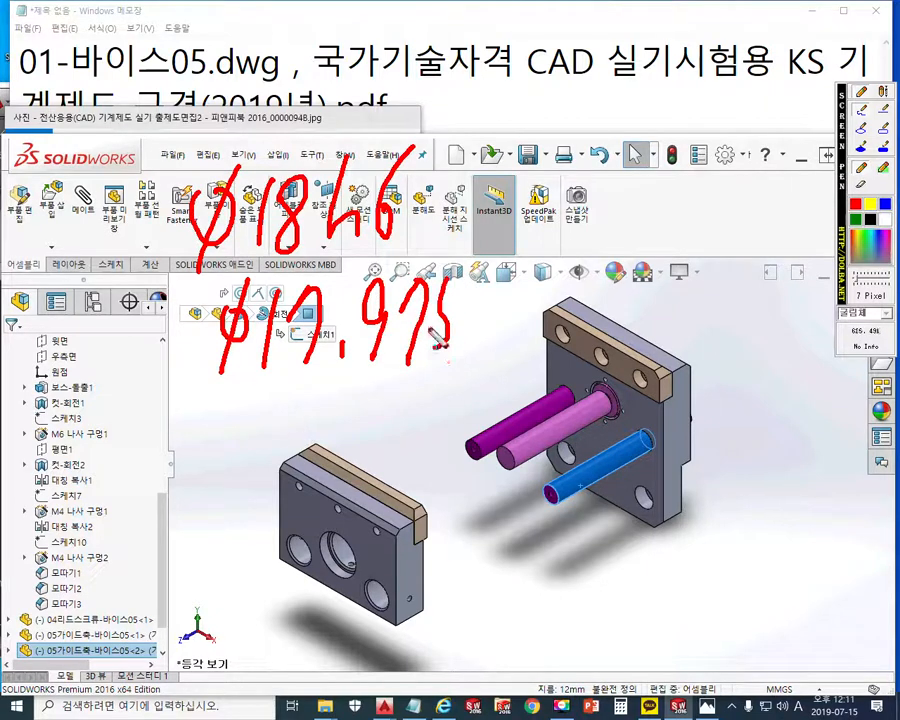
Handwrite the upper shaft limit "Ø18.00" below Ø17.975 and underline it
{"action": "mouse_move", "coordinate": [252, 398]}
{"action": "left_mouse_down"}
{"action": "mouse_move", "coordinate": [238, 408]}
{"action": "mouse_move", "coordinate": [236, 472]}
{"action": "left_mouse_up"}
{"action": "mouse_move", "coordinate": [283, 385]}
{"action": "left_mouse_down"}
{"action": "mouse_move", "coordinate": [279, 432]}
{"action": "mouse_move", "coordinate": [335, 442]}
{"action": "mouse_move", "coordinate": [300, 390]}
{"action": "left_mouse_up"}
{"action": "left_click", "coordinate": [343, 437]}
{"action": "mouse_move", "coordinate": [382, 398]}
{"action": "left_mouse_down"}
{"action": "mouse_move", "coordinate": [368, 430]}
{"action": "mouse_move", "coordinate": [380, 400]}
{"action": "left_mouse_up"}
{"action": "left_click_drag", "start_coordinate": [405, 395], "coordinate": [412, 430]}
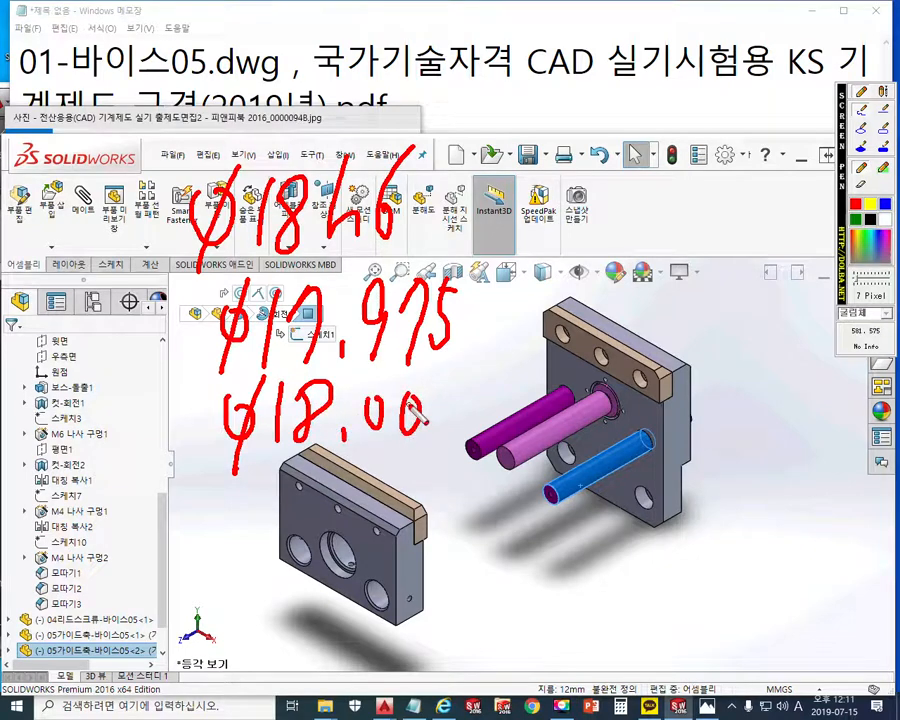
{"action": "left_click_drag", "start_coordinate": [196, 452], "coordinate": [440, 450]}
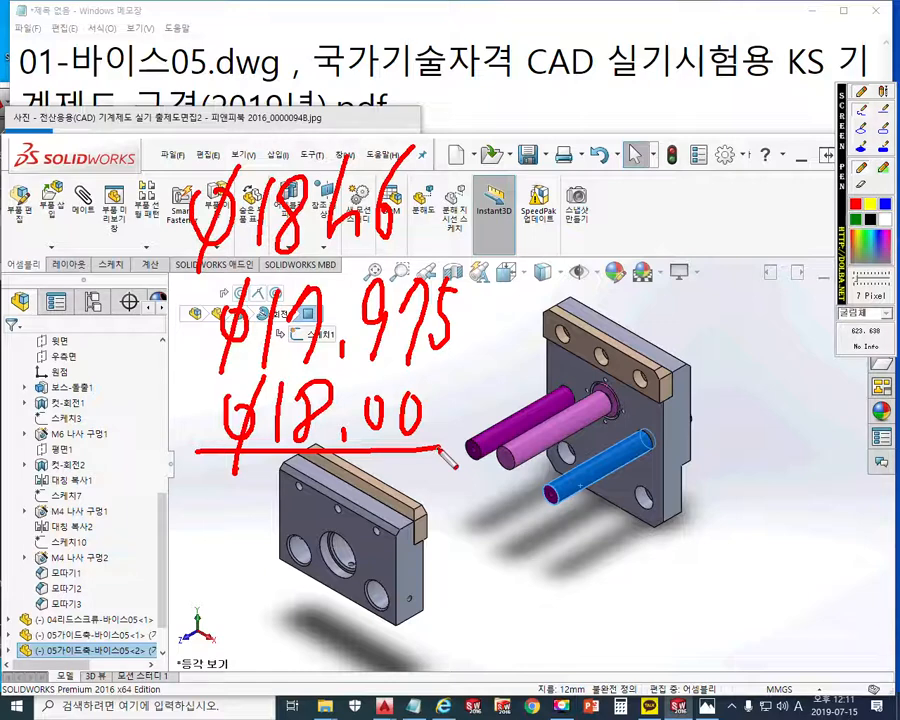
Handwrite "H7" above the fixed jaw with the upper hole limit "Ø18.025" beneath it
{"action": "mouse_move", "coordinate": [647, 164]}
{"action": "left_mouse_down"}
{"action": "mouse_move", "coordinate": [645, 217]}
{"action": "mouse_move", "coordinate": [673, 182]}
{"action": "mouse_move", "coordinate": [680, 225]}
{"action": "left_mouse_up"}
{"action": "mouse_move", "coordinate": [703, 160]}
{"action": "left_mouse_down"}
{"action": "mouse_move", "coordinate": [730, 180]}
{"action": "mouse_move", "coordinate": [718, 228]}
{"action": "left_mouse_up"}
{"action": "mouse_move", "coordinate": [642, 280]}
{"action": "left_mouse_down"}
{"action": "mouse_move", "coordinate": [640, 294]}
{"action": "mouse_move", "coordinate": [664, 272]}
{"action": "mouse_move", "coordinate": [656, 335]}
{"action": "left_mouse_up"}
{"action": "mouse_move", "coordinate": [697, 265]}
{"action": "left_mouse_down"}
{"action": "mouse_move", "coordinate": [698, 322]}
{"action": "mouse_move", "coordinate": [740, 322]}
{"action": "left_mouse_up"}
{"action": "left_click_drag", "start_coordinate": [730, 262], "coordinate": [712, 300]}
{"action": "left_click", "coordinate": [747, 310]}
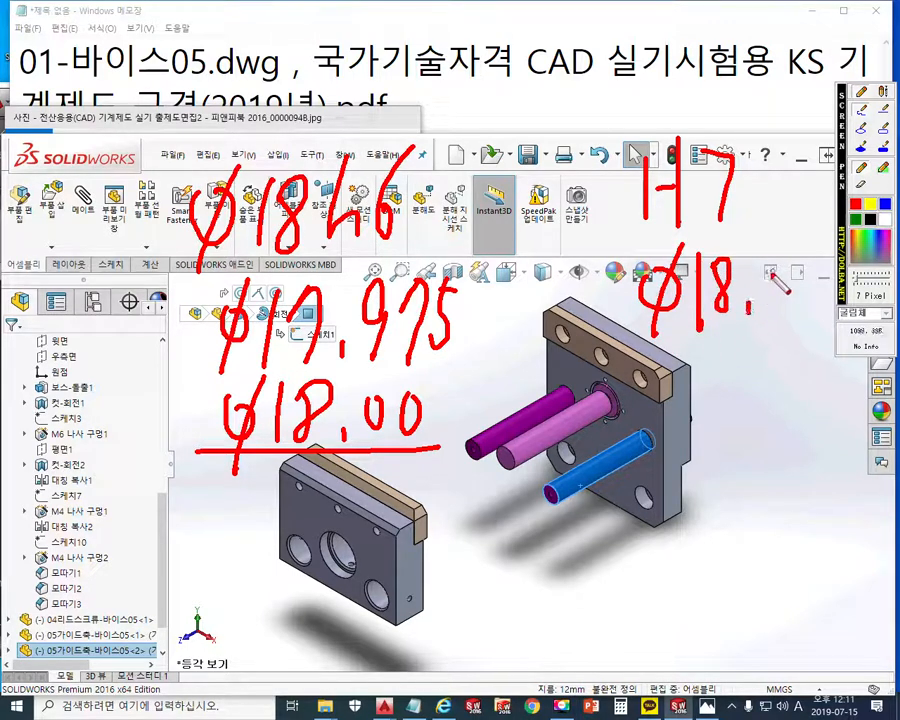
{"action": "left_click_drag", "start_coordinate": [770, 262], "coordinate": [806, 305]}
{"action": "left_click_drag", "start_coordinate": [826, 258], "coordinate": [810, 303]}
Handwrite and underline the lower hole limit "Ø18.00", and connect it to the shaft's Ø18.00 with a double-headed arrow
{"action": "left_click_drag", "start_coordinate": [688, 356], "coordinate": [690, 400]}
{"action": "left_click_drag", "start_coordinate": [733, 362], "coordinate": [731, 398]}
{"action": "mouse_move", "coordinate": [745, 368]}
{"action": "left_mouse_down"}
{"action": "mouse_move", "coordinate": [760, 358]}
{"action": "mouse_move", "coordinate": [752, 398]}
{"action": "left_mouse_up"}
{"action": "left_click", "coordinate": [776, 396]}
{"action": "left_click_drag", "start_coordinate": [795, 366], "coordinate": [814, 368]}
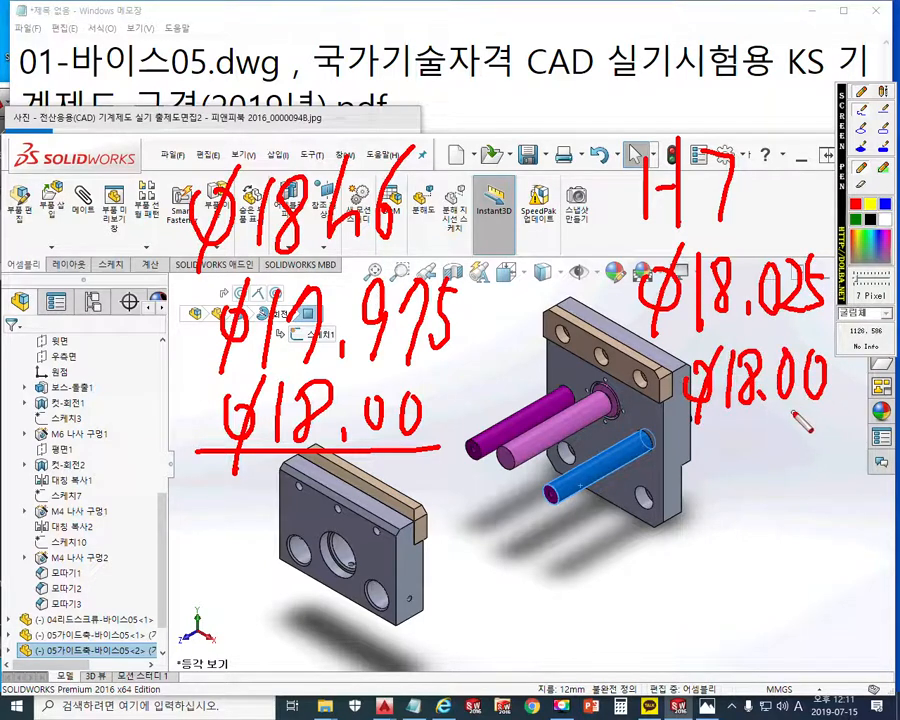
{"action": "left_click_drag", "start_coordinate": [668, 409], "coordinate": [833, 410]}
{"action": "mouse_move", "coordinate": [440, 428]}
{"action": "left_mouse_down"}
{"action": "mouse_move", "coordinate": [573, 378]}
{"action": "mouse_move", "coordinate": [658, 390]}
{"action": "mouse_move", "coordinate": [652, 396]}
{"action": "left_mouse_up"}
{"action": "left_click_drag", "start_coordinate": [470, 372], "coordinate": [462, 430]}
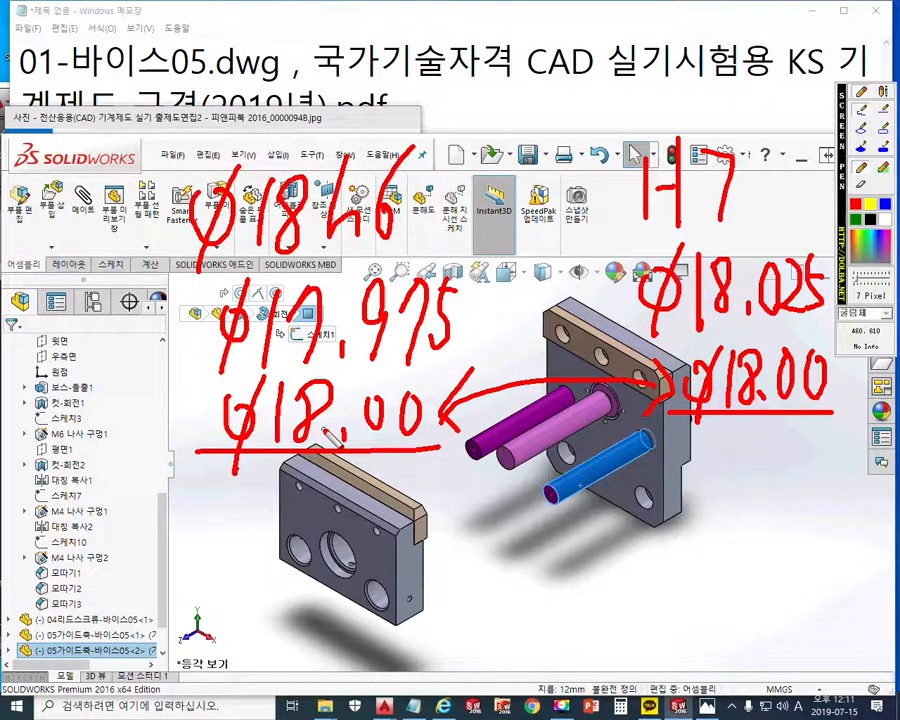
Handwrite the loose-fit shaft size "Ø18g6" in red beside the Ø18h6 note
{"action": "mouse_move", "coordinate": [40, 198]}
{"action": "left_mouse_down"}
{"action": "mouse_move", "coordinate": [38, 232]}
{"action": "mouse_move", "coordinate": [44, 214]}
{"action": "left_mouse_up"}
{"action": "left_click_drag", "start_coordinate": [37, 170], "coordinate": [33, 248]}
{"action": "mouse_move", "coordinate": [58, 138]}
{"action": "left_mouse_down"}
{"action": "mouse_move", "coordinate": [46, 190]}
{"action": "mouse_move", "coordinate": [60, 152]}
{"action": "mouse_move", "coordinate": [66, 186]}
{"action": "left_mouse_up"}
{"action": "mouse_move", "coordinate": [96, 144]}
{"action": "left_mouse_down"}
{"action": "mouse_move", "coordinate": [86, 172]}
{"action": "mouse_move", "coordinate": [110, 232]}
{"action": "left_mouse_up"}
{"action": "left_click_drag", "start_coordinate": [146, 186], "coordinate": [132, 222]}
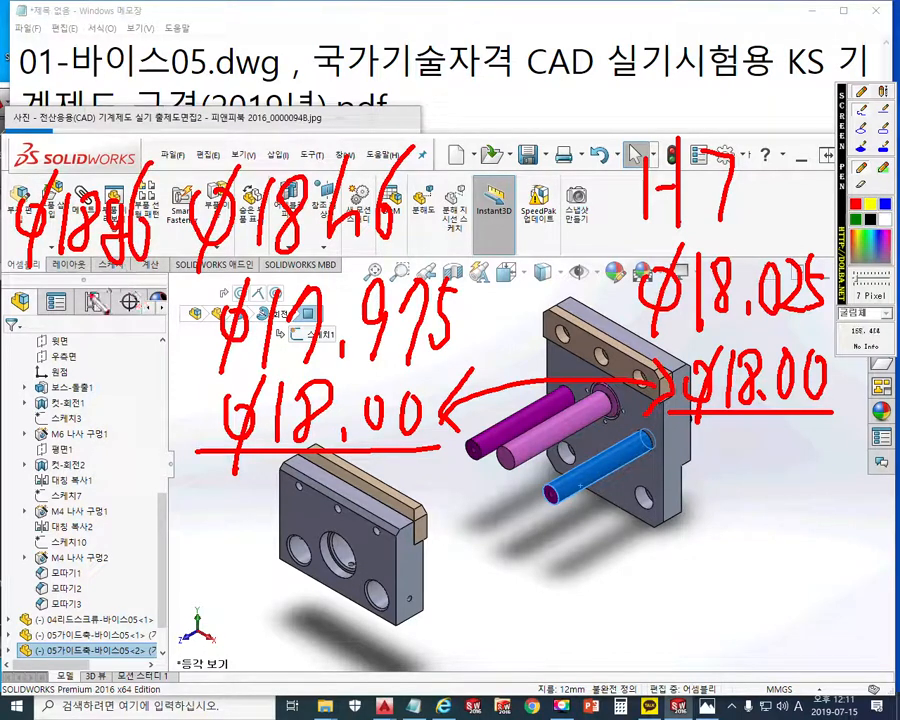
Handwrite both shaft limits as "Ø17.~" and "17.~" in red below the Ø18g6 note
{"action": "mouse_move", "coordinate": [20, 318]}
{"action": "left_mouse_down"}
{"action": "mouse_move", "coordinate": [2, 322]}
{"action": "mouse_move", "coordinate": [20, 319]}
{"action": "mouse_move", "coordinate": [5, 369]}
{"action": "left_mouse_up"}
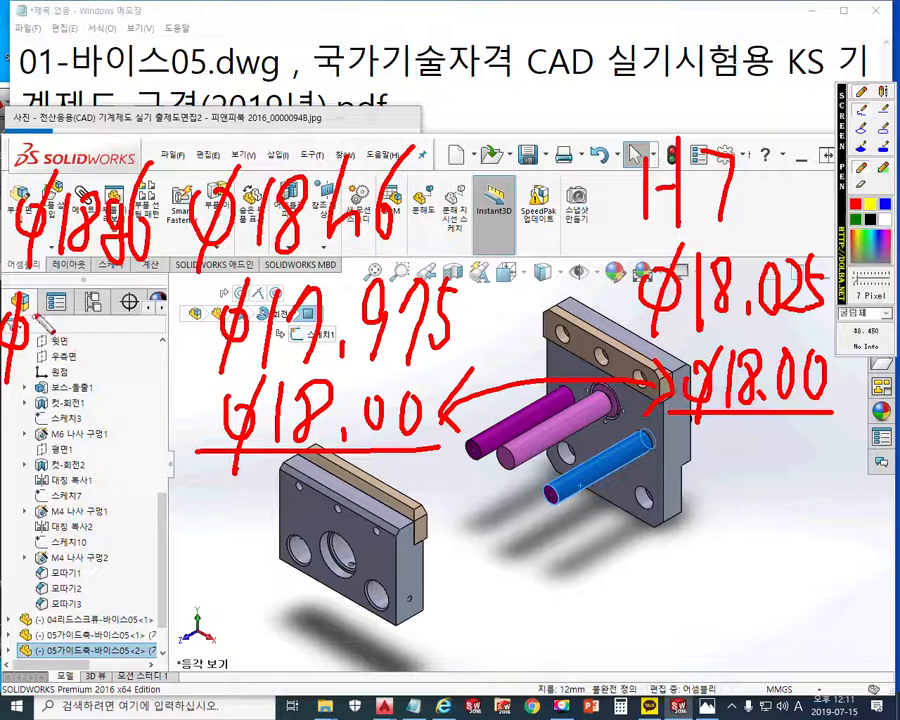
{"action": "mouse_move", "coordinate": [56, 307]}
{"action": "left_mouse_down"}
{"action": "mouse_move", "coordinate": [42, 364]}
{"action": "mouse_move", "coordinate": [92, 343]}
{"action": "mouse_move", "coordinate": [102, 348]}
{"action": "left_mouse_up"}
{"action": "left_click", "coordinate": [70, 355]}
{"action": "mouse_move", "coordinate": [68, 404]}
{"action": "left_mouse_down"}
{"action": "mouse_move", "coordinate": [48, 468]}
{"action": "mouse_move", "coordinate": [158, 418]}
{"action": "left_mouse_up"}
{"action": "left_click", "coordinate": [107, 425]}
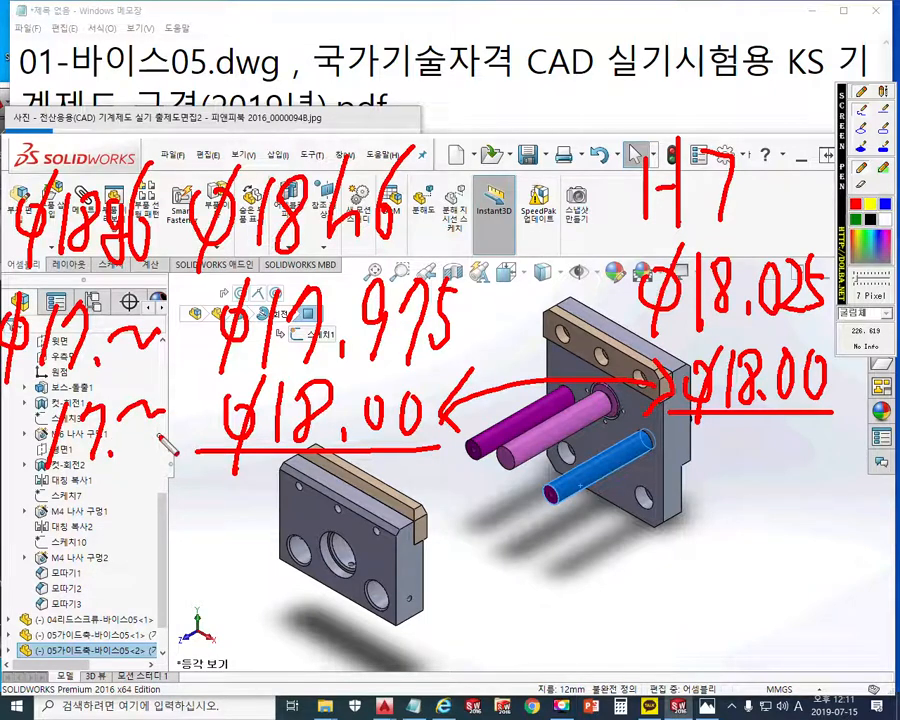
{"action": "mouse_move", "coordinate": [788, 426]}
{"action": "left_mouse_down"}
{"action": "mouse_move", "coordinate": [727, 321]}
{"action": "mouse_move", "coordinate": [747, 429]}
{"action": "left_mouse_up"}
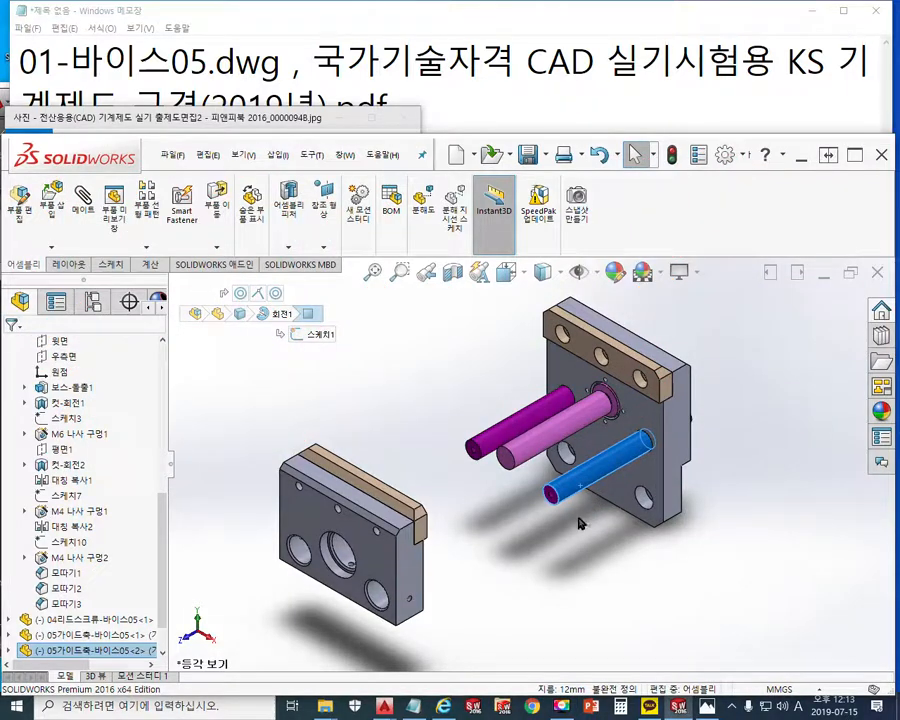
Clear the screen for a fresh annotation and draw a red leader from the front guide shaft labelled "Ø18g6"
{"action": "key", "text": "ctrl+shift+p"}
{"action": "mouse_move", "coordinate": [575, 490]}
{"action": "left_mouse_down"}
{"action": "mouse_move", "coordinate": [648, 592]}
{"action": "mouse_move", "coordinate": [662, 572]}
{"action": "mouse_move", "coordinate": [689, 598]}
{"action": "left_mouse_up"}
{"action": "mouse_move", "coordinate": [737, 545]}
{"action": "left_mouse_down"}
{"action": "mouse_move", "coordinate": [720, 575]}
{"action": "mouse_move", "coordinate": [735, 545]}
{"action": "mouse_move", "coordinate": [760, 603]}
{"action": "left_mouse_up"}
{"action": "left_click_drag", "start_coordinate": [801, 519], "coordinate": [805, 568]}
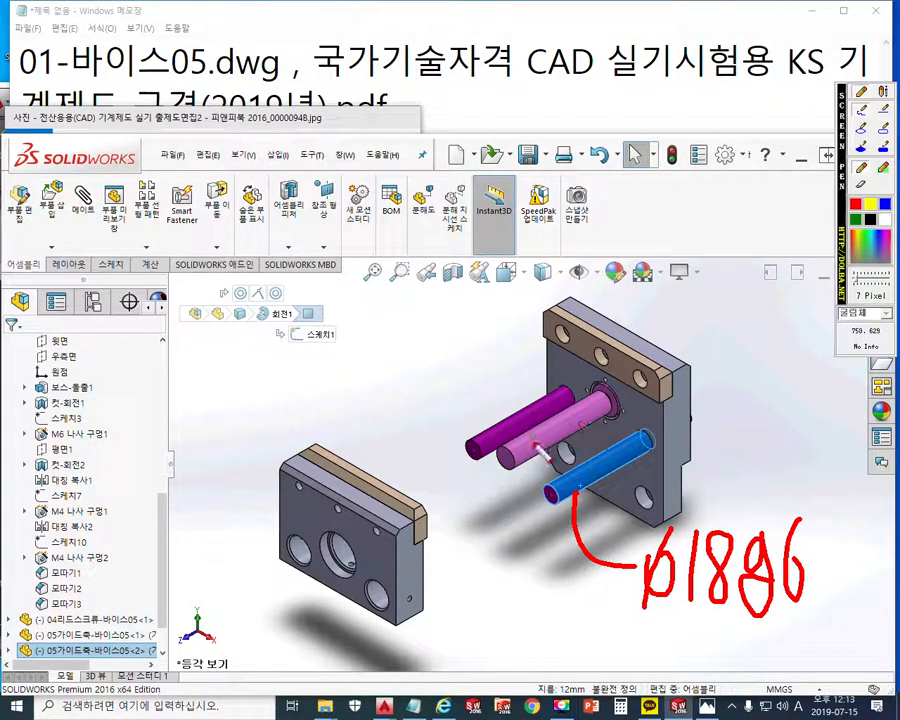
Handwrite the surface roughness grades W, X and Y in a vertical list above the fixed jaw
{"action": "mouse_move", "coordinate": [643, 152]}
{"action": "left_mouse_down"}
{"action": "mouse_move", "coordinate": [668, 165]}
{"action": "mouse_move", "coordinate": [693, 152]}
{"action": "left_mouse_up"}
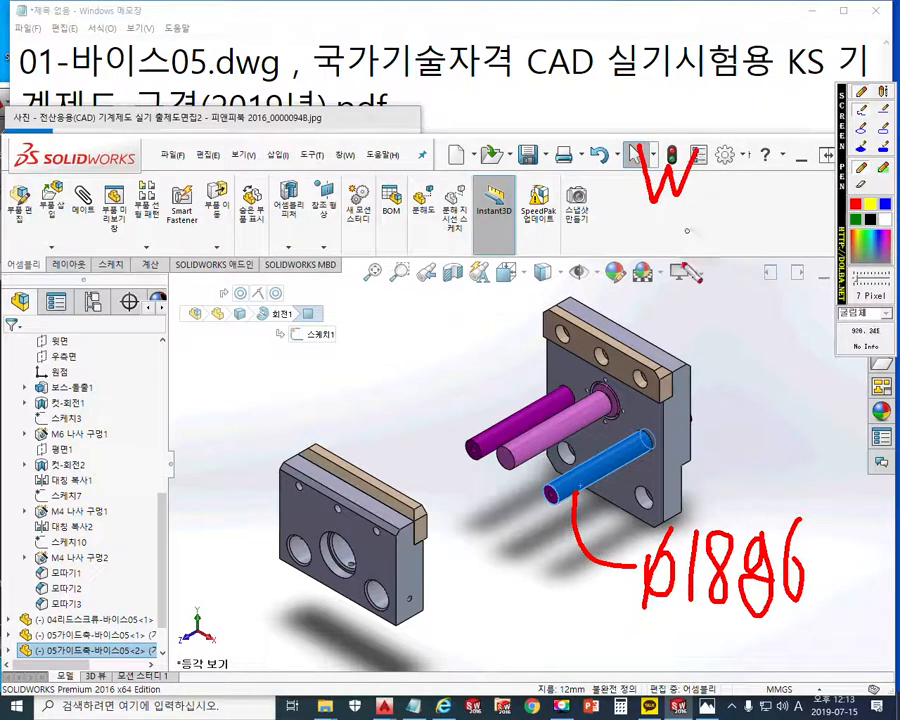
{"action": "left_click_drag", "start_coordinate": [662, 232], "coordinate": [688, 270]}
{"action": "mouse_move", "coordinate": [689, 230]}
{"action": "left_mouse_down"}
{"action": "mouse_move", "coordinate": [661, 272]}
{"action": "mouse_move", "coordinate": [676, 323]}
{"action": "mouse_move", "coordinate": [663, 377]}
{"action": "left_mouse_up"}
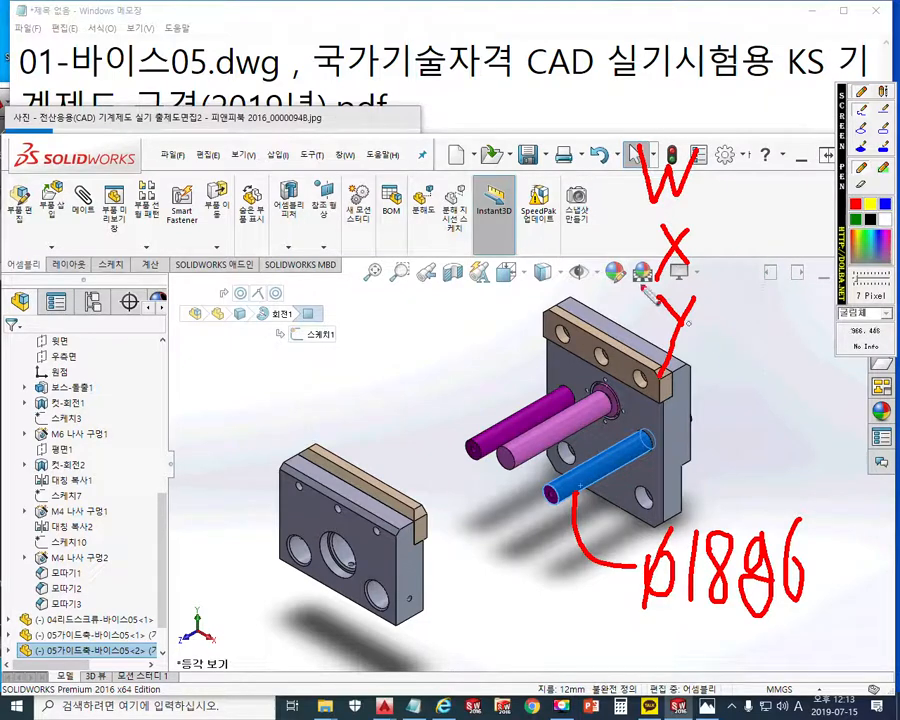
Draw an arrow pointing to the Y grade and handwrite its first Korean condition beside it, marked O
{"action": "mouse_move", "coordinate": [696, 318]}
{"action": "left_mouse_down"}
{"action": "mouse_move", "coordinate": [727, 317]}
{"action": "mouse_move", "coordinate": [693, 329]}
{"action": "mouse_move", "coordinate": [714, 350]}
{"action": "left_mouse_up"}
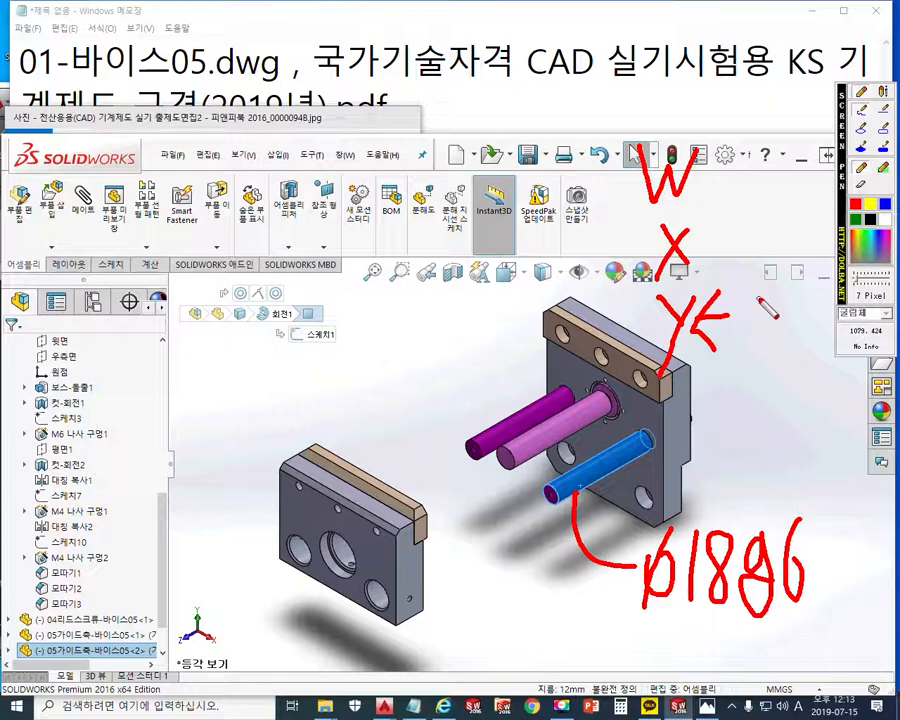
{"action": "mouse_move", "coordinate": [728, 318]}
{"action": "left_mouse_down"}
{"action": "mouse_move", "coordinate": [734, 345]}
{"action": "mouse_move", "coordinate": [744, 330]}
{"action": "mouse_move", "coordinate": [745, 343]}
{"action": "mouse_move", "coordinate": [757, 343]}
{"action": "left_mouse_up"}
{"action": "left_click_drag", "start_coordinate": [779, 294], "coordinate": [796, 318]}
{"action": "mouse_move", "coordinate": [778, 321]}
{"action": "left_mouse_down"}
{"action": "mouse_move", "coordinate": [776, 335]}
{"action": "mouse_move", "coordinate": [794, 347]}
{"action": "left_mouse_up"}
{"action": "mouse_move", "coordinate": [805, 302]}
{"action": "left_mouse_down"}
{"action": "mouse_move", "coordinate": [816, 321]}
{"action": "mouse_move", "coordinate": [806, 303]}
{"action": "left_mouse_up"}
Handwrite "운동 O" in red as the second condition for the Y grade
{"action": "left_click_drag", "start_coordinate": [745, 375], "coordinate": [753, 387]}
{"action": "left_click_drag", "start_coordinate": [754, 361], "coordinate": [755, 406]}
{"action": "left_click_drag", "start_coordinate": [746, 408], "coordinate": [763, 422]}
{"action": "left_click_drag", "start_coordinate": [777, 380], "coordinate": [794, 392]}
{"action": "left_click_drag", "start_coordinate": [788, 396], "coordinate": [788, 409]}
{"action": "mouse_move", "coordinate": [777, 418]}
{"action": "left_mouse_down"}
{"action": "mouse_move", "coordinate": [788, 416]}
{"action": "mouse_move", "coordinate": [787, 425]}
{"action": "left_mouse_up"}
{"action": "left_click_drag", "start_coordinate": [826, 386], "coordinate": [825, 388]}
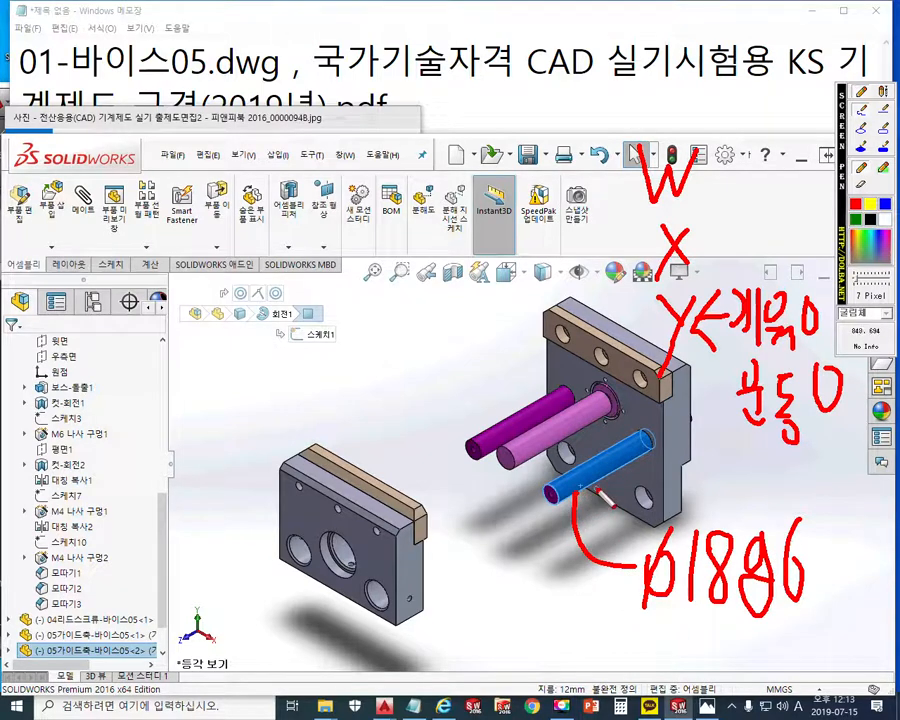
Draw a surface roughness symbol with grade Y against the underside of the front guide shaft
{"action": "left_click_drag", "start_coordinate": [602, 481], "coordinate": [583, 587]}
{"action": "mouse_move", "coordinate": [614, 504]}
{"action": "left_mouse_down"}
{"action": "mouse_move", "coordinate": [590, 511]}
{"action": "mouse_move", "coordinate": [612, 531]}
{"action": "left_mouse_up"}
{"action": "left_click_drag", "start_coordinate": [621, 518], "coordinate": [609, 541]}
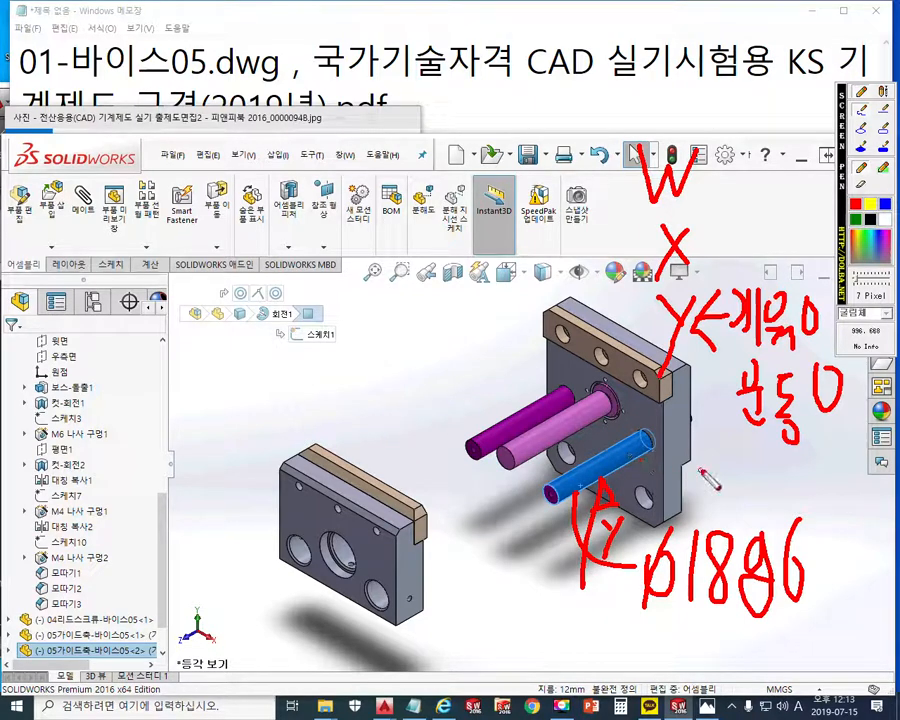
Clear the annotations and create a section view on the right plane, offset -32 mm, cutting through a guide shaft
{"action": "key", "text": "Escape"}
{"action": "mouse_move", "coordinate": [718, 478]}
{"action": "middle_mouse_down"}
{"action": "mouse_move", "coordinate": [664, 472]}
{"action": "mouse_move", "coordinate": [656, 455]}
{"action": "mouse_move", "coordinate": [668, 544]}
{"action": "middle_mouse_up"}
{"action": "scroll", "coordinate": [668, 545], "scroll_direction": "down", "scroll_amount": 3}
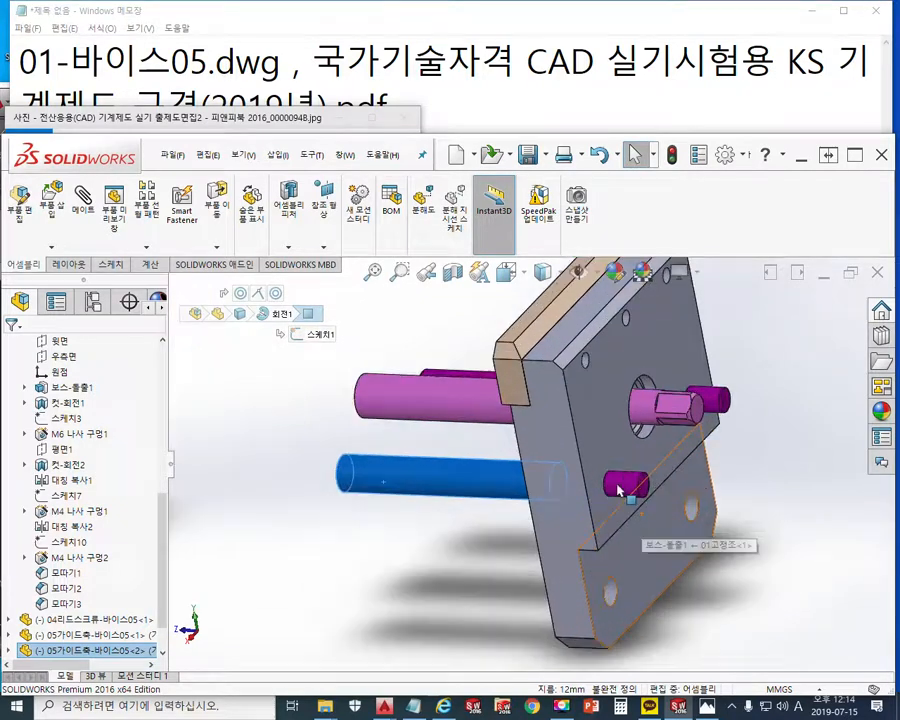
{"action": "left_click", "coordinate": [452, 275]}
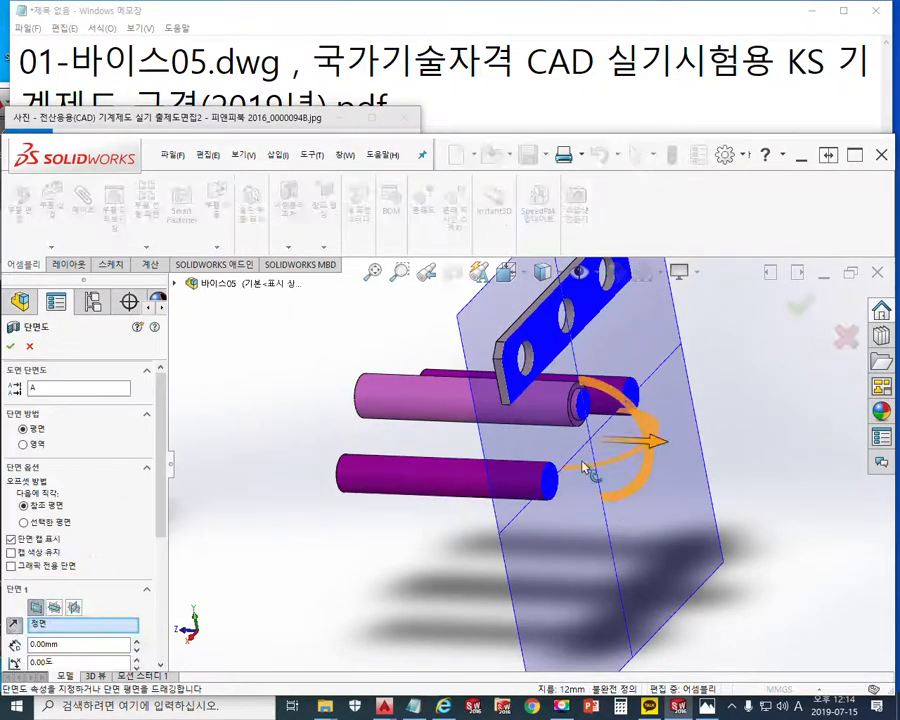
{"action": "left_click", "coordinate": [75, 608]}
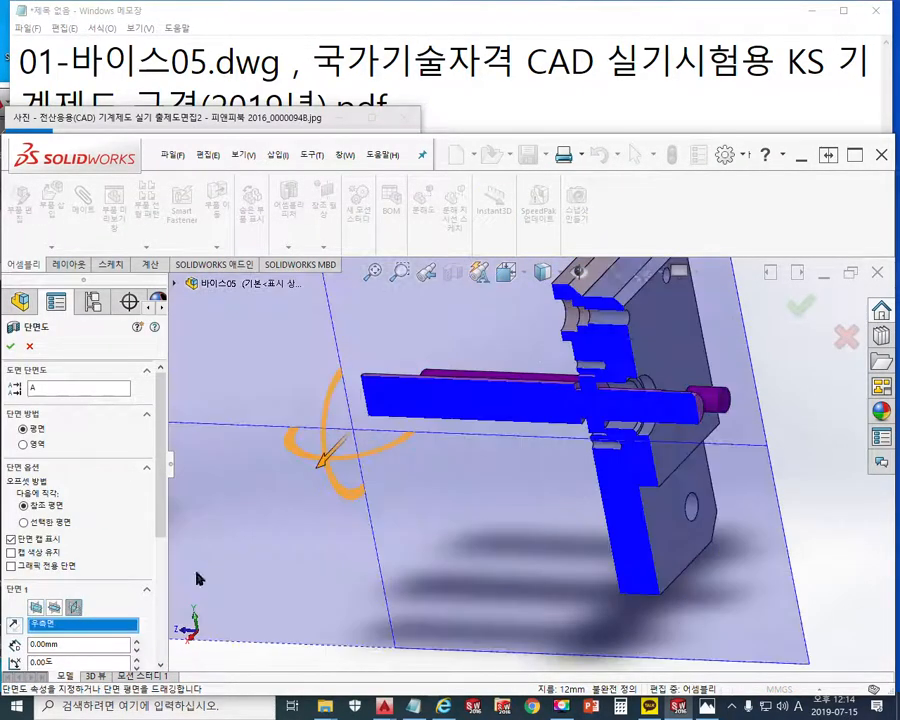
{"action": "left_click_drag", "start_coordinate": [326, 466], "coordinate": [368, 412]}
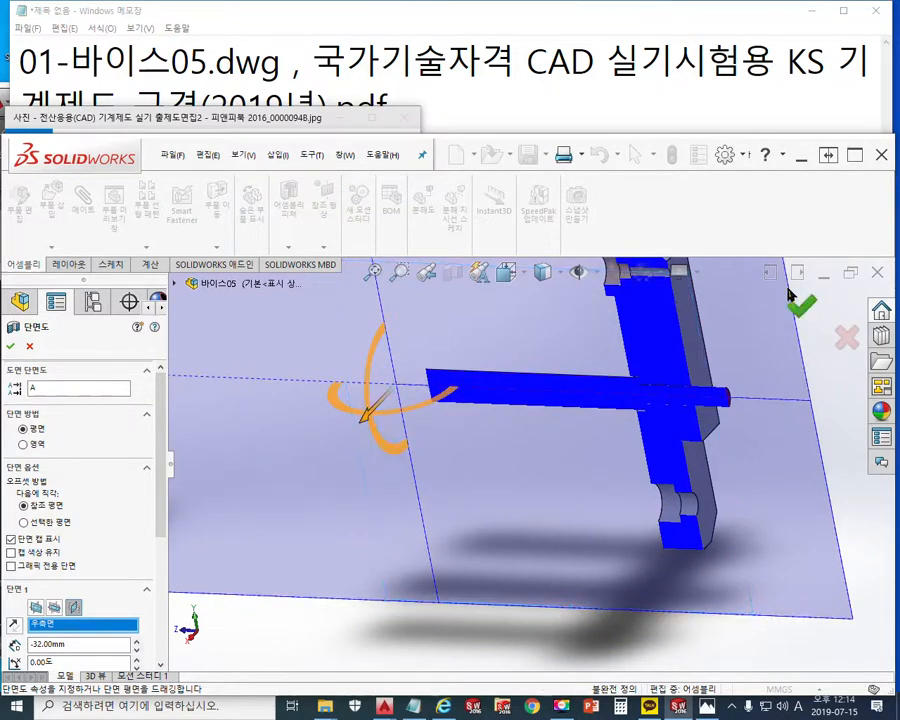
{"action": "left_click", "coordinate": [798, 305]}
Accept the section view and draw a red diameter dimension at the guide shaft's reduced end, handwriting "Ø8g6" beside it
{"action": "scroll", "coordinate": [743, 398], "scroll_direction": "down", "scroll_amount": 3}
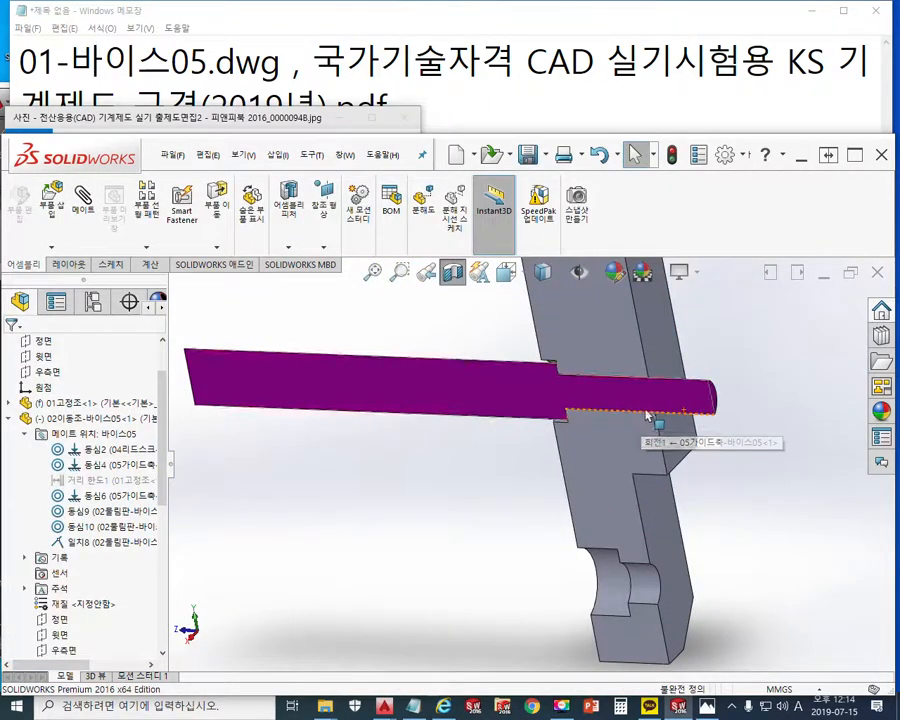
{"action": "middle_click_drag", "start_coordinate": [646, 411], "coordinate": [583, 449], "text": "ctrl"}
{"action": "key", "text": "F12"}
{"action": "left_click_drag", "start_coordinate": [500, 411], "coordinate": [739, 411]}
{"action": "mouse_move", "coordinate": [525, 450]}
{"action": "left_mouse_down"}
{"action": "mouse_move", "coordinate": [722, 449]}
{"action": "mouse_move", "coordinate": [761, 458]}
{"action": "left_mouse_up"}
{"action": "mouse_move", "coordinate": [713, 356]}
{"action": "left_mouse_down"}
{"action": "mouse_move", "coordinate": [717, 452]}
{"action": "mouse_move", "coordinate": [701, 456]}
{"action": "left_mouse_up"}
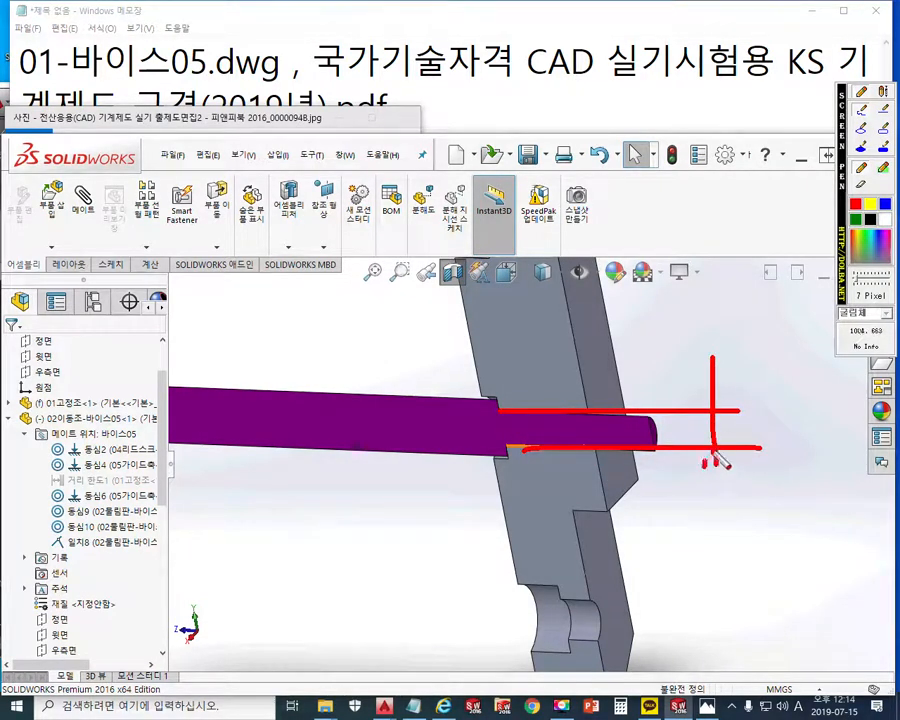
{"action": "mouse_move", "coordinate": [704, 394]}
{"action": "left_mouse_down"}
{"action": "mouse_move", "coordinate": [722, 396]}
{"action": "mouse_move", "coordinate": [752, 432]}
{"action": "mouse_move", "coordinate": [774, 400]}
{"action": "mouse_move", "coordinate": [748, 456]}
{"action": "left_mouse_up"}
{"action": "mouse_move", "coordinate": [796, 398]}
{"action": "left_mouse_down"}
{"action": "mouse_move", "coordinate": [810, 392]}
{"action": "mouse_move", "coordinate": [804, 424]}
{"action": "mouse_move", "coordinate": [808, 400]}
{"action": "mouse_move", "coordinate": [840, 420]}
{"action": "mouse_move", "coordinate": [858, 416]}
{"action": "left_mouse_up"}
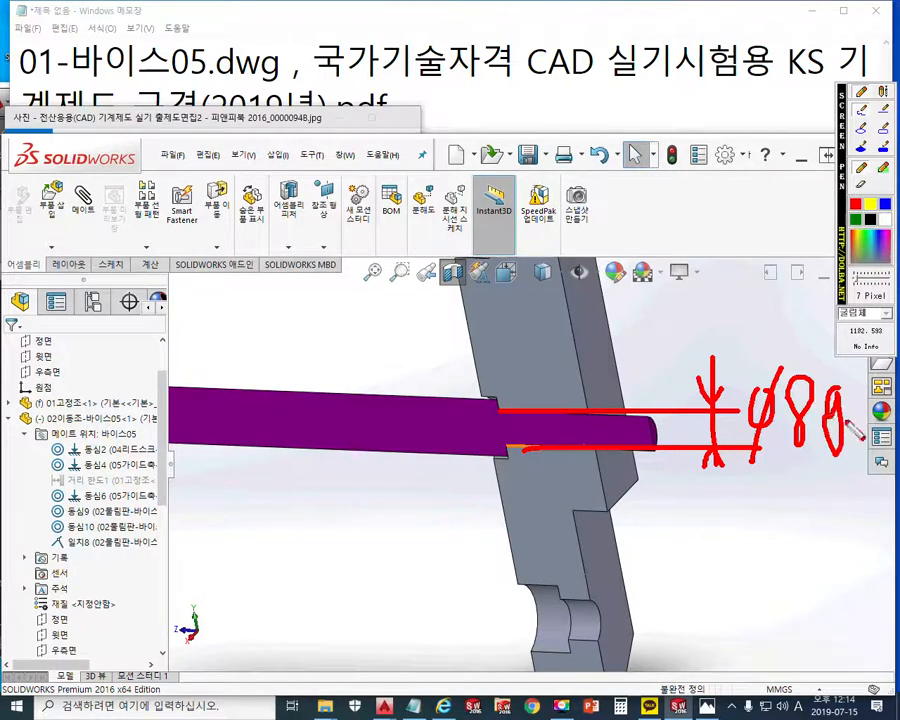
{"action": "mouse_move", "coordinate": [876, 372]}
{"action": "left_mouse_down"}
{"action": "mouse_move", "coordinate": [862, 410]}
{"action": "mouse_move", "coordinate": [866, 430]}
{"action": "left_mouse_up"}
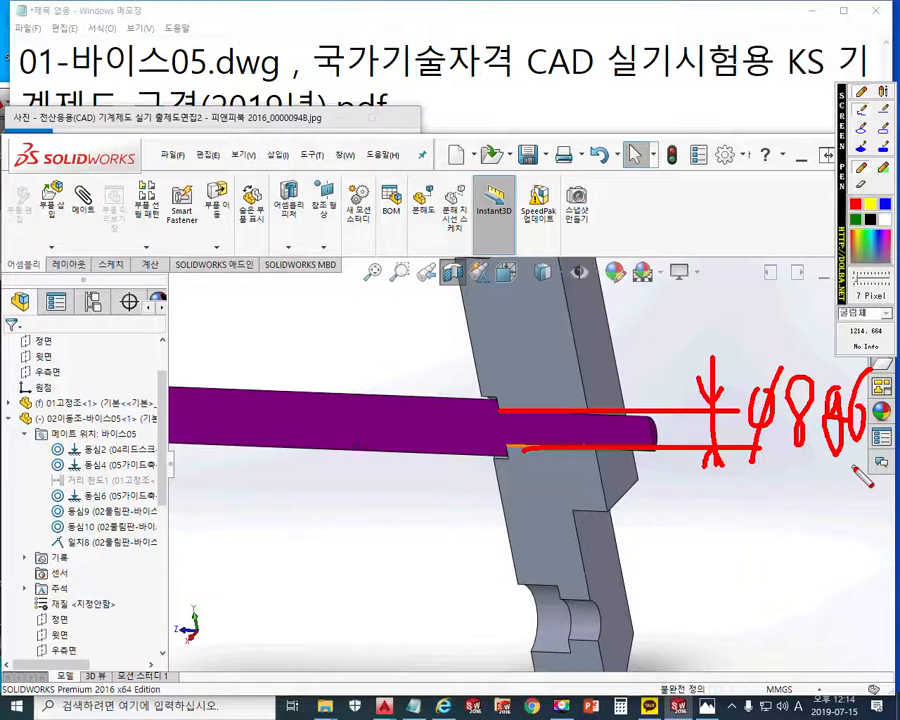
Mark the reduced shaft end's fit in the plate and Ø8g6 in red, and draw a surface roughness symbol beneath the fit
{"action": "left_click_drag", "start_coordinate": [606, 358], "coordinate": [630, 458]}
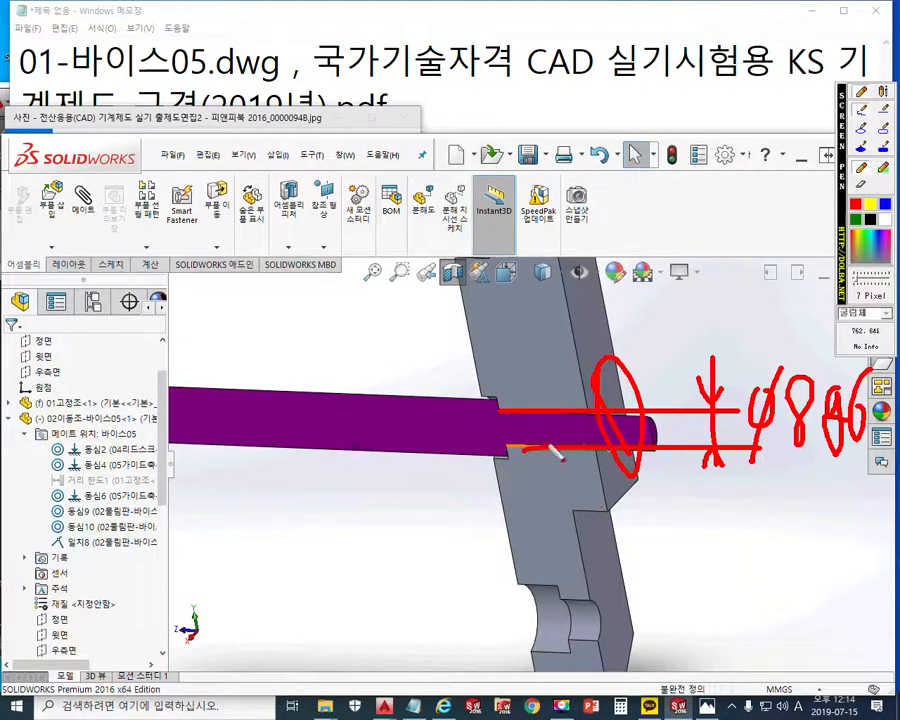
{"action": "mouse_move", "coordinate": [541, 449]}
{"action": "left_mouse_down"}
{"action": "mouse_move", "coordinate": [540, 425]}
{"action": "mouse_move", "coordinate": [690, 292]}
{"action": "mouse_move", "coordinate": [783, 360]}
{"action": "left_mouse_up"}
{"action": "mouse_move", "coordinate": [527, 344]}
{"action": "left_mouse_down"}
{"action": "mouse_move", "coordinate": [535, 395]}
{"action": "mouse_move", "coordinate": [558, 376]}
{"action": "left_mouse_up"}
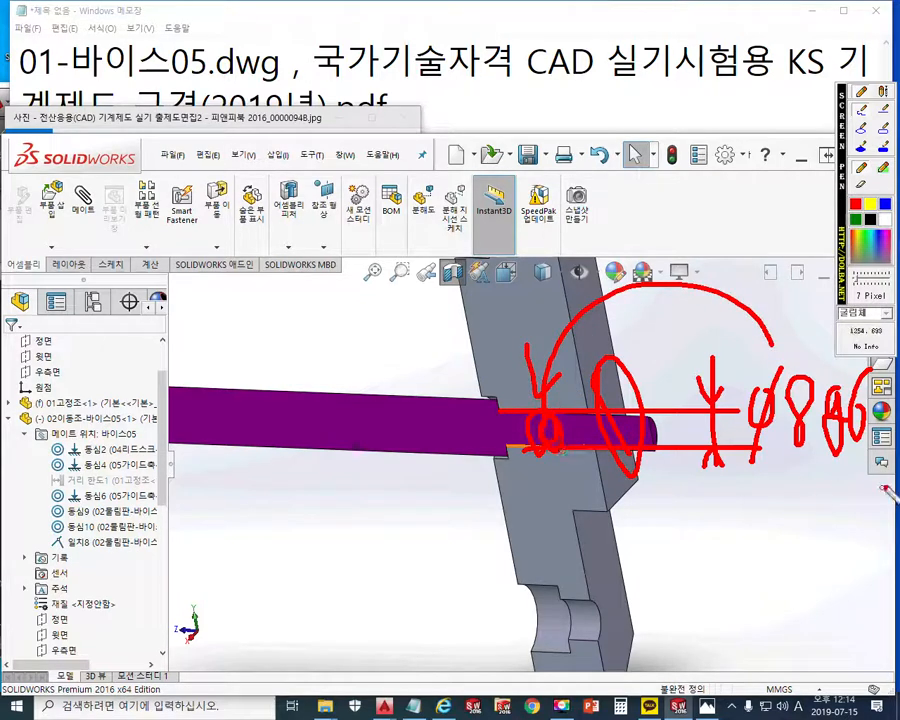
{"action": "left_click_drag", "start_coordinate": [773, 466], "coordinate": [866, 466]}
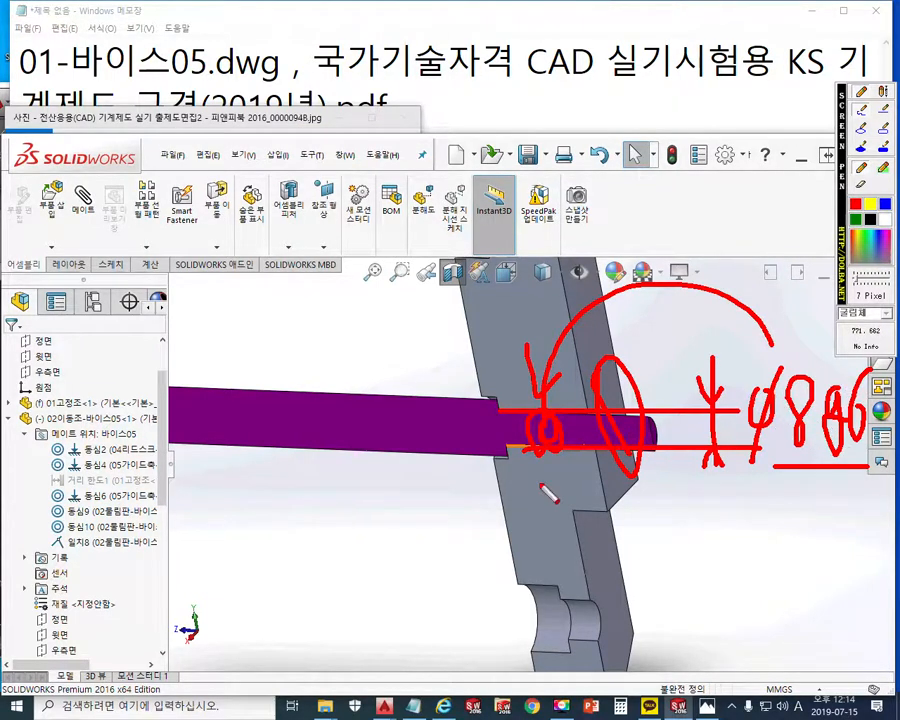
{"action": "mouse_move", "coordinate": [566, 497]}
{"action": "left_mouse_down"}
{"action": "mouse_move", "coordinate": [545, 440]}
{"action": "mouse_move", "coordinate": [478, 545]}
{"action": "left_mouse_up"}
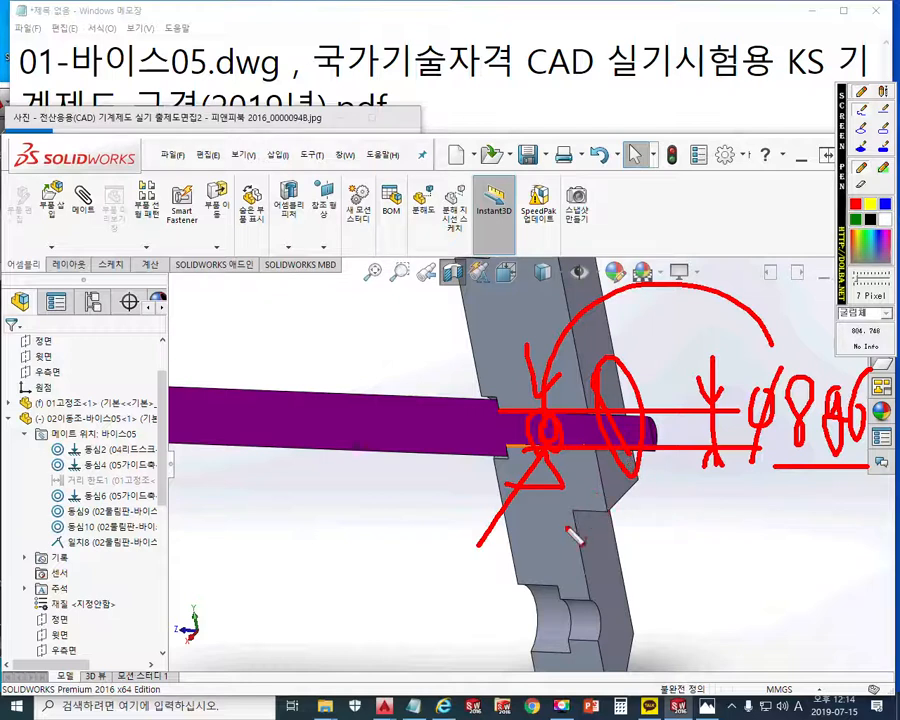
{"action": "mouse_move", "coordinate": [527, 556]}
{"action": "left_mouse_down"}
{"action": "mouse_move", "coordinate": [536, 515]}
{"action": "mouse_move", "coordinate": [552, 550]}
{"action": "left_mouse_up"}
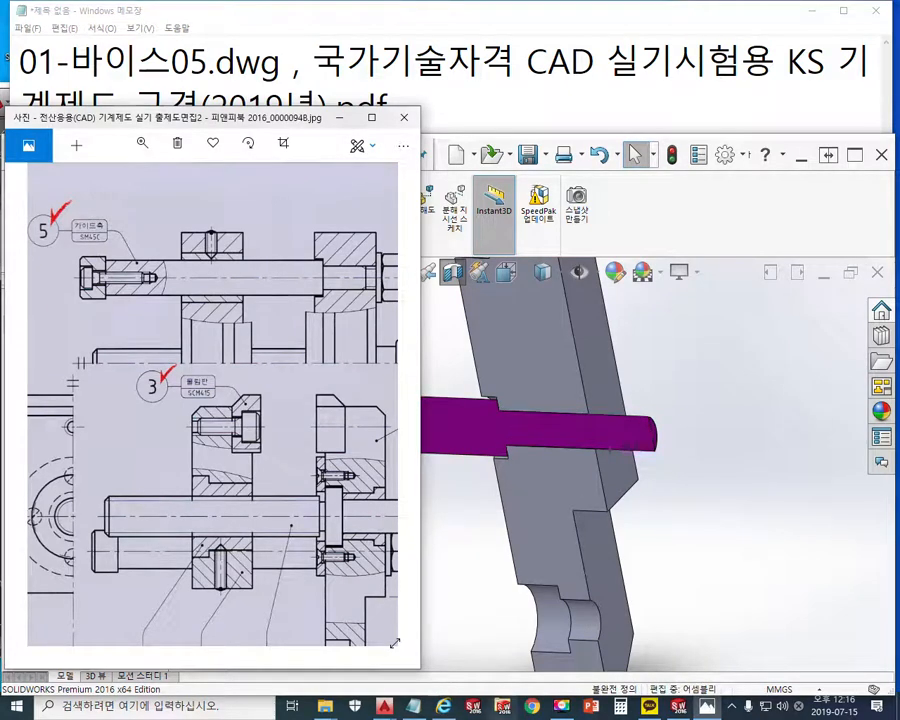
Switch to AutoCAD, close the 00_2D도면테두리예제A3 drawing and bring the guide shaft in 01-바이스05.dwg into view
{"action": "mouse_move", "coordinate": [383, 706]}
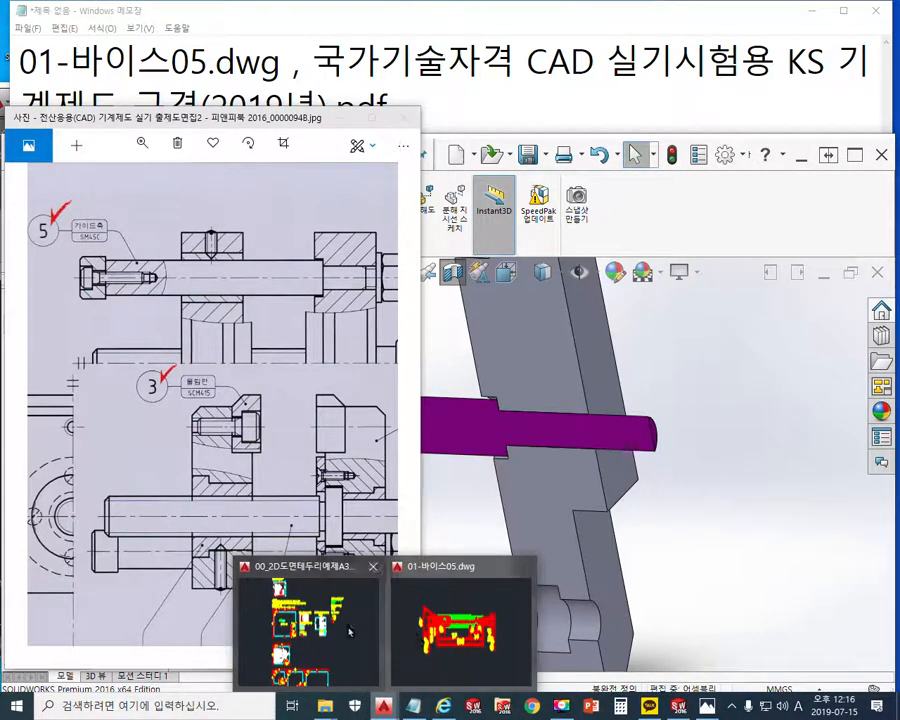
{"action": "left_click", "coordinate": [373, 568]}
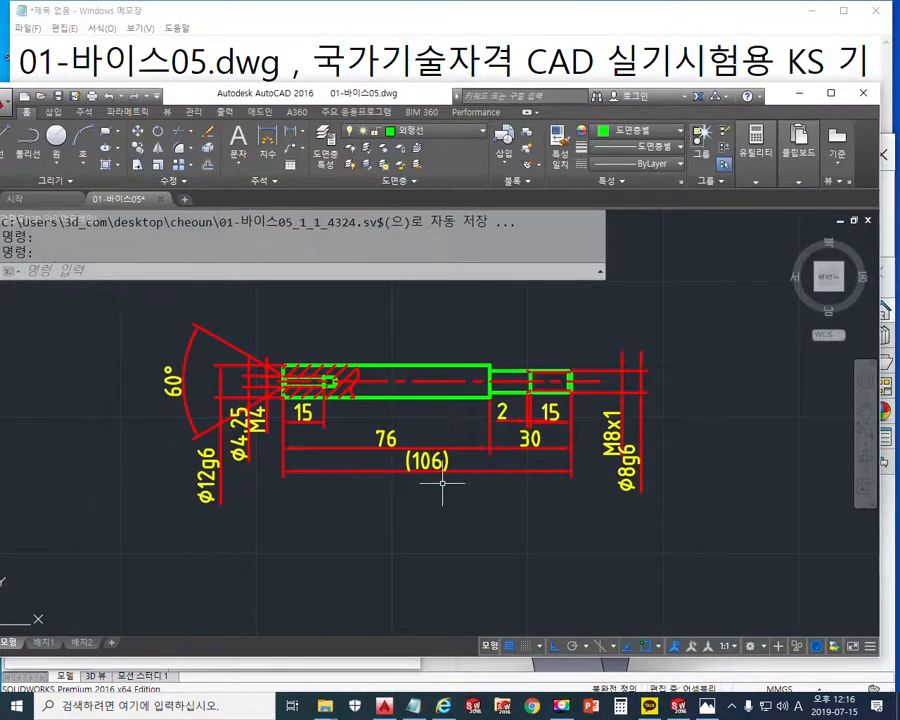
{"action": "middle_click_drag", "start_coordinate": [400, 507], "coordinate": [410, 512]}
{"action": "middle_click_drag", "start_coordinate": [350, 429], "coordinate": [366, 436]}
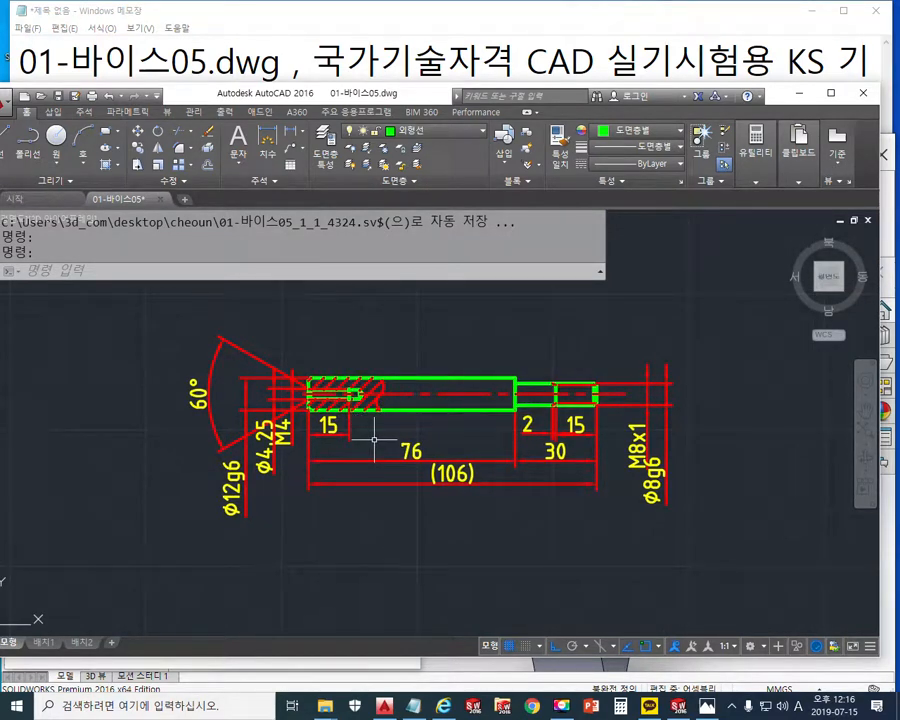
{"action": "scroll", "coordinate": [373, 440], "scroll_direction": "up", "scroll_amount": 3}
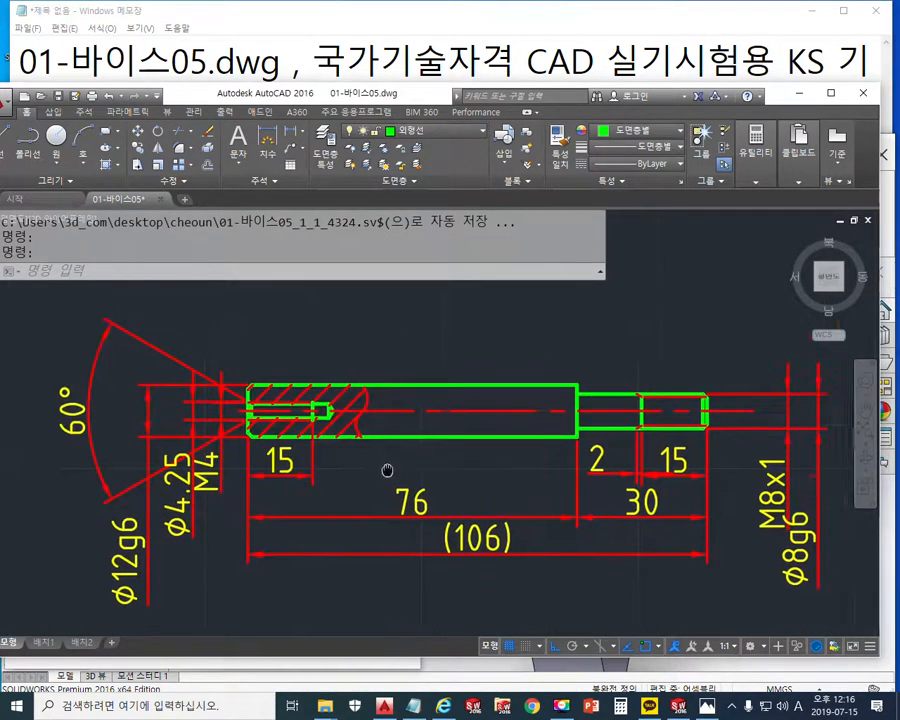
{"action": "middle_click_drag", "start_coordinate": [628, 480], "coordinate": [545, 480]}
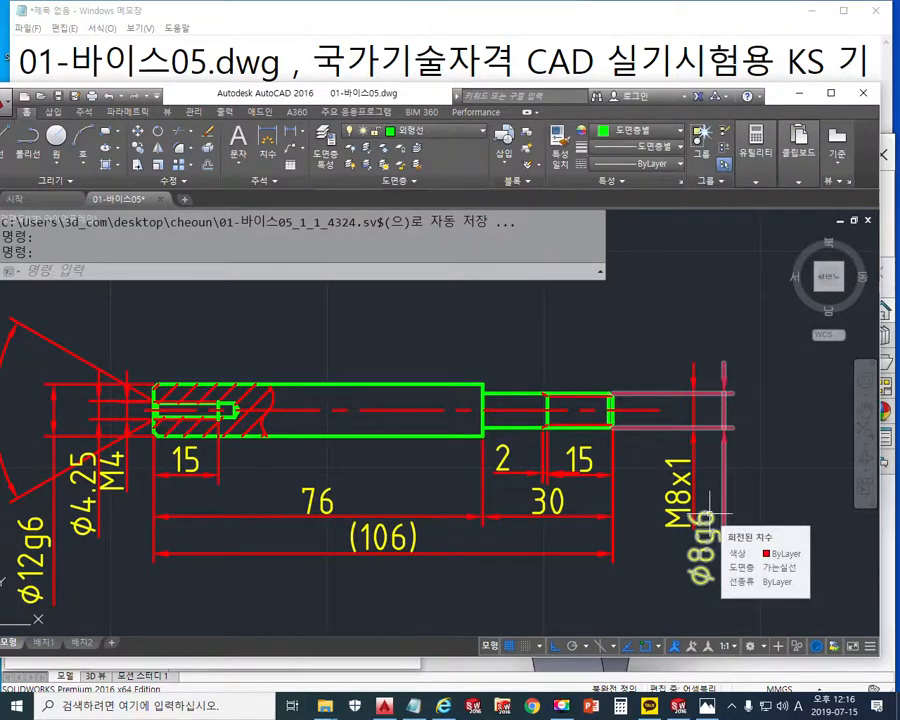
Circle the Ø8g6 and M8x1 dimensions in red and draw a leader line upward from M8x1
{"action": "key", "text": "F12"}
{"action": "mouse_move", "coordinate": [753, 592]}
{"action": "left_mouse_down"}
{"action": "mouse_move", "coordinate": [673, 548]}
{"action": "mouse_move", "coordinate": [768, 604]}
{"action": "left_mouse_up"}
{"action": "mouse_move", "coordinate": [707, 487]}
{"action": "left_mouse_down"}
{"action": "mouse_move", "coordinate": [668, 535]}
{"action": "mouse_move", "coordinate": [688, 440]}
{"action": "mouse_move", "coordinate": [708, 490]}
{"action": "left_mouse_up"}
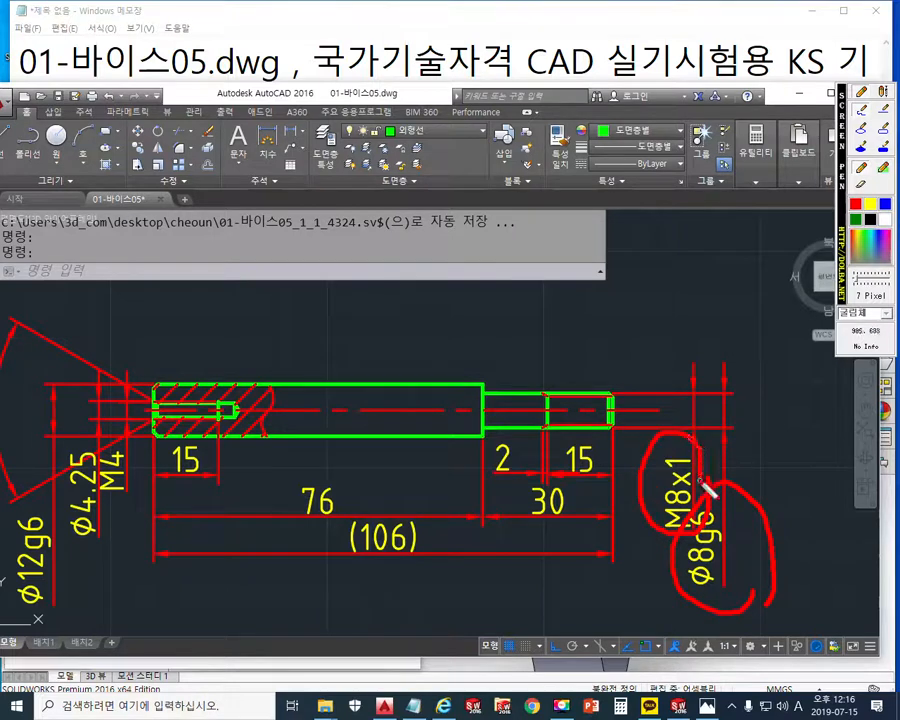
{"action": "left_click_drag", "start_coordinate": [656, 436], "coordinate": [679, 301]}
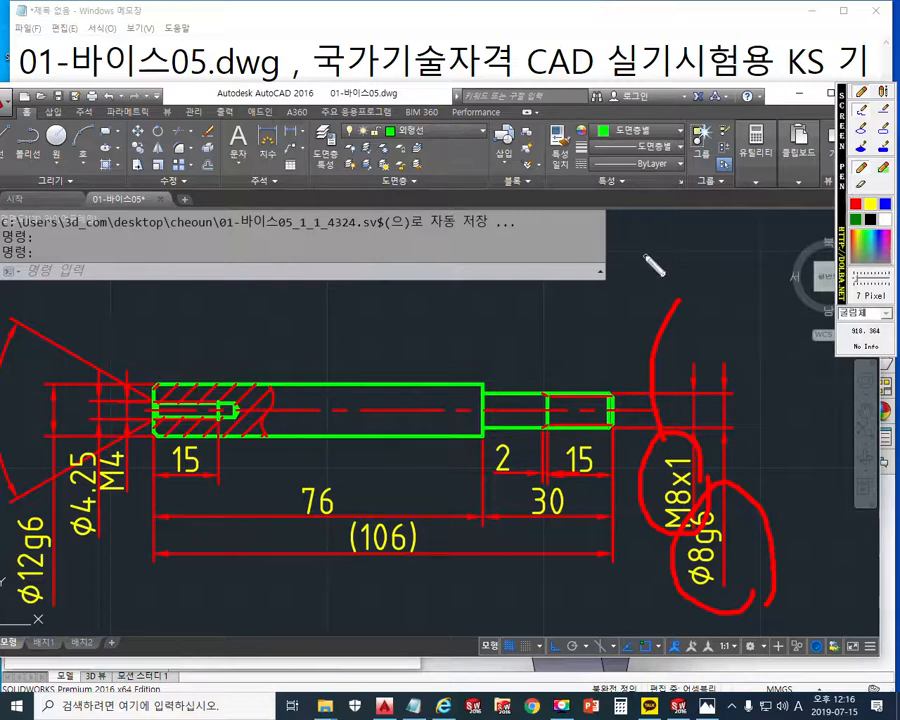
Handwrite "가는나사" in white above the M8x1 leader, and clear the annotations
{"action": "mouse_move", "coordinate": [639, 256]}
{"action": "left_mouse_down"}
{"action": "mouse_move", "coordinate": [652, 263]}
{"action": "mouse_move", "coordinate": [643, 286]}
{"action": "left_mouse_up"}
{"action": "mouse_move", "coordinate": [658, 244]}
{"action": "left_mouse_down"}
{"action": "mouse_move", "coordinate": [659, 289]}
{"action": "mouse_move", "coordinate": [694, 265]}
{"action": "mouse_move", "coordinate": [700, 280]}
{"action": "mouse_move", "coordinate": [745, 275]}
{"action": "mouse_move", "coordinate": [760, 285]}
{"action": "mouse_move", "coordinate": [738, 296]}
{"action": "mouse_move", "coordinate": [745, 293]}
{"action": "left_mouse_up"}
{"action": "mouse_move", "coordinate": [775, 250]}
{"action": "left_mouse_down"}
{"action": "mouse_move", "coordinate": [775, 297]}
{"action": "mouse_move", "coordinate": [788, 273]}
{"action": "left_mouse_up"}
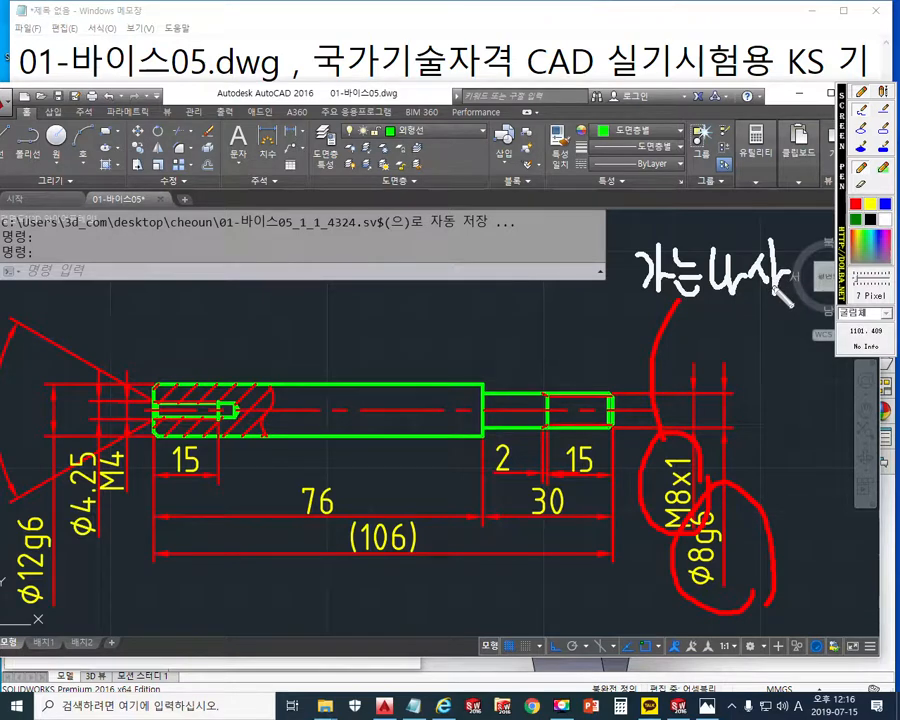
{"action": "key", "text": "Escape"}
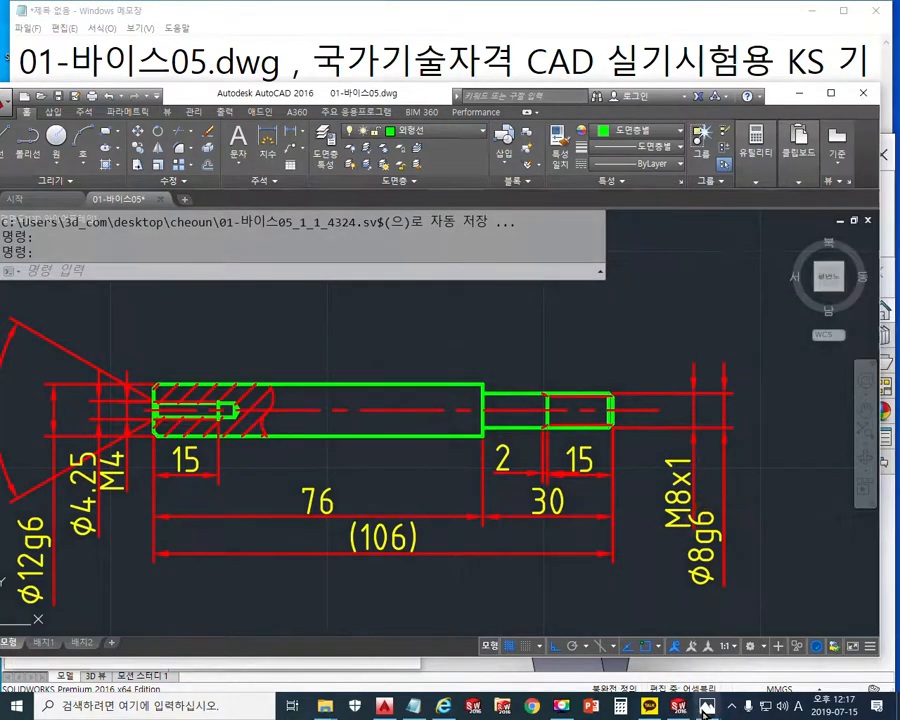
Switch to the assembly drawing image in Photos and enlarge the nut at the guide shaft's threaded end
{"action": "left_click", "coordinate": [707, 707]}
{"action": "left_click_drag", "start_coordinate": [340, 364], "coordinate": [242, 402]}
{"action": "key", "text": "F2"}
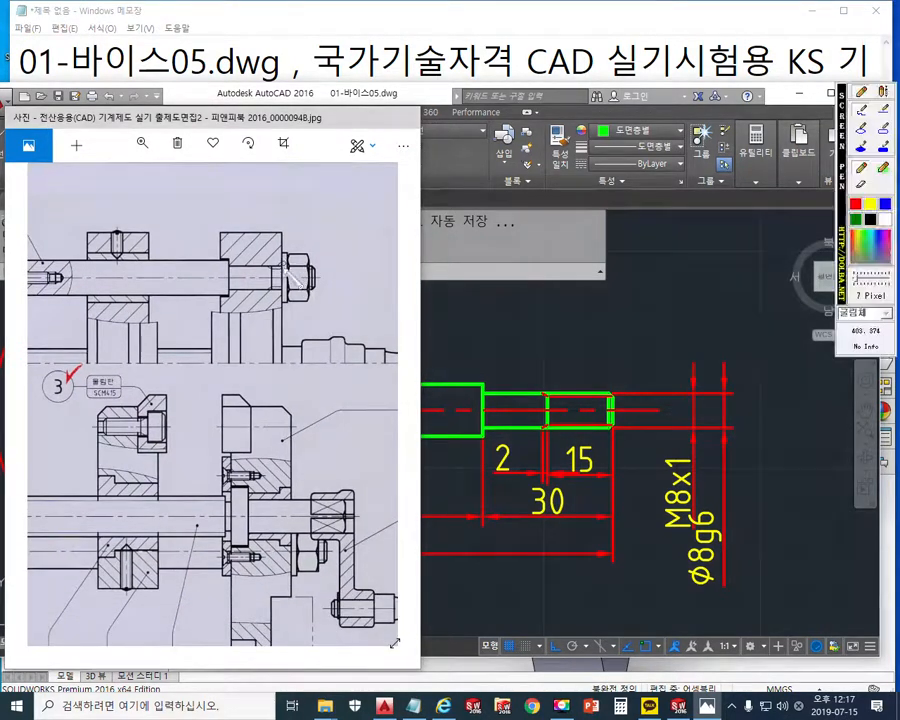
{"action": "key", "text": "Escape"}
{"action": "scroll", "coordinate": [273, 270], "scroll_direction": "up", "scroll_amount": 1}
{"action": "scroll", "coordinate": [273, 271], "scroll_direction": "up", "scroll_amount": 3}
{"action": "left_click_drag", "start_coordinate": [275, 248], "coordinate": [298, 323]}
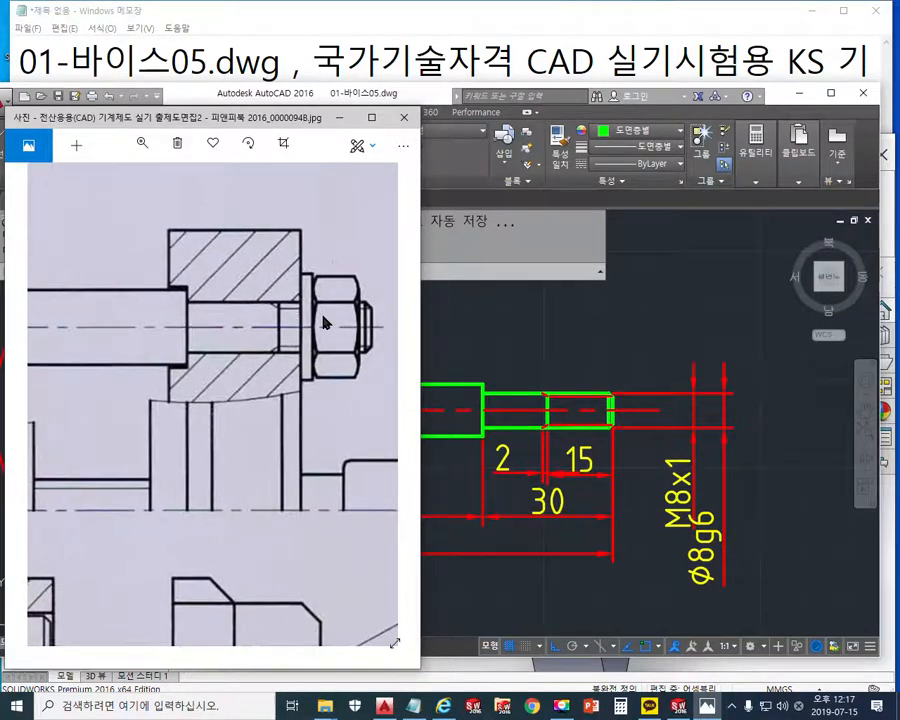
Sketch widely spaced threads in red through the nut with a wavy profile above it, and clear the annotations
{"action": "key", "text": "F2"}
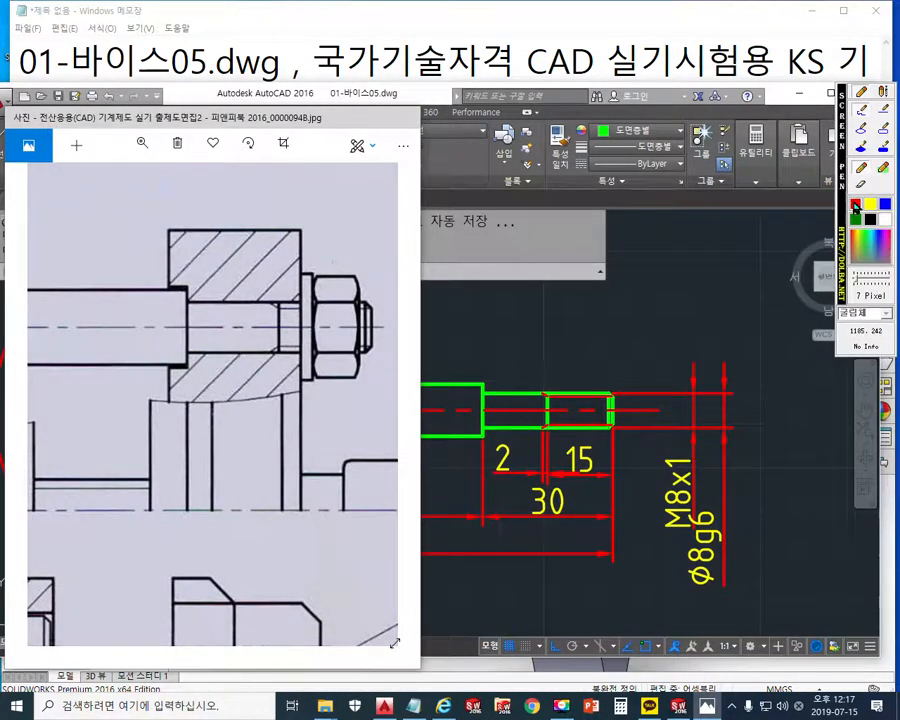
{"action": "mouse_move", "coordinate": [283, 304]}
{"action": "left_mouse_down"}
{"action": "mouse_move", "coordinate": [300, 320]}
{"action": "mouse_move", "coordinate": [288, 303]}
{"action": "mouse_move", "coordinate": [368, 304]}
{"action": "mouse_move", "coordinate": [352, 360]}
{"action": "mouse_move", "coordinate": [333, 383]}
{"action": "mouse_move", "coordinate": [310, 302]}
{"action": "mouse_move", "coordinate": [317, 366]}
{"action": "left_mouse_up"}
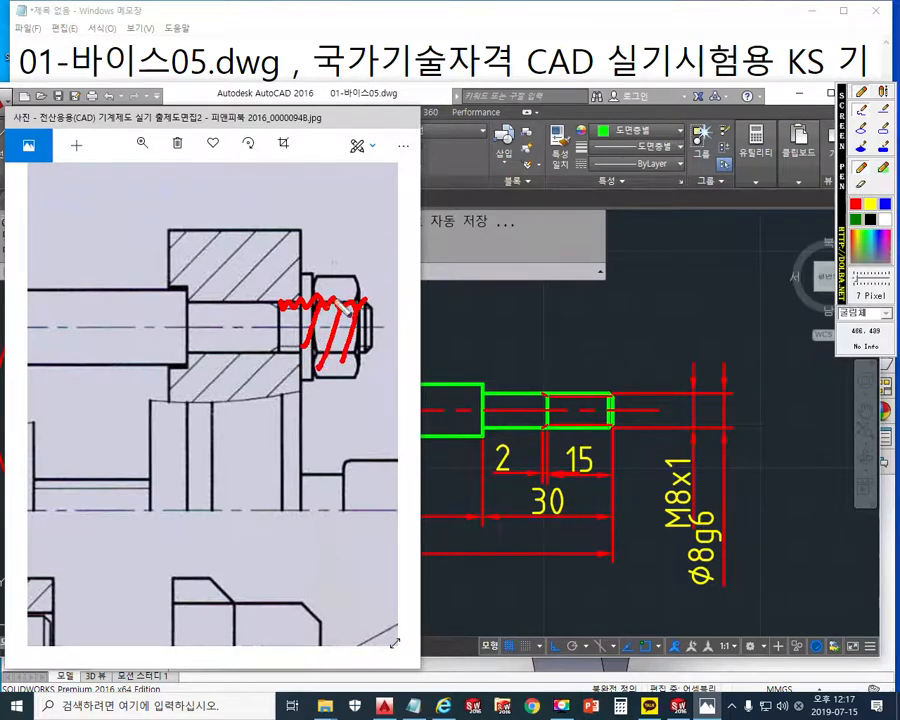
{"action": "mouse_move", "coordinate": [340, 272]}
{"action": "left_mouse_down"}
{"action": "mouse_move", "coordinate": [398, 258]}
{"action": "mouse_move", "coordinate": [432, 262]}
{"action": "left_mouse_up"}
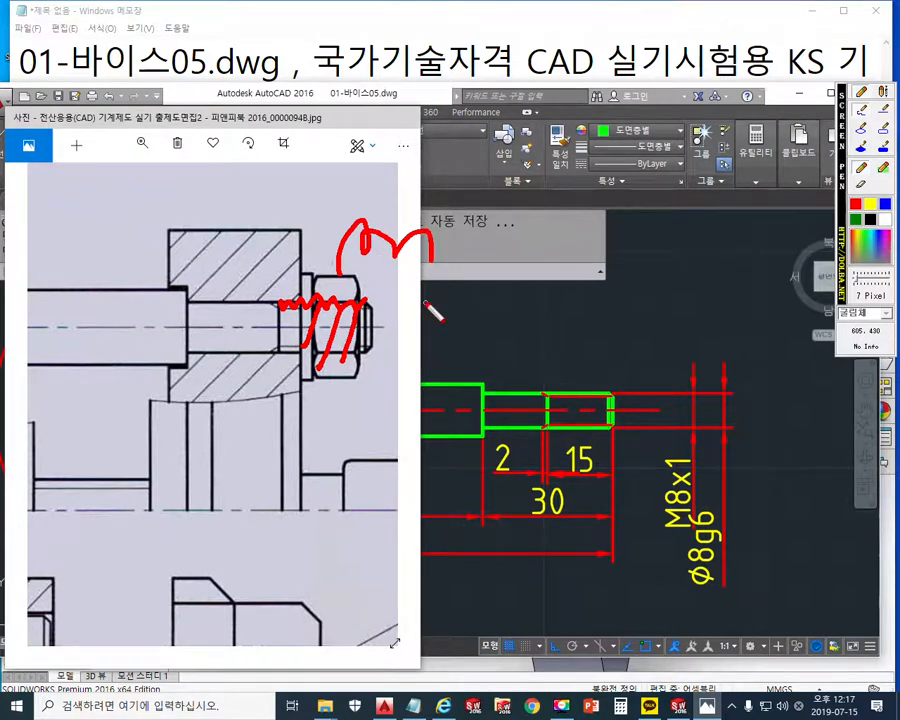
{"action": "key", "text": "Escape"}
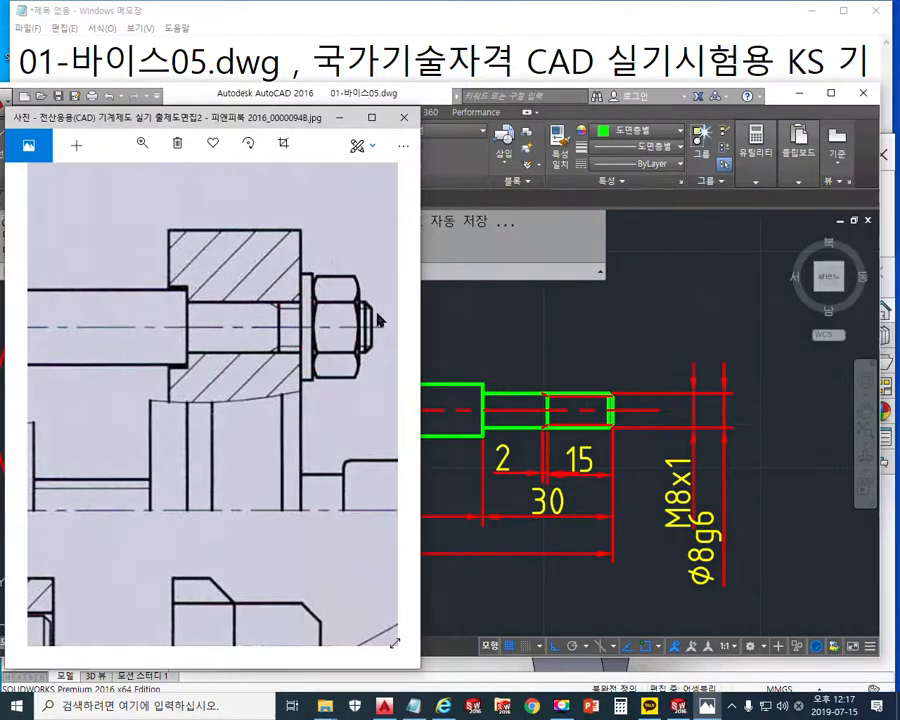
Sketch closely spaced threads through the nut with an X above, circle M8x1 in red, and clear the annotations
{"action": "key", "text": "F12"}
{"action": "mouse_move", "coordinate": [371, 293]}
{"action": "left_mouse_down"}
{"action": "mouse_move", "coordinate": [368, 307]}
{"action": "mouse_move", "coordinate": [298, 301]}
{"action": "mouse_move", "coordinate": [370, 296]}
{"action": "mouse_move", "coordinate": [350, 300]}
{"action": "mouse_move", "coordinate": [322, 345]}
{"action": "mouse_move", "coordinate": [340, 300]}
{"action": "mouse_move", "coordinate": [334, 364]}
{"action": "mouse_move", "coordinate": [356, 345]}
{"action": "mouse_move", "coordinate": [362, 312]}
{"action": "mouse_move", "coordinate": [368, 363]}
{"action": "left_mouse_up"}
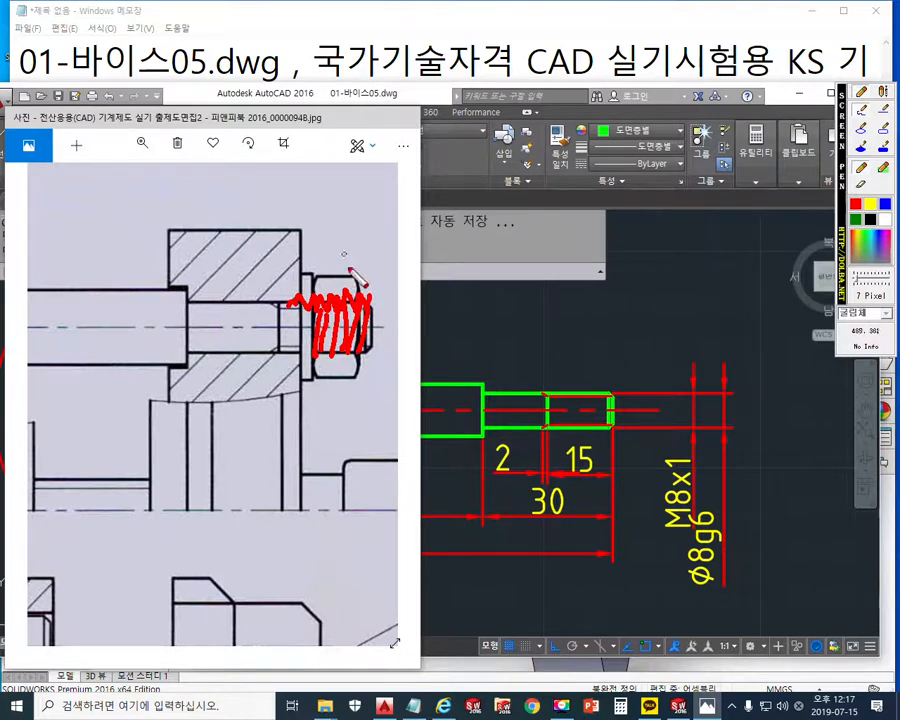
{"action": "mouse_move", "coordinate": [349, 236]}
{"action": "left_mouse_down"}
{"action": "mouse_move", "coordinate": [337, 272]}
{"action": "mouse_move", "coordinate": [352, 270]}
{"action": "left_mouse_up"}
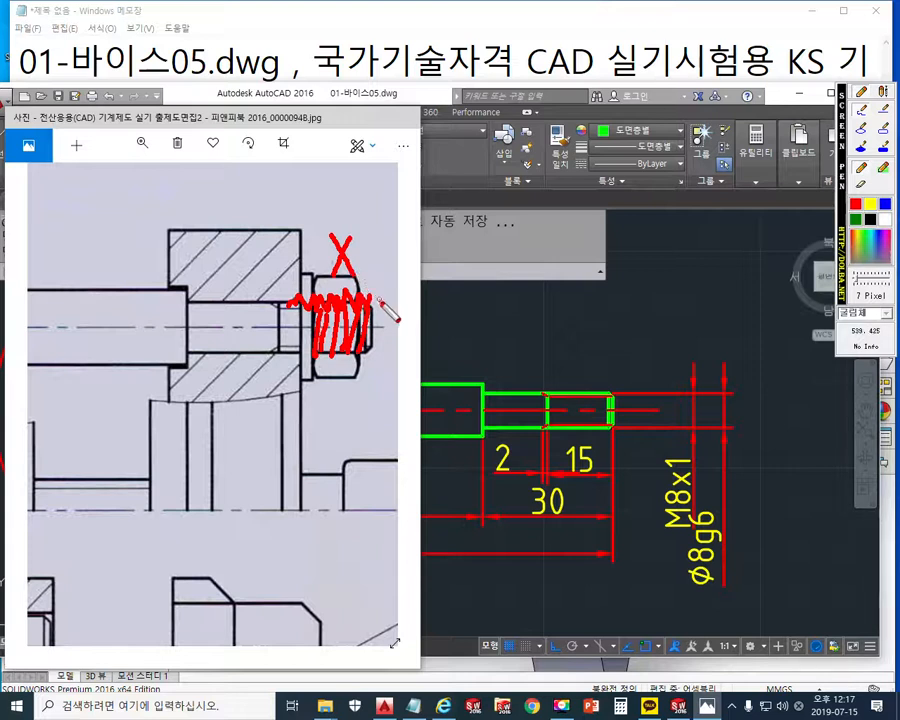
{"action": "mouse_move", "coordinate": [711, 497]}
{"action": "left_mouse_down"}
{"action": "mouse_move", "coordinate": [708, 518]}
{"action": "mouse_move", "coordinate": [690, 432]}
{"action": "mouse_move", "coordinate": [708, 520]}
{"action": "mouse_move", "coordinate": [692, 536]}
{"action": "left_mouse_up"}
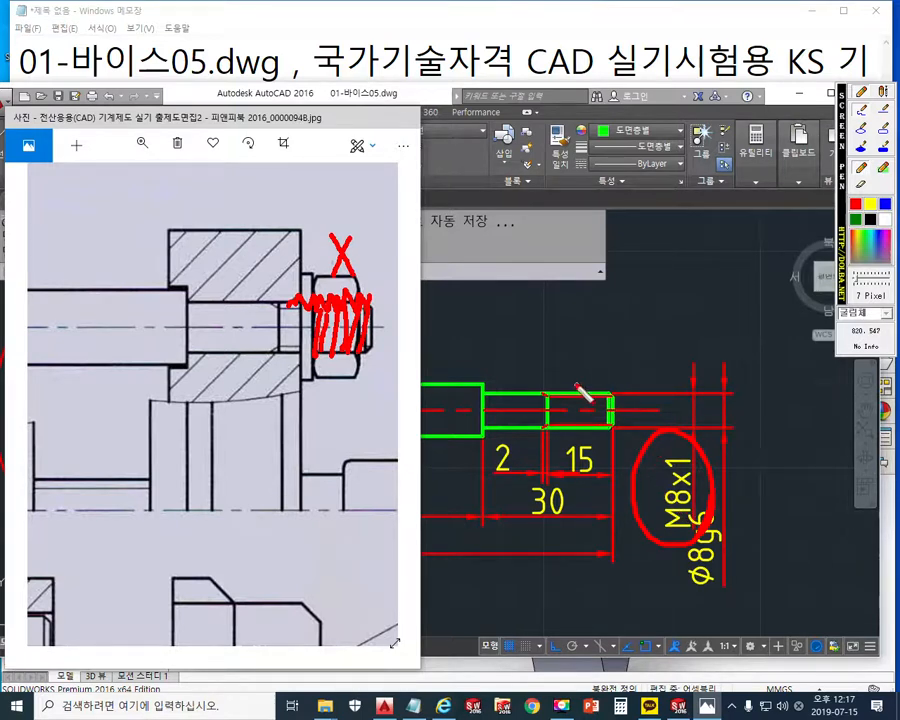
{"action": "key", "text": "Escape"}
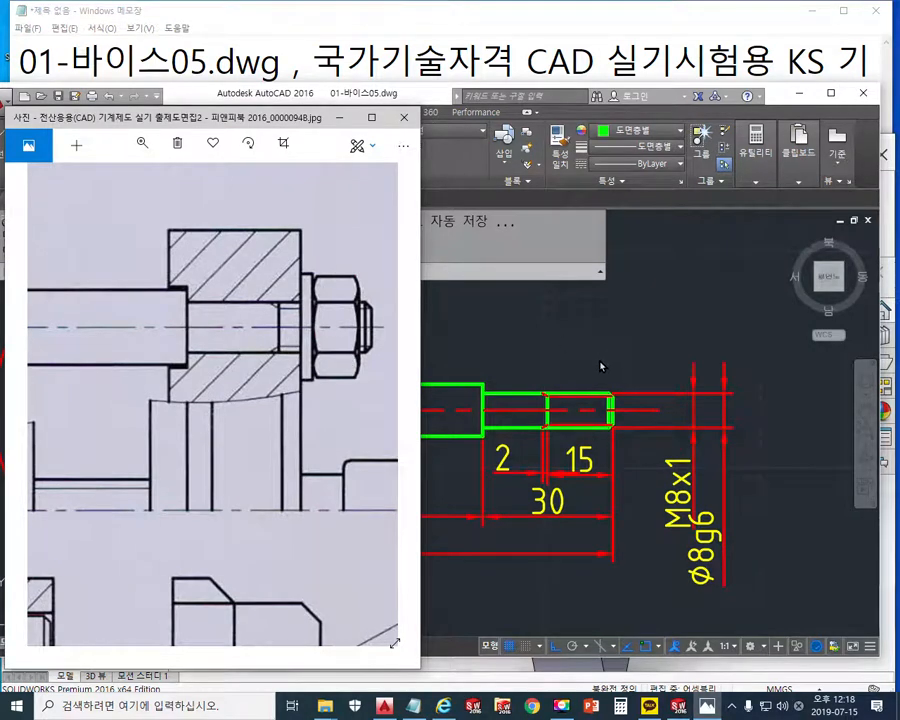
Return to the AutoCAD guide shaft drawing and circle the Ø12g6 dimension in red
{"action": "left_click", "coordinate": [564, 348]}
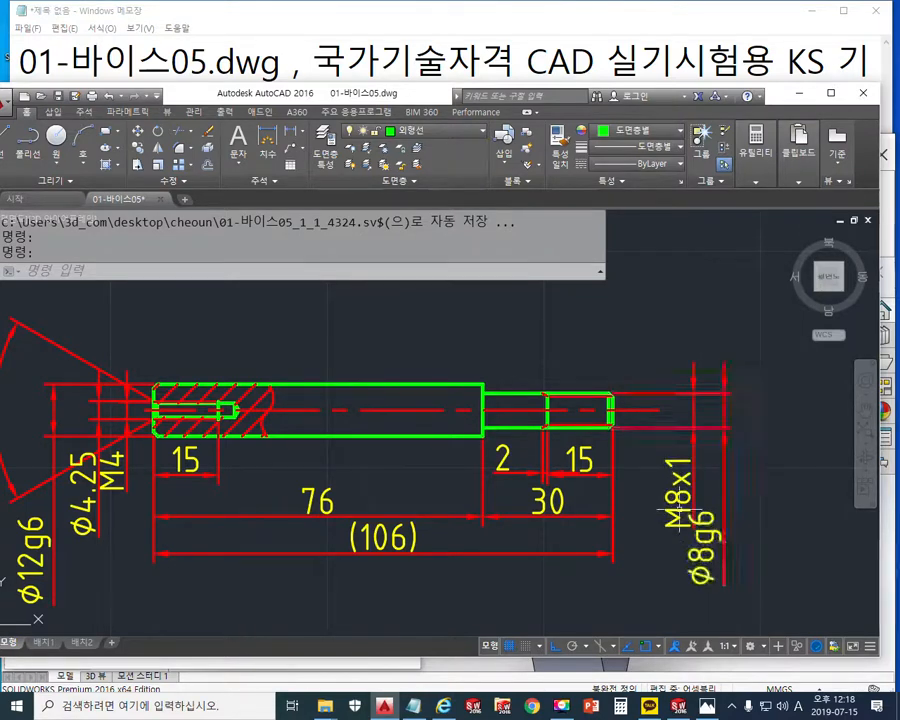
{"action": "mouse_move", "coordinate": [382, 487]}
{"action": "middle_mouse_down"}
{"action": "mouse_move", "coordinate": [600, 487]}
{"action": "mouse_move", "coordinate": [620, 471]}
{"action": "middle_mouse_up"}
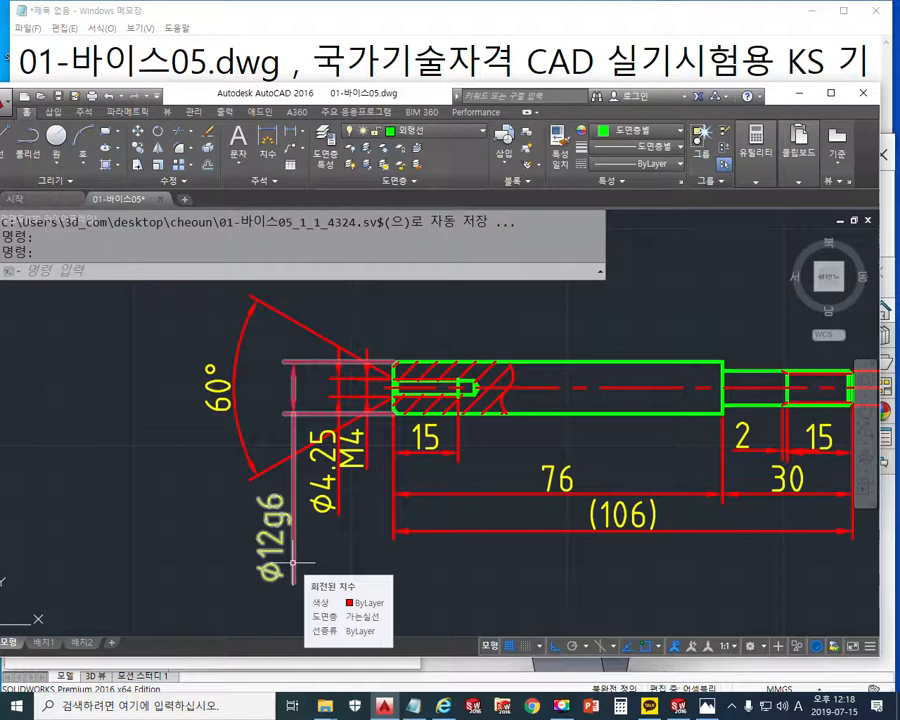
{"action": "key", "text": "ctrl+F1"}
{"action": "mouse_move", "coordinate": [308, 528]}
{"action": "left_mouse_down"}
{"action": "mouse_move", "coordinate": [250, 612]}
{"action": "mouse_move", "coordinate": [271, 468]}
{"action": "mouse_move", "coordinate": [310, 590]}
{"action": "left_mouse_up"}
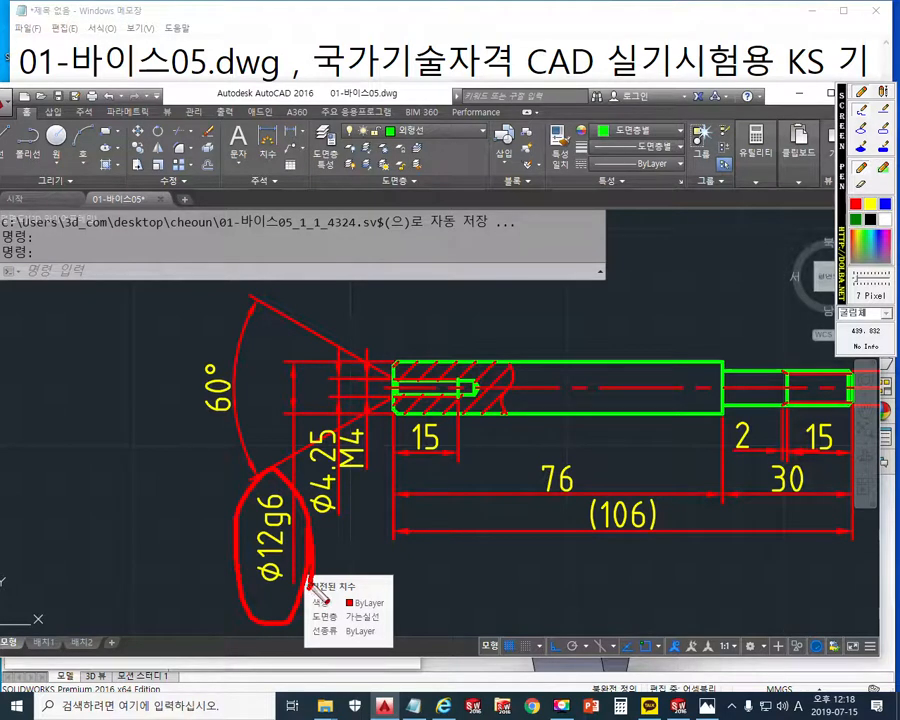
Sketch a red block around the shaft with hatched bushing sections above and below it, and clear the annotations
{"action": "mouse_move", "coordinate": [620, 512]}
{"action": "left_mouse_down"}
{"action": "mouse_move", "coordinate": [632, 195]}
{"action": "mouse_move", "coordinate": [527, 203]}
{"action": "left_mouse_up"}
{"action": "mouse_move", "coordinate": [501, 308]}
{"action": "left_mouse_down"}
{"action": "mouse_move", "coordinate": [617, 352]}
{"action": "mouse_move", "coordinate": [506, 350]}
{"action": "left_mouse_up"}
{"action": "mouse_move", "coordinate": [515, 442]}
{"action": "left_mouse_down"}
{"action": "mouse_move", "coordinate": [629, 418]}
{"action": "mouse_move", "coordinate": [625, 470]}
{"action": "left_mouse_up"}
{"action": "left_click_drag", "start_coordinate": [513, 450], "coordinate": [598, 440]}
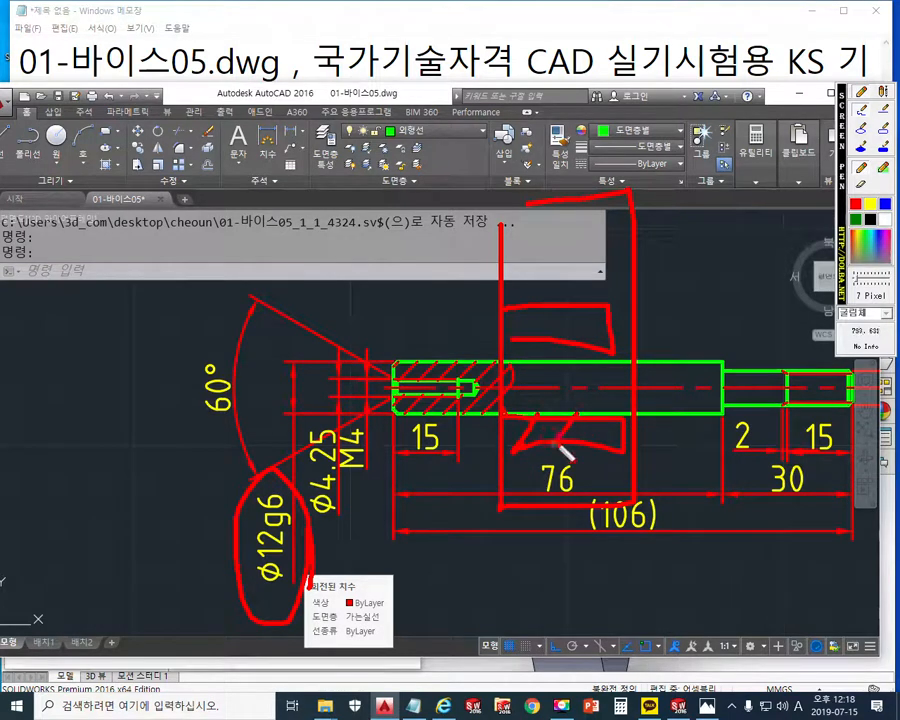
{"action": "mouse_move", "coordinate": [515, 340]}
{"action": "left_mouse_down"}
{"action": "mouse_move", "coordinate": [549, 301]}
{"action": "mouse_move", "coordinate": [581, 330]}
{"action": "mouse_move", "coordinate": [603, 300]}
{"action": "left_mouse_up"}
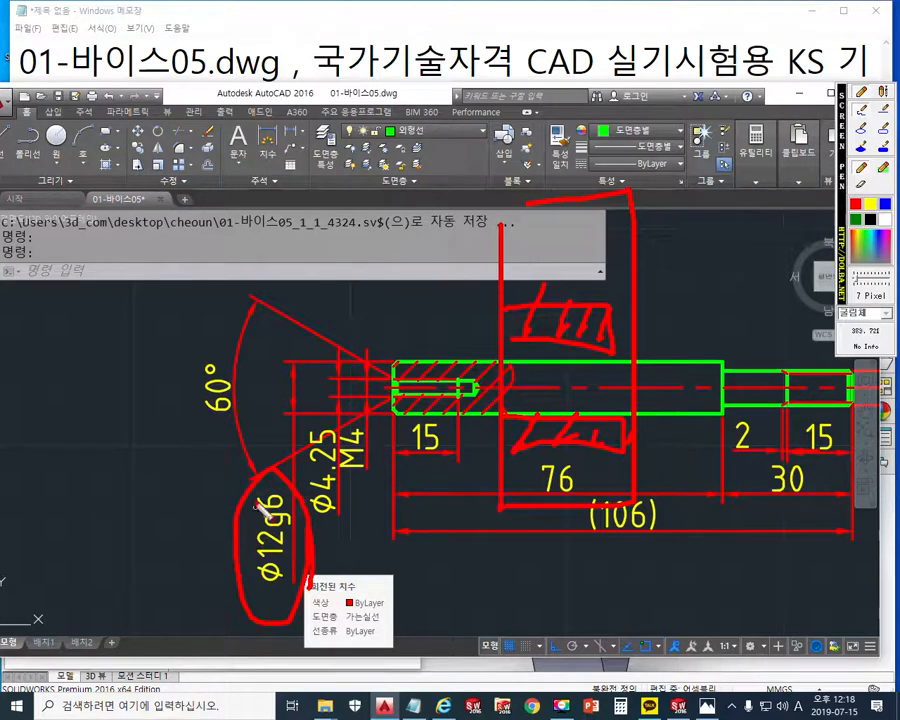
{"action": "key", "text": "Escape"}
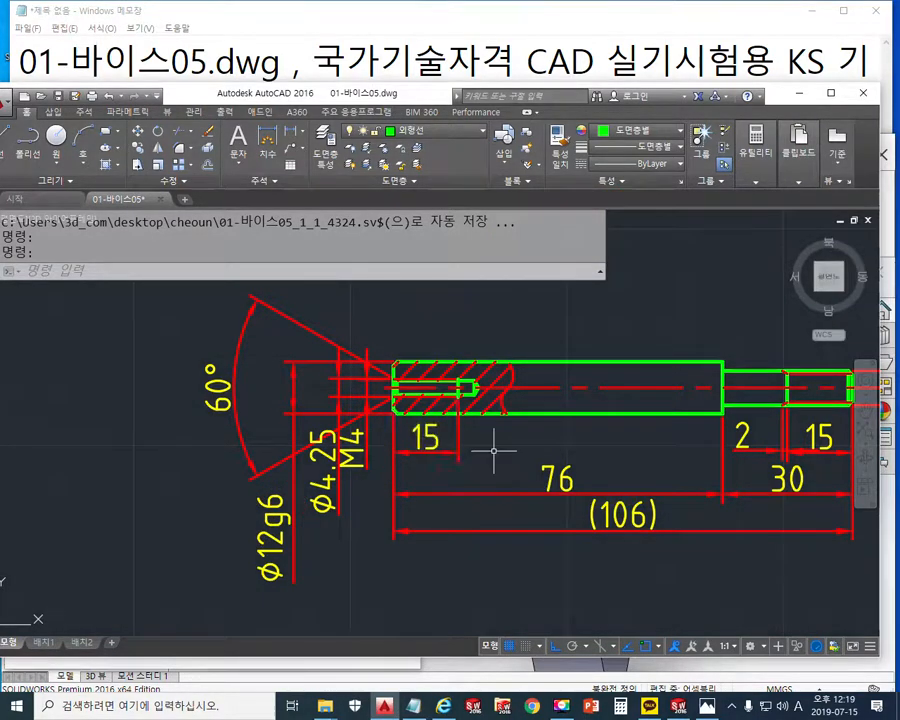
{"action": "mouse_move", "coordinate": [512, 410]}
{"action": "middle_mouse_down"}
{"action": "mouse_move", "coordinate": [476, 428]}
{"action": "mouse_move", "coordinate": [370, 420]}
{"action": "middle_mouse_up"}
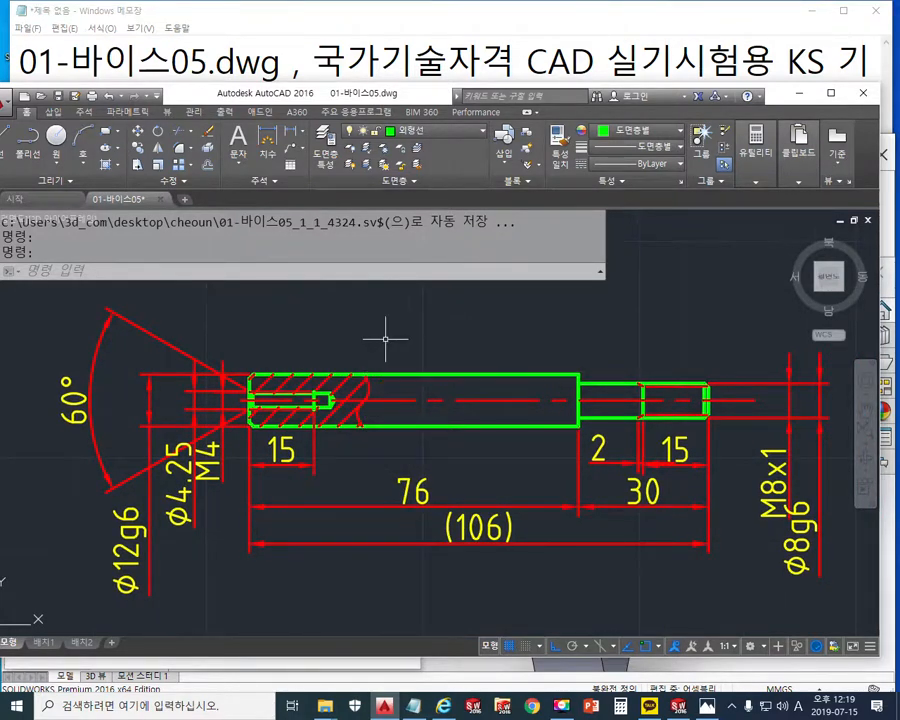
Go to the surface roughness symbols in the drawing and make 가는실선 the current layer
{"action": "scroll", "coordinate": [385, 340], "scroll_direction": "down", "scroll_amount": 5}
{"action": "scroll", "coordinate": [404, 426], "scroll_direction": "up", "scroll_amount": 3}
{"action": "scroll", "coordinate": [378, 396], "scroll_direction": "up", "scroll_amount": 3}
{"action": "middle_click_drag", "start_coordinate": [378, 396], "coordinate": [466, 382]}
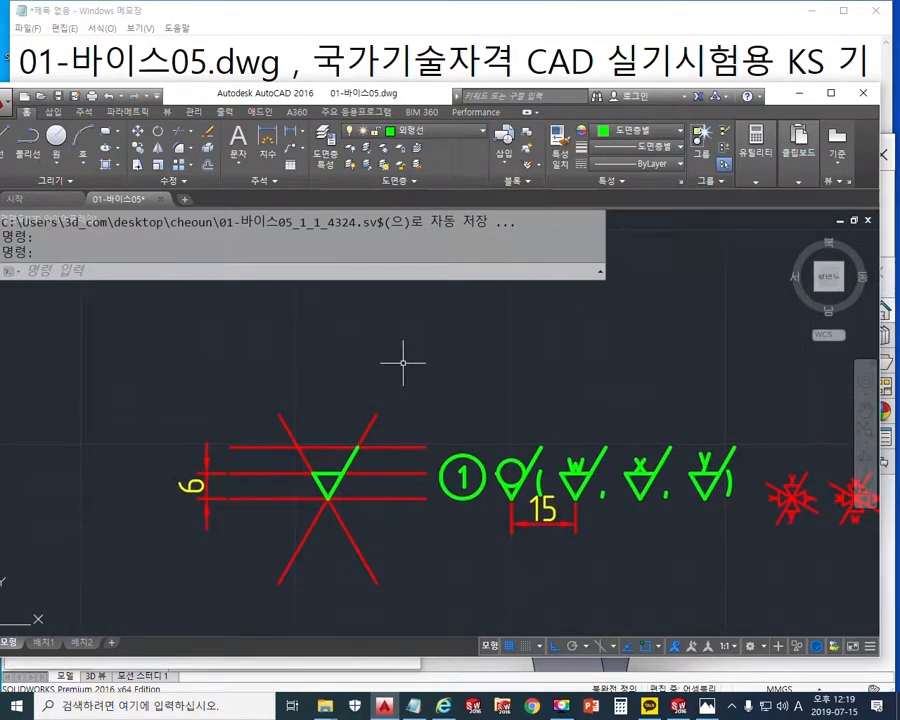
{"action": "left_click", "coordinate": [440, 131]}
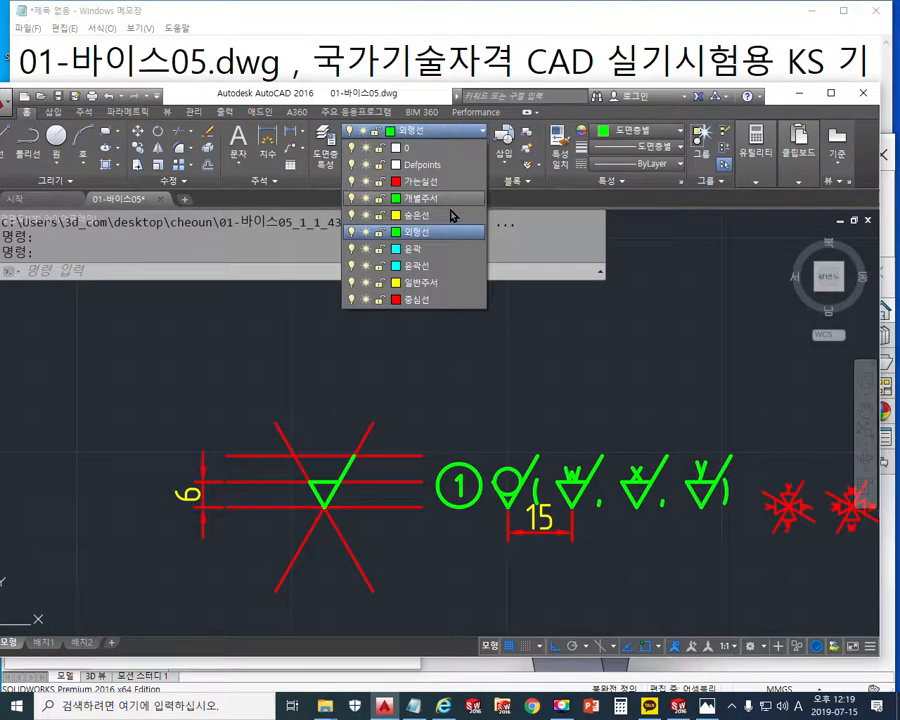
{"action": "left_click", "coordinate": [420, 181]}
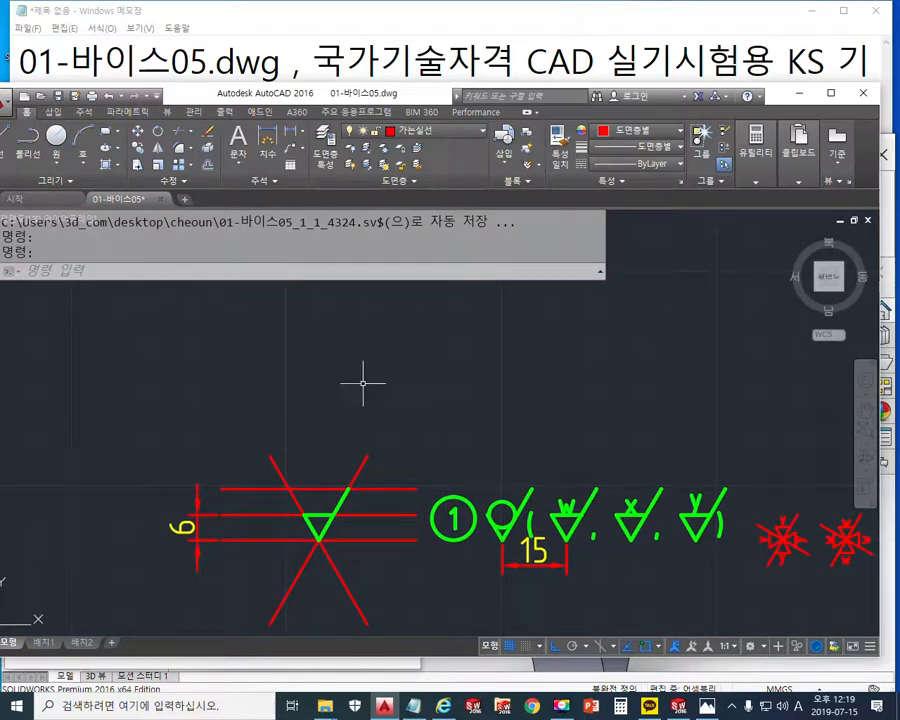
Sketch three stacked horizontal lines in red with an upward arrow between the lower two, and clear the annotations
{"action": "key", "text": "F9"}
{"action": "left_click_drag", "start_coordinate": [233, 382], "coordinate": [408, 384]}
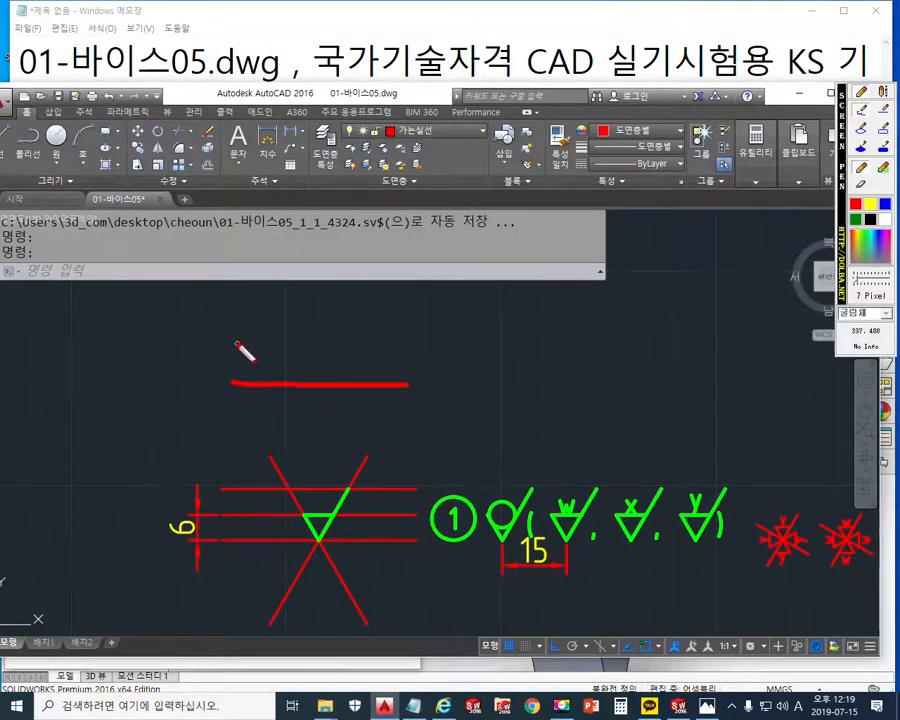
{"action": "mouse_move", "coordinate": [240, 382]}
{"action": "left_mouse_down"}
{"action": "mouse_move", "coordinate": [227, 356]}
{"action": "mouse_move", "coordinate": [408, 330]}
{"action": "left_mouse_up"}
{"action": "mouse_move", "coordinate": [228, 284]}
{"action": "left_mouse_down"}
{"action": "mouse_move", "coordinate": [400, 292]}
{"action": "mouse_move", "coordinate": [400, 284]}
{"action": "left_mouse_up"}
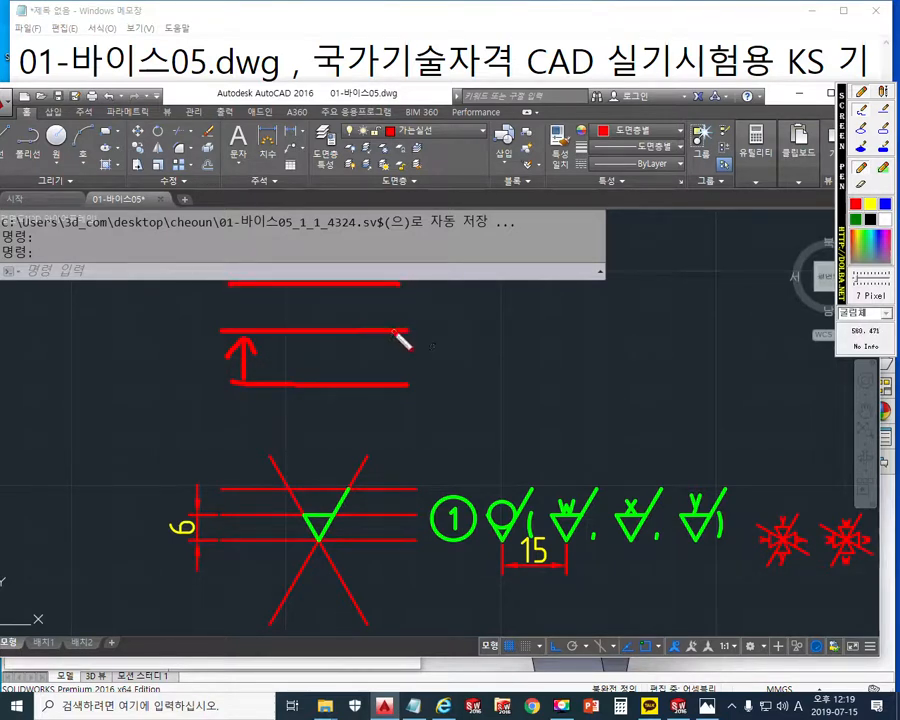
{"action": "right_click", "coordinate": [362, 348]}
Draw a horizontal construction line above the existing roughness symbol's construction lines, about as long as they are
{"action": "mouse_move", "coordinate": [326, 344]}
{"action": "middle_mouse_down"}
{"action": "mouse_move", "coordinate": [290, 372]}
{"action": "mouse_move", "coordinate": [303, 391]}
{"action": "middle_mouse_up"}
{"action": "type", "text": "l"}
{"action": "key", "text": "Return"}
{"action": "left_click", "coordinate": [215, 424]}
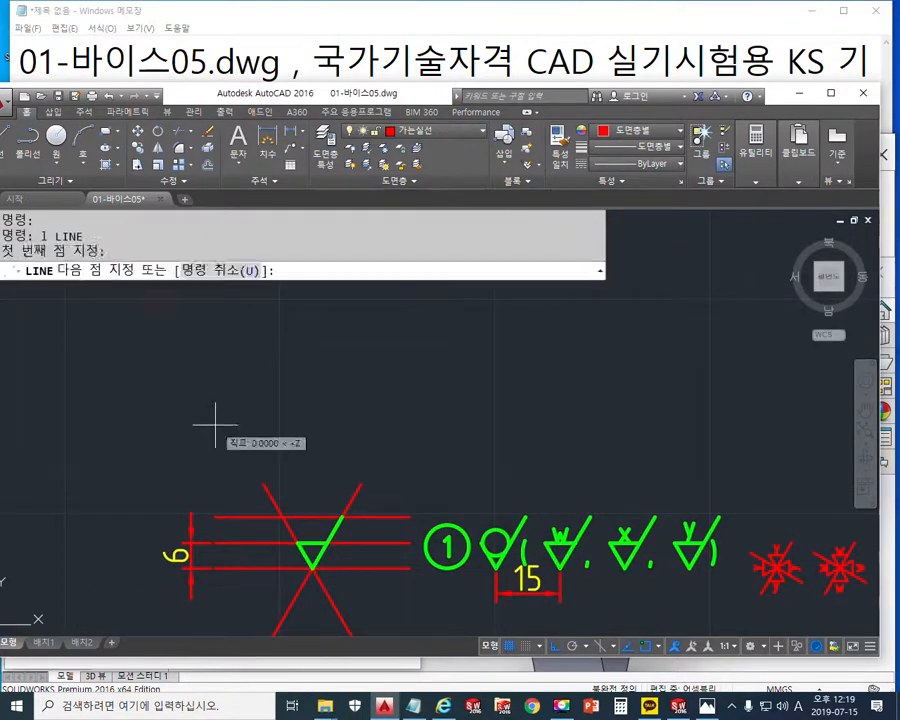
{"action": "left_click", "coordinate": [409, 420]}
{"action": "key", "text": "Return"}
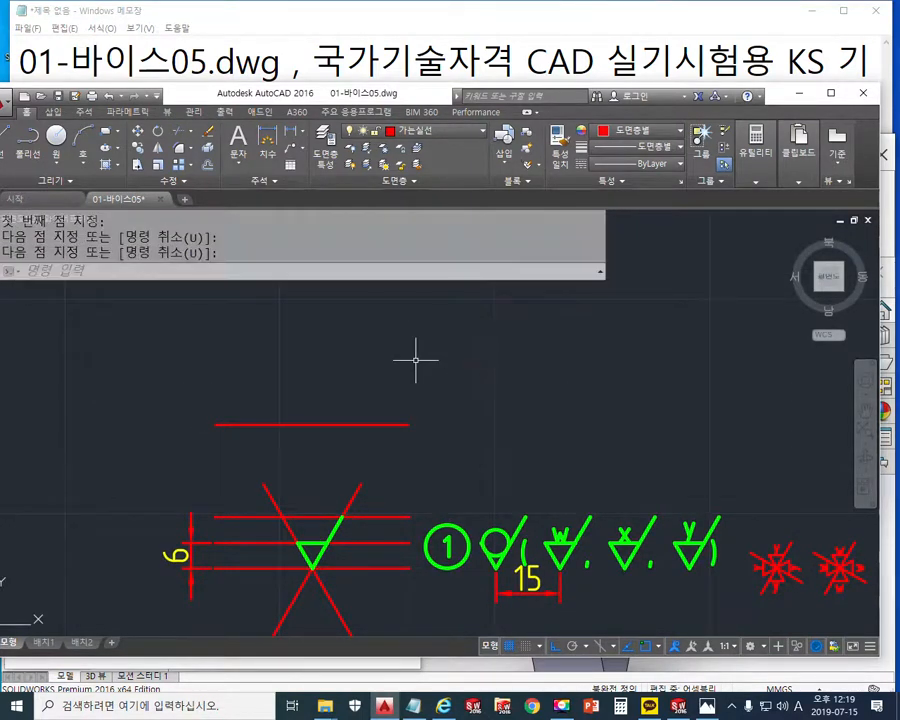
Offset the new horizontal line upward twice at a distance of 6
{"action": "type", "text": "o"}
{"action": "key", "text": "Return"}
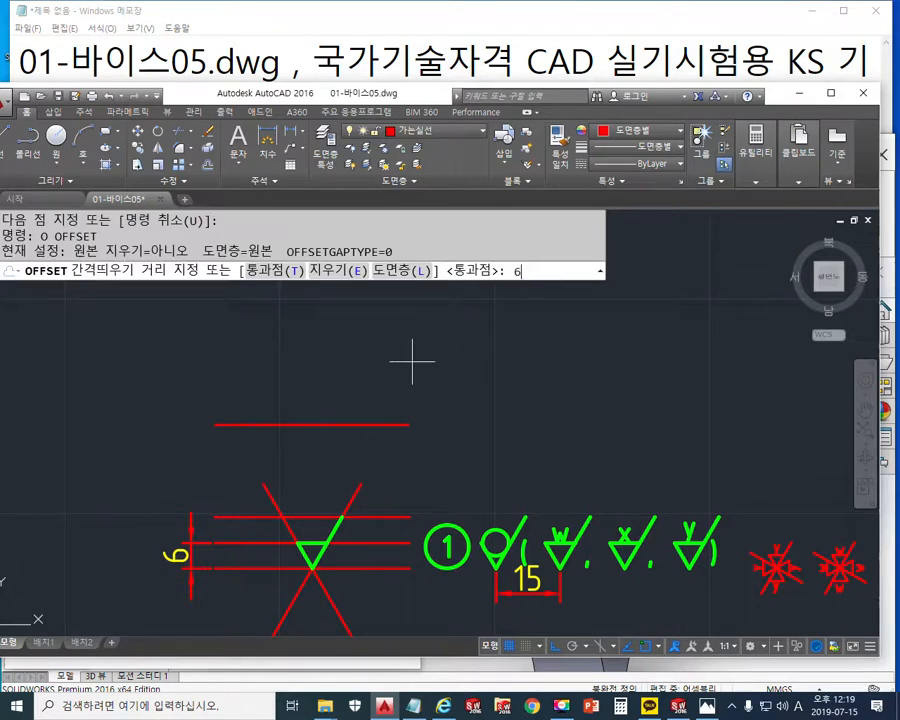
{"action": "type", "text": "6"}
{"action": "key", "text": "Return"}
{"action": "left_click", "coordinate": [380, 424]}
{"action": "left_click", "coordinate": [378, 386]}
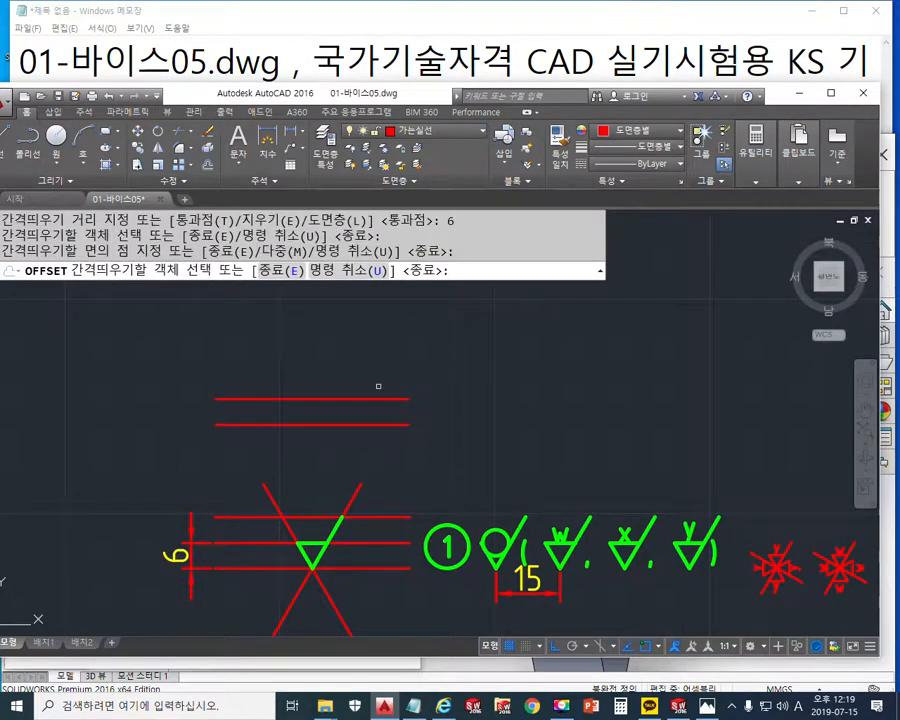
{"action": "left_click", "coordinate": [375, 399]}
{"action": "left_click", "coordinate": [410, 350]}
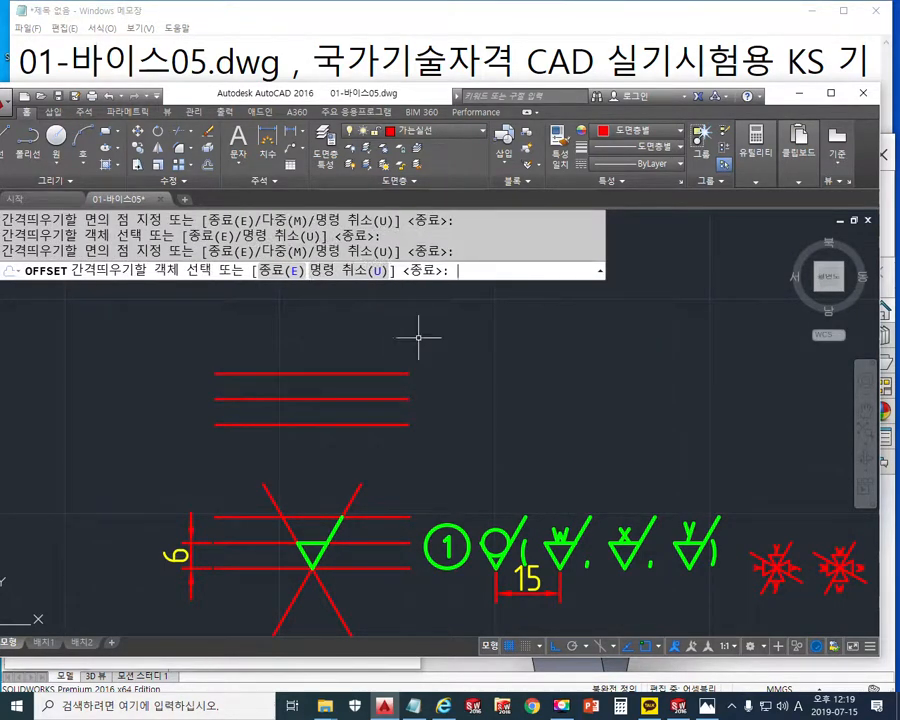
{"action": "key", "text": "Return"}
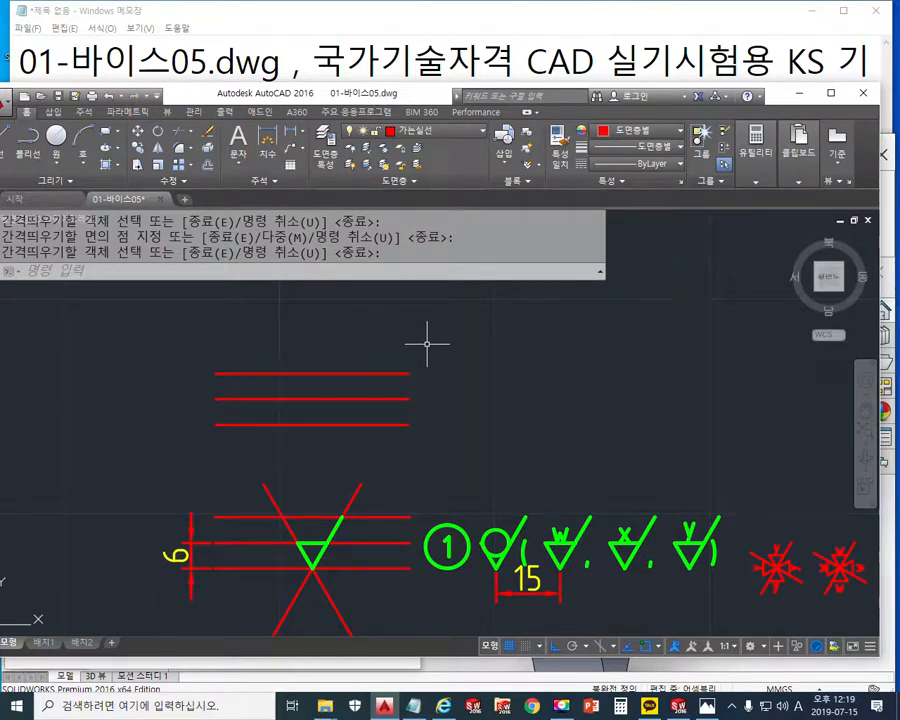
Handwrite the RO and C rotate-copy steps in white, with arrows to the lowest line and its midpoint triangle, and clear the annotations
{"action": "key", "text": "F12"}
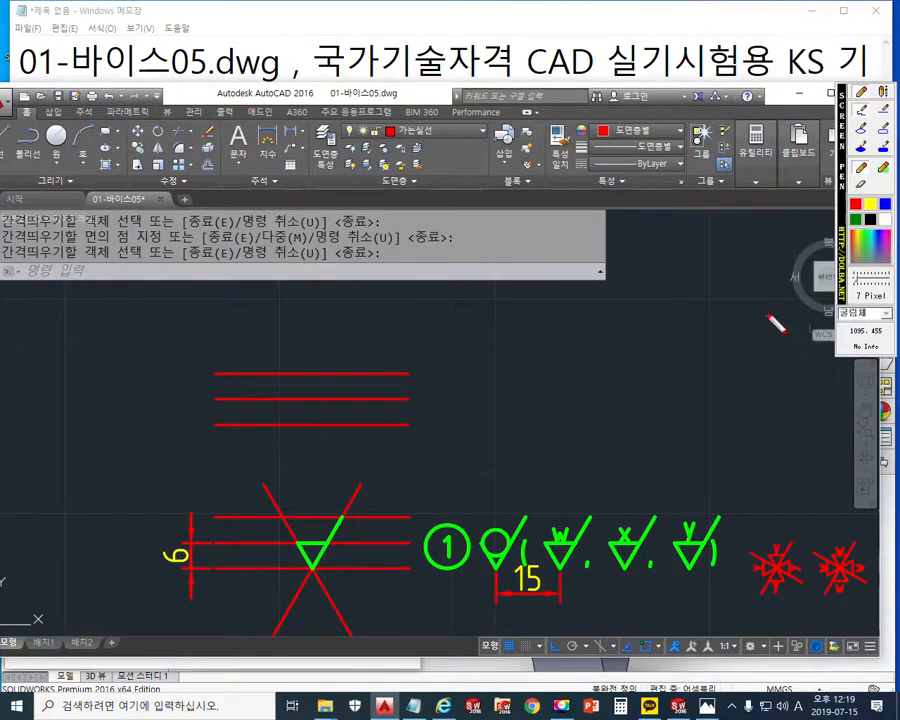
{"action": "mouse_move", "coordinate": [314, 415]}
{"action": "left_mouse_down"}
{"action": "mouse_move", "coordinate": [306, 436]}
{"action": "mouse_move", "coordinate": [318, 430]}
{"action": "left_mouse_up"}
{"action": "mouse_move", "coordinate": [438, 316]}
{"action": "left_mouse_down"}
{"action": "mouse_move", "coordinate": [466, 301]}
{"action": "mouse_move", "coordinate": [478, 342]}
{"action": "mouse_move", "coordinate": [510, 322]}
{"action": "mouse_move", "coordinate": [505, 313]}
{"action": "mouse_move", "coordinate": [456, 362]}
{"action": "mouse_move", "coordinate": [460, 375]}
{"action": "mouse_move", "coordinate": [482, 366]}
{"action": "mouse_move", "coordinate": [413, 430]}
{"action": "mouse_move", "coordinate": [447, 454]}
{"action": "left_mouse_up"}
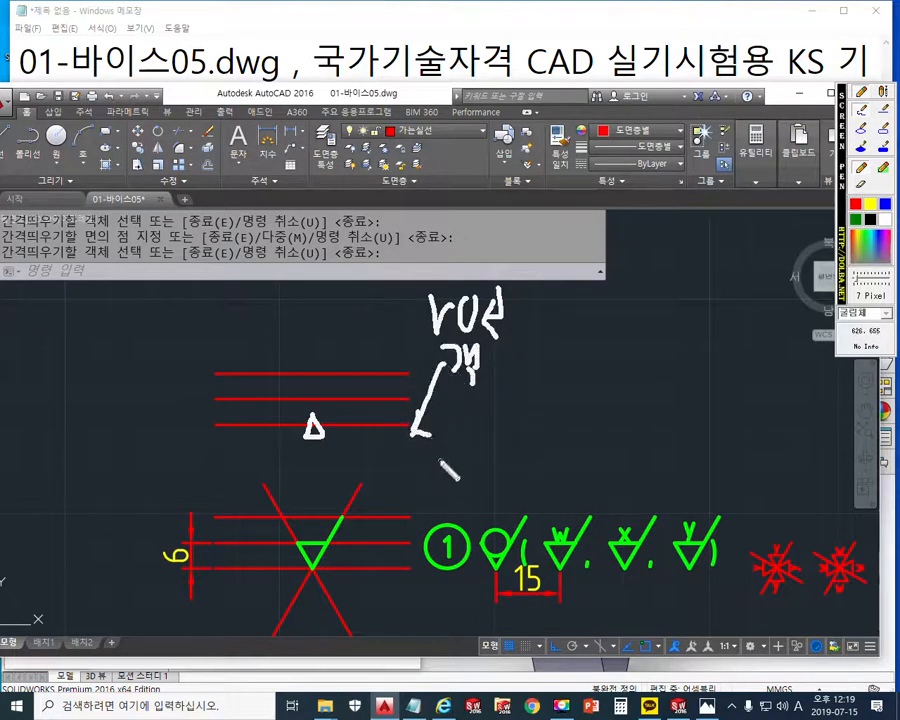
{"action": "left_click_drag", "start_coordinate": [465, 393], "coordinate": [474, 426]}
{"action": "mouse_move", "coordinate": [487, 378]}
{"action": "left_mouse_down"}
{"action": "mouse_move", "coordinate": [490, 432]}
{"action": "mouse_move", "coordinate": [356, 478]}
{"action": "mouse_move", "coordinate": [326, 447]}
{"action": "mouse_move", "coordinate": [348, 448]}
{"action": "left_mouse_up"}
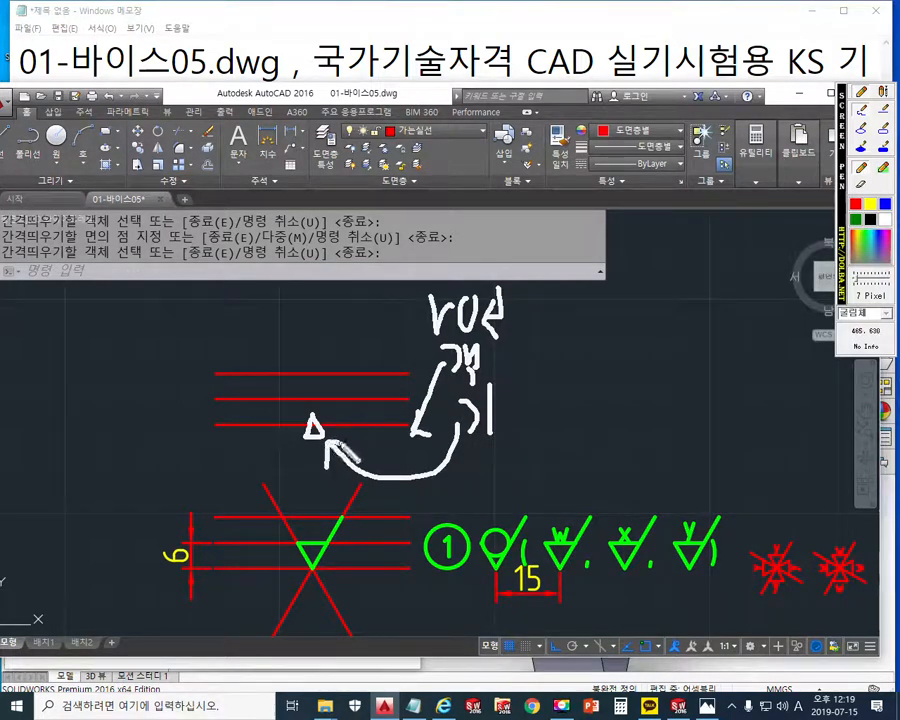
{"action": "left_click_drag", "start_coordinate": [484, 466], "coordinate": [486, 493]}
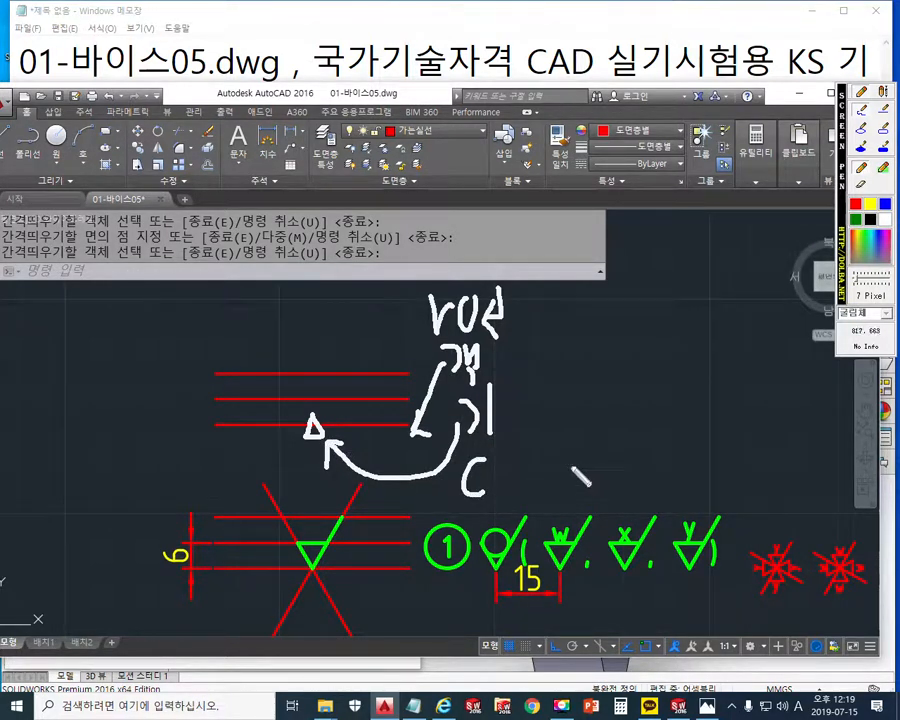
{"action": "mouse_move", "coordinate": [590, 440]}
{"action": "left_mouse_down"}
{"action": "mouse_move", "coordinate": [577, 497]}
{"action": "mouse_move", "coordinate": [616, 446]}
{"action": "mouse_move", "coordinate": [645, 427]}
{"action": "left_mouse_up"}
{"action": "key", "text": "Escape"}
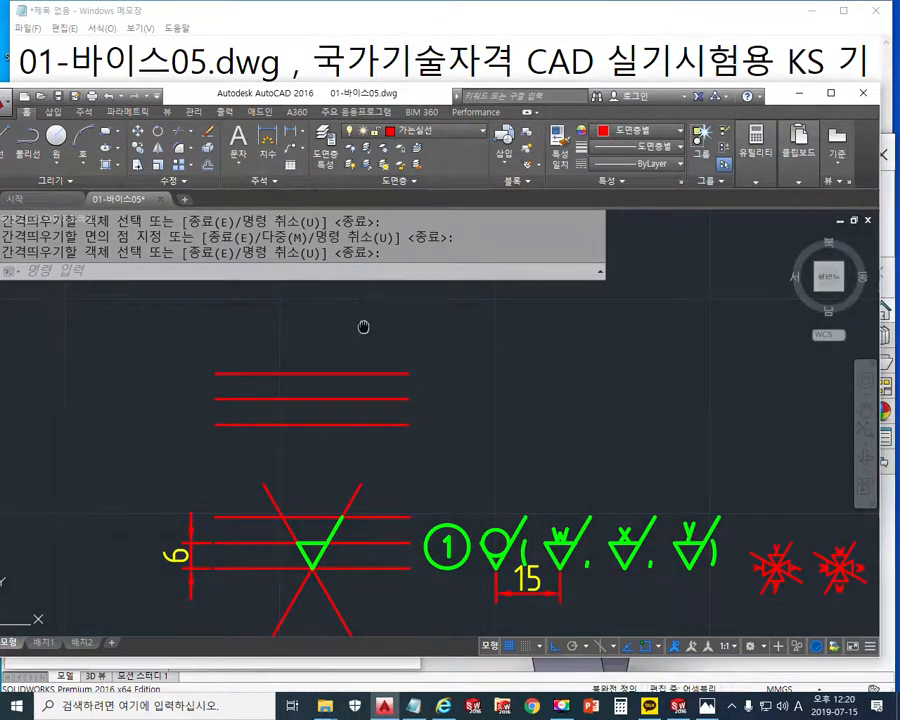
Rotate a copy of the lowest of the three new lines by 60 degrees about its midpoint
{"action": "type", "text": "ro"}
{"action": "key", "text": "Return"}
{"action": "left_click", "coordinate": [352, 429]}
{"action": "left_click", "coordinate": [320, 403]}
{"action": "key", "text": "Return"}
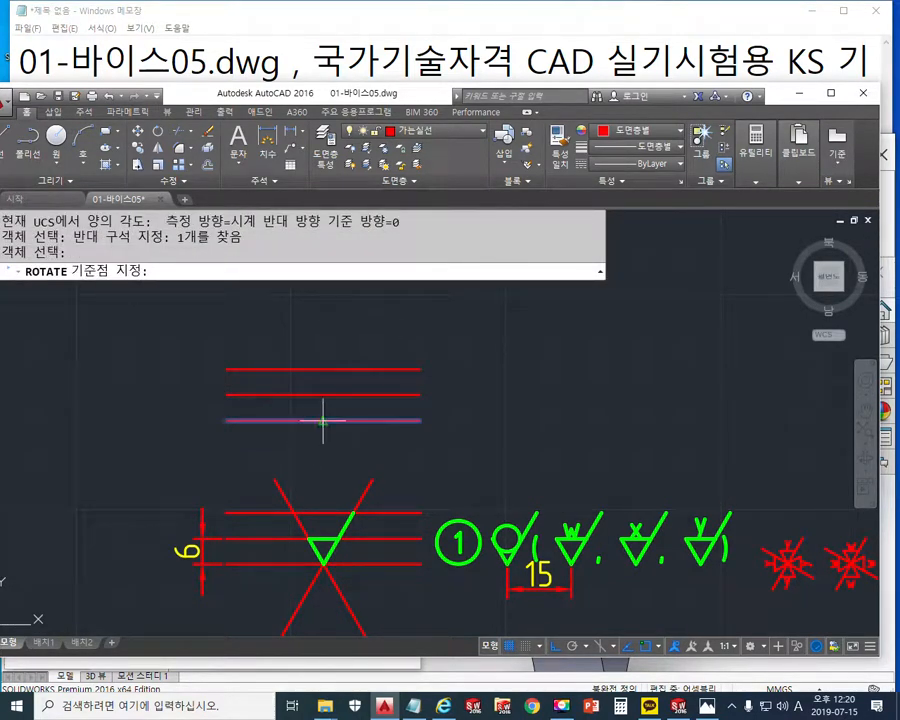
{"action": "left_click", "coordinate": [322, 421]}
{"action": "type", "text": "c"}
{"action": "key", "text": "Return"}
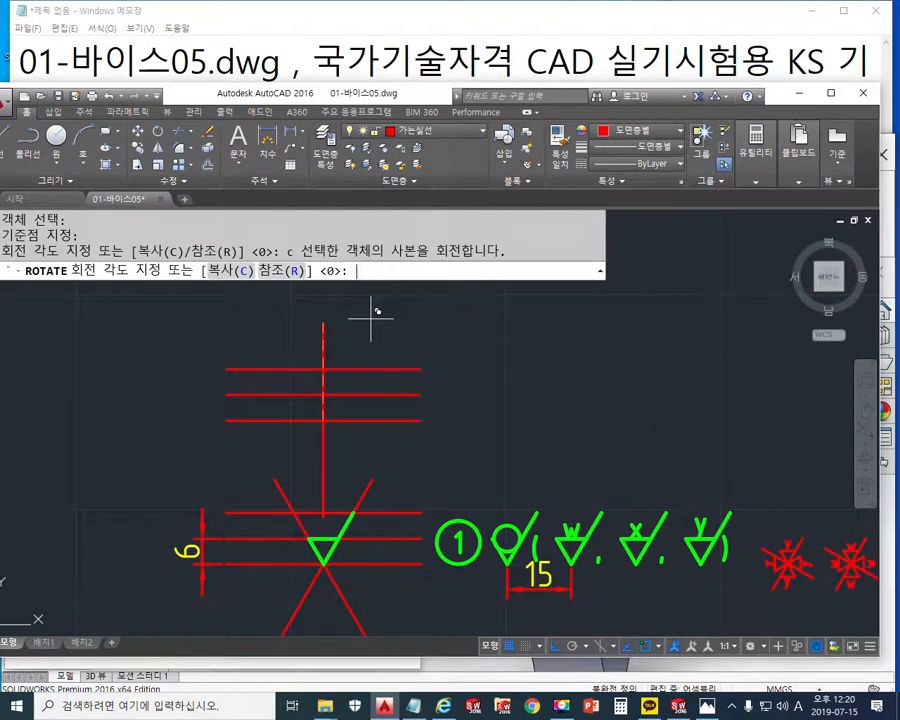
{"action": "key", "text": "Return"}
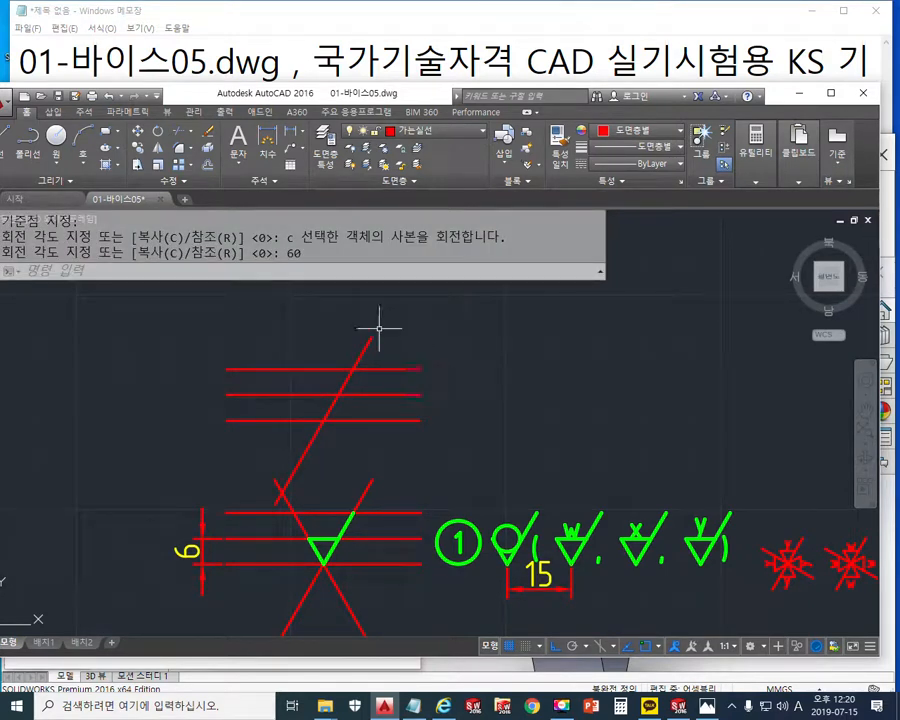
Mirror the 60-degree line about a vertical axis through the lowest line's midpoint, keeping the original
{"action": "type", "text": "m"}
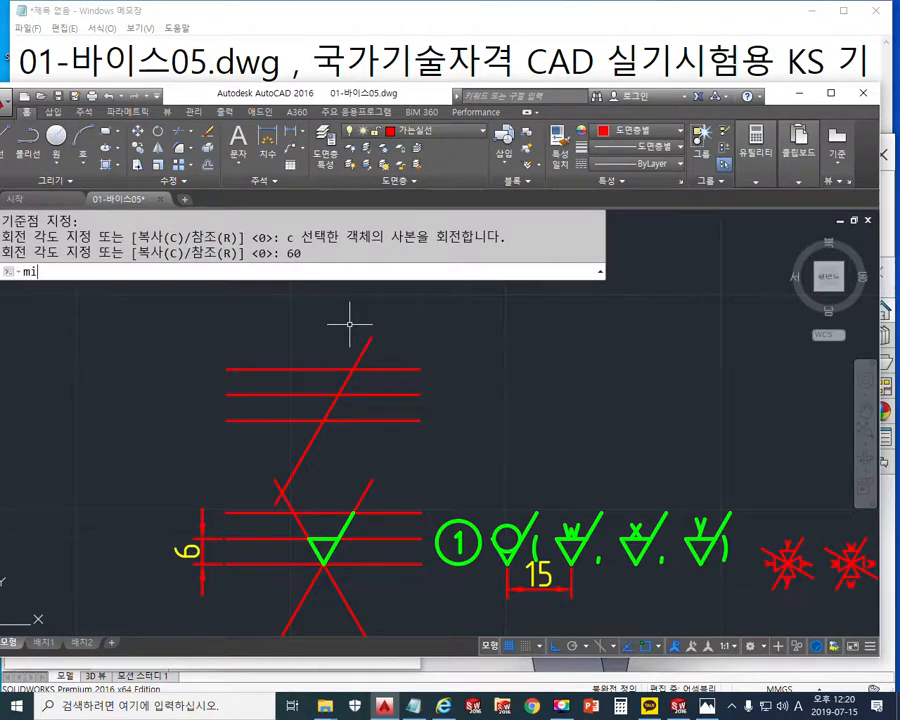
{"action": "type", "text": "i"}
{"action": "key", "text": "Return"}
{"action": "left_click", "coordinate": [364, 350]}
{"action": "key", "text": "Return"}
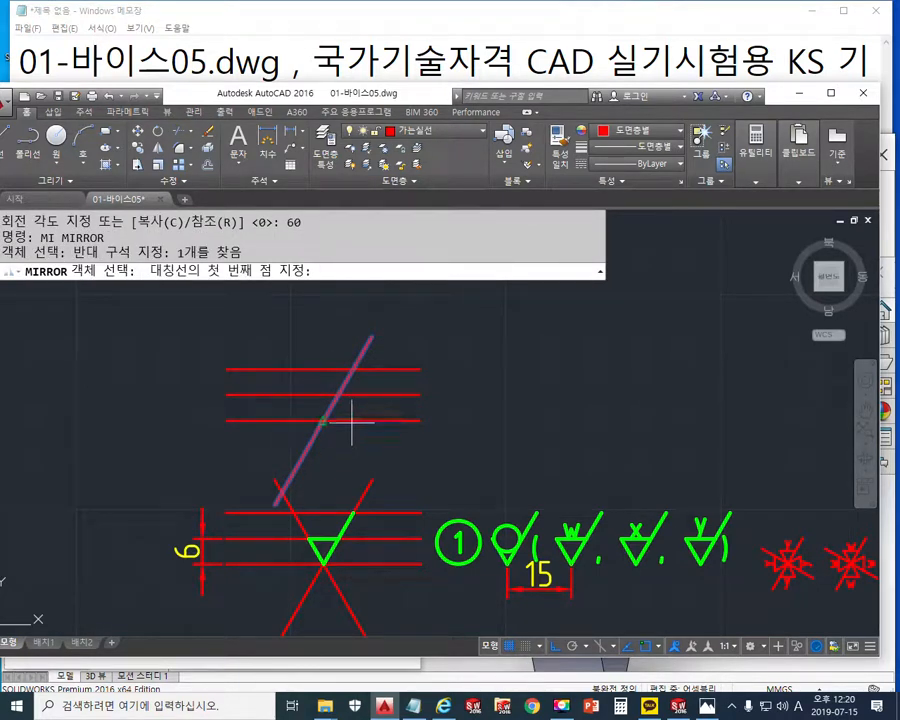
{"action": "left_click", "coordinate": [322, 421]}
{"action": "left_click", "coordinate": [314, 312]}
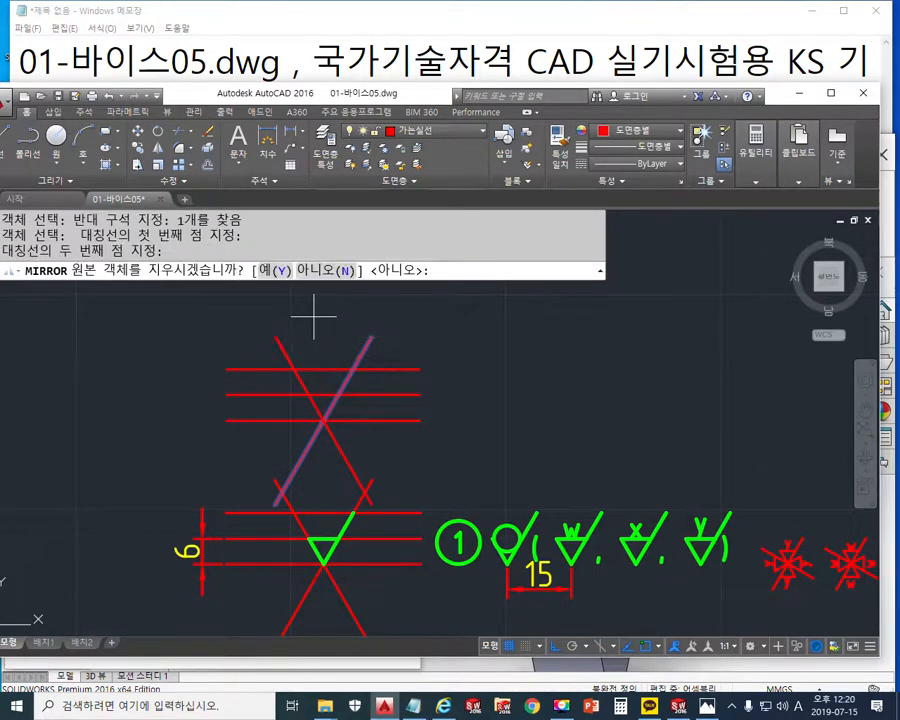
{"action": "key", "text": "Return"}
Handwrite the PL command in white, trace the roughness symbol's path over the construction lines, and clear the annotations
{"action": "key", "text": "F12"}
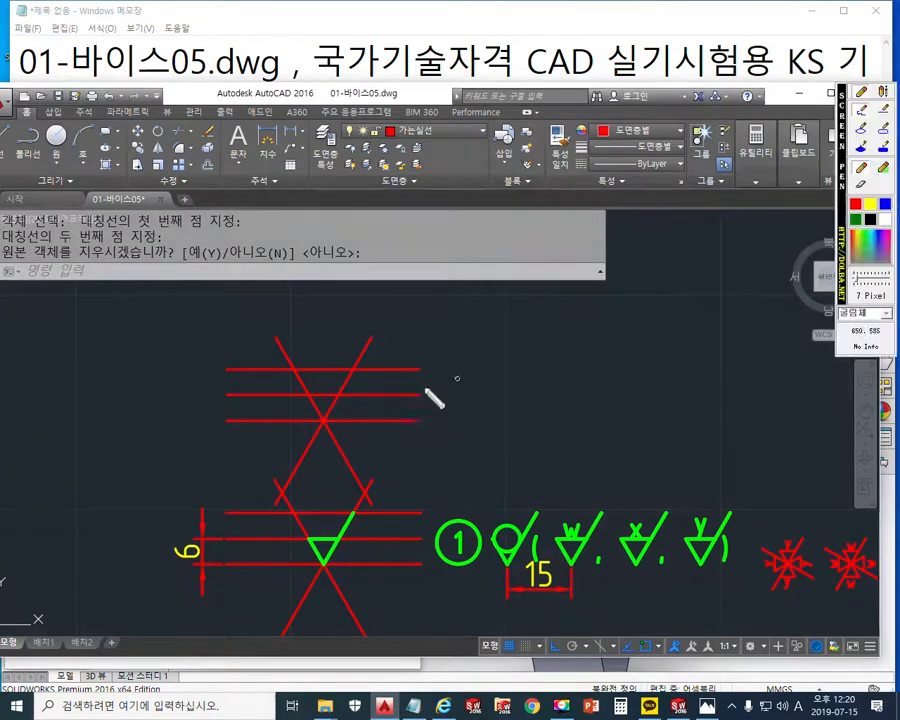
{"action": "mouse_move", "coordinate": [454, 282]}
{"action": "left_mouse_down"}
{"action": "mouse_move", "coordinate": [454, 346]}
{"action": "mouse_move", "coordinate": [468, 296]}
{"action": "mouse_move", "coordinate": [457, 318]}
{"action": "left_mouse_up"}
{"action": "left_click_drag", "start_coordinate": [489, 264], "coordinate": [494, 321]}
{"action": "mouse_move", "coordinate": [549, 273]}
{"action": "left_mouse_down"}
{"action": "mouse_move", "coordinate": [532, 319]}
{"action": "mouse_move", "coordinate": [541, 330]}
{"action": "left_mouse_up"}
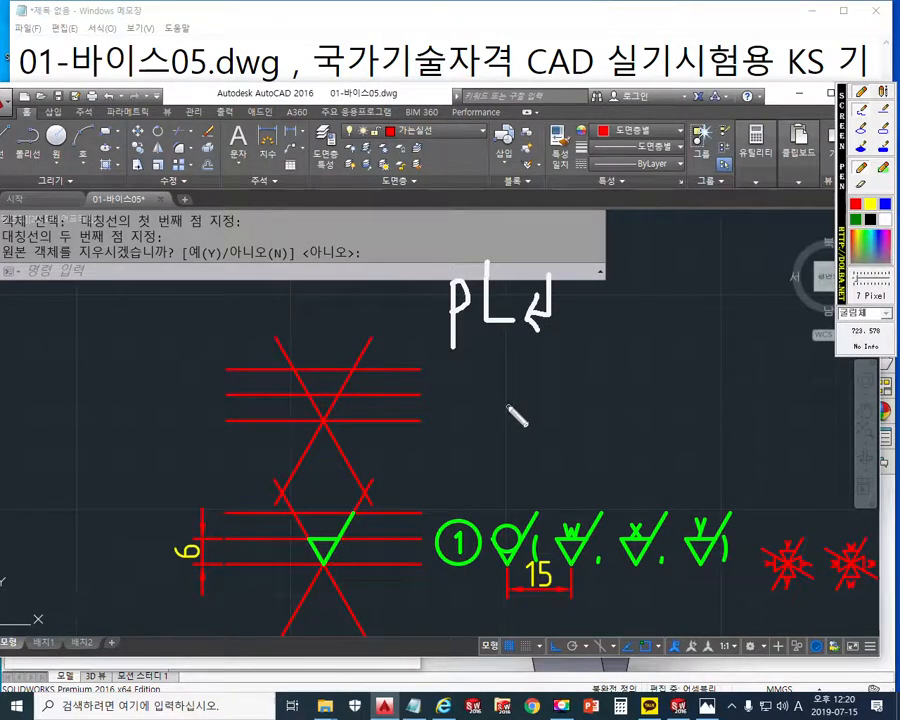
{"action": "mouse_move", "coordinate": [341, 382]}
{"action": "left_mouse_down"}
{"action": "mouse_move", "coordinate": [344, 398]}
{"action": "mouse_move", "coordinate": [301, 399]}
{"action": "mouse_move", "coordinate": [330, 430]}
{"action": "mouse_move", "coordinate": [316, 430]}
{"action": "left_mouse_up"}
{"action": "mouse_move", "coordinate": [349, 357]}
{"action": "left_mouse_down"}
{"action": "mouse_move", "coordinate": [357, 378]}
{"action": "mouse_move", "coordinate": [307, 388]}
{"action": "mouse_move", "coordinate": [322, 431]}
{"action": "mouse_move", "coordinate": [374, 340]}
{"action": "left_mouse_up"}
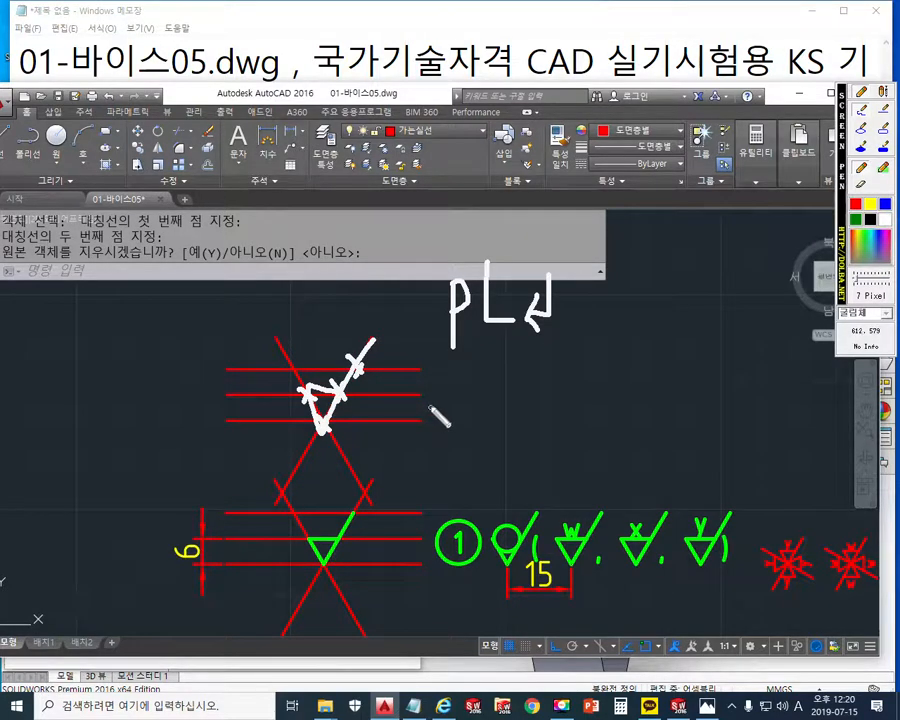
{"action": "key", "text": "Escape"}
On the 개별주서 layer, draw the roughness symbol as a polyline through the construction line intersections, ending at the upper line
{"action": "left_click", "coordinate": [441, 132]}
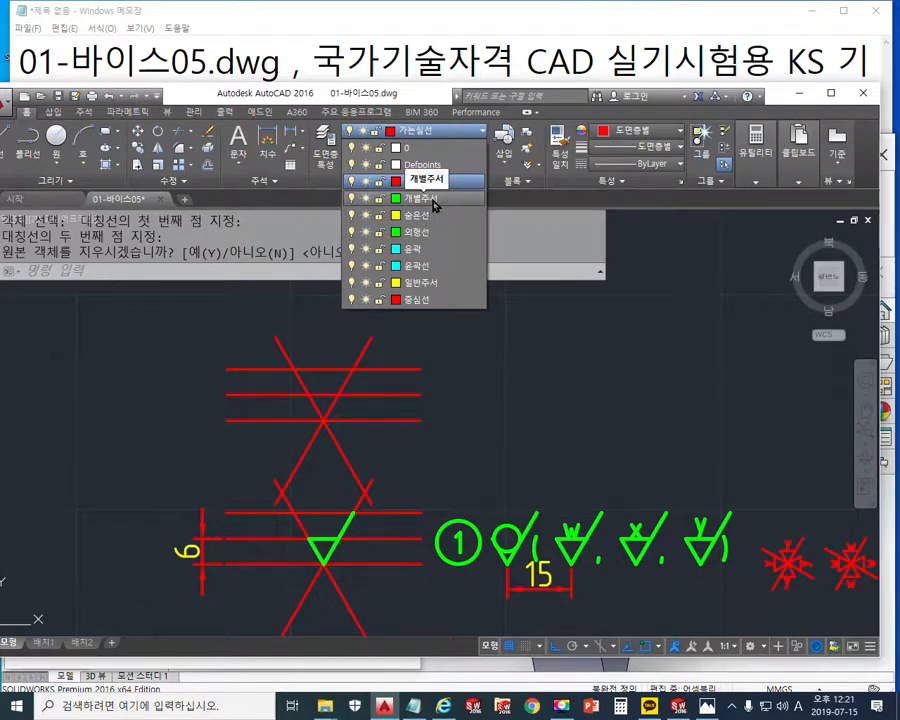
{"action": "left_click", "coordinate": [433, 205]}
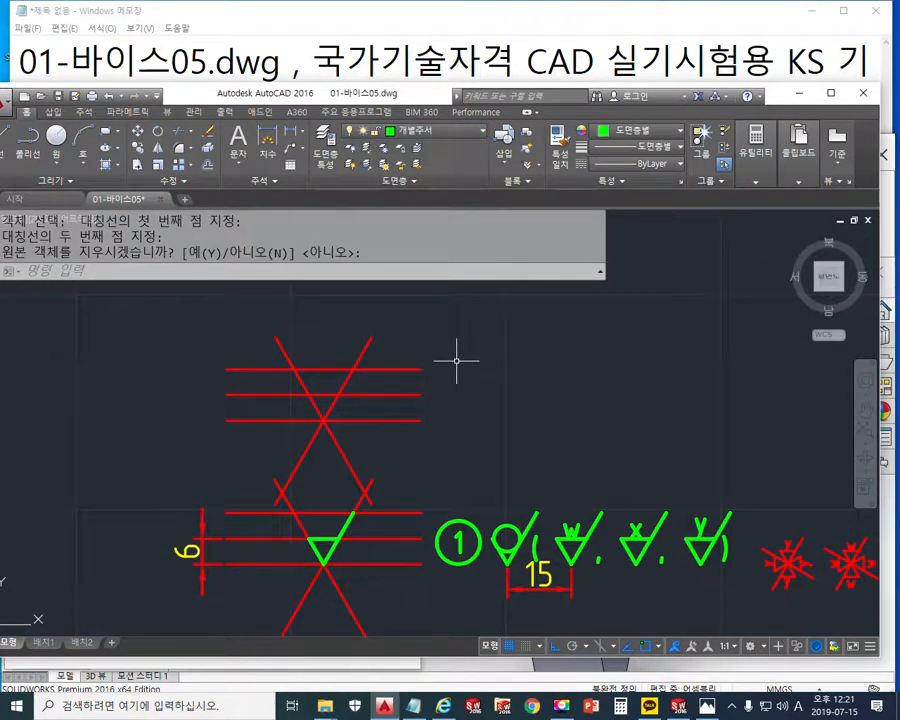
{"action": "type", "text": "pl"}
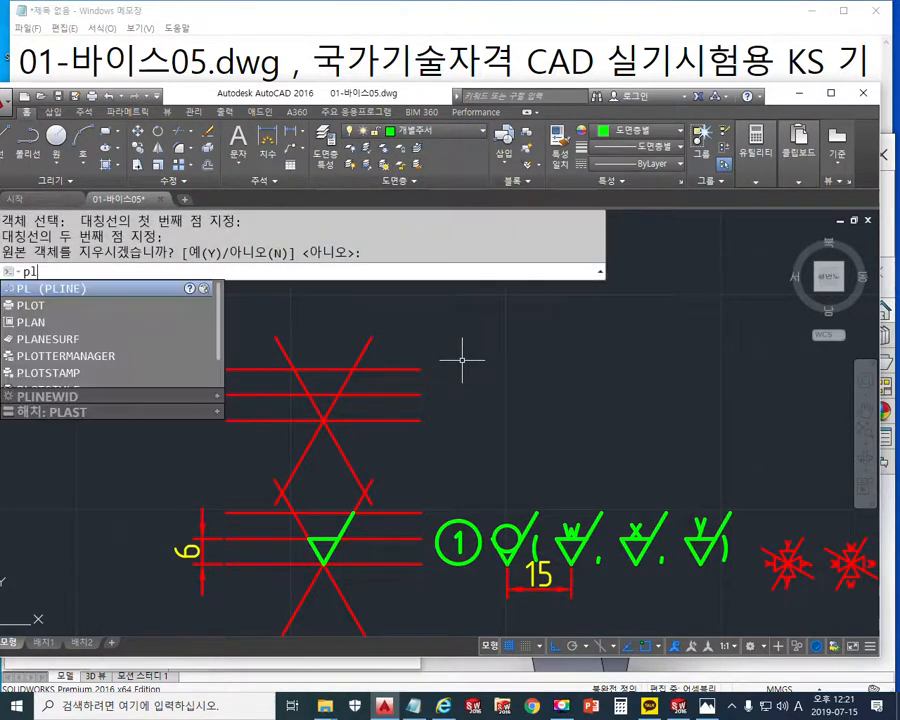
{"action": "key", "text": "Return"}
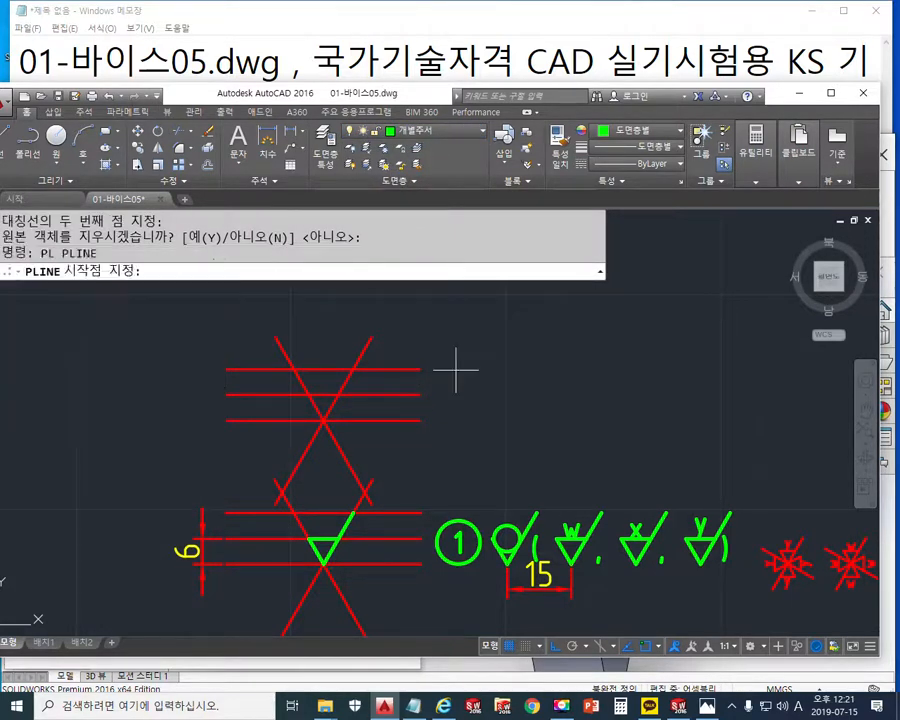
{"action": "left_click", "coordinate": [323, 395]}
{"action": "left_click", "coordinate": [338, 395]}
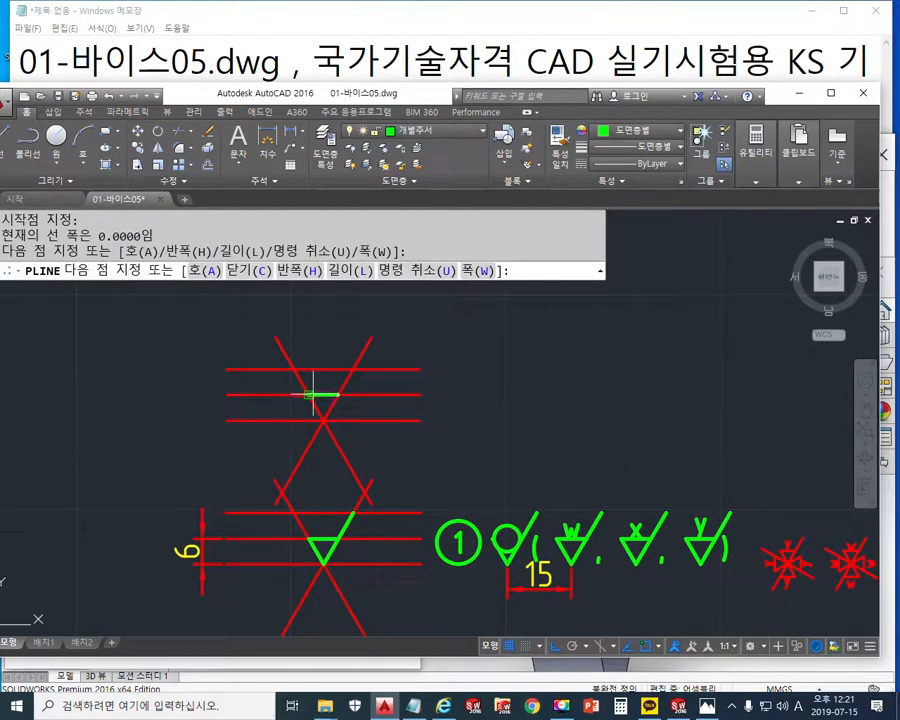
{"action": "left_click", "coordinate": [323, 420]}
{"action": "left_click", "coordinate": [352, 368]}
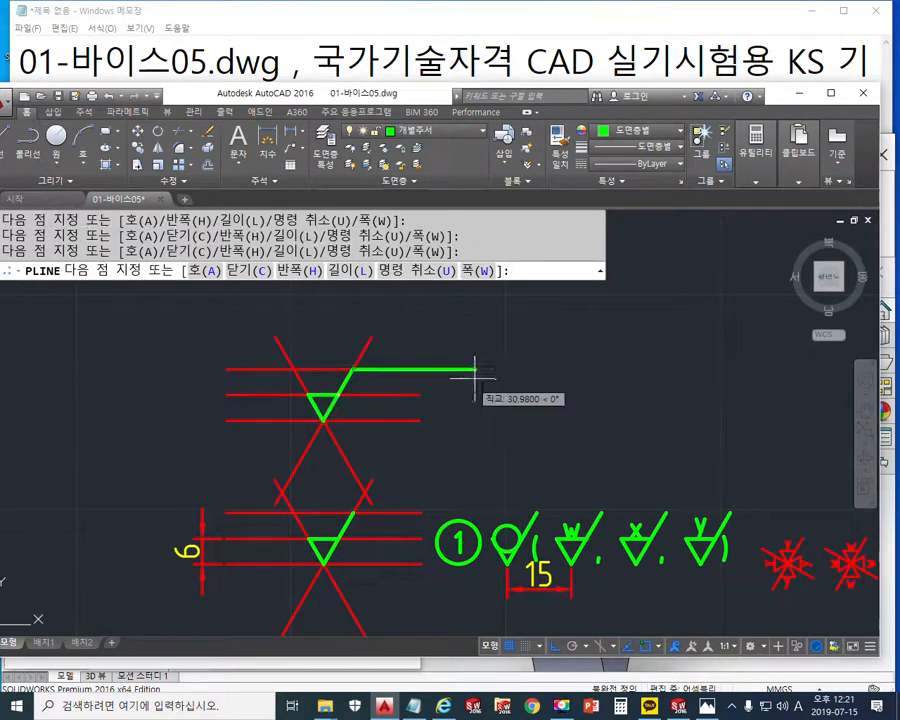
{"action": "key", "text": "Return"}
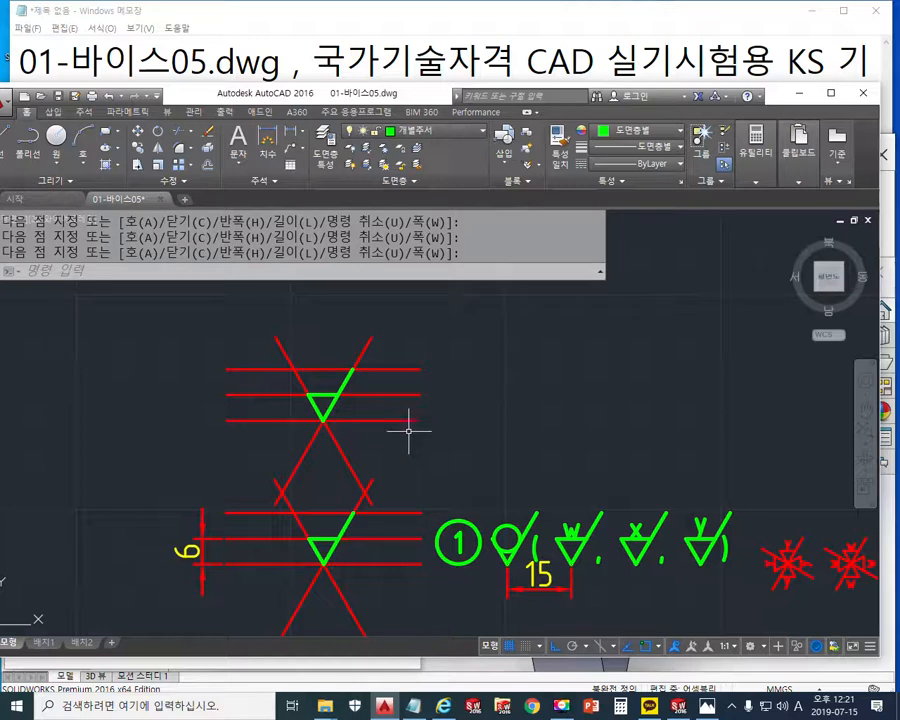
Erase the two slanted and three horizontal construction lines around the new roughness symbol
{"action": "type", "text": "e"}
{"action": "key", "text": "Return"}
{"action": "left_click", "coordinate": [343, 457]}
{"action": "left_click", "coordinate": [287, 432]}
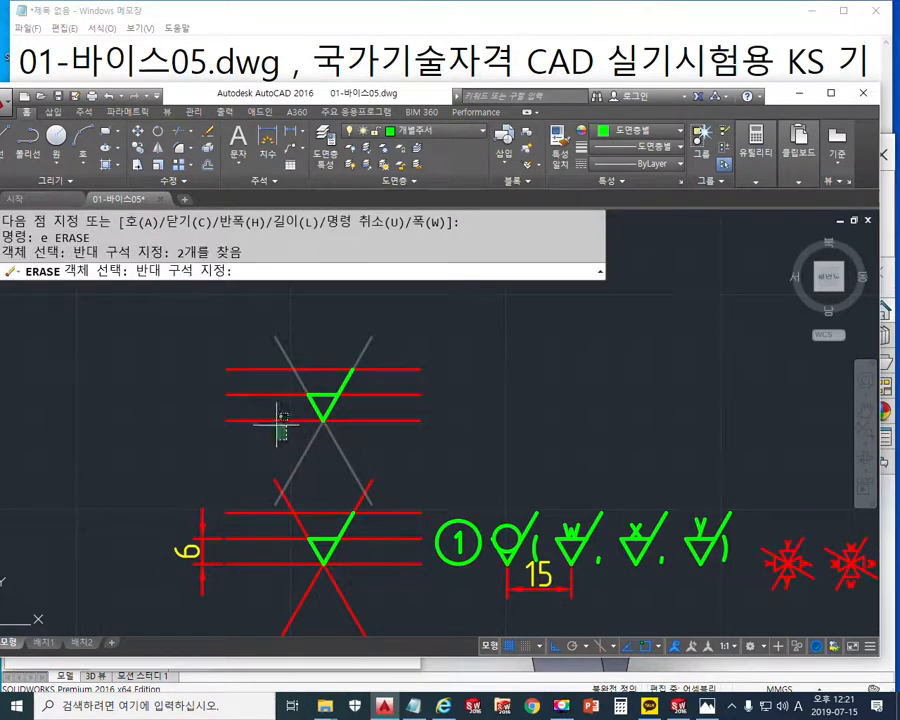
{"action": "left_click", "coordinate": [252, 348]}
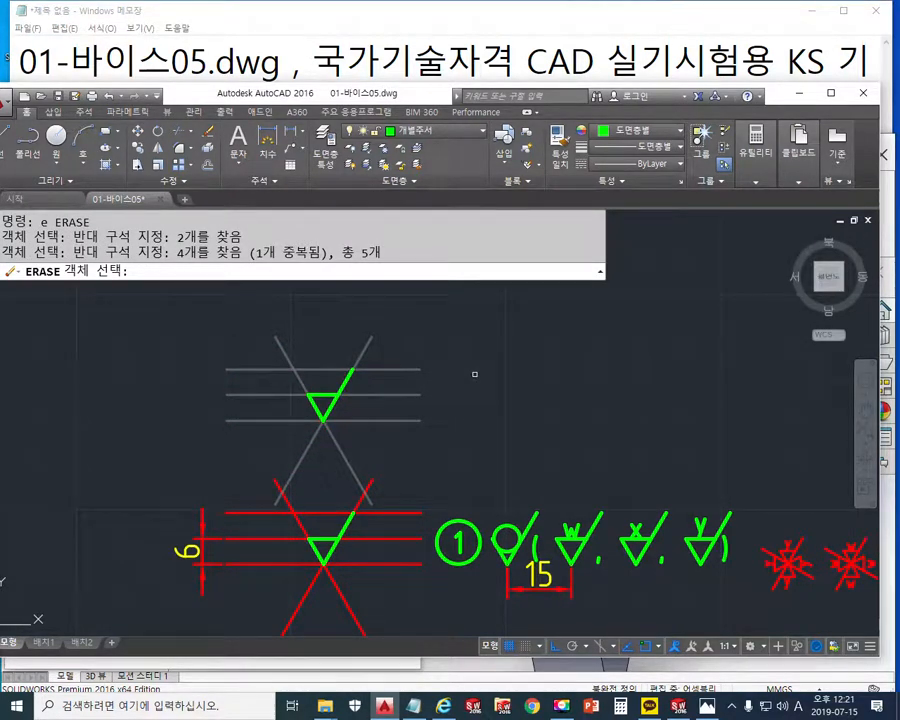
{"action": "key", "text": "Return"}
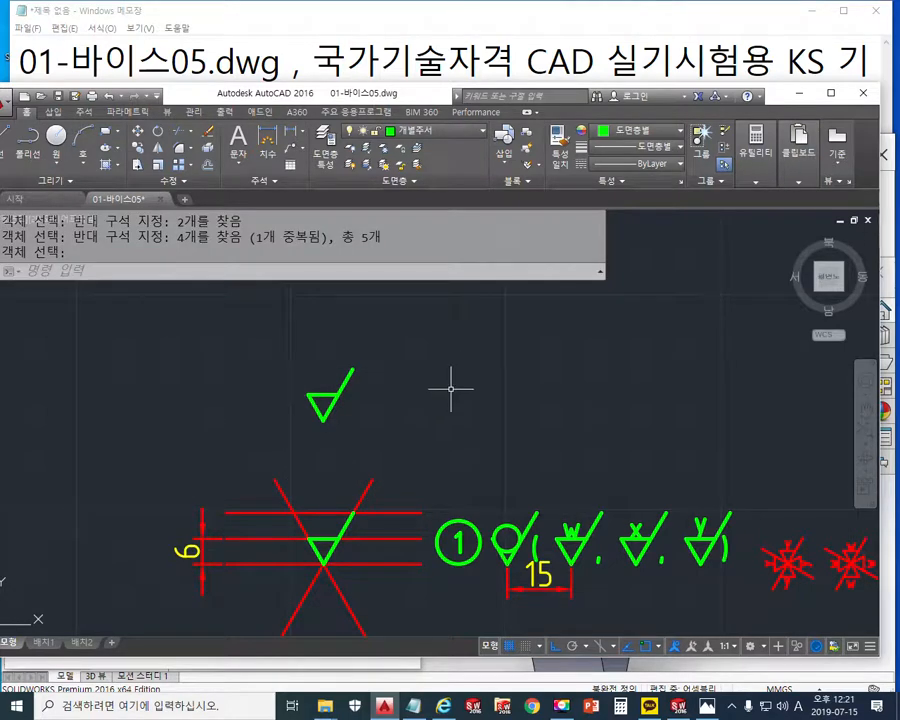
Copy the standalone roughness symbol 15 mm horizontally to its right, using the triangle's lower vertex as base point
{"action": "middle_click_drag", "start_coordinate": [424, 390], "coordinate": [404, 373]}
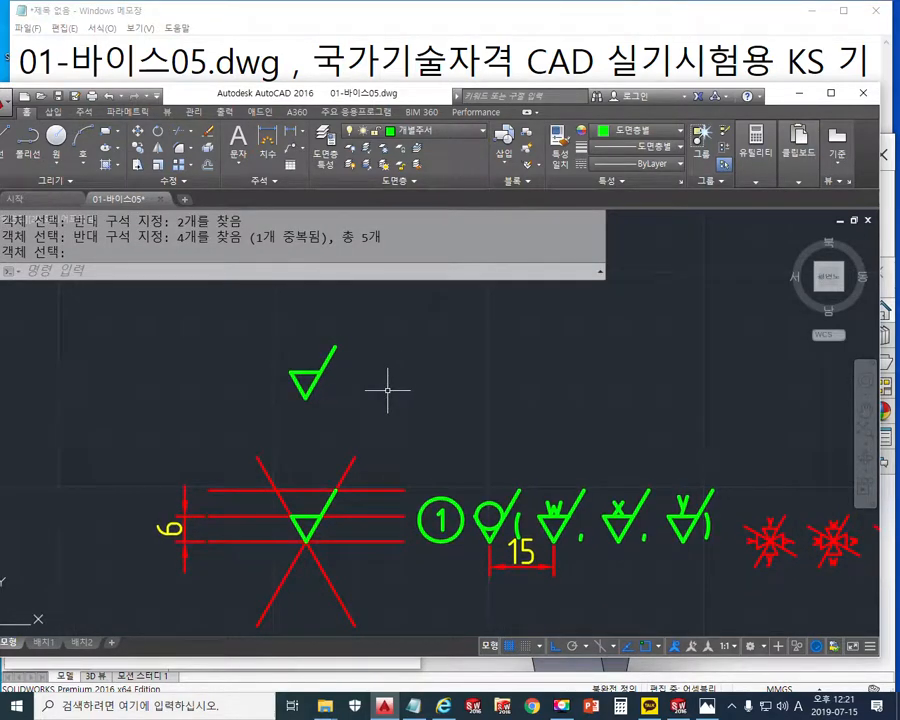
{"action": "type", "text": "co"}
{"action": "key", "text": "Return"}
{"action": "left_click", "coordinate": [348, 410]}
{"action": "left_click", "coordinate": [265, 310]}
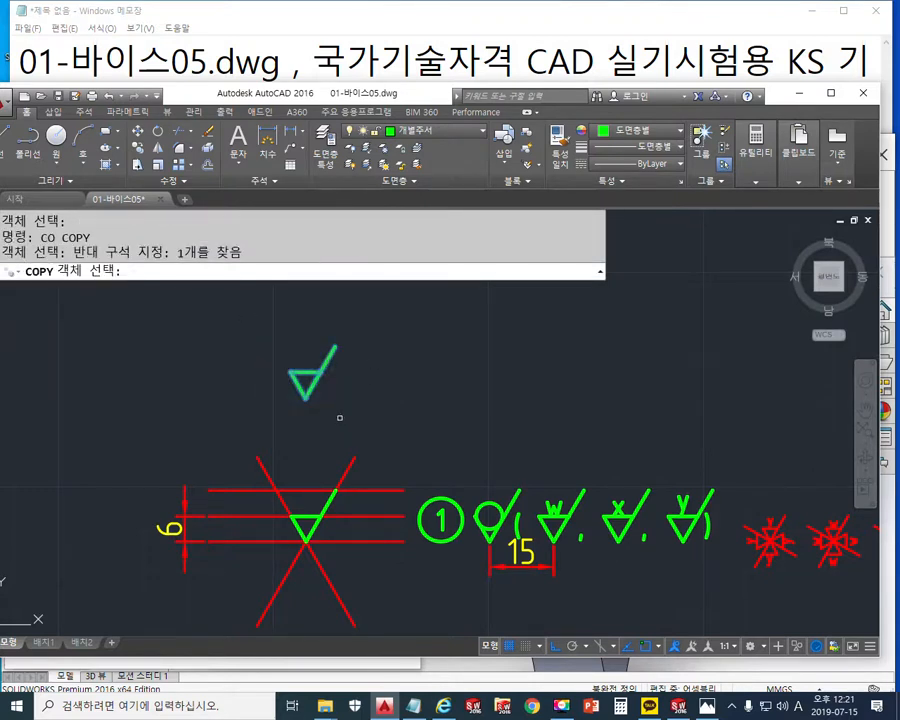
{"action": "key", "text": "Return"}
{"action": "left_click", "coordinate": [308, 397]}
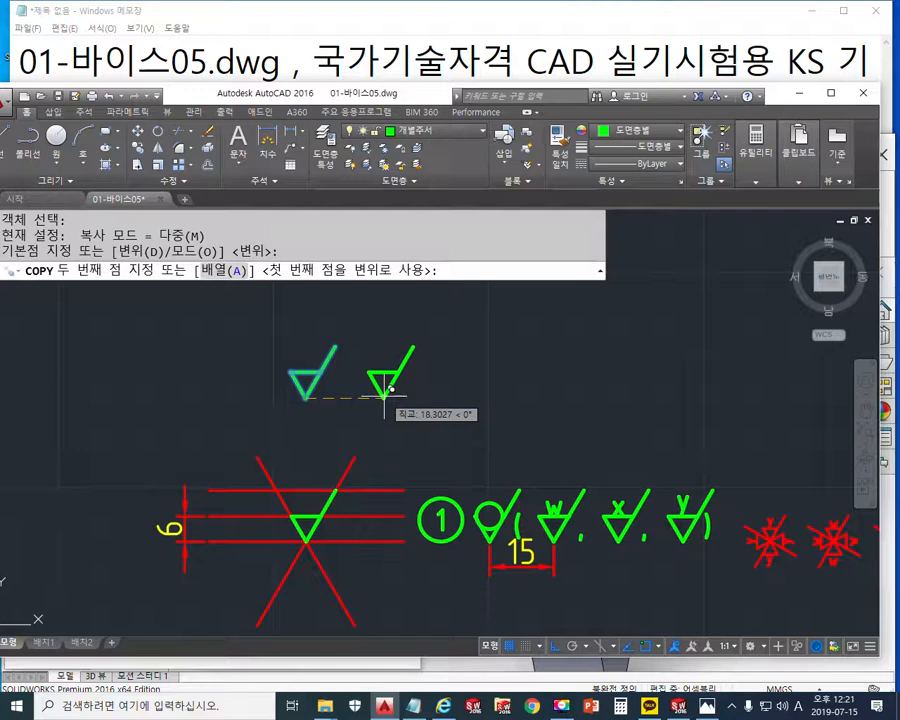
{"action": "type", "text": "1"}
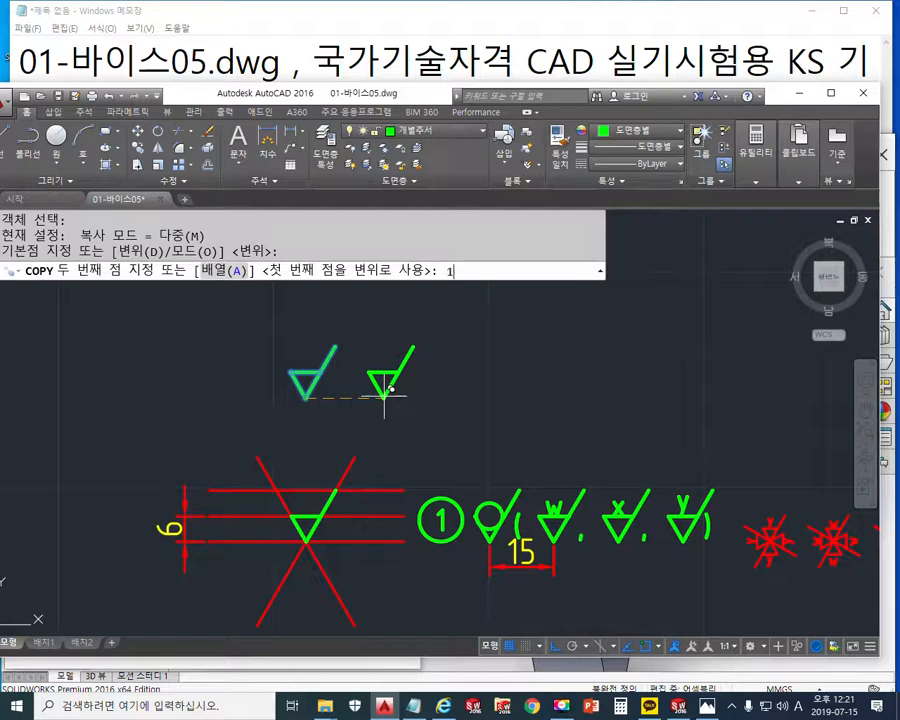
{"action": "type", "text": "5"}
{"action": "key", "text": "Return"}
{"action": "key", "text": "Return"}
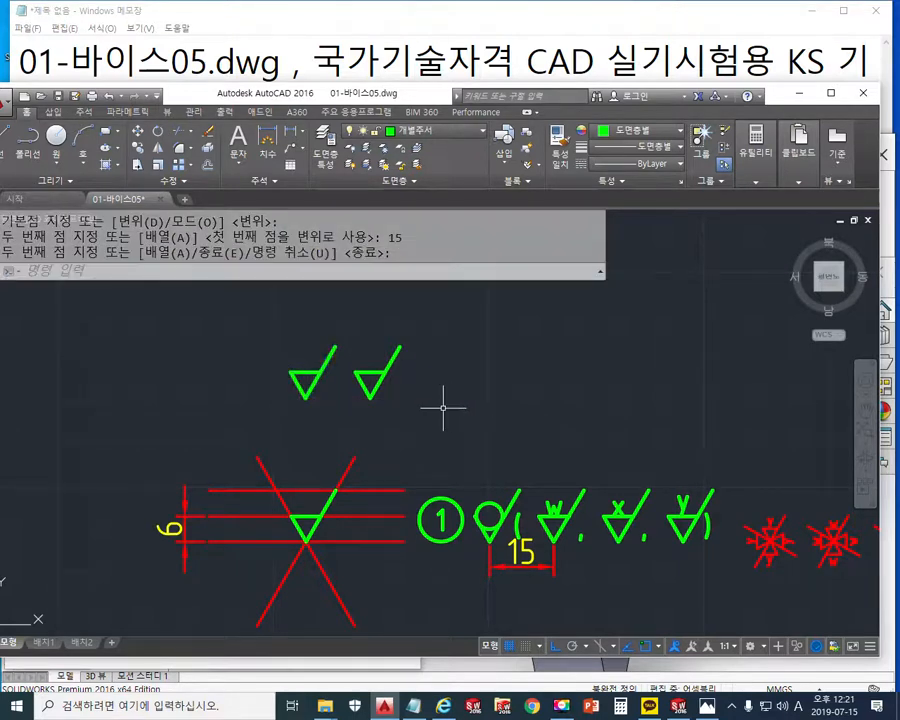
Sketch a white circle over the left roughness symbol's triangle as an explanation, and clear the annotation
{"action": "scroll", "coordinate": [326, 366], "scroll_direction": "up", "scroll_amount": 5}
{"action": "middle_click_drag", "start_coordinate": [326, 366], "coordinate": [374, 416]}
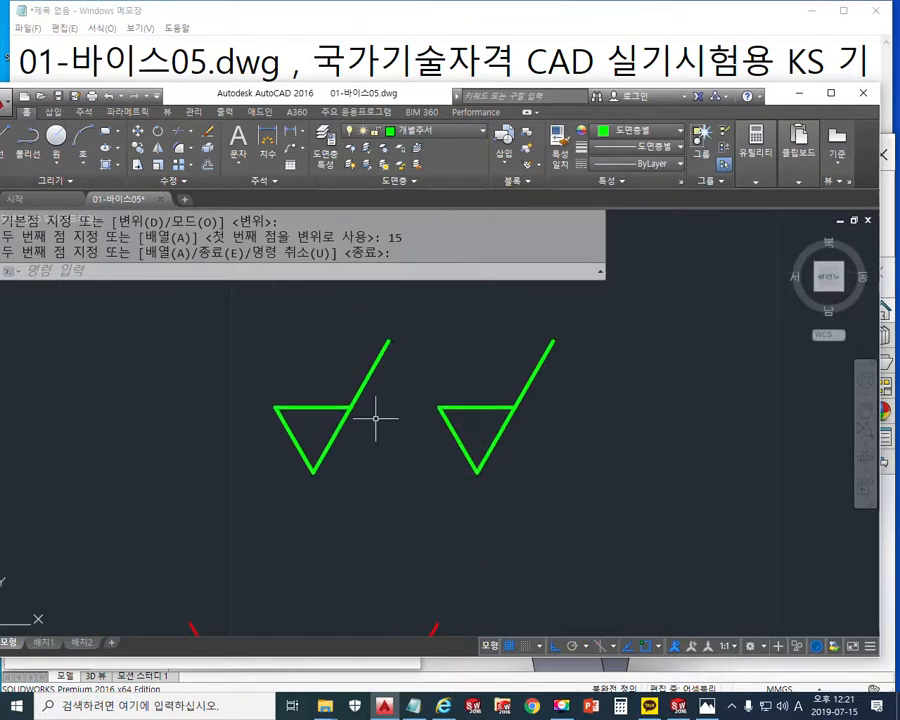
{"action": "mouse_move", "coordinate": [312, 356]}
{"action": "left_mouse_down"}
{"action": "mouse_move", "coordinate": [316, 430]}
{"action": "mouse_move", "coordinate": [302, 378]}
{"action": "mouse_move", "coordinate": [333, 413]}
{"action": "left_mouse_up"}
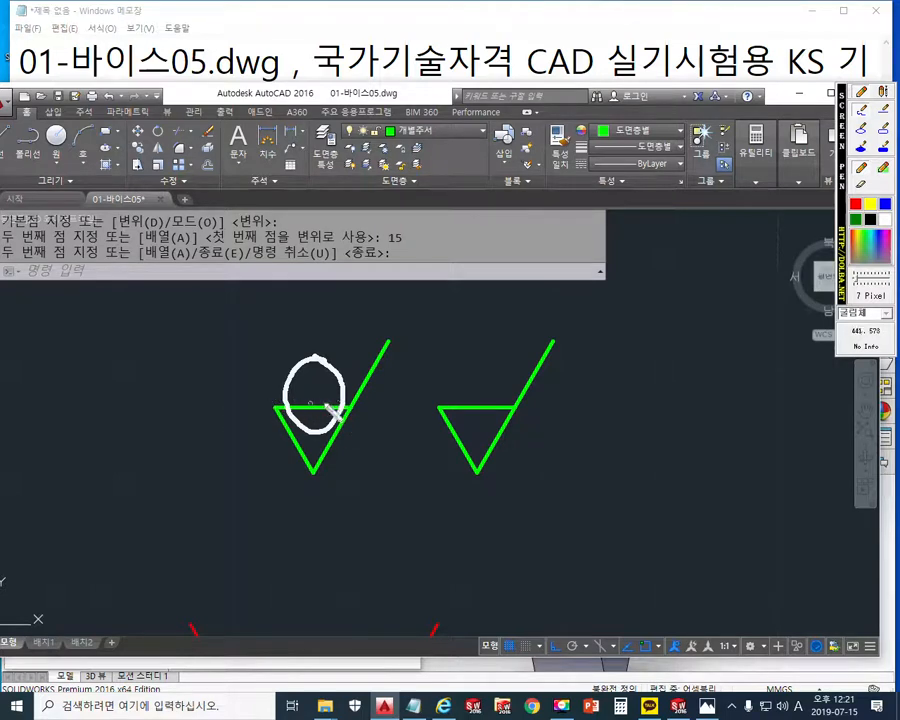
{"action": "key", "text": "Escape"}
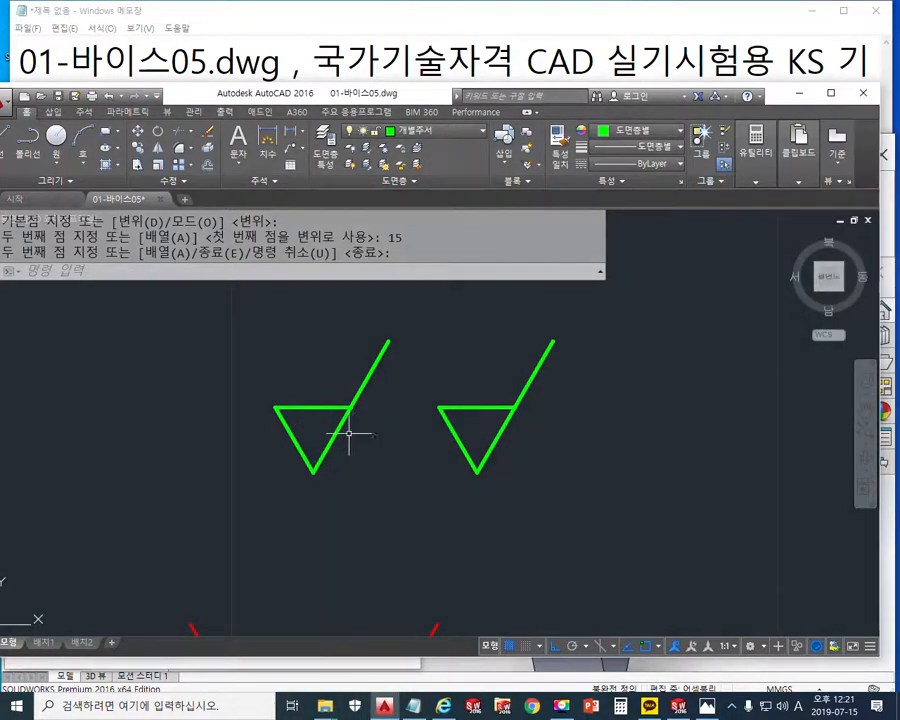
Explode the left roughness symbol and delete its horizontal line
{"action": "type", "text": "X"}
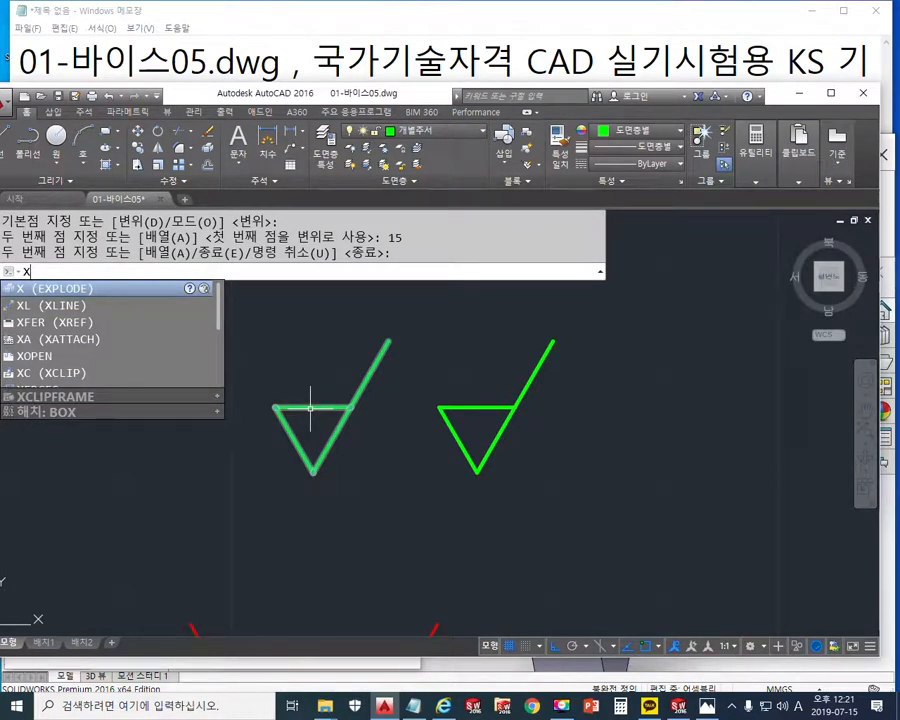
{"action": "key", "text": "Return"}
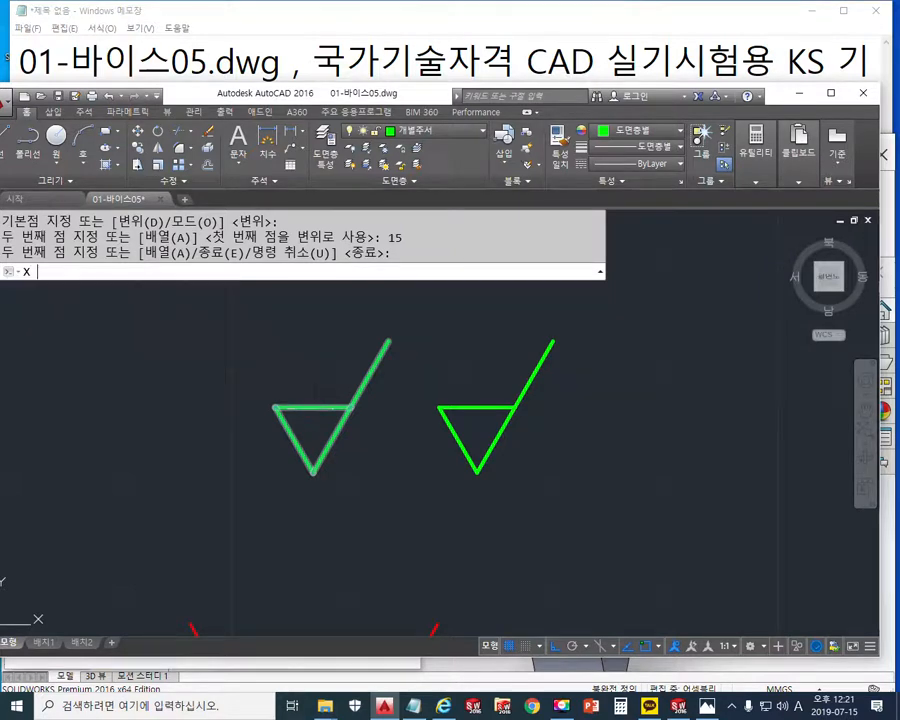
{"action": "left_click", "coordinate": [310, 408]}
{"action": "key", "text": "Return"}
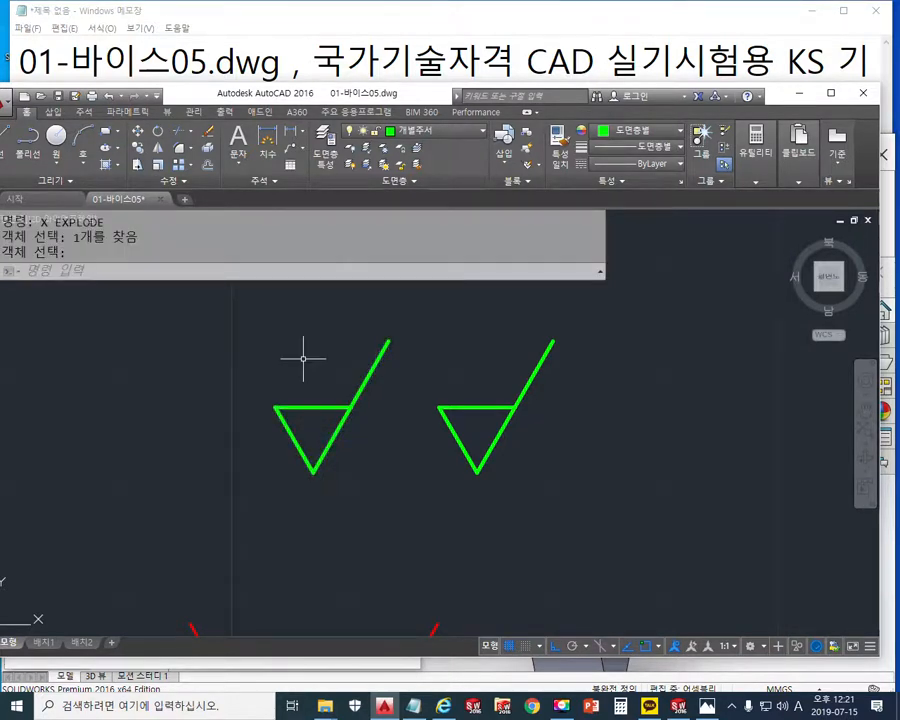
{"action": "left_click", "coordinate": [313, 420]}
{"action": "left_click", "coordinate": [309, 376]}
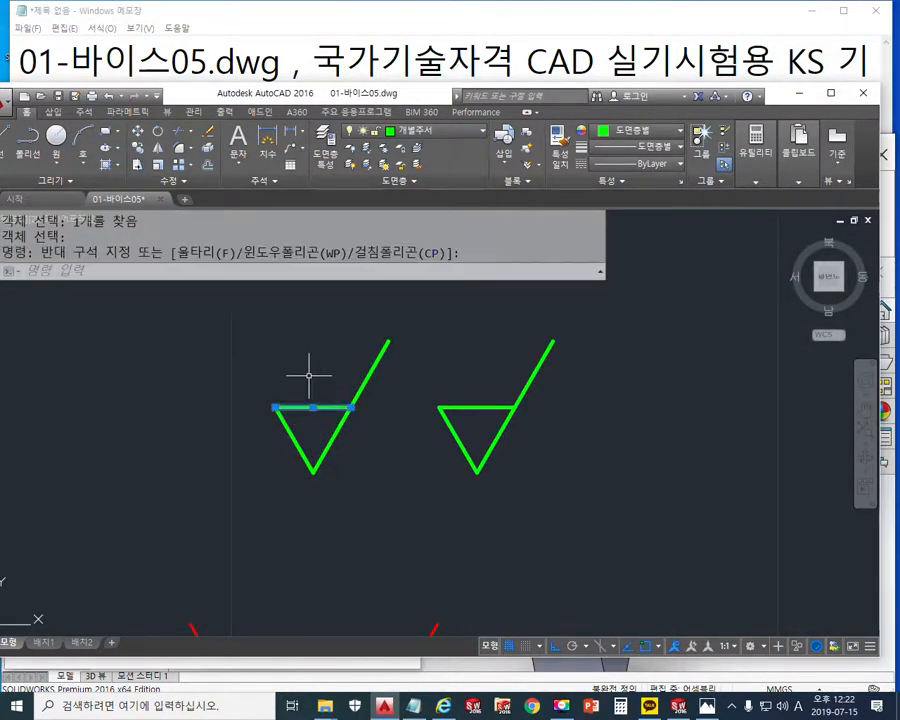
{"action": "key", "text": "Delete"}
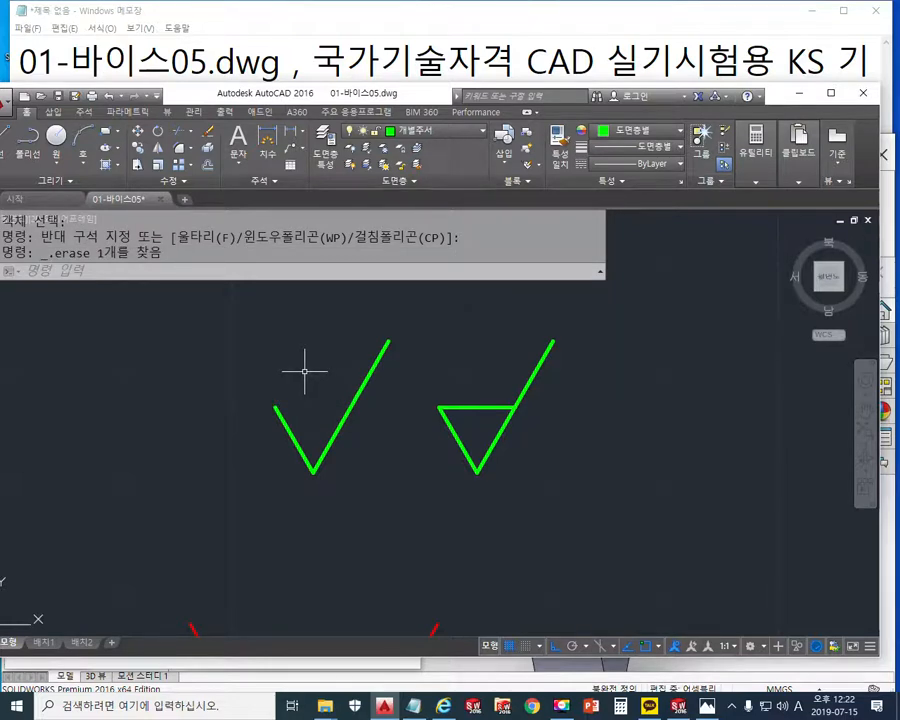
Draw a circle of radius 3 tangent to both slanted lines of the left symbol with the tangent-tangent-radius option
{"action": "type", "text": "c"}
{"action": "key", "text": "Return"}
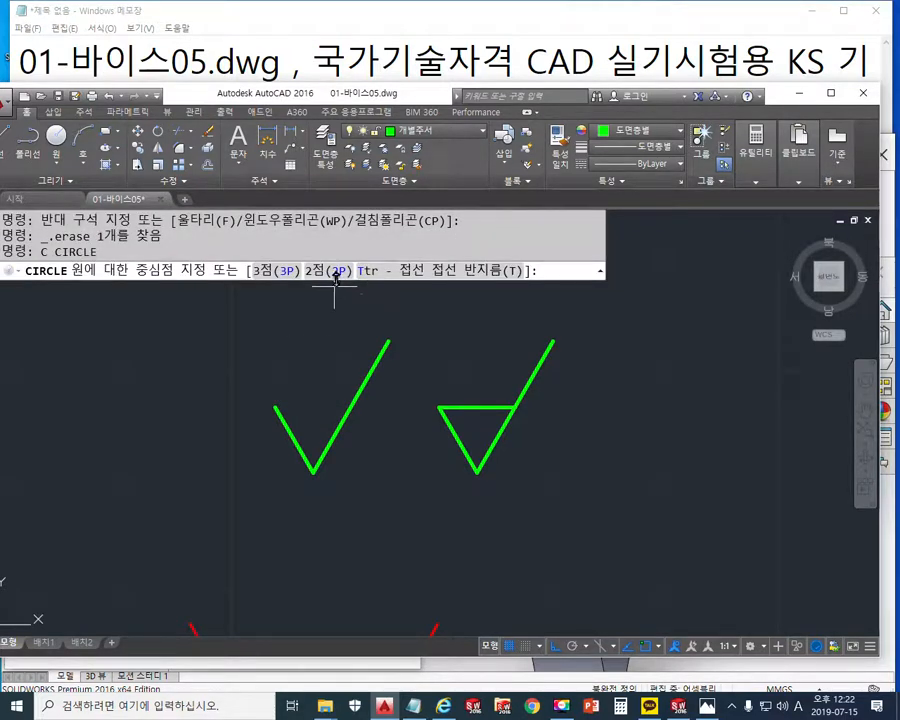
{"action": "left_click", "coordinate": [369, 271]}
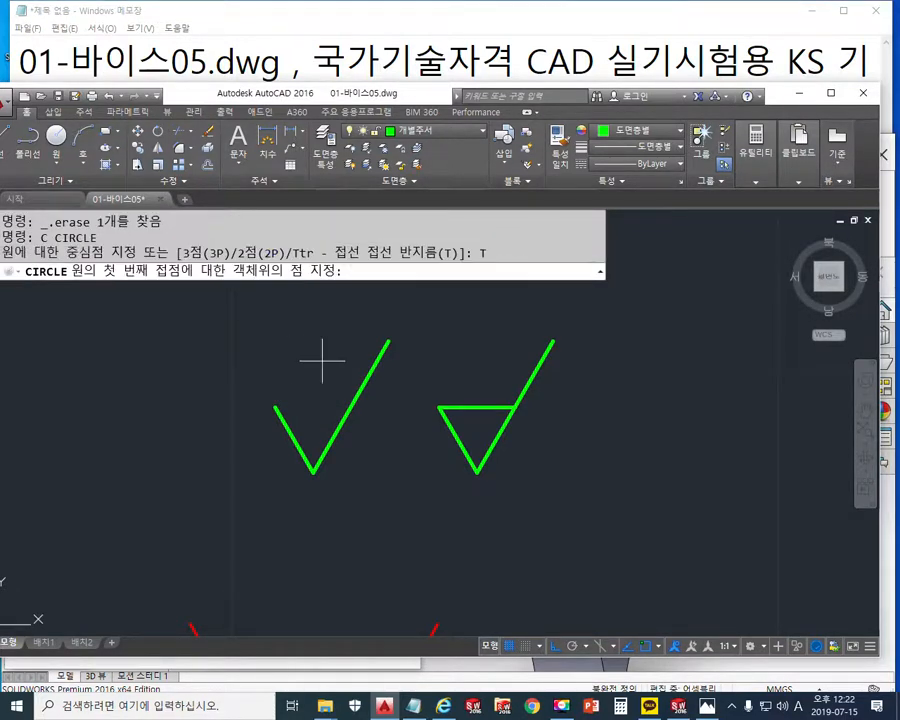
{"action": "left_click", "coordinate": [295, 430]}
{"action": "left_click", "coordinate": [344, 416]}
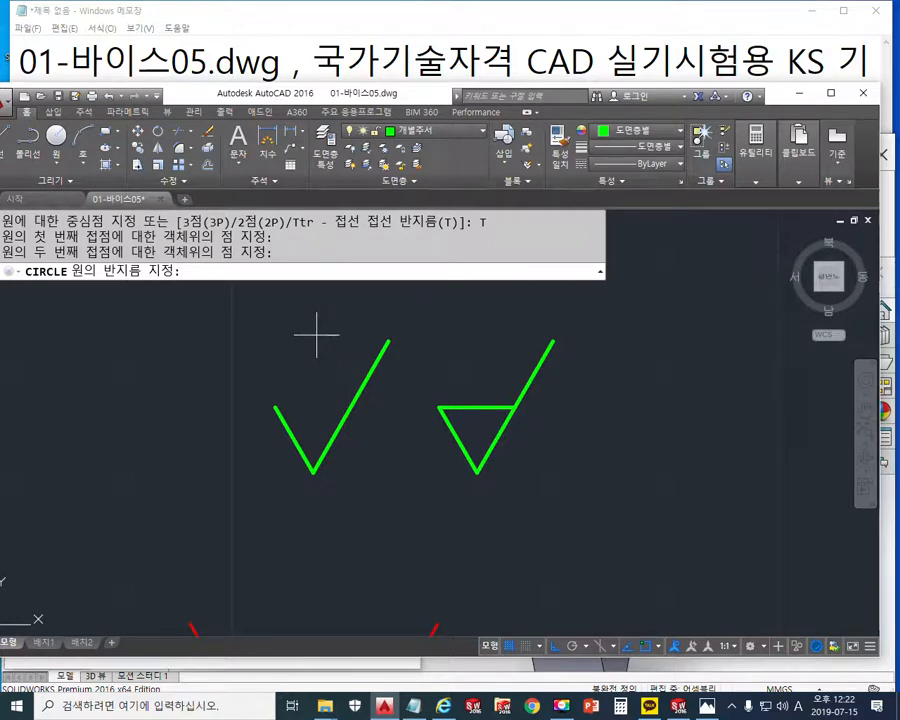
{"action": "key", "text": "Return"}
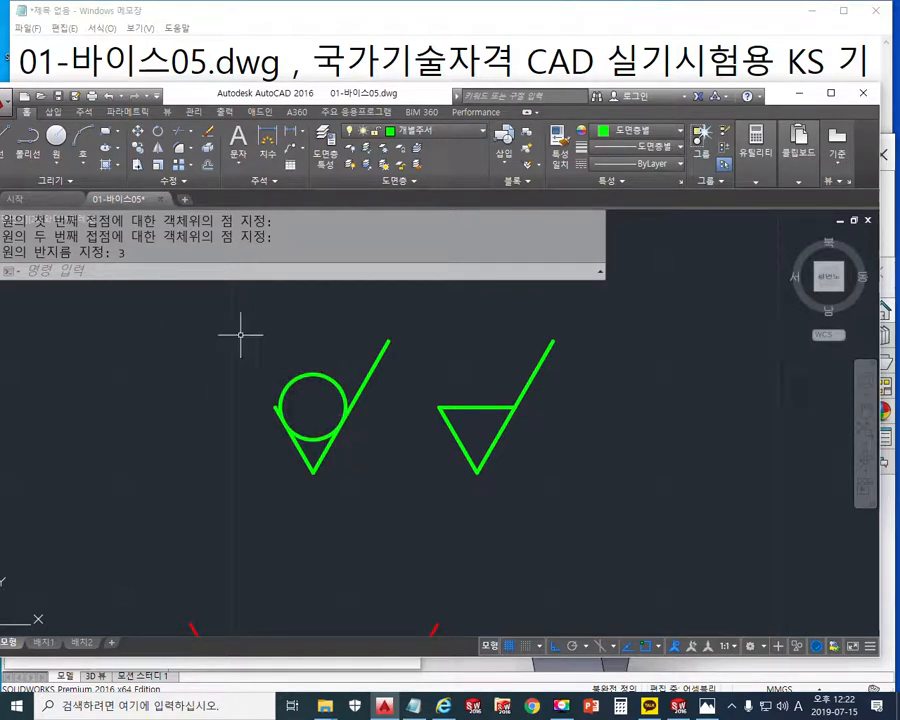
Handwrite 제거 X under the circled symbol, and sketch an open check-shaped symbol beside it with the note 상관X
{"action": "key", "text": "F12"}
{"action": "mouse_move", "coordinate": [256, 501]}
{"action": "left_mouse_down"}
{"action": "mouse_move", "coordinate": [283, 517]}
{"action": "mouse_move", "coordinate": [311, 503]}
{"action": "mouse_move", "coordinate": [340, 524]}
{"action": "mouse_move", "coordinate": [331, 527]}
{"action": "mouse_move", "coordinate": [396, 492]}
{"action": "mouse_move", "coordinate": [397, 540]}
{"action": "left_mouse_up"}
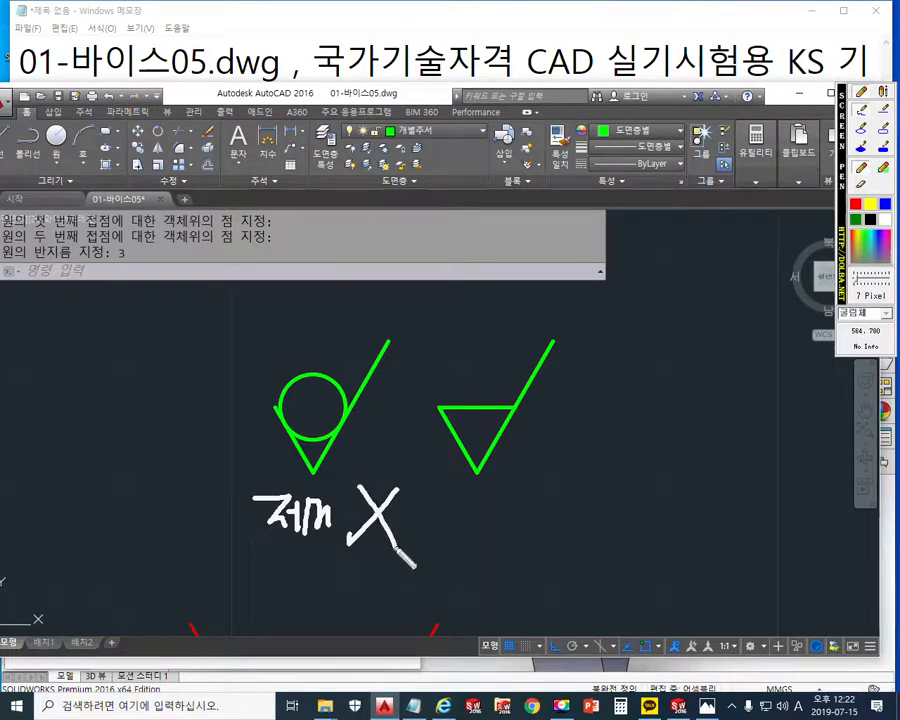
{"action": "mouse_move", "coordinate": [82, 385]}
{"action": "left_mouse_down"}
{"action": "mouse_move", "coordinate": [127, 472]}
{"action": "mouse_move", "coordinate": [210, 312]}
{"action": "mouse_move", "coordinate": [228, 307]}
{"action": "left_mouse_up"}
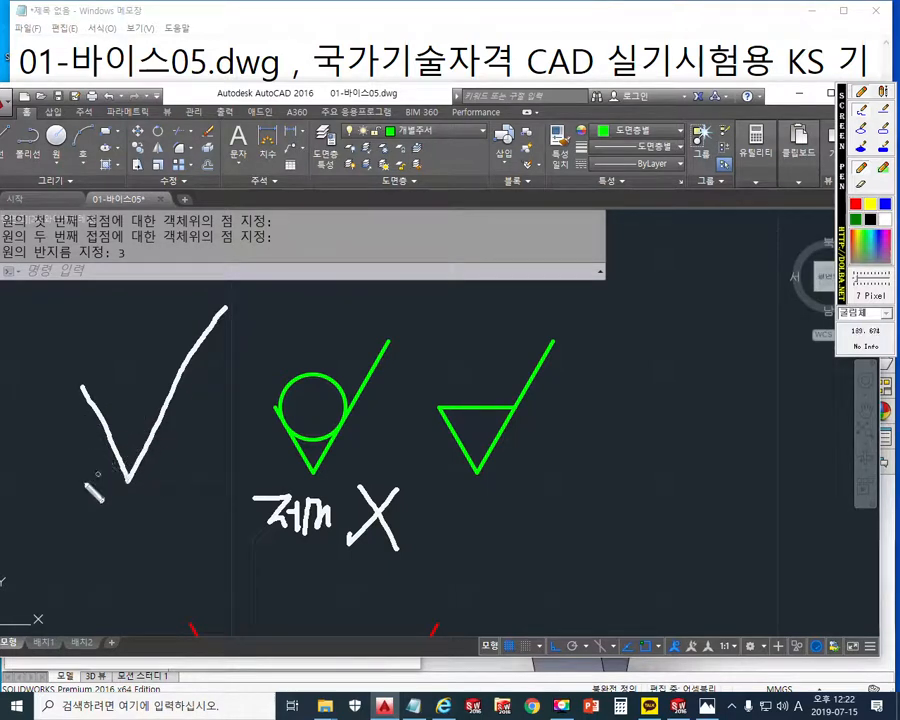
{"action": "mouse_move", "coordinate": [90, 484]}
{"action": "left_mouse_down"}
{"action": "mouse_move", "coordinate": [72, 530]}
{"action": "mouse_move", "coordinate": [94, 520]}
{"action": "mouse_move", "coordinate": [96, 548]}
{"action": "mouse_move", "coordinate": [114, 499]}
{"action": "mouse_move", "coordinate": [116, 522]}
{"action": "mouse_move", "coordinate": [158, 545]}
{"action": "left_mouse_up"}
{"action": "left_click_drag", "start_coordinate": [148, 501], "coordinate": [174, 542]}
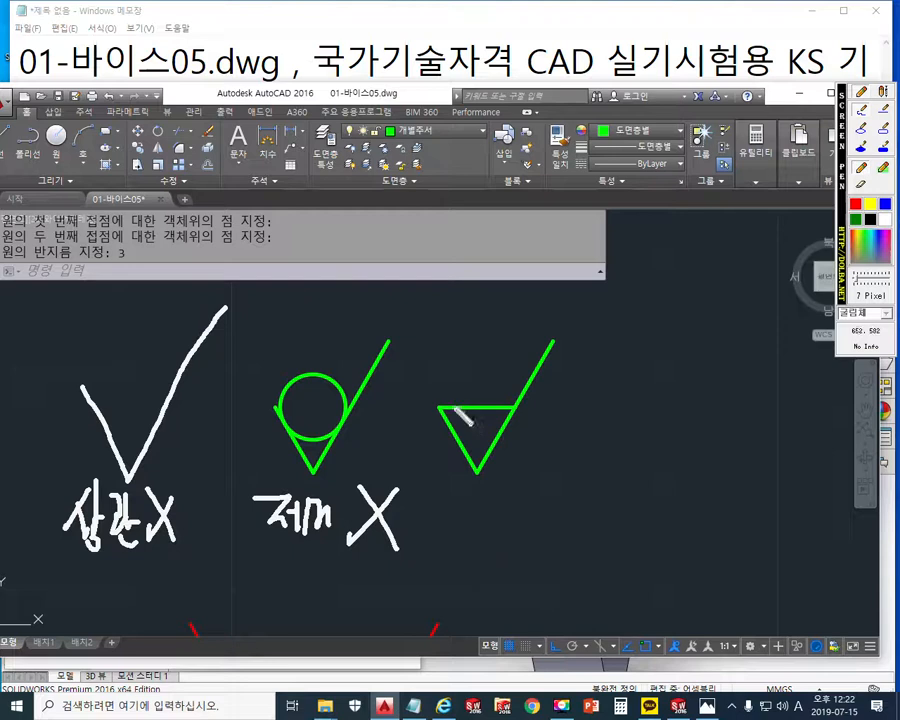
Trace the right symbol's horizontal line in white, handwrite 절삭 beneath the symbol, and clear all annotations
{"action": "left_click_drag", "start_coordinate": [442, 406], "coordinate": [511, 407]}
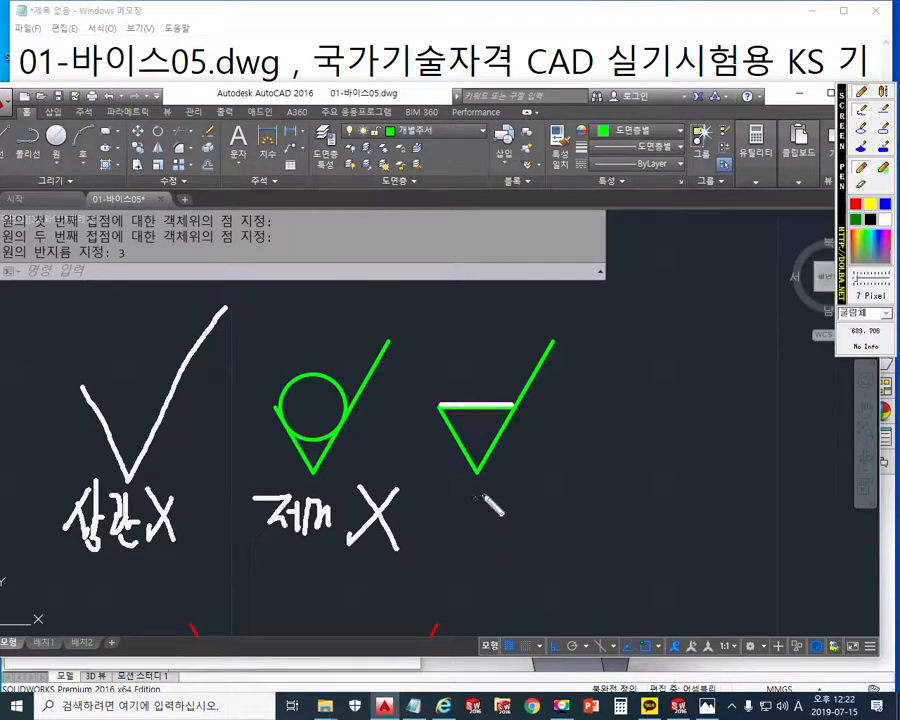
{"action": "left_click_drag", "start_coordinate": [471, 493], "coordinate": [474, 516]}
{"action": "mouse_move", "coordinate": [485, 507]}
{"action": "left_mouse_down"}
{"action": "mouse_move", "coordinate": [495, 518]}
{"action": "mouse_move", "coordinate": [510, 505]}
{"action": "mouse_move", "coordinate": [524, 545]}
{"action": "left_mouse_up"}
{"action": "left_click_drag", "start_coordinate": [535, 493], "coordinate": [526, 511]}
{"action": "mouse_move", "coordinate": [533, 502]}
{"action": "left_mouse_down"}
{"action": "mouse_move", "coordinate": [548, 512]}
{"action": "mouse_move", "coordinate": [554, 555]}
{"action": "left_mouse_up"}
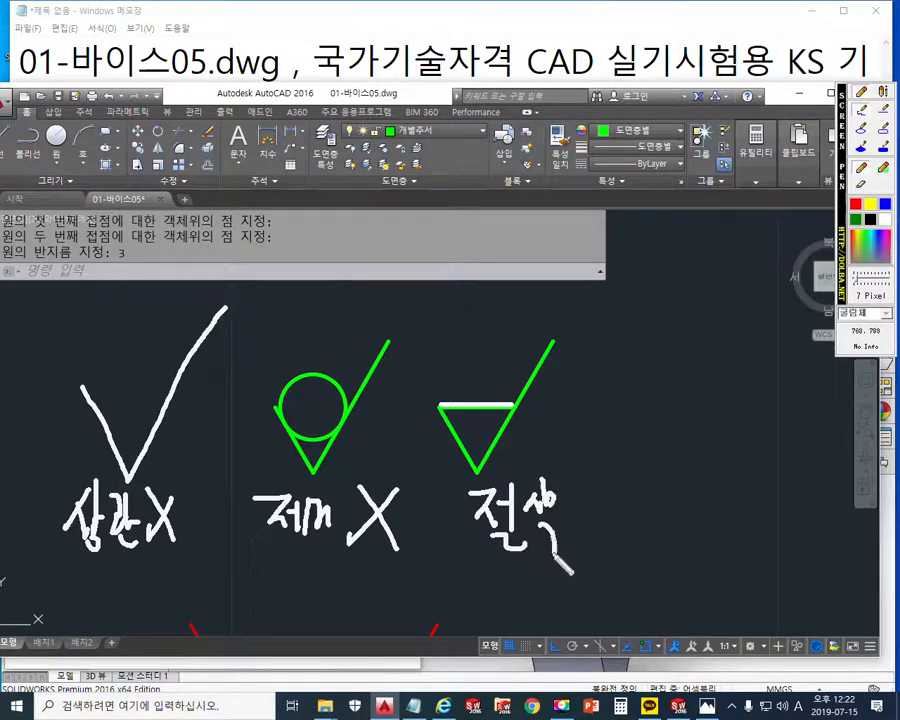
{"action": "key", "text": "Escape"}
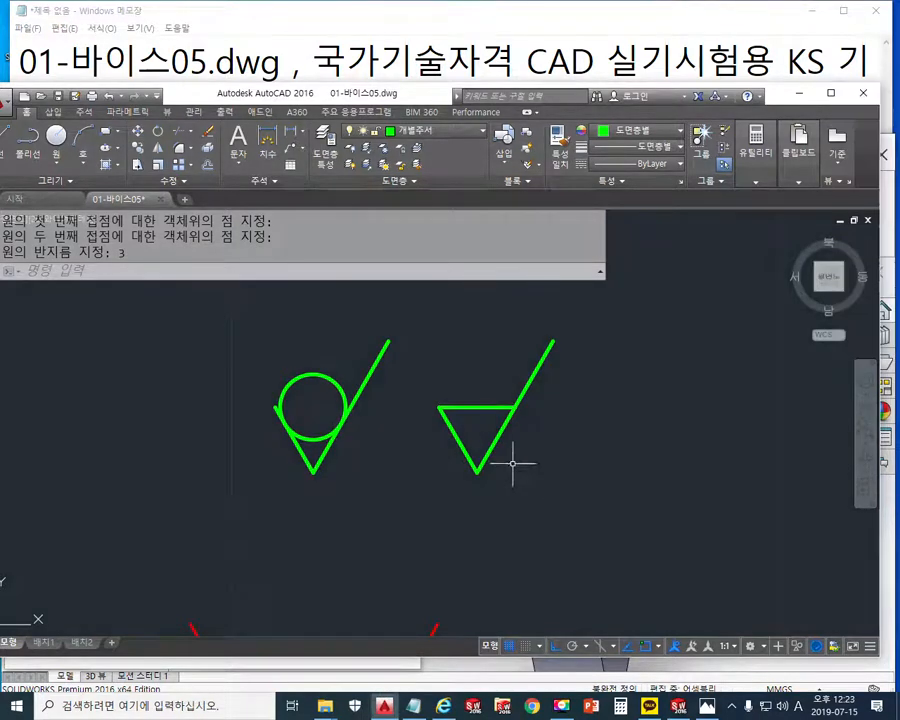
Add the multiline text W above the right roughness symbol, with text height 5 and bottom-center (BC) justification
{"action": "middle_click_drag", "start_coordinate": [566, 444], "coordinate": [484, 458]}
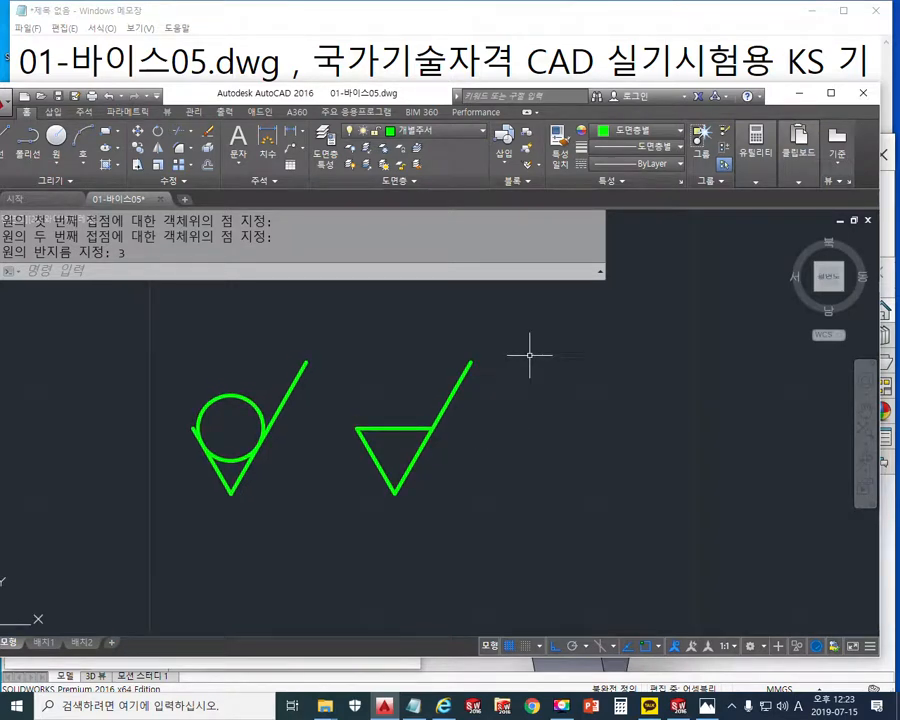
{"action": "middle_click_drag", "start_coordinate": [530, 355], "coordinate": [510, 364]}
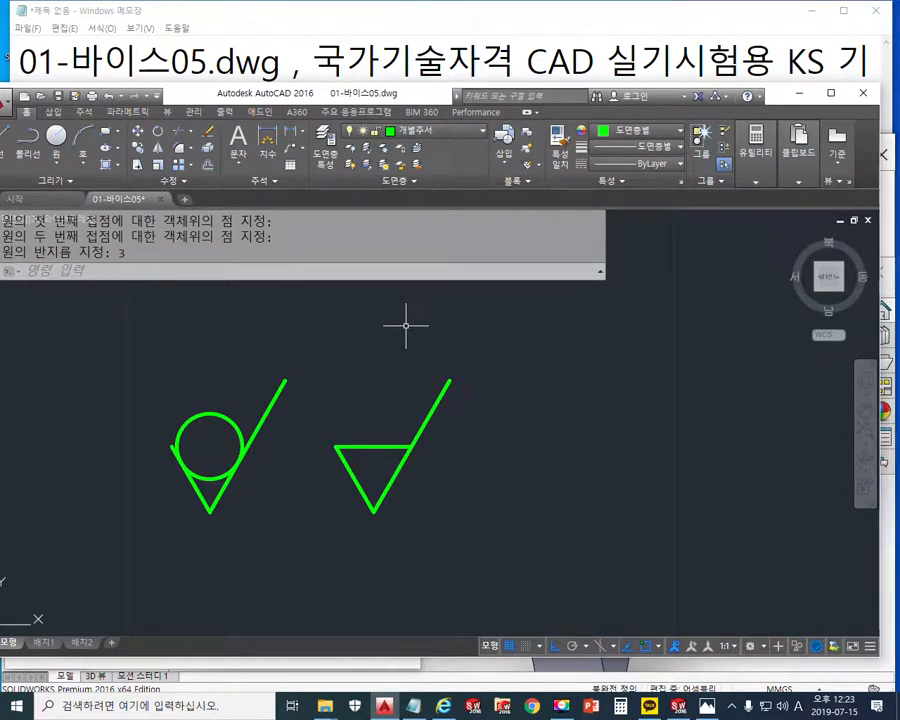
{"action": "type", "text": "MT"}
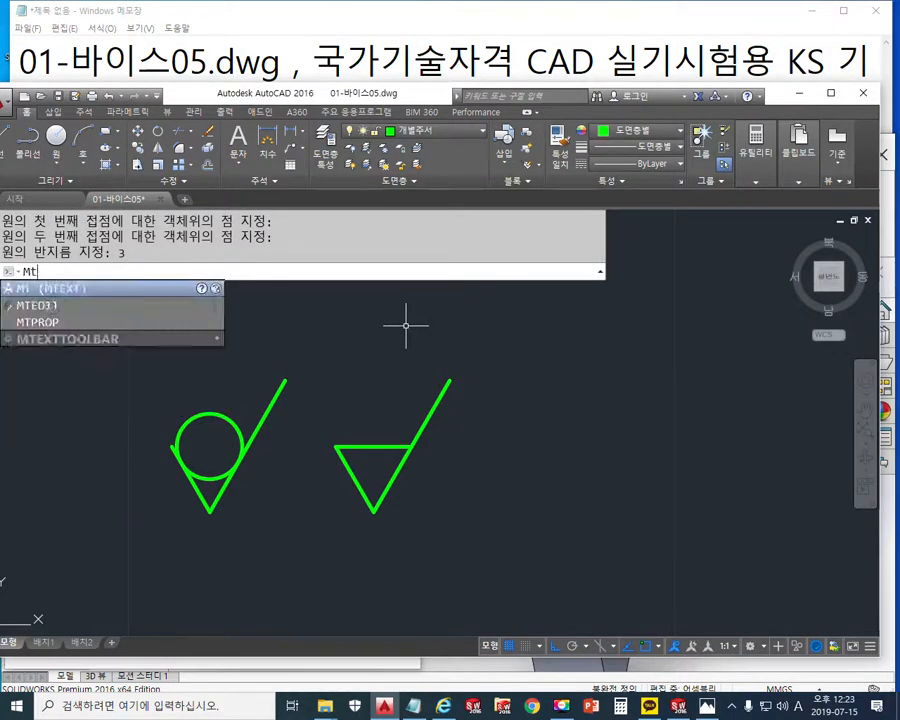
{"action": "key", "text": "Return"}
{"action": "middle_click_drag", "start_coordinate": [360, 314], "coordinate": [367, 343]}
{"action": "left_click", "coordinate": [328, 310]}
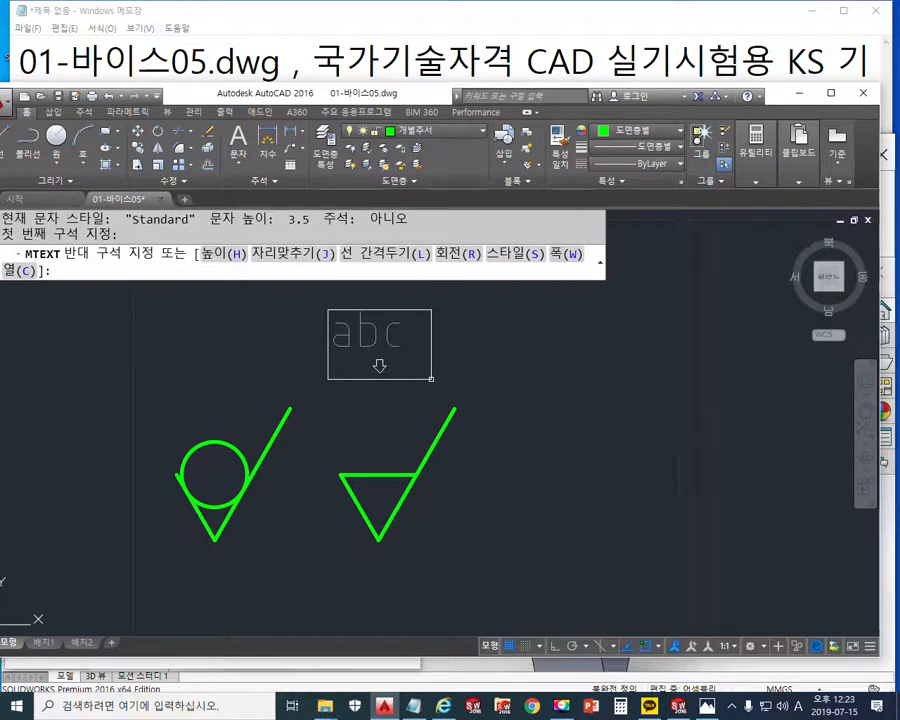
{"action": "left_click", "coordinate": [431, 378]}
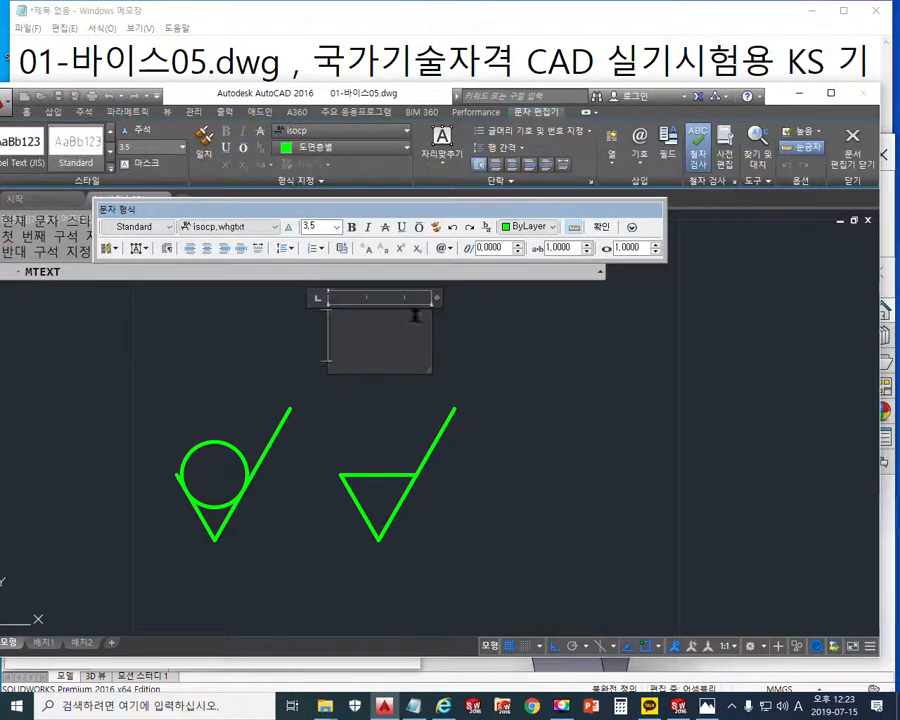
{"action": "left_click", "coordinate": [318, 226]}
{"action": "left_click", "coordinate": [145, 250]}
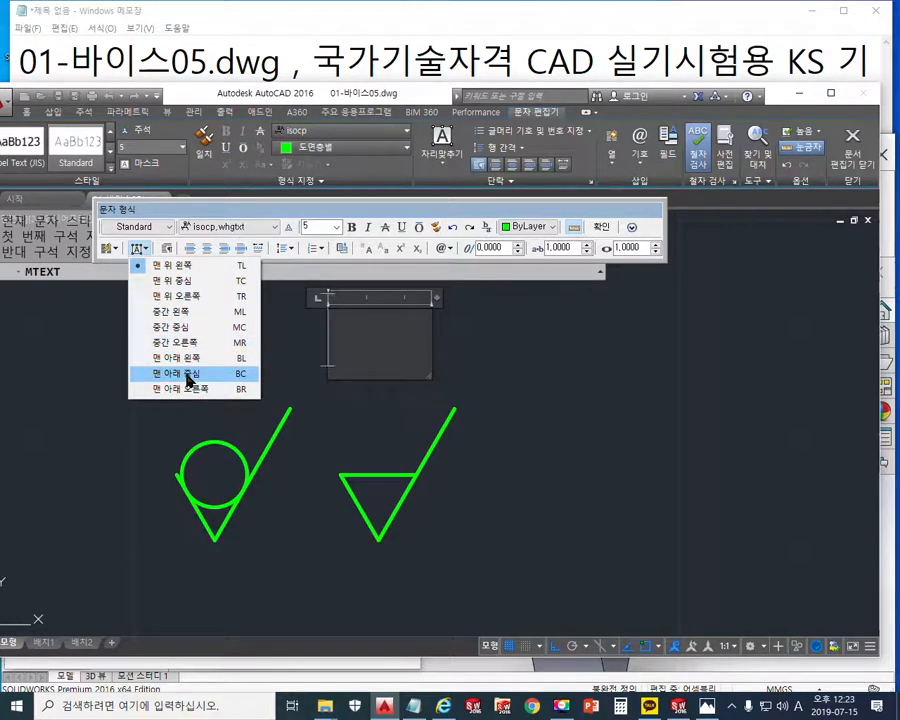
{"action": "left_click", "coordinate": [189, 375]}
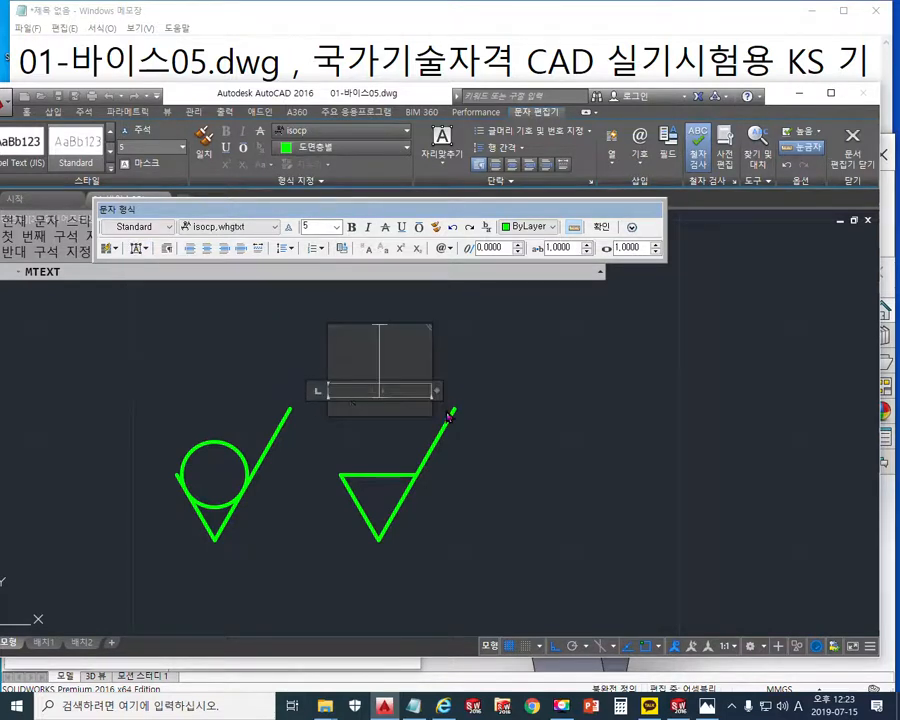
{"action": "type", "text": "W"}
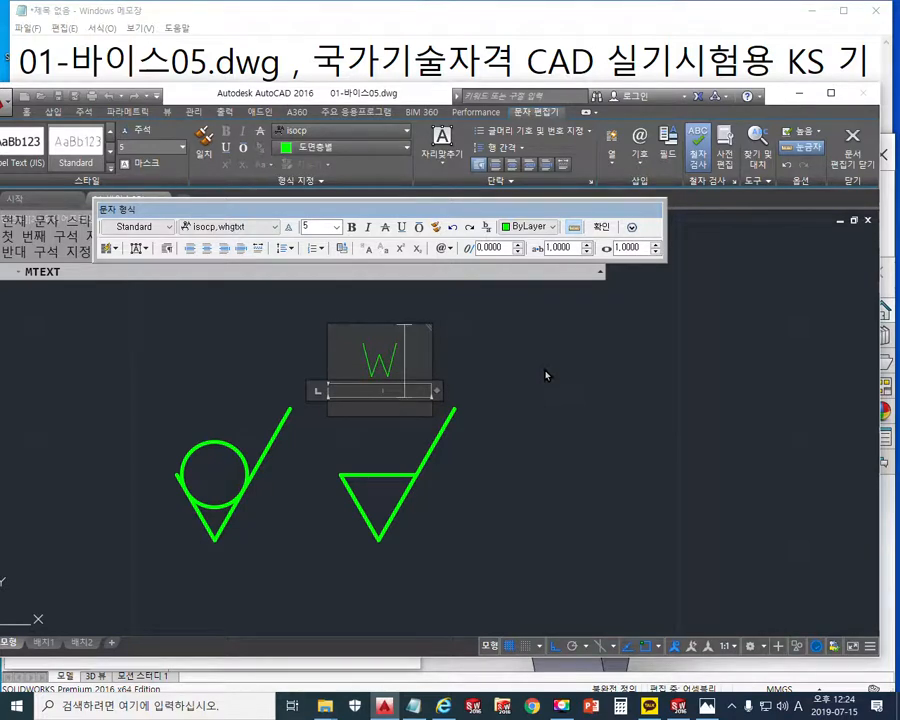
{"action": "left_click", "coordinate": [540, 372]}
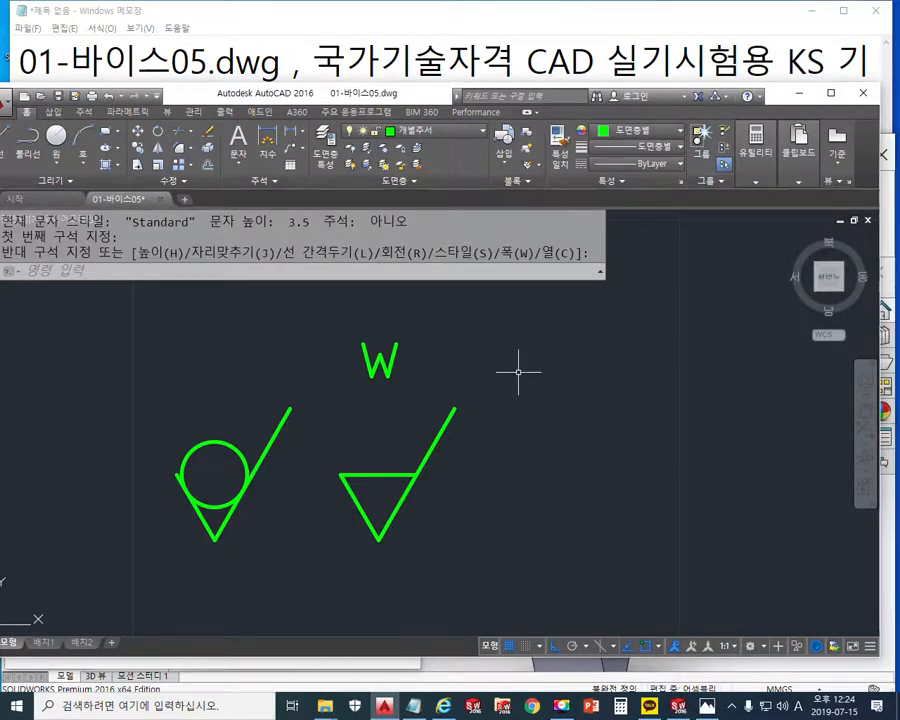
Start the Move command with the W text above the right roughness symbol as the selected object
{"action": "type", "text": "m"}
{"action": "key", "text": "Return"}
{"action": "left_click", "coordinate": [426, 400]}
{"action": "left_click", "coordinate": [381, 371]}
{"action": "key", "text": "Return"}
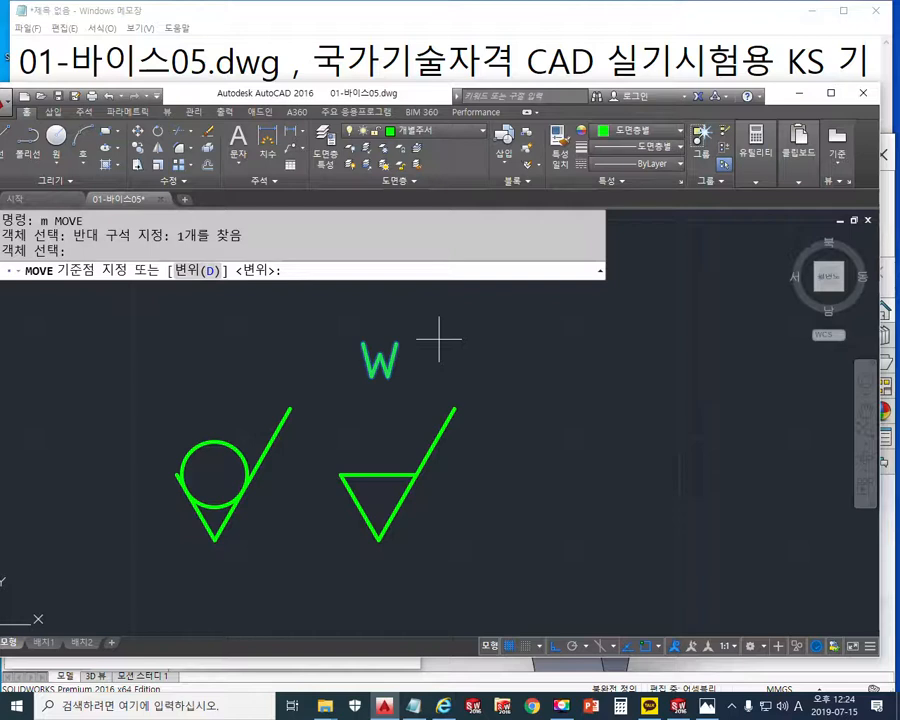
Handwrite m↵ and ins beside the w text, mark its insertion point and the line's midpoint with a linking curve, and clear the annotations
{"action": "key", "text": "F12"}
{"action": "mouse_move", "coordinate": [498, 286]}
{"action": "left_mouse_down"}
{"action": "mouse_move", "coordinate": [532, 321]}
{"action": "mouse_move", "coordinate": [577, 318]}
{"action": "mouse_move", "coordinate": [560, 346]}
{"action": "mouse_move", "coordinate": [577, 370]}
{"action": "left_mouse_up"}
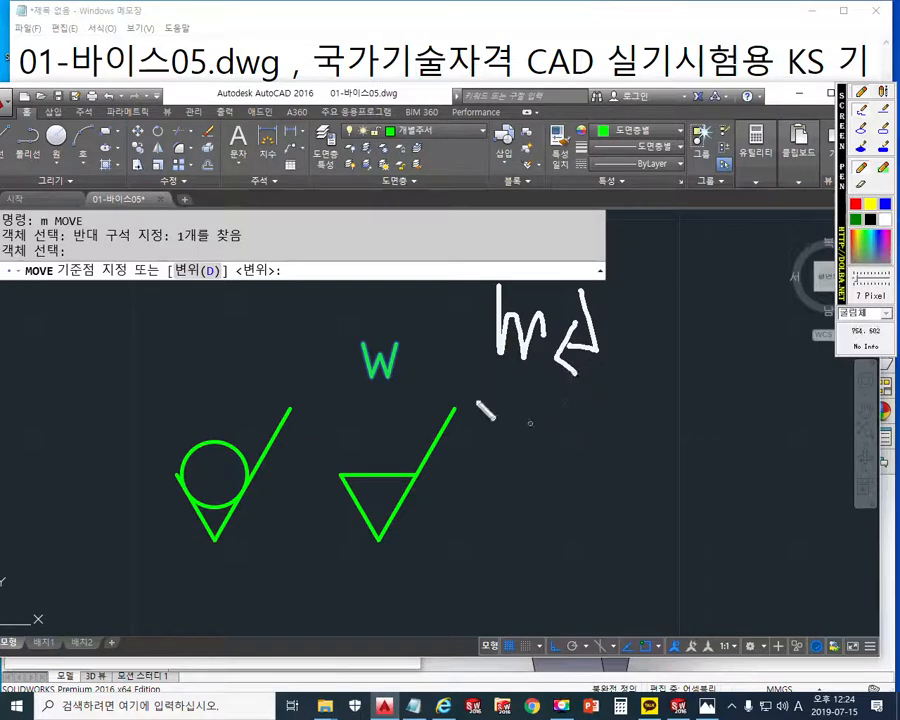
{"action": "mouse_move", "coordinate": [374, 390]}
{"action": "left_mouse_down"}
{"action": "mouse_move", "coordinate": [382, 428]}
{"action": "mouse_move", "coordinate": [403, 416]}
{"action": "mouse_move", "coordinate": [404, 402]}
{"action": "mouse_move", "coordinate": [400, 412]}
{"action": "mouse_move", "coordinate": [392, 405]}
{"action": "left_mouse_up"}
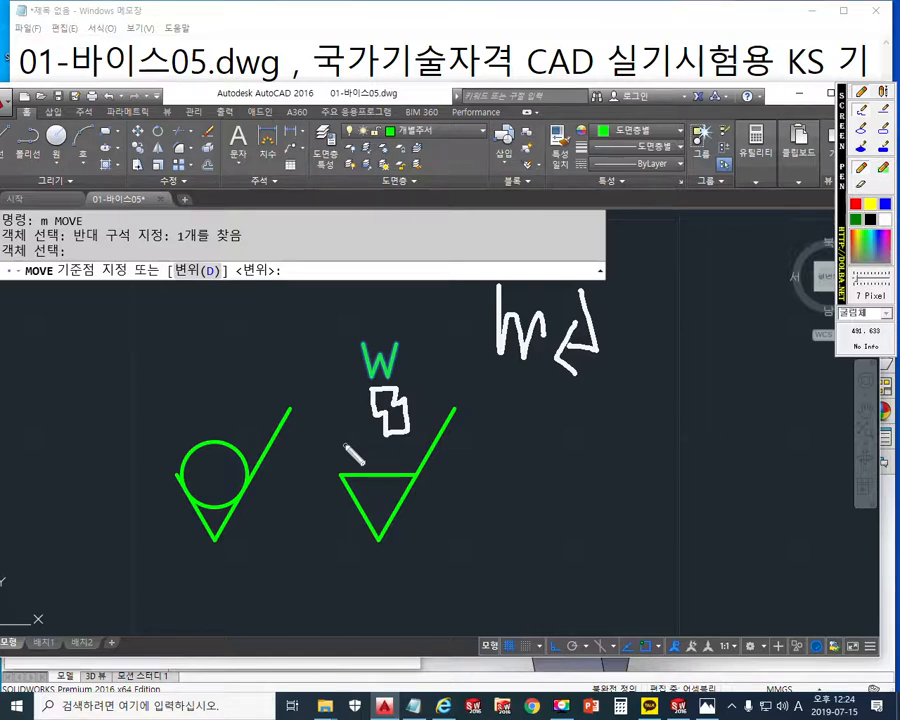
{"action": "left_click", "coordinate": [283, 352]}
{"action": "mouse_move", "coordinate": [285, 383]}
{"action": "left_mouse_down"}
{"action": "mouse_move", "coordinate": [286, 410]}
{"action": "mouse_move", "coordinate": [306, 392]}
{"action": "mouse_move", "coordinate": [310, 410]}
{"action": "mouse_move", "coordinate": [369, 467]}
{"action": "mouse_move", "coordinate": [372, 488]}
{"action": "mouse_move", "coordinate": [380, 457]}
{"action": "left_mouse_up"}
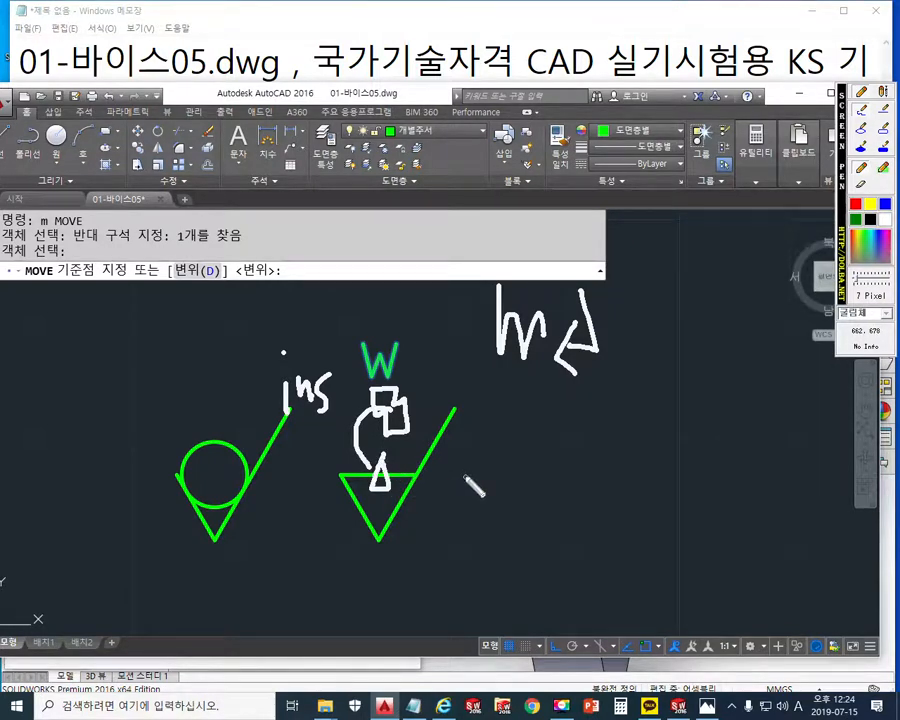
{"action": "key", "text": "Escape"}
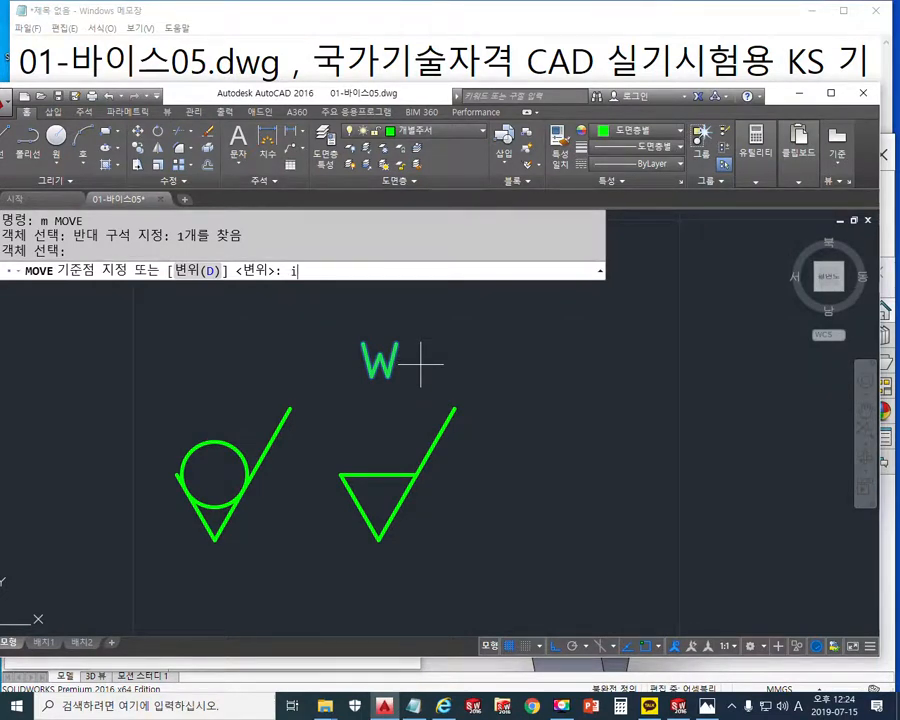
Move the w text from its insertion point, using the ins snap, to the midpoint of the right symbol's horizontal line
{"action": "type", "text": "s"}
{"action": "key", "text": "Return"}
{"action": "left_click", "coordinate": [381, 366]}
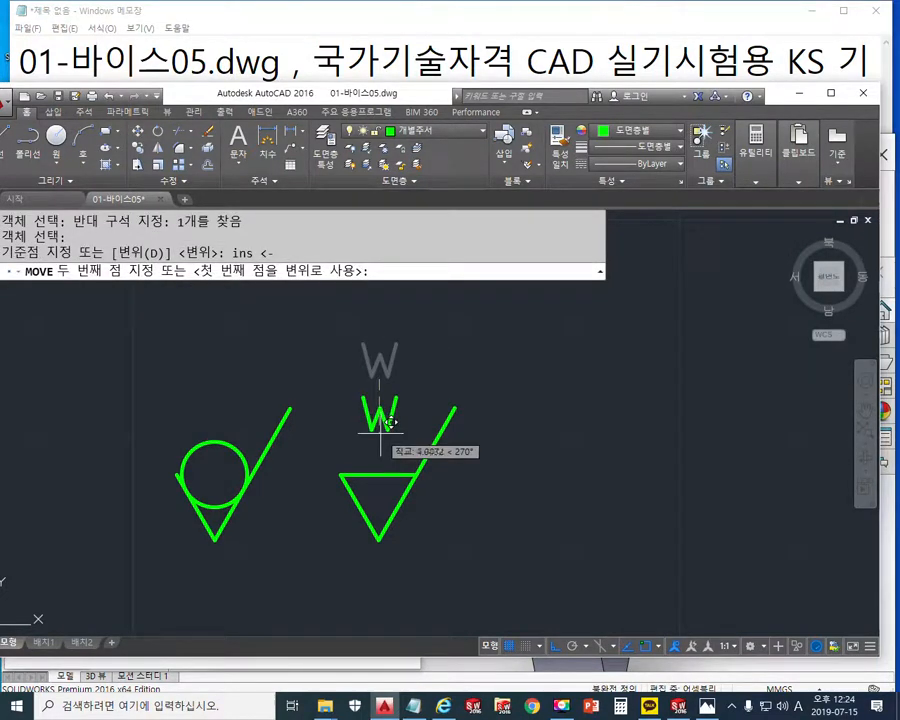
{"action": "left_click", "coordinate": [385, 463]}
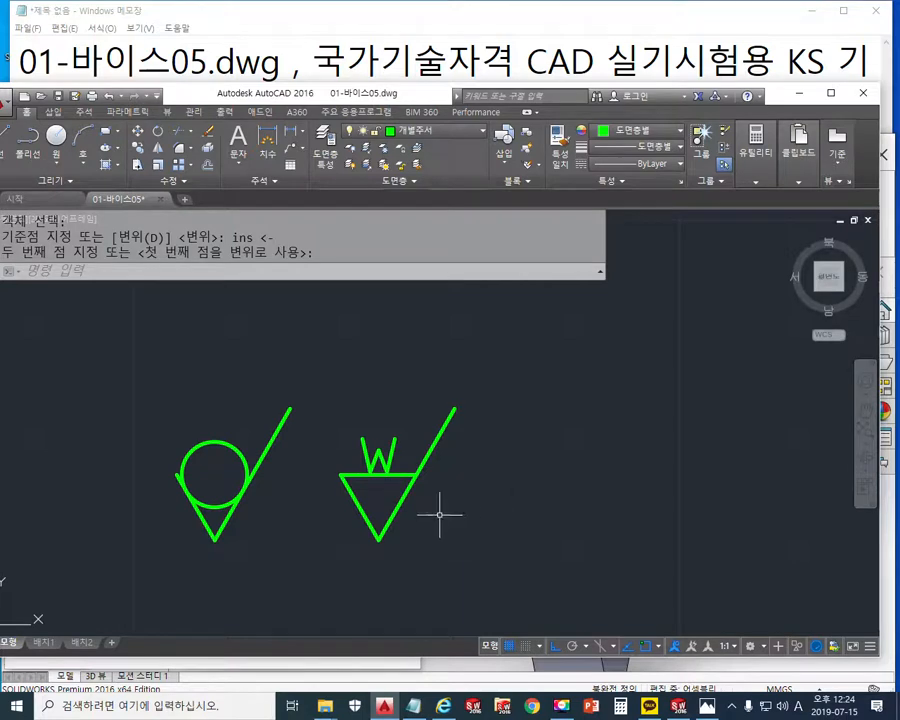
Sketch two check-shaped symbols beside the w symbol, circle the w symbol, and handwrite co↵ above it
{"action": "mouse_move", "coordinate": [463, 516]}
{"action": "middle_mouse_down"}
{"action": "mouse_move", "coordinate": [438, 472]}
{"action": "mouse_move", "coordinate": [424, 480]}
{"action": "middle_mouse_up"}
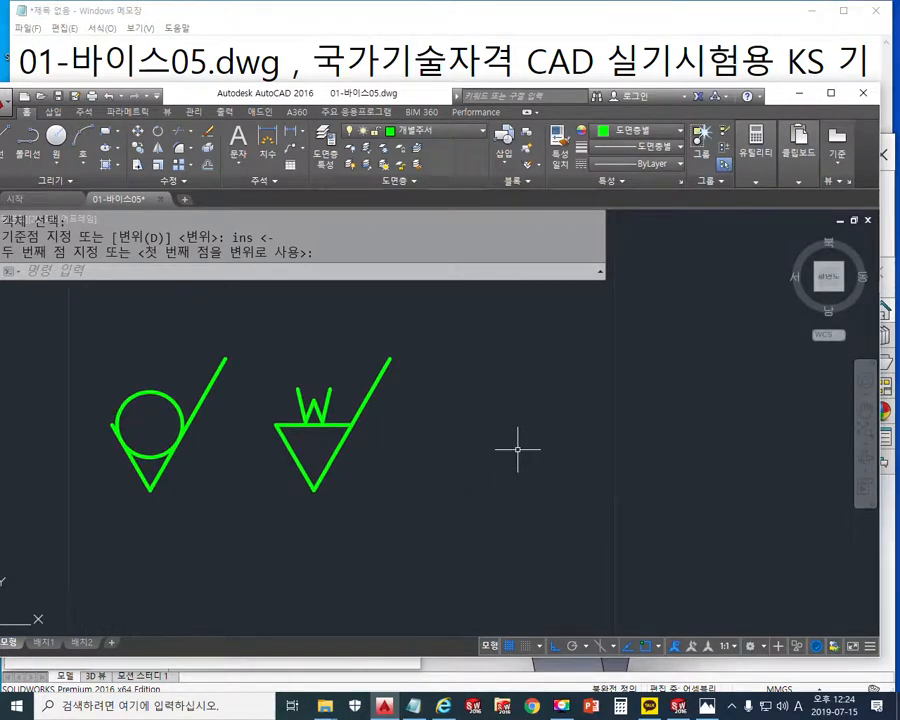
{"action": "key", "text": "F12"}
{"action": "mouse_move", "coordinate": [478, 424]}
{"action": "left_mouse_down"}
{"action": "mouse_move", "coordinate": [556, 410]}
{"action": "mouse_move", "coordinate": [570, 366]}
{"action": "left_mouse_up"}
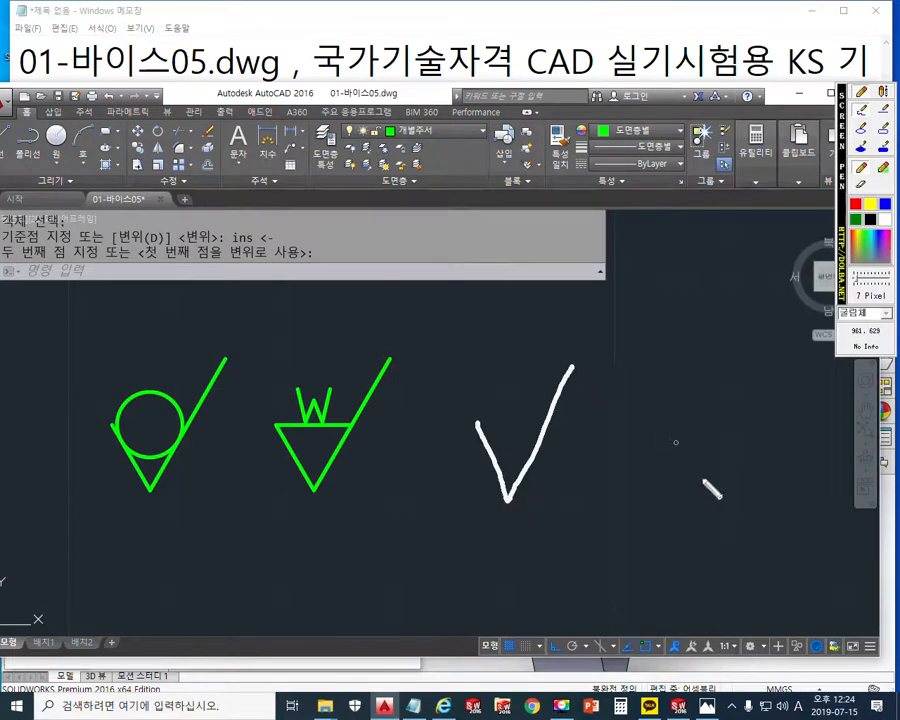
{"action": "mouse_move", "coordinate": [665, 435]}
{"action": "left_mouse_down"}
{"action": "mouse_move", "coordinate": [693, 501]}
{"action": "mouse_move", "coordinate": [752, 368]}
{"action": "left_mouse_up"}
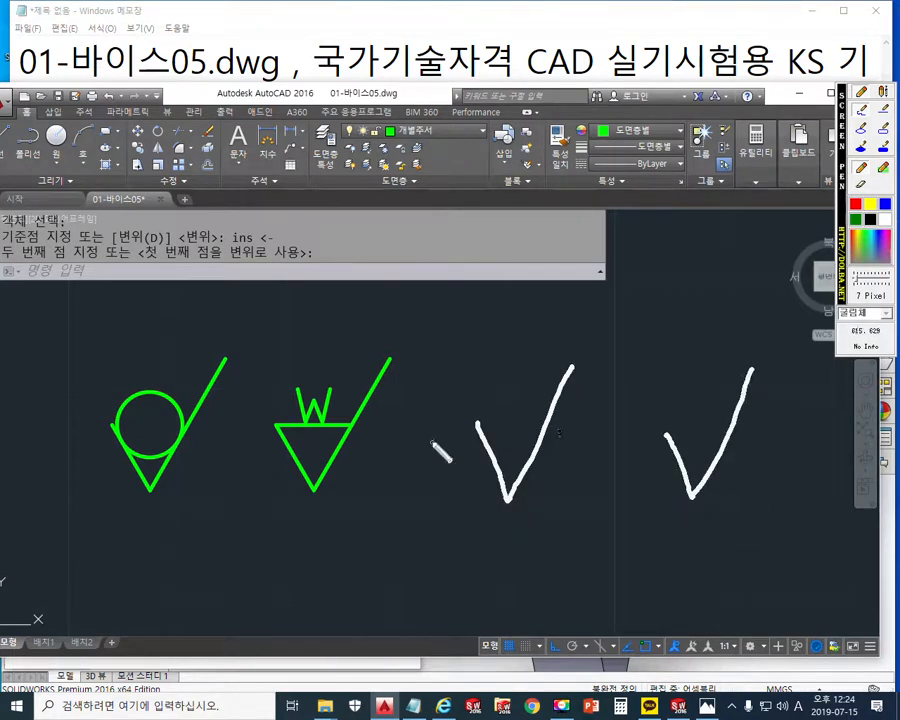
{"action": "mouse_move", "coordinate": [330, 487]}
{"action": "left_mouse_down"}
{"action": "mouse_move", "coordinate": [362, 360]}
{"action": "mouse_move", "coordinate": [342, 490]}
{"action": "left_mouse_up"}
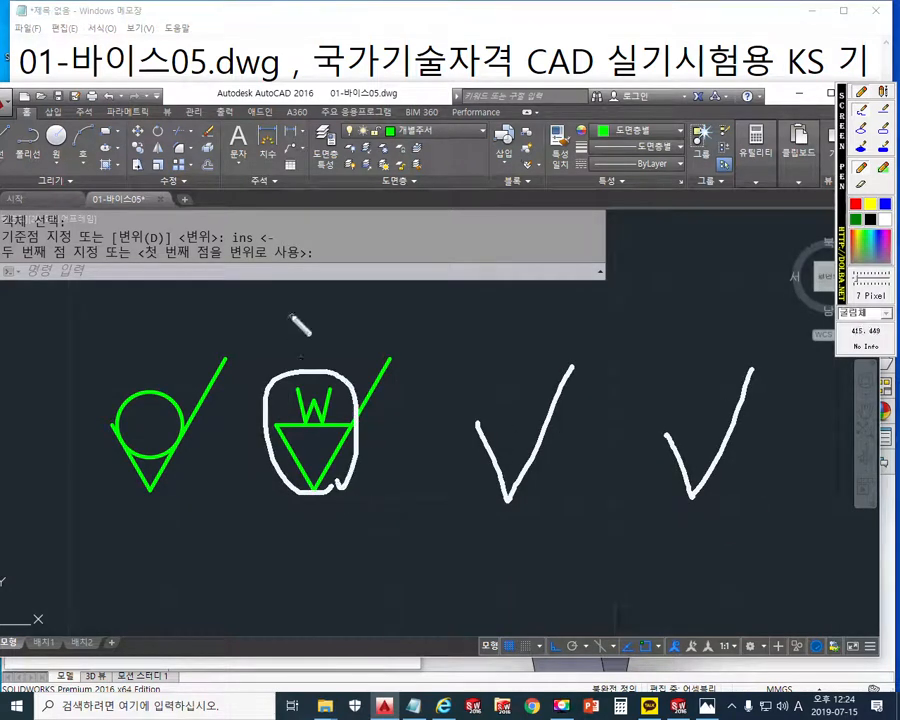
{"action": "mouse_move", "coordinate": [305, 265]}
{"action": "left_mouse_down"}
{"action": "mouse_move", "coordinate": [311, 312]}
{"action": "mouse_move", "coordinate": [338, 285]}
{"action": "mouse_move", "coordinate": [387, 305]}
{"action": "mouse_move", "coordinate": [384, 296]}
{"action": "left_mouse_up"}
{"action": "mouse_move", "coordinate": [373, 282]}
{"action": "left_mouse_down"}
{"action": "mouse_move", "coordinate": [358, 314]}
{"action": "mouse_move", "coordinate": [372, 325]}
{"action": "left_mouse_up"}
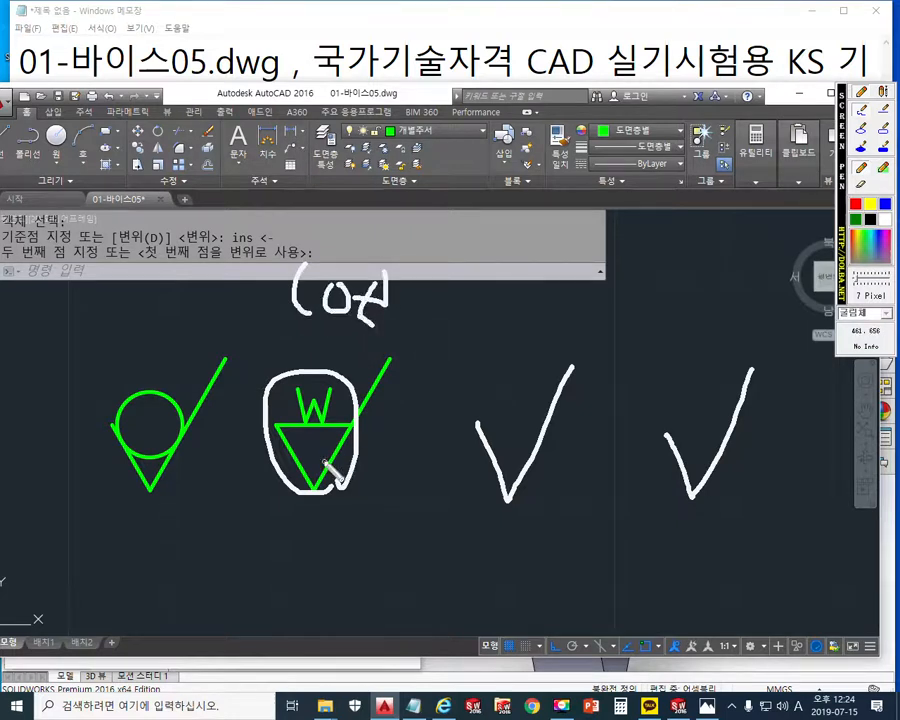
Mark the circled symbol's tip as 기준, sketch the copy spacing between symbols with linking curves and outlines, and clear all annotations
{"action": "mouse_move", "coordinate": [150, 484]}
{"action": "left_mouse_down"}
{"action": "mouse_move", "coordinate": [173, 546]}
{"action": "mouse_move", "coordinate": [201, 527]}
{"action": "mouse_move", "coordinate": [203, 573]}
{"action": "left_mouse_up"}
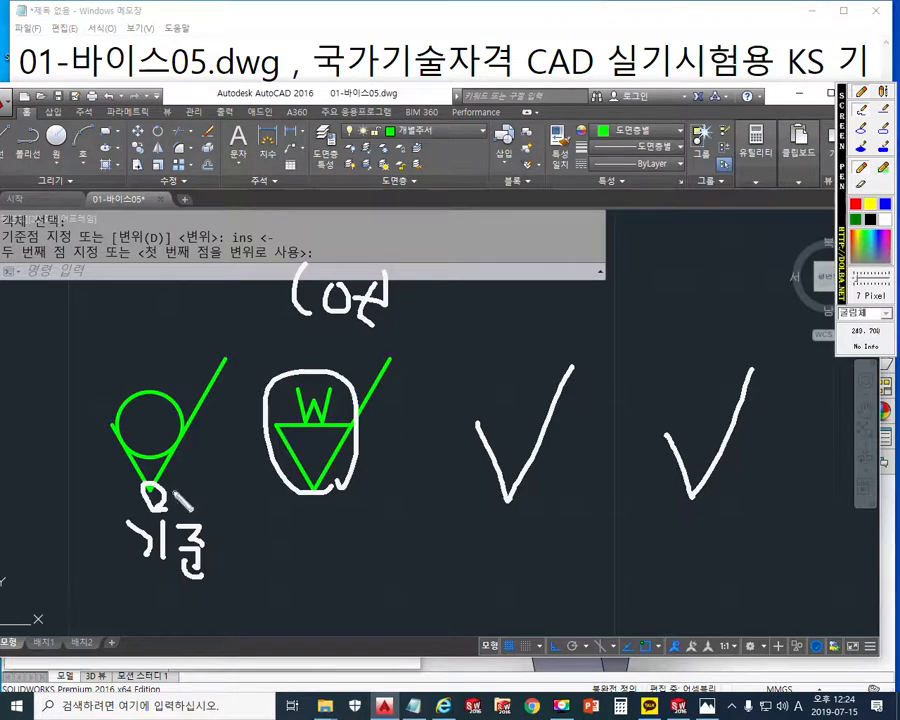
{"action": "left_click_drag", "start_coordinate": [172, 492], "coordinate": [310, 496]}
{"action": "mouse_move", "coordinate": [545, 405]}
{"action": "left_mouse_down"}
{"action": "mouse_move", "coordinate": [485, 512]}
{"action": "mouse_move", "coordinate": [555, 500]}
{"action": "left_mouse_up"}
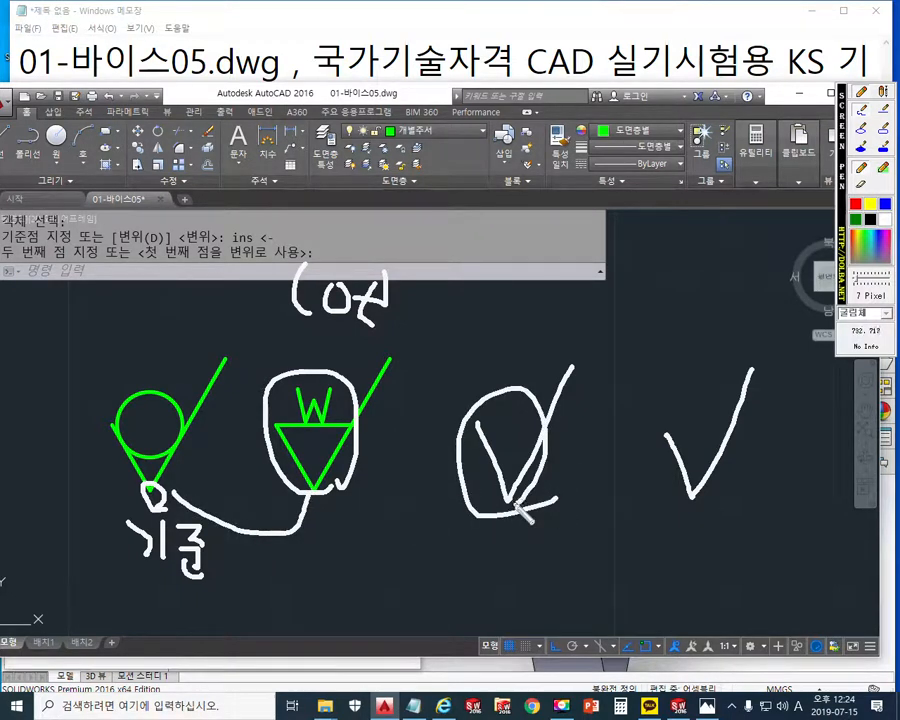
{"action": "mouse_move", "coordinate": [332, 488]}
{"action": "left_mouse_down"}
{"action": "mouse_move", "coordinate": [380, 544]}
{"action": "mouse_move", "coordinate": [505, 510]}
{"action": "left_mouse_up"}
{"action": "mouse_move", "coordinate": [725, 488]}
{"action": "left_mouse_down"}
{"action": "mouse_move", "coordinate": [680, 508]}
{"action": "mouse_move", "coordinate": [722, 514]}
{"action": "left_mouse_up"}
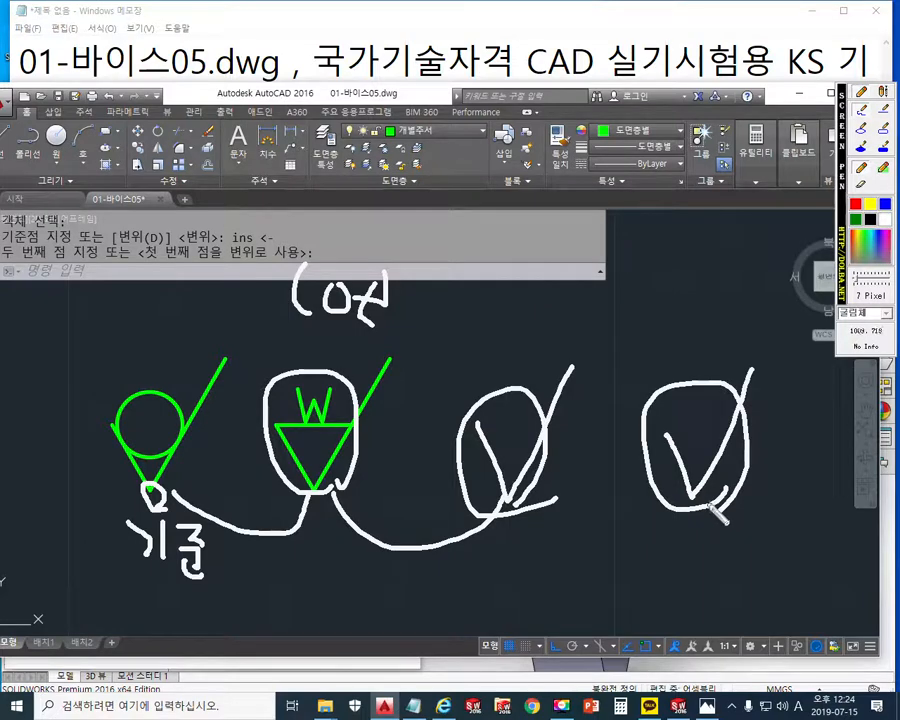
{"action": "key", "text": "Escape"}
Copy the w roughness symbol twice at equal spacing, using the distance between the circled and w symbols' lower tips
{"action": "middle_click_drag", "start_coordinate": [423, 398], "coordinate": [438, 403]}
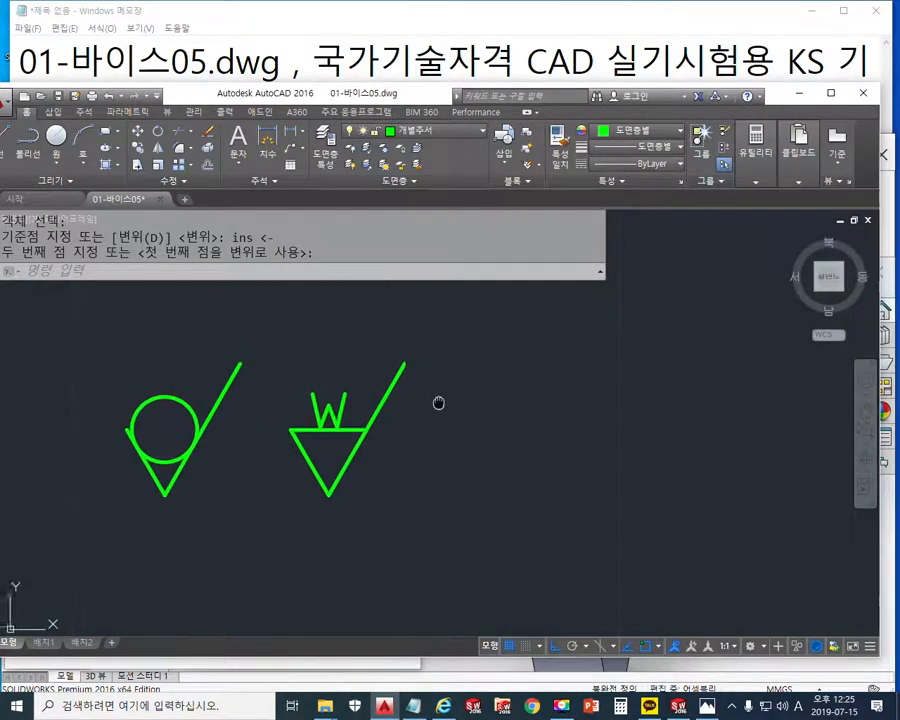
{"action": "type", "text": "co"}
{"action": "key", "text": "space"}
{"action": "left_click", "coordinate": [389, 530]}
{"action": "left_click", "coordinate": [278, 348]}
{"action": "key", "text": "space"}
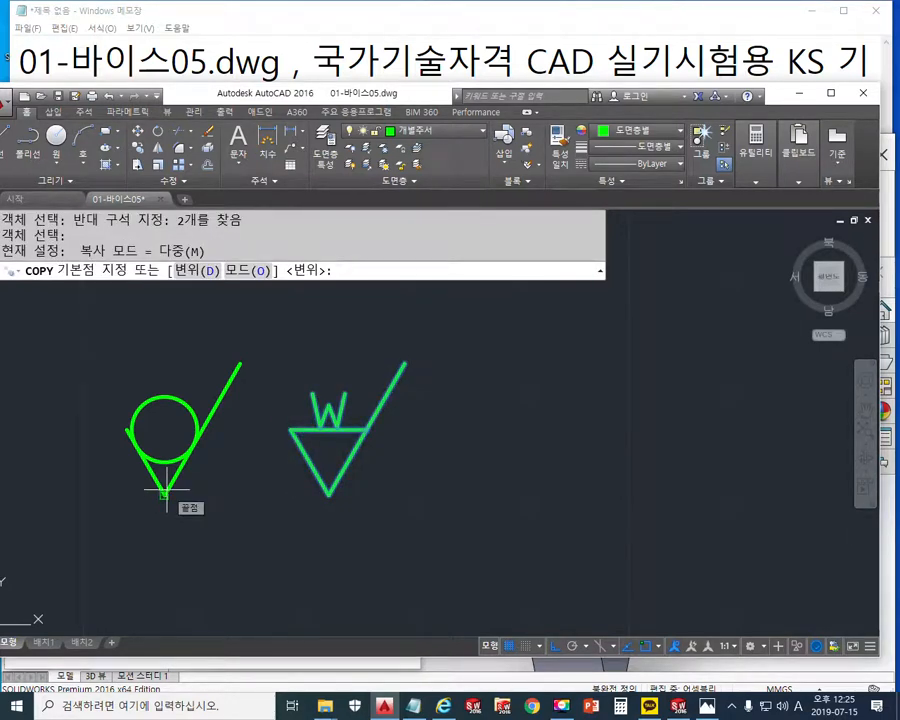
{"action": "left_click", "coordinate": [166, 492]}
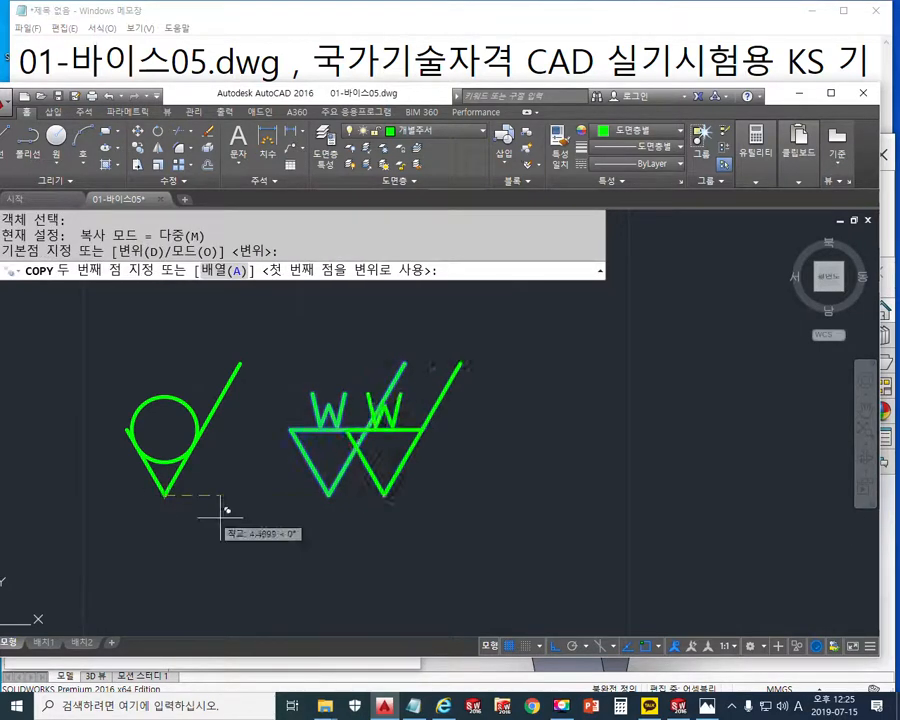
{"action": "left_click", "coordinate": [329, 492]}
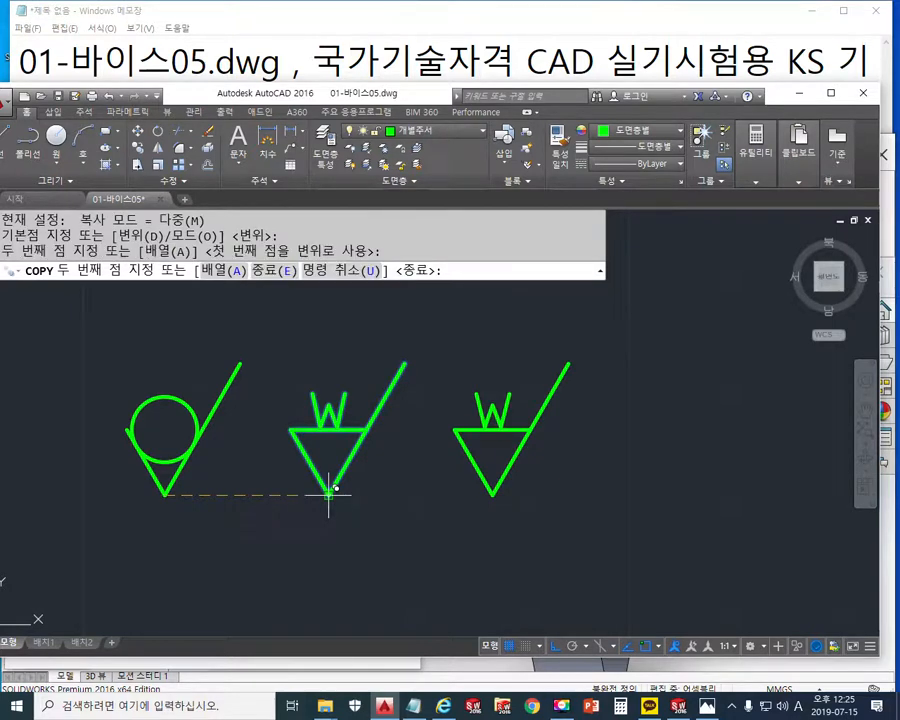
{"action": "left_click", "coordinate": [492, 492]}
{"action": "key", "text": "Return"}
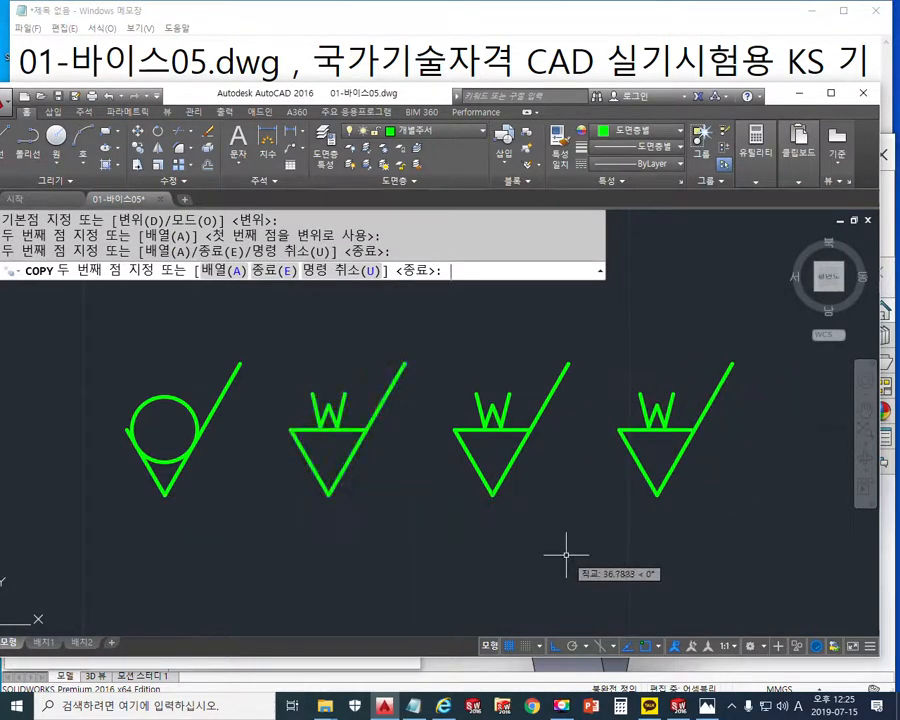
Change the letter on the third roughness symbol to x
{"action": "mouse_move", "coordinate": [579, 527]}
{"action": "middle_mouse_down"}
{"action": "mouse_move", "coordinate": [536, 500]}
{"action": "mouse_move", "coordinate": [508, 508]}
{"action": "middle_mouse_up"}
{"action": "mouse_move", "coordinate": [419, 380]}
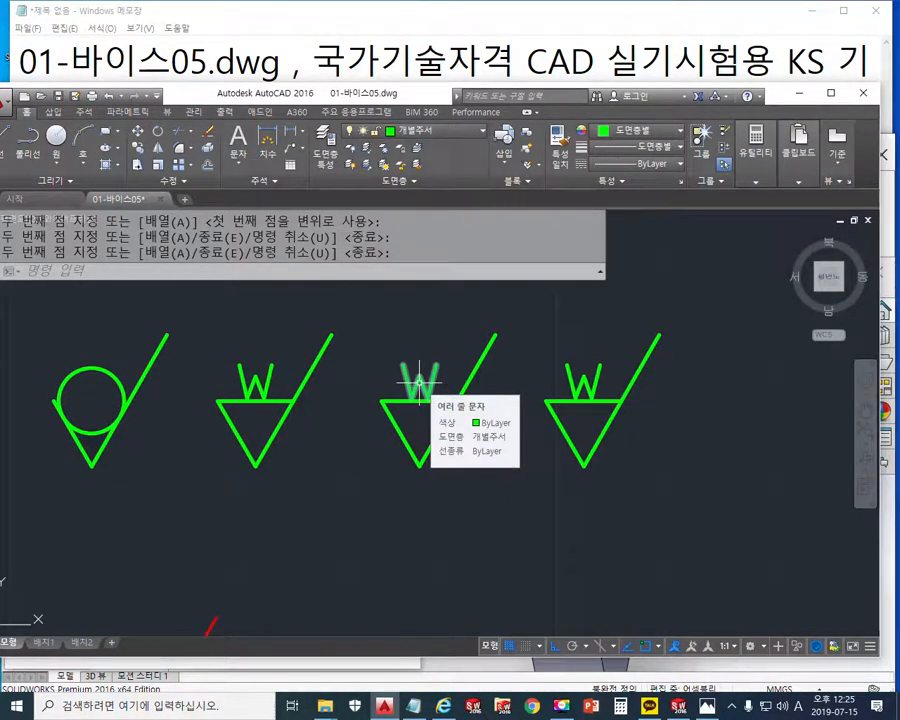
{"action": "double_click", "coordinate": [419, 380]}
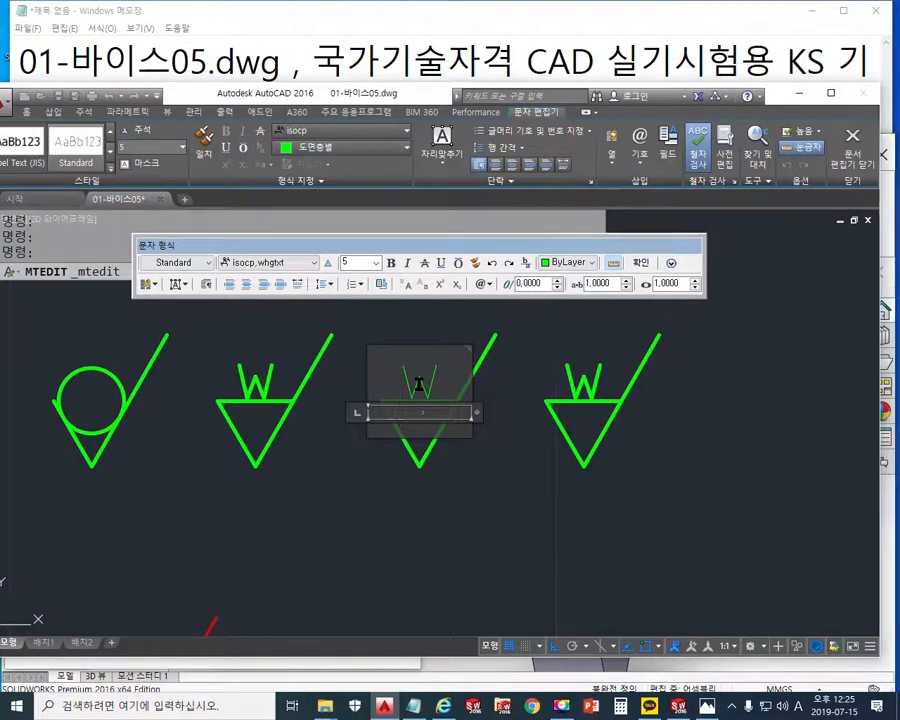
{"action": "double_click", "coordinate": [419, 385]}
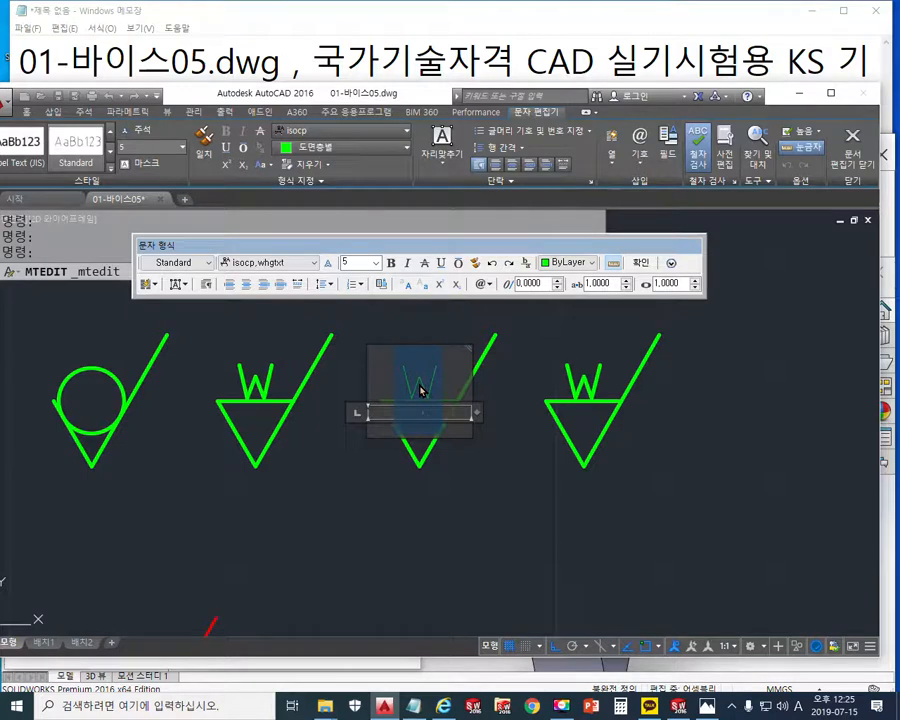
{"action": "type", "text": "X"}
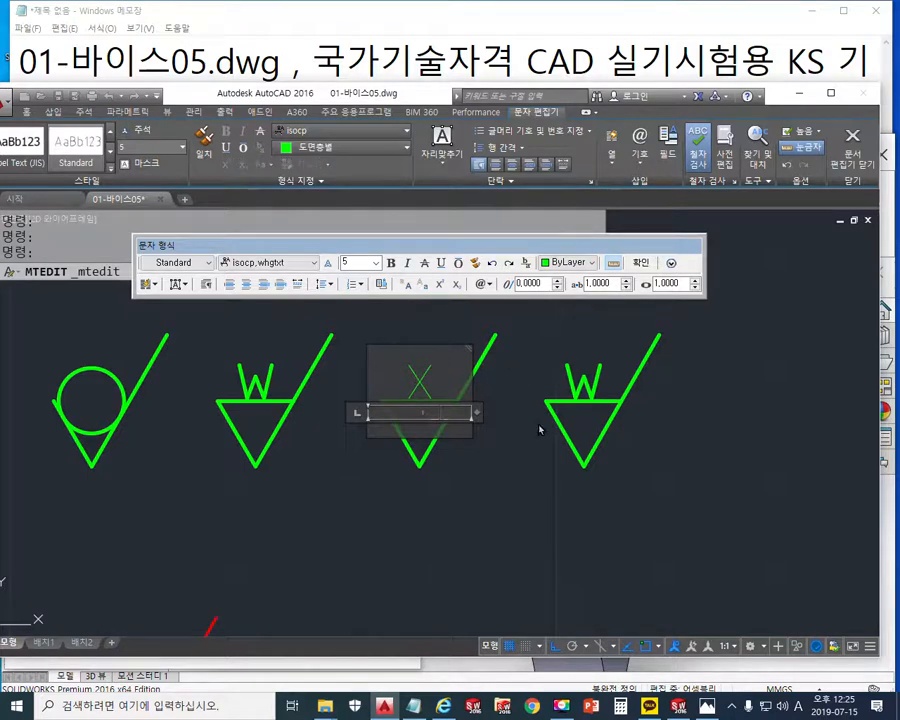
{"action": "left_click", "coordinate": [540, 467]}
Change the letter on the fourth roughness symbol to y
{"action": "double_click", "coordinate": [577, 380]}
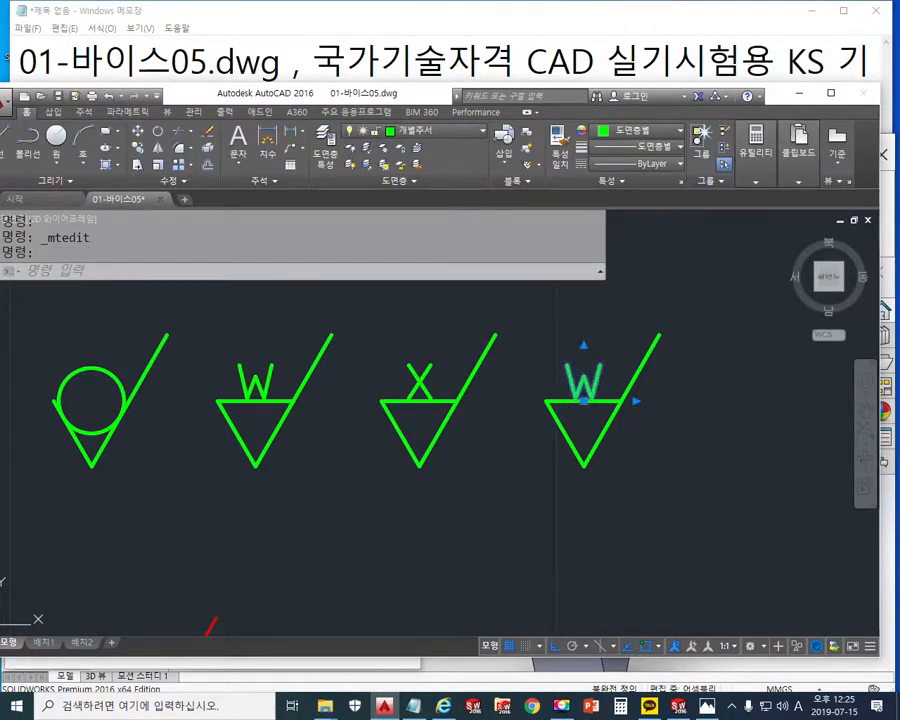
{"action": "double_click", "coordinate": [575, 383]}
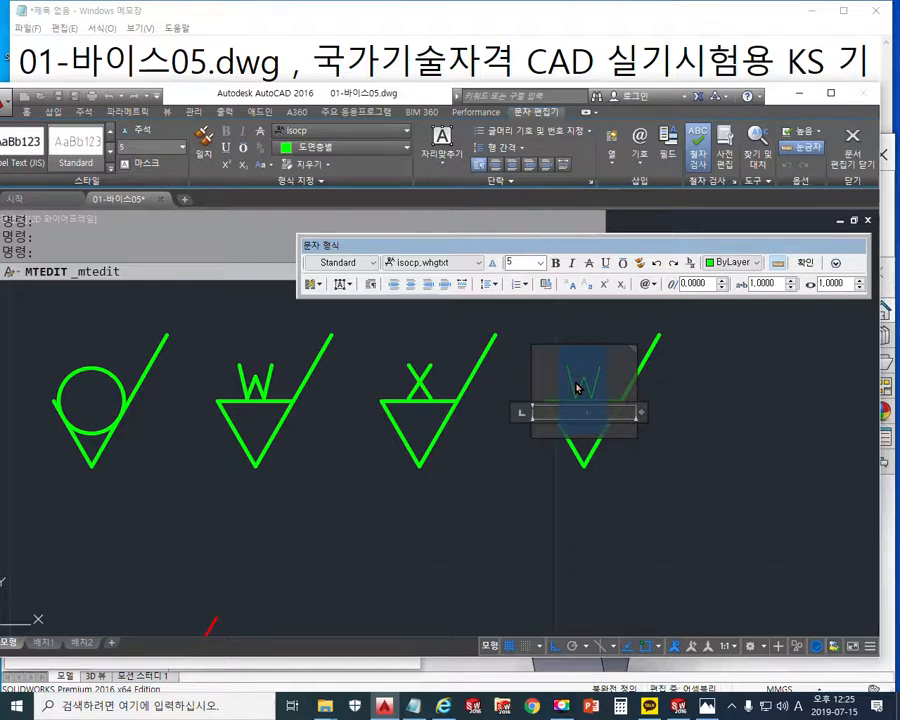
{"action": "type", "text": "y"}
{"action": "left_click", "coordinate": [522, 506]}
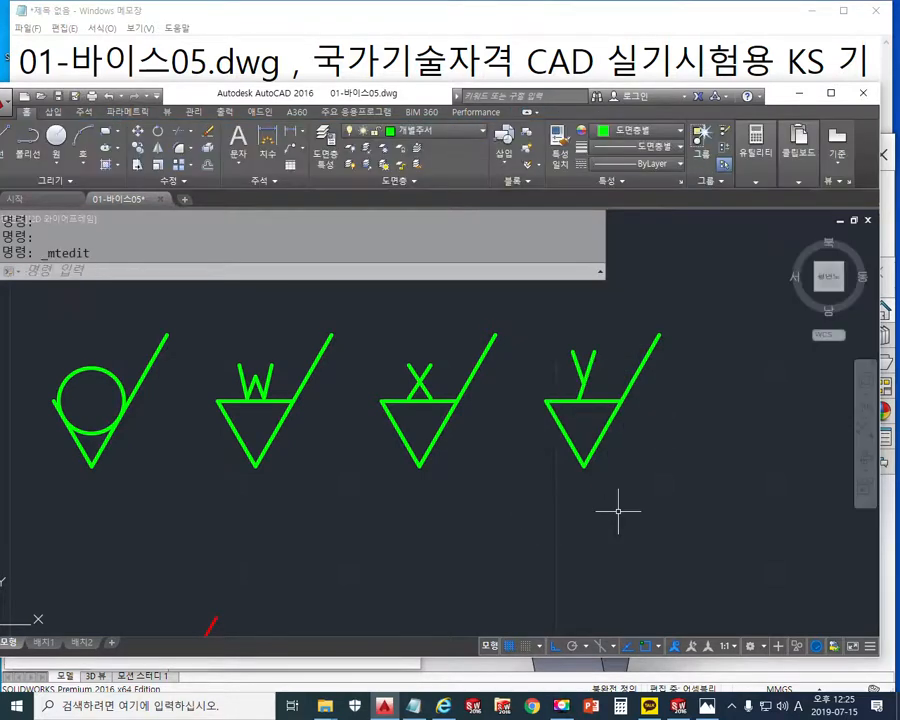
Add multiline text of height 5 above the symbols, reading an opening parenthesis, two commas spaced apart and a closing parenthesis
{"action": "mouse_move", "coordinate": [344, 406]}
{"action": "middle_mouse_down"}
{"action": "mouse_move", "coordinate": [381, 473]}
{"action": "mouse_move", "coordinate": [403, 458]}
{"action": "middle_mouse_up"}
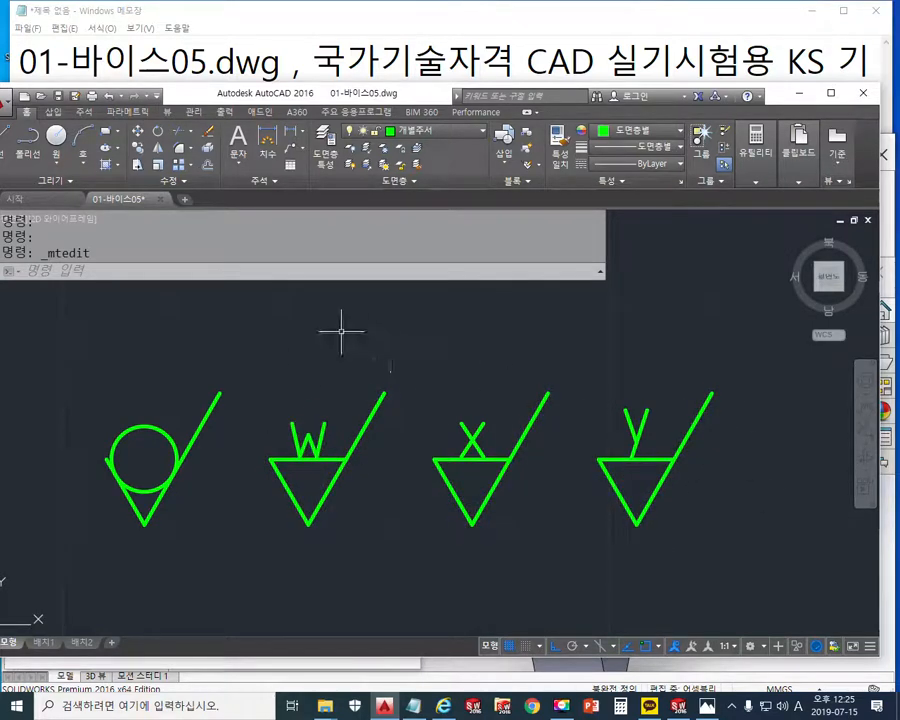
{"action": "middle_click_drag", "start_coordinate": [340, 326], "coordinate": [332, 348]}
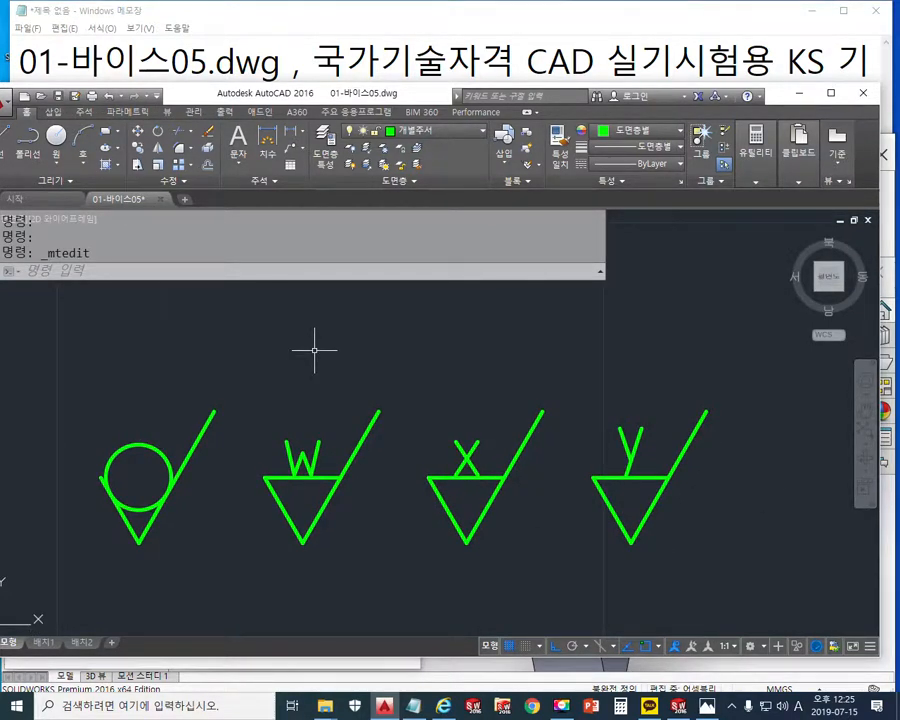
{"action": "type", "text": "mt"}
{"action": "key", "text": "Return"}
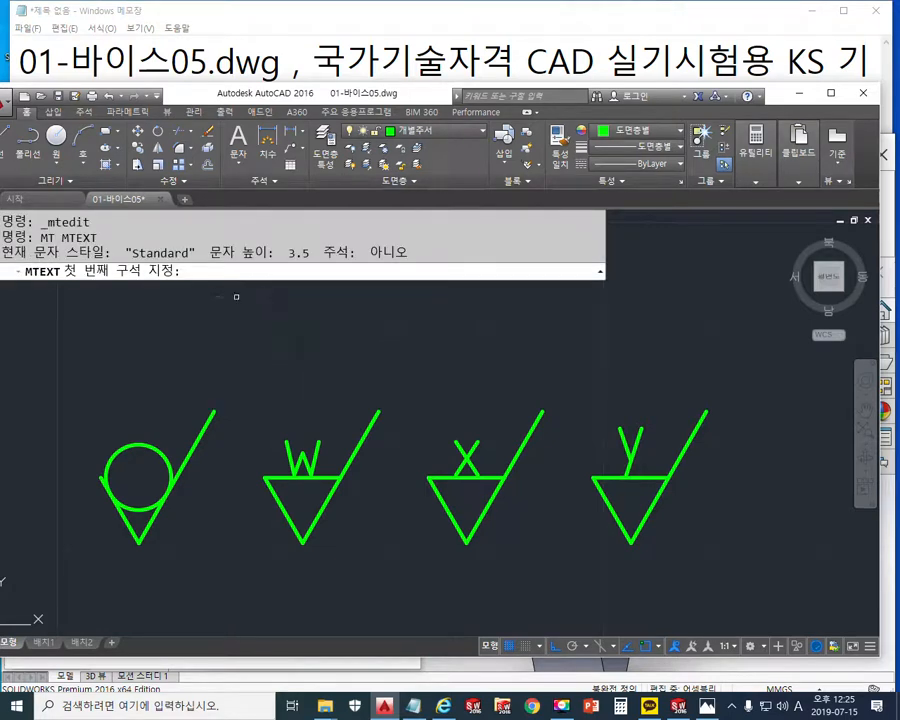
{"action": "left_click", "coordinate": [236, 296]}
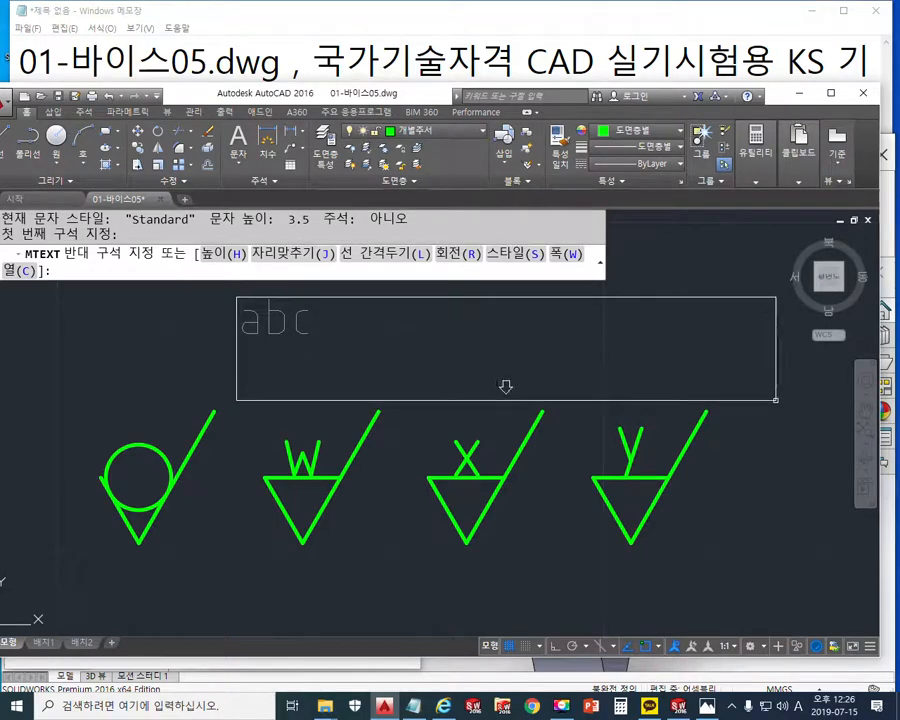
{"action": "left_click", "coordinate": [504, 390]}
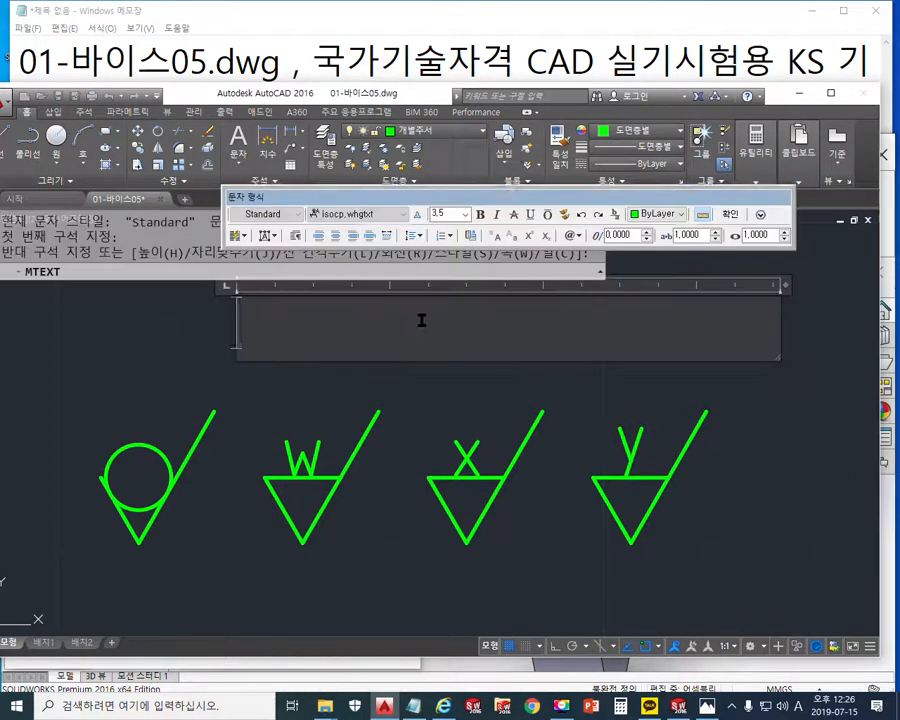
{"action": "left_click", "coordinate": [450, 214]}
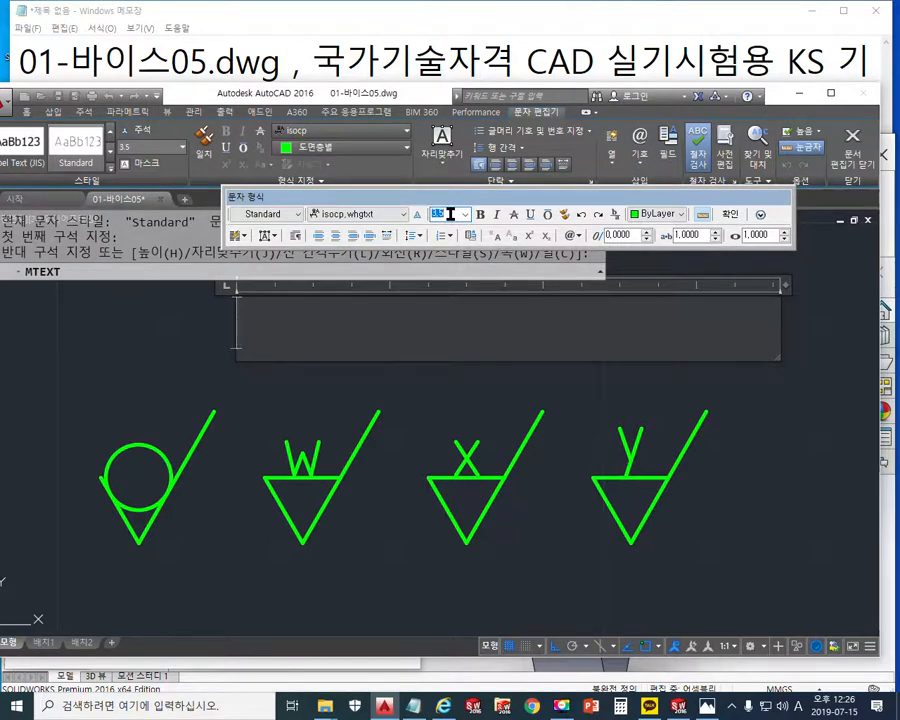
{"action": "type", "text": "5"}
{"action": "key", "text": "Return"}
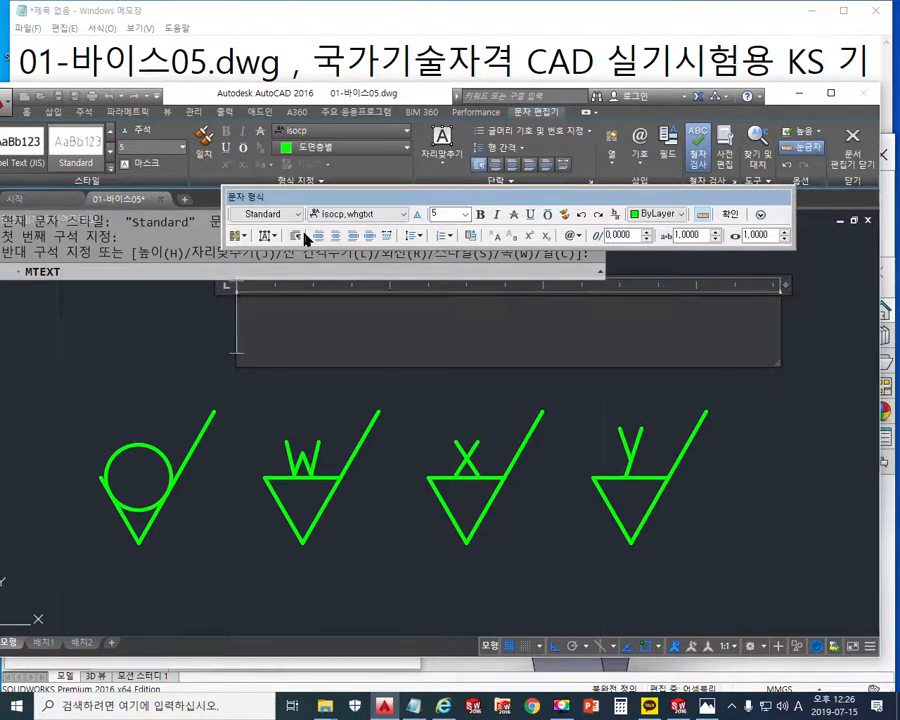
{"action": "type", "text": "("}
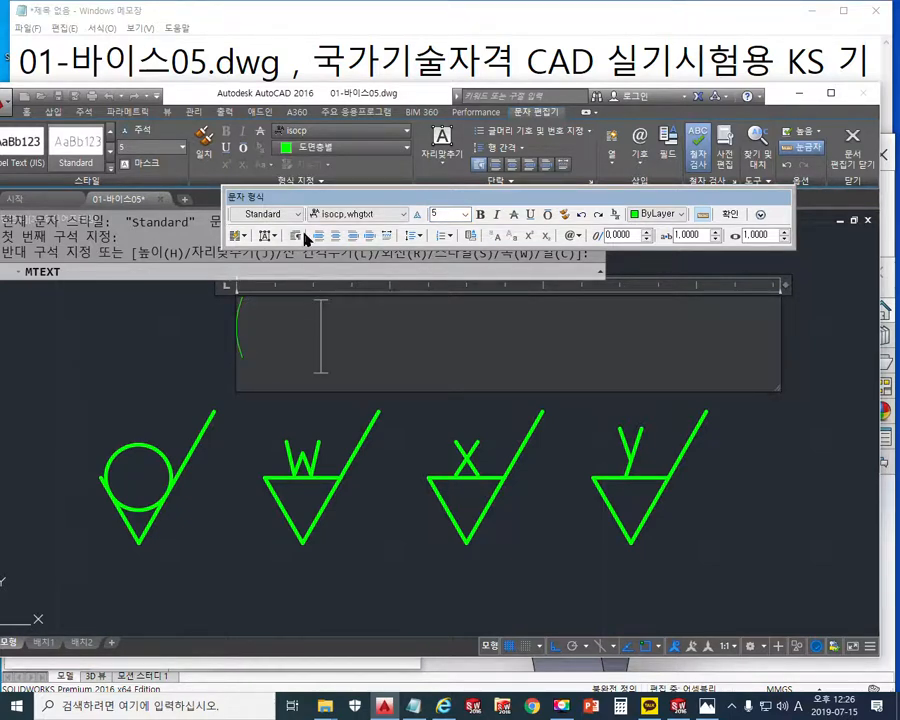
{"action": "type", "text": "    /  "}
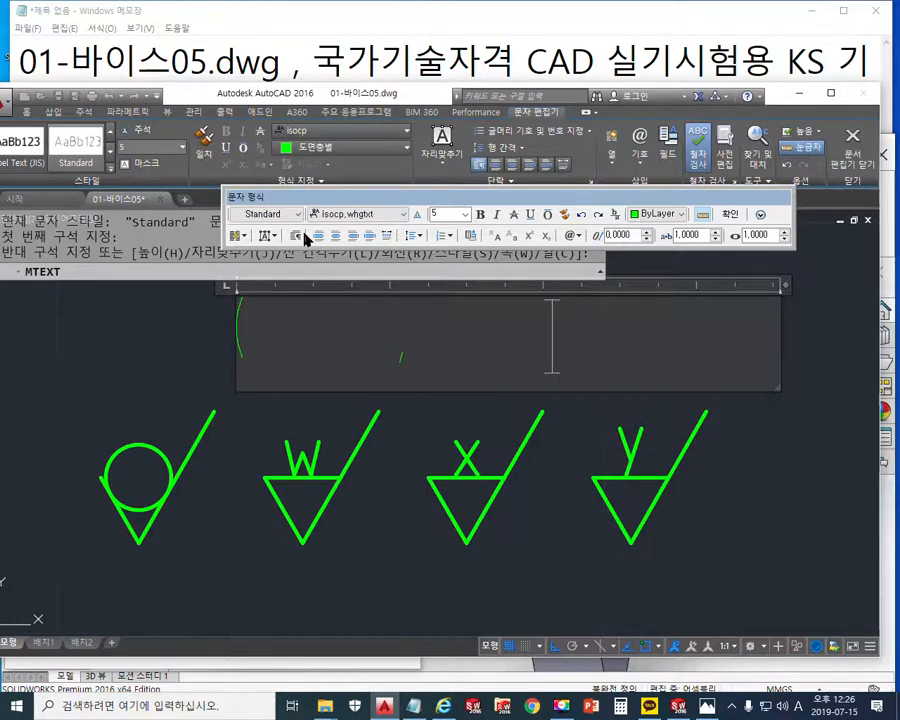
{"action": "type", "text": "  /    )"}
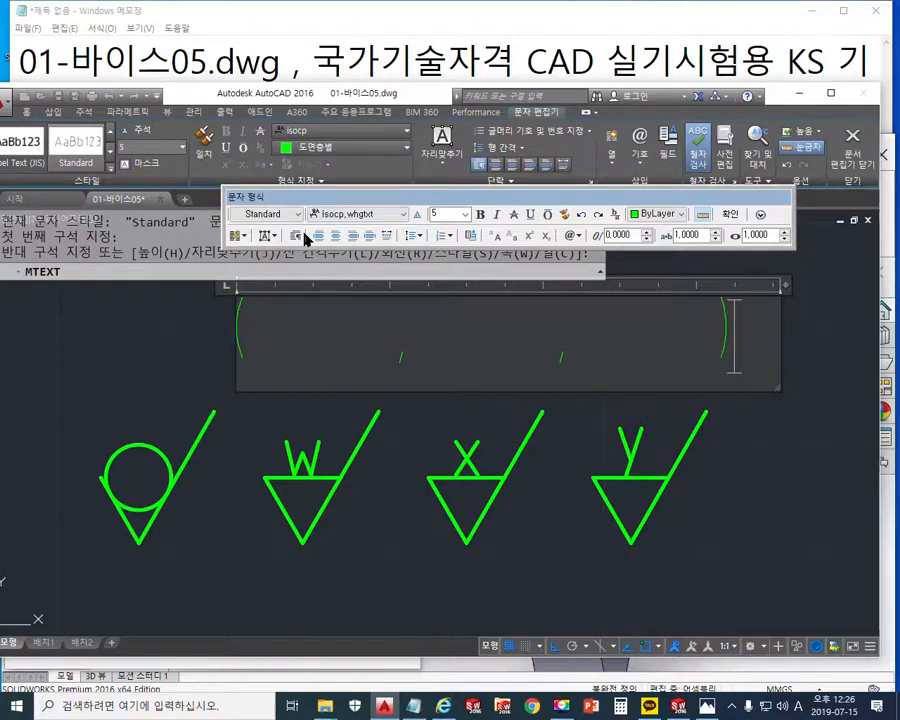
{"action": "left_click", "coordinate": [388, 527]}
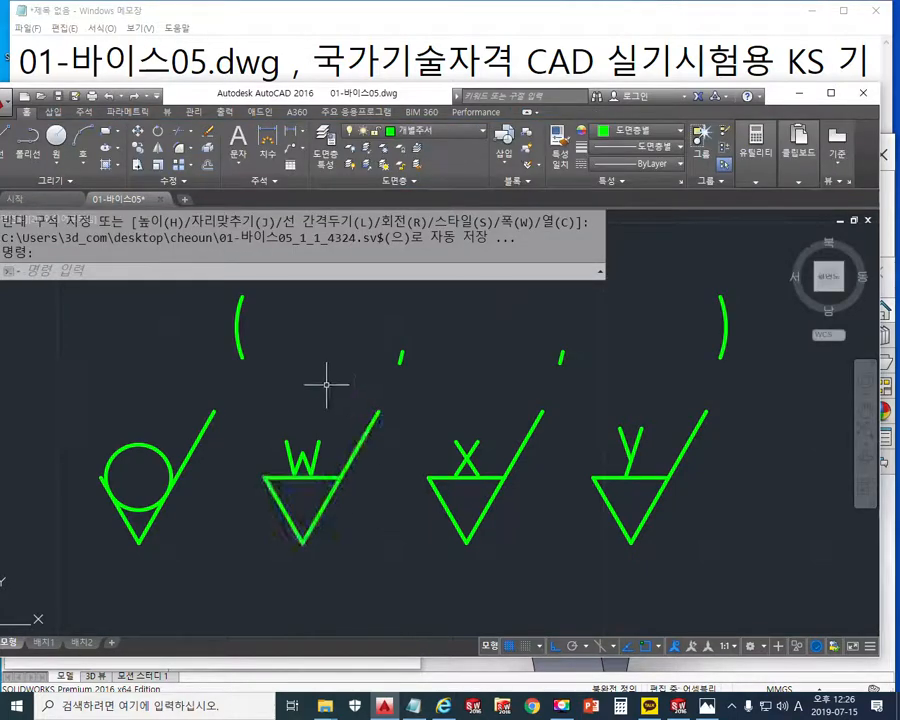
Move the parenthesis text down without object snap or ortho so it encloses and separates the w, x and y symbols
{"action": "type", "text": "m"}
{"action": "key", "text": "Return"}
{"action": "left_click", "coordinate": [297, 321]}
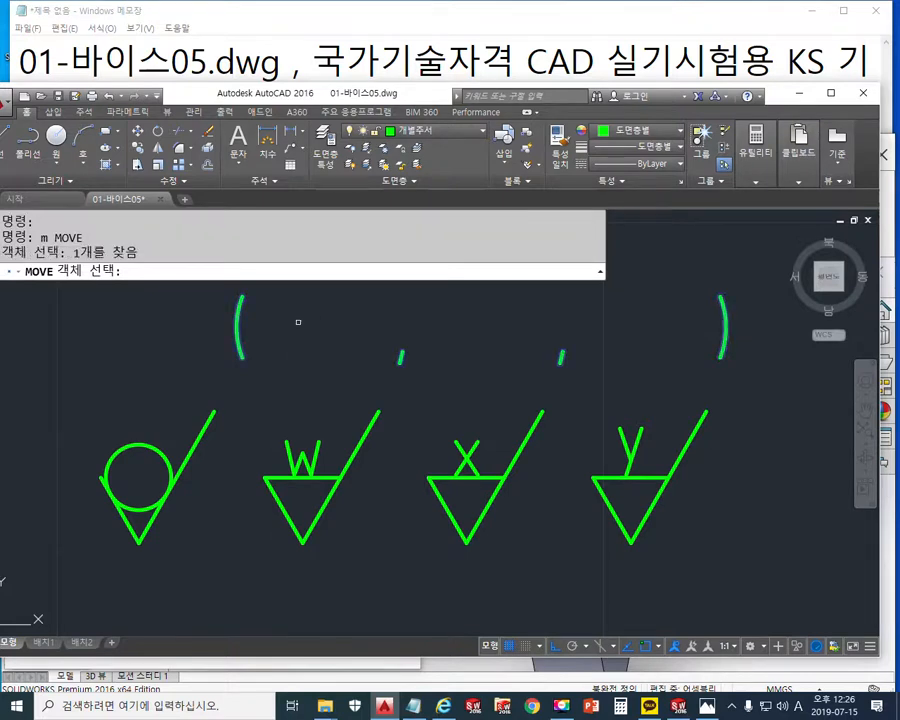
{"action": "key", "text": "Return"}
{"action": "left_click", "coordinate": [296, 322]}
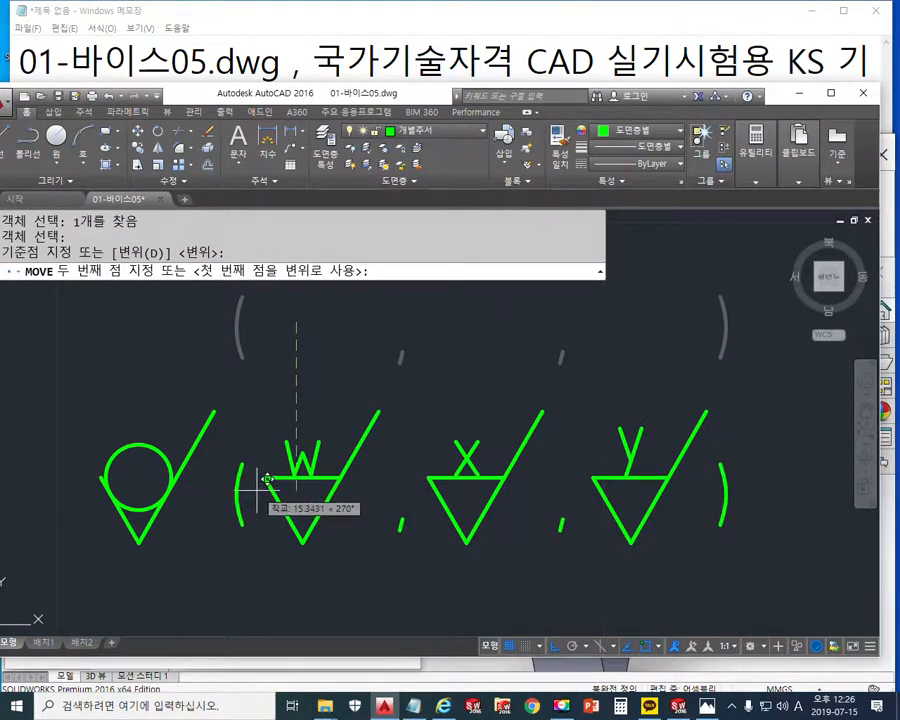
{"action": "key", "text": "F3"}
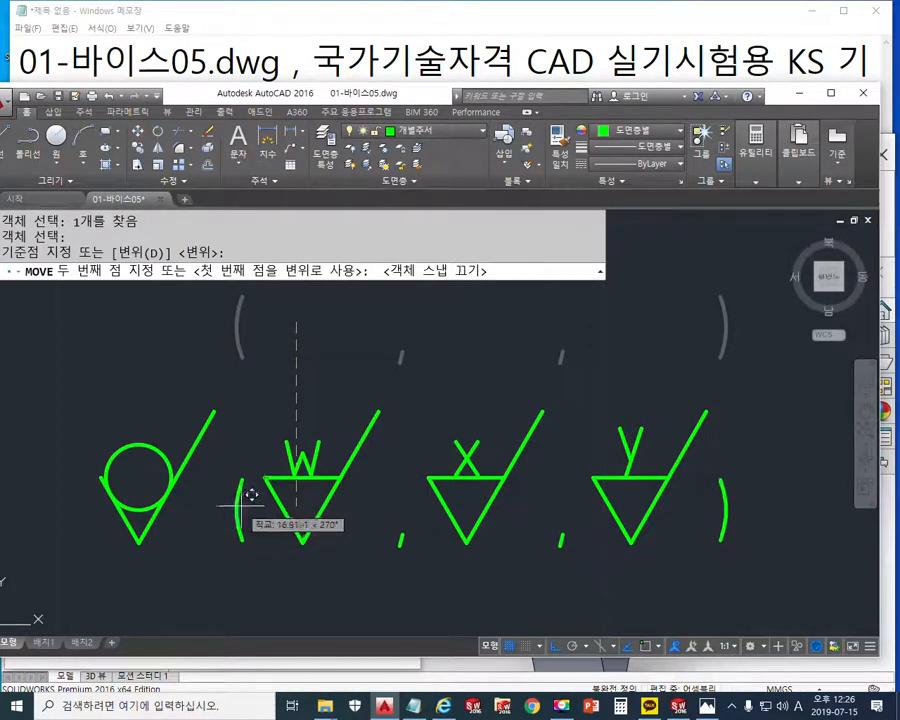
{"action": "key", "text": "F8"}
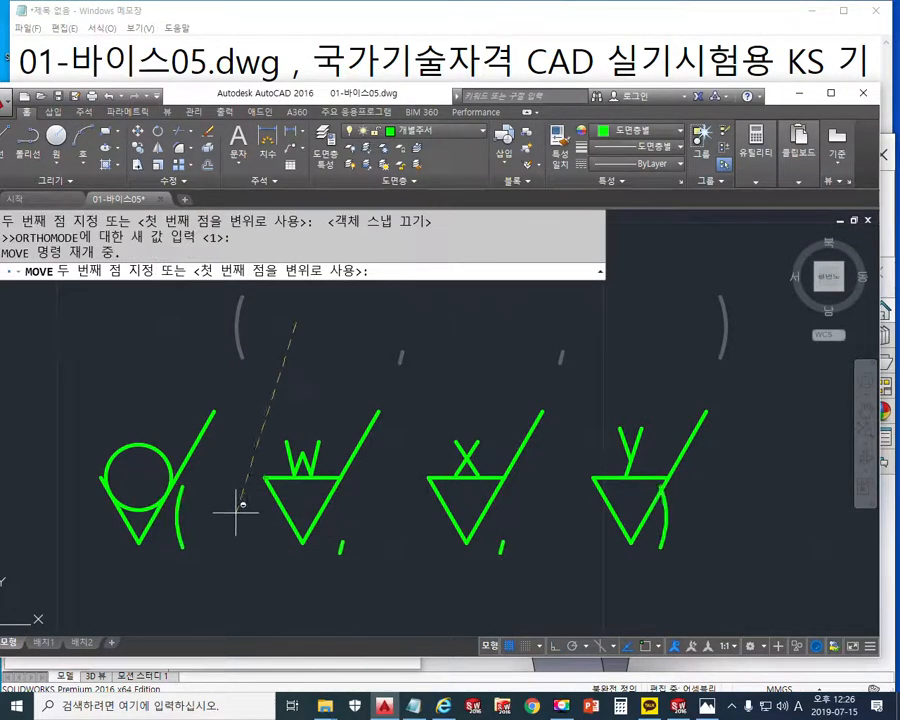
{"action": "left_click", "coordinate": [289, 501]}
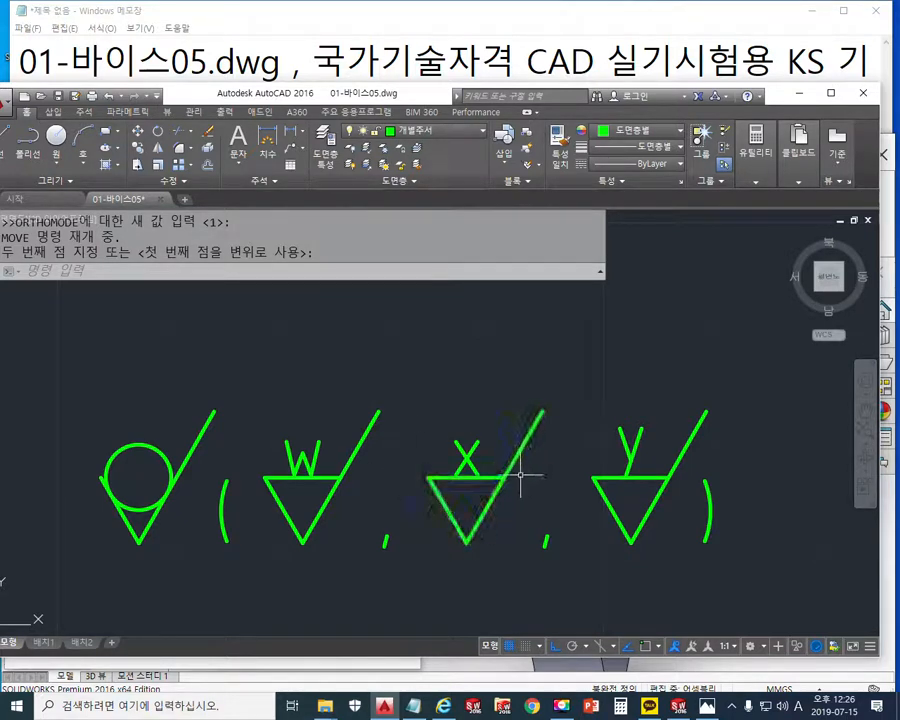
Copy the w roughness symbol from its lower tip to the empty area beyond the closing parenthesis
{"action": "type", "text": "CO"}
{"action": "key", "text": "Return"}
{"action": "left_click", "coordinate": [347, 563]}
{"action": "key", "text": "Return"}
{"action": "left_click", "coordinate": [303, 543]}
{"action": "middle_click_drag", "start_coordinate": [734, 556], "coordinate": [303, 511]}
{"action": "left_click", "coordinate": [474, 514]}
{"action": "key", "text": "Return"}
{"action": "middle_click_drag", "start_coordinate": [530, 500], "coordinate": [575, 473]}
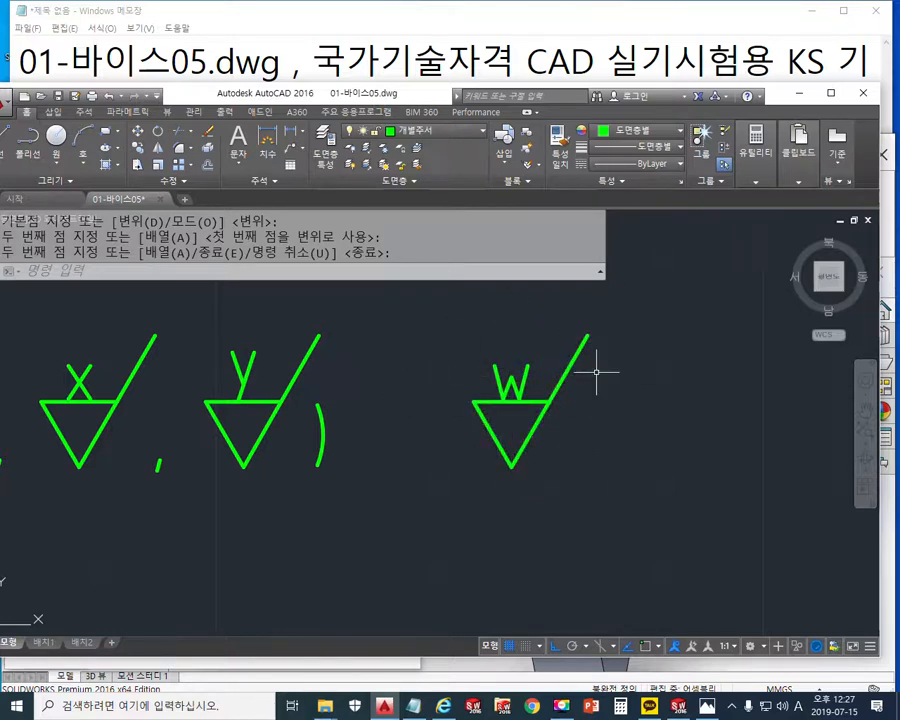
Handwrite the screen notes 치수, 도면 : 가는 and SC 1/2 beside the copied w symbol, and clear them
{"action": "left_click_drag", "start_coordinate": [643, 234], "coordinate": [662, 290]}
{"action": "left_click_drag", "start_coordinate": [678, 230], "coordinate": [681, 292]}
{"action": "left_click_drag", "start_coordinate": [722, 230], "coordinate": [728, 305]}
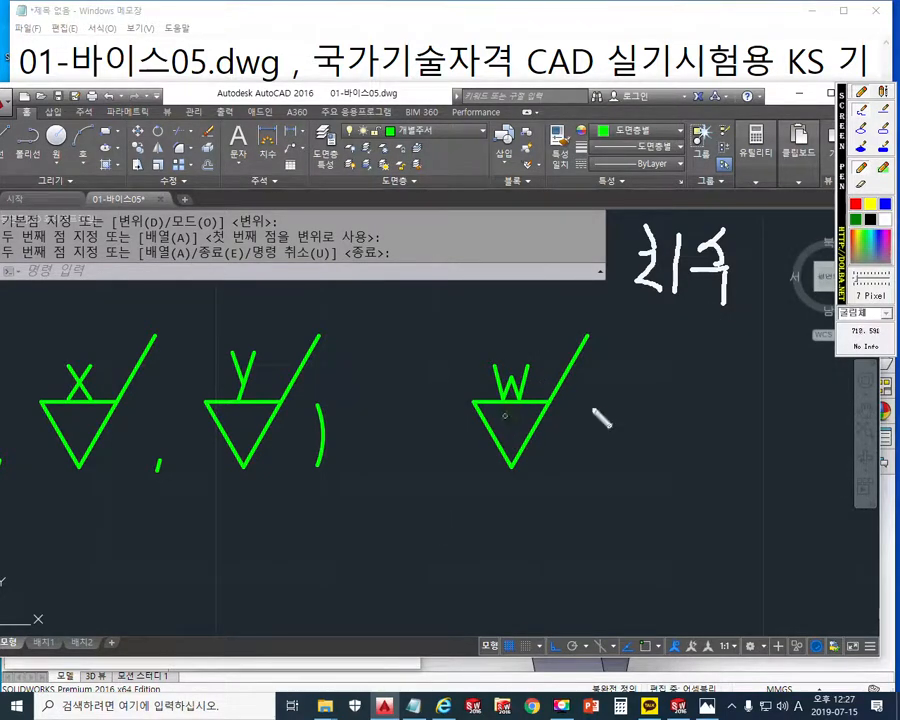
{"action": "mouse_move", "coordinate": [645, 341]}
{"action": "left_mouse_down"}
{"action": "mouse_move", "coordinate": [648, 376]}
{"action": "mouse_move", "coordinate": [668, 385]}
{"action": "left_mouse_up"}
{"action": "left_click_drag", "start_coordinate": [686, 342], "coordinate": [686, 380]}
{"action": "mouse_move", "coordinate": [700, 344]}
{"action": "left_mouse_down"}
{"action": "mouse_move", "coordinate": [724, 380]}
{"action": "mouse_move", "coordinate": [770, 398]}
{"action": "mouse_move", "coordinate": [790, 382]}
{"action": "mouse_move", "coordinate": [812, 385]}
{"action": "mouse_move", "coordinate": [829, 410]}
{"action": "left_mouse_up"}
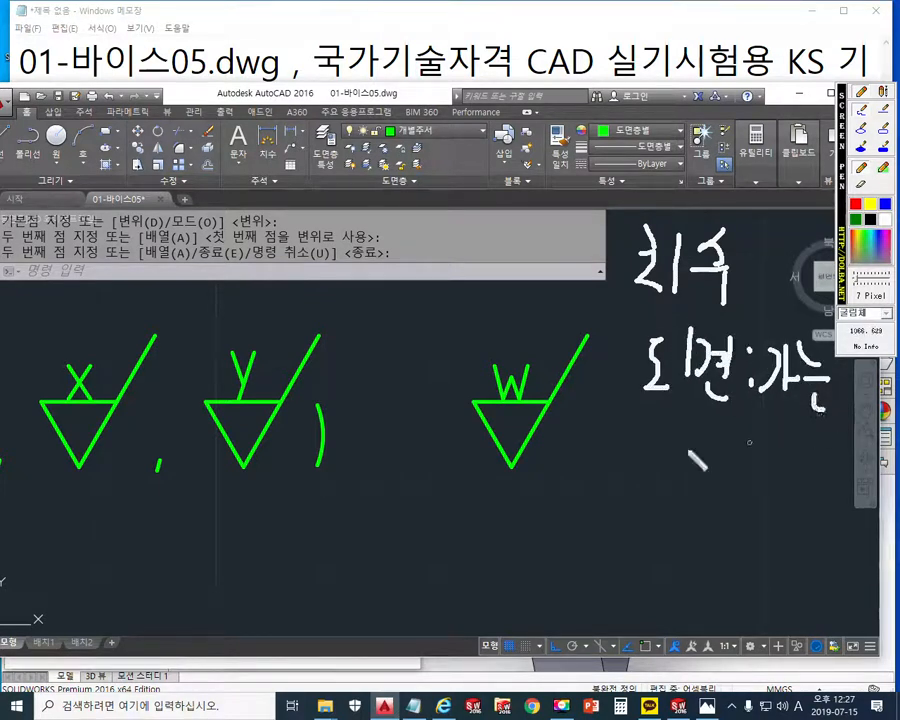
{"action": "left_click_drag", "start_coordinate": [664, 440], "coordinate": [637, 478]}
{"action": "mouse_move", "coordinate": [703, 446]}
{"action": "left_mouse_down"}
{"action": "mouse_move", "coordinate": [682, 468]}
{"action": "mouse_move", "coordinate": [704, 478]}
{"action": "left_mouse_up"}
{"action": "mouse_move", "coordinate": [771, 438]}
{"action": "left_mouse_down"}
{"action": "mouse_move", "coordinate": [776, 483]}
{"action": "mouse_move", "coordinate": [823, 481]}
{"action": "left_mouse_up"}
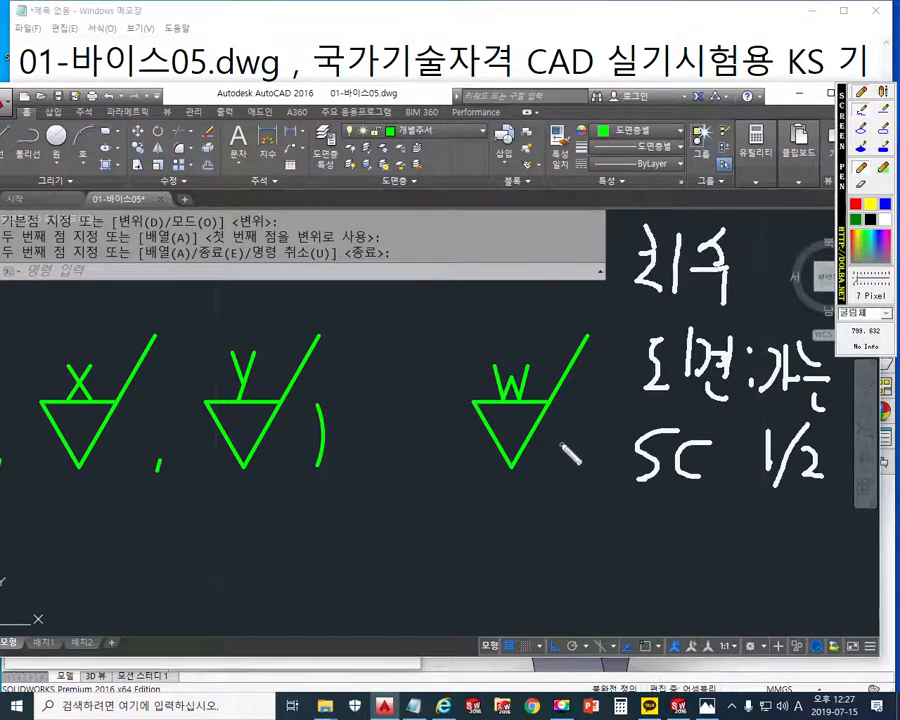
{"action": "key", "text": "Escape"}
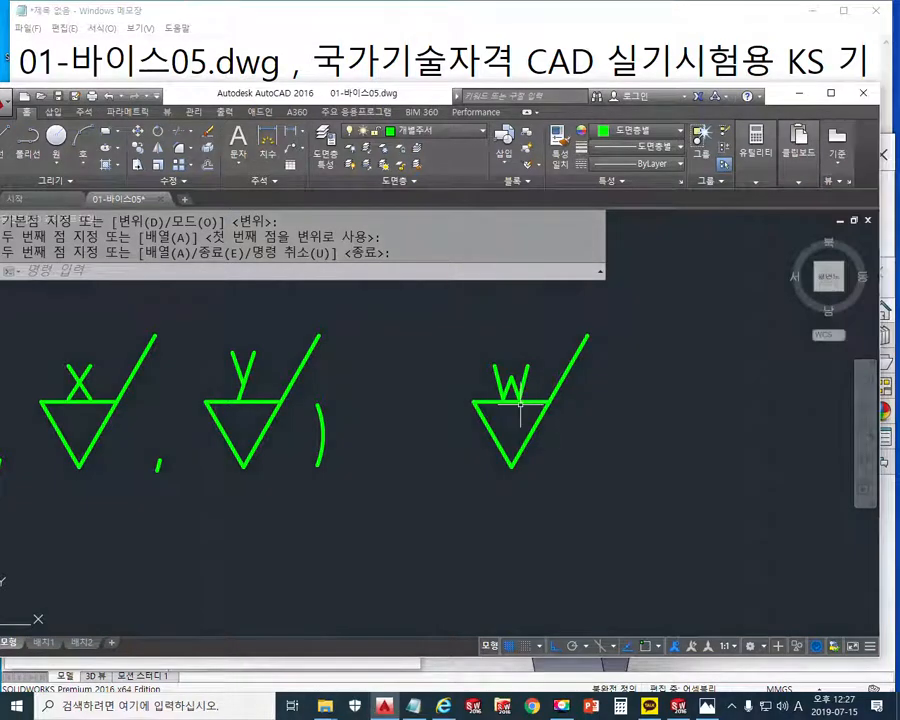
Change the copied w symbol and its letter to the 가는실선 layer
{"action": "left_click", "coordinate": [577, 518]}
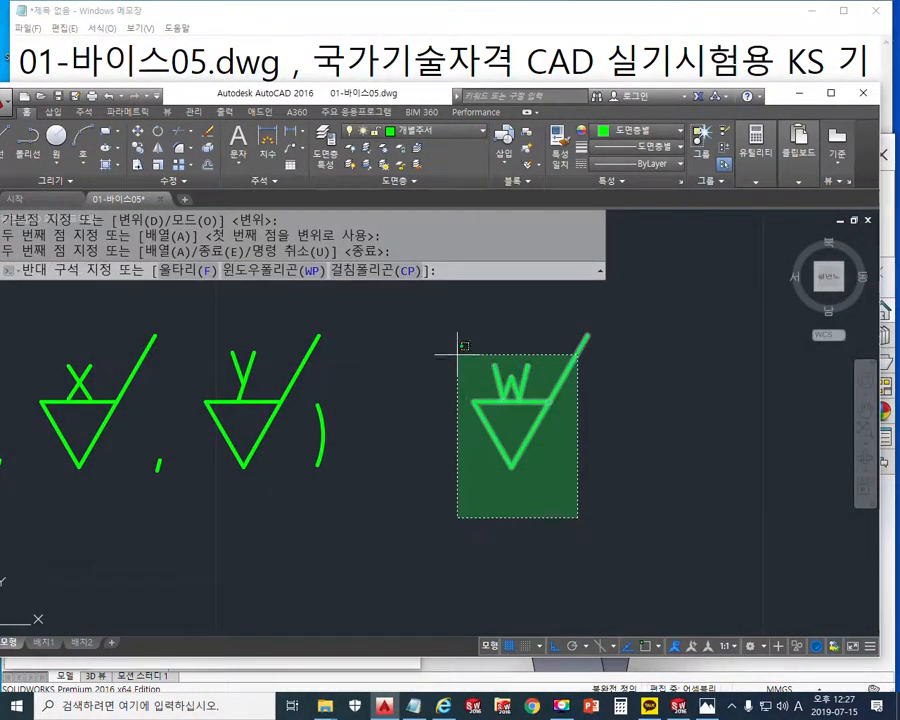
{"action": "left_click", "coordinate": [460, 348]}
{"action": "left_click", "coordinate": [418, 132]}
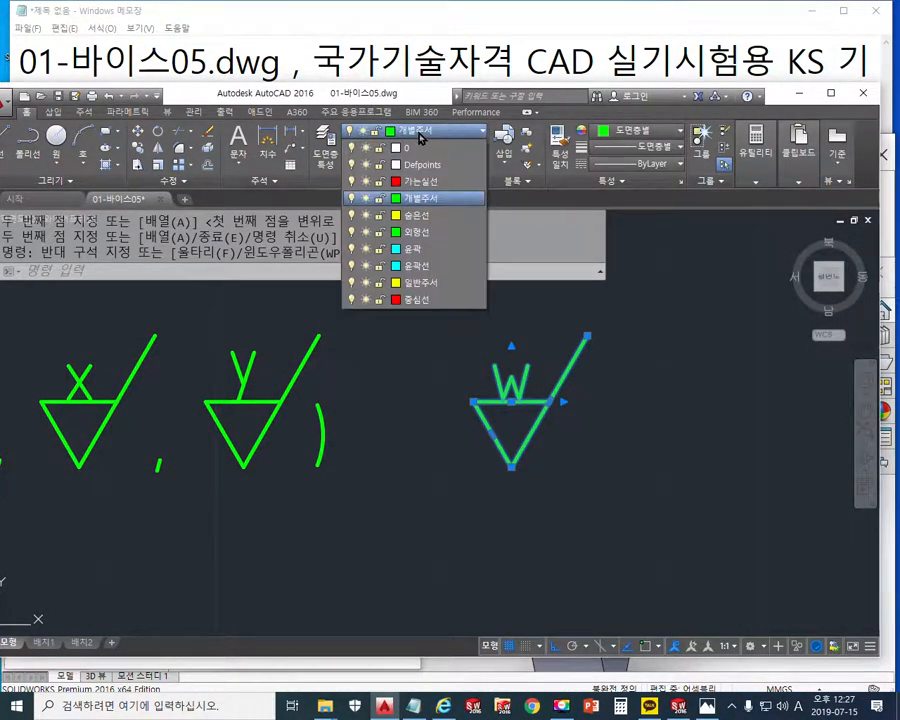
{"action": "left_click", "coordinate": [430, 182]}
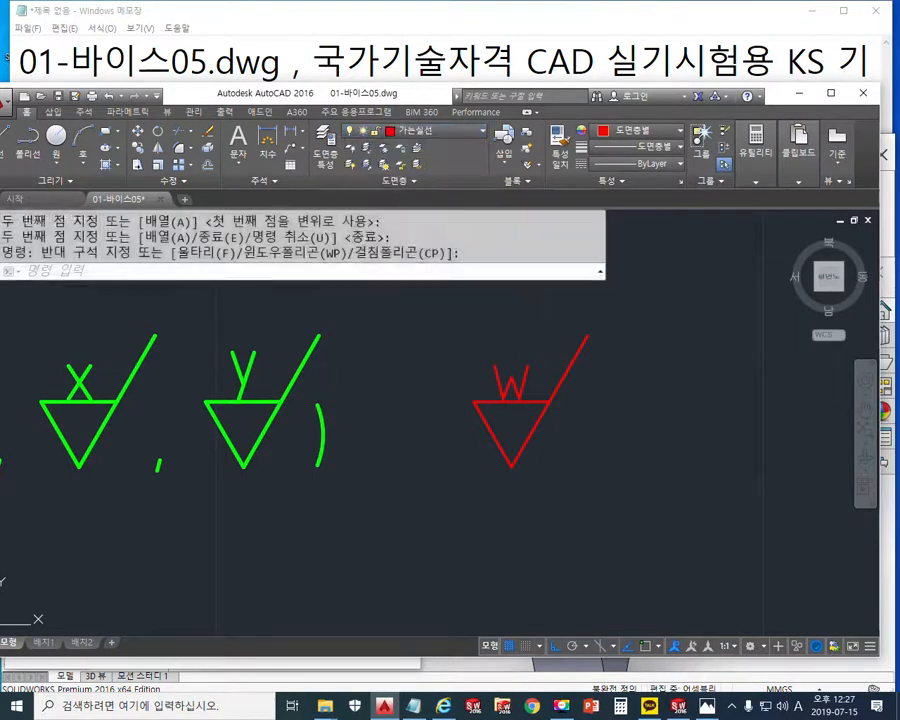
{"action": "key", "text": "Escape"}
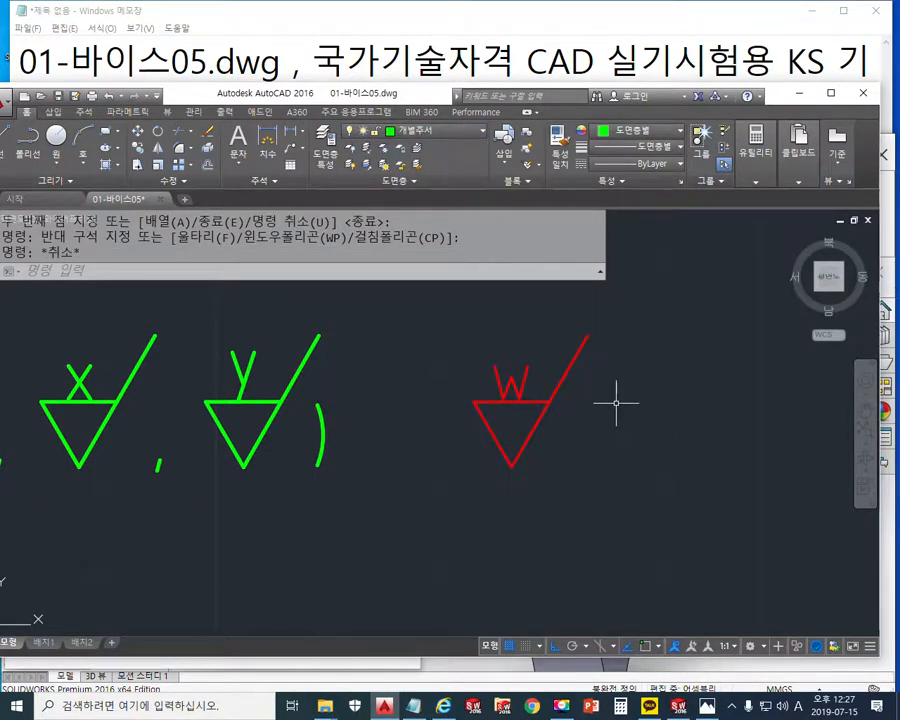
Scale the red w symbol by 1/2 about its lower tip, with object snap turned on
{"action": "middle_click_drag", "start_coordinate": [634, 420], "coordinate": [599, 421]}
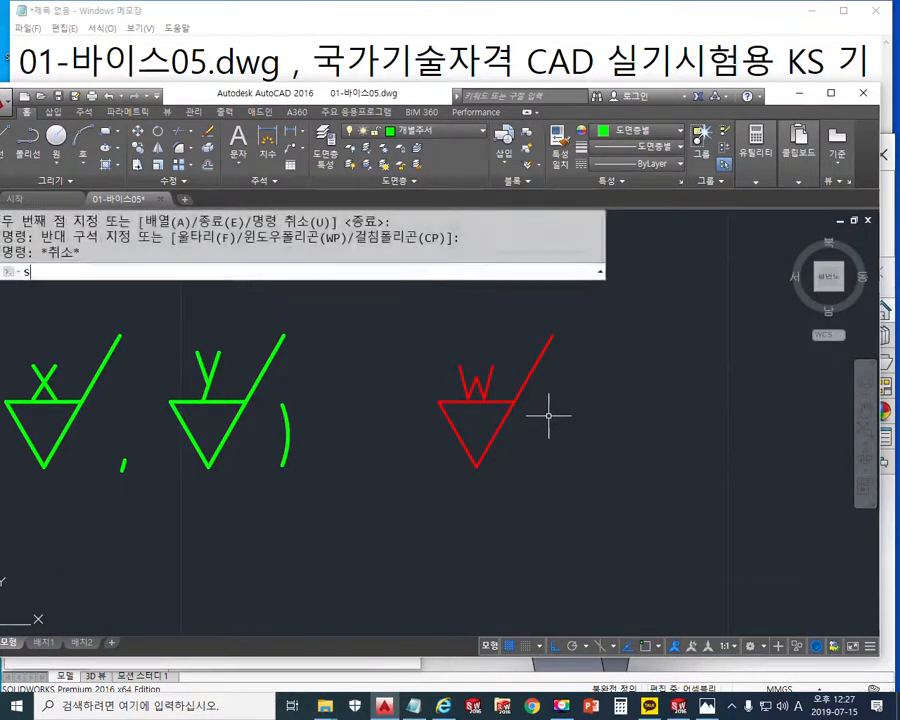
{"action": "type", "text": "sc"}
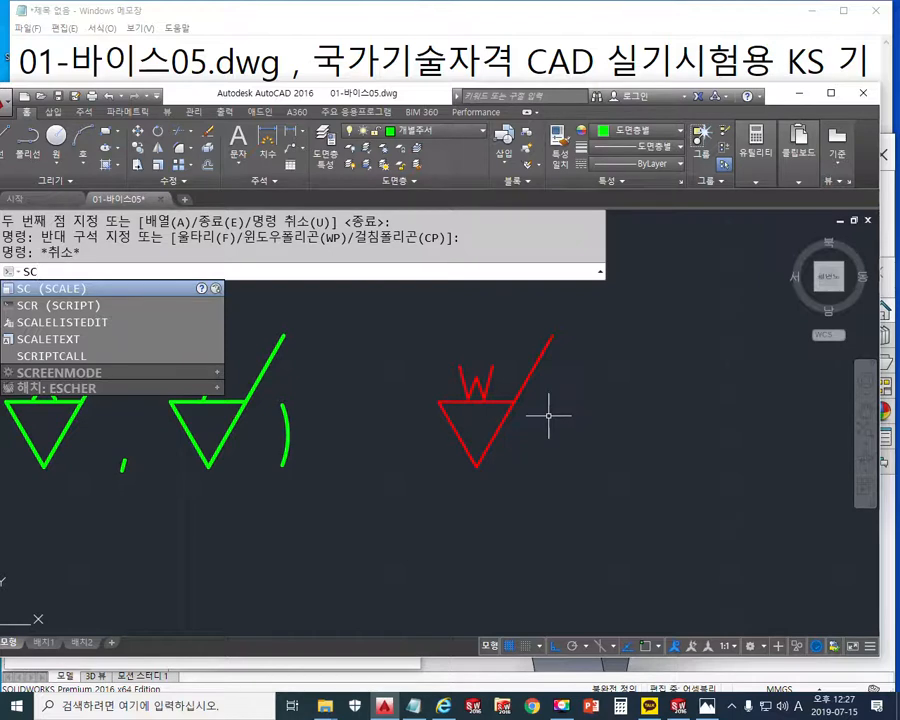
{"action": "key", "text": "Return"}
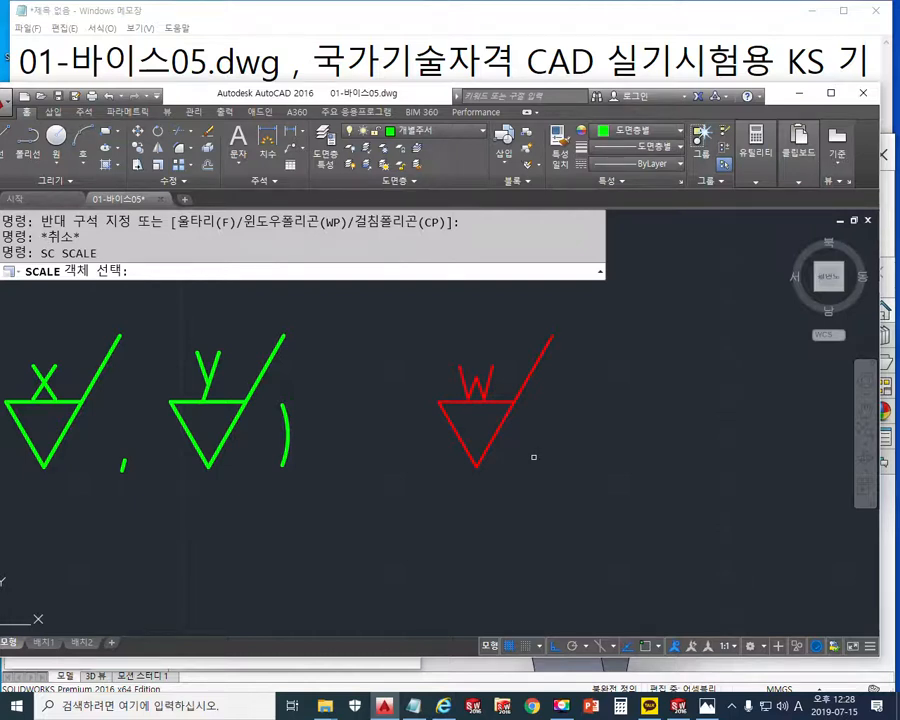
{"action": "left_click", "coordinate": [566, 488]}
{"action": "left_click", "coordinate": [420, 340]}
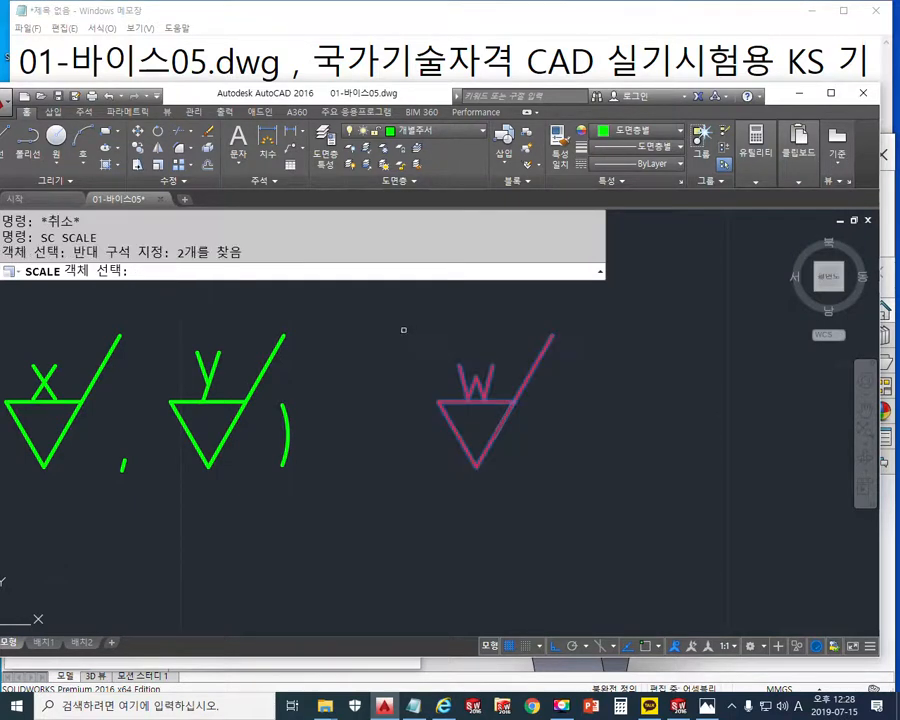
{"action": "key", "text": "Return"}
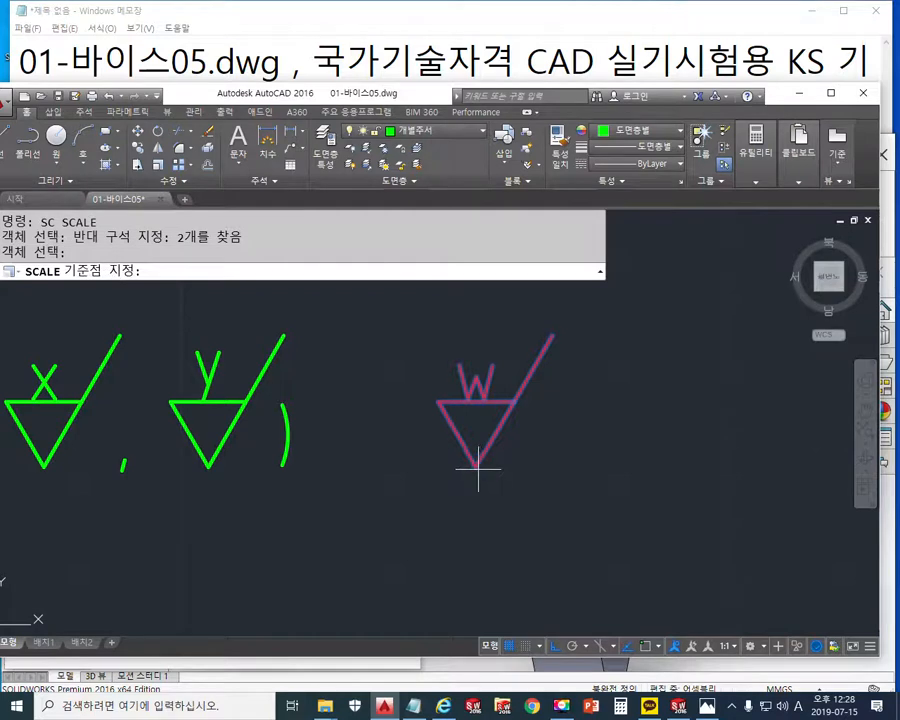
{"action": "key", "text": "F3"}
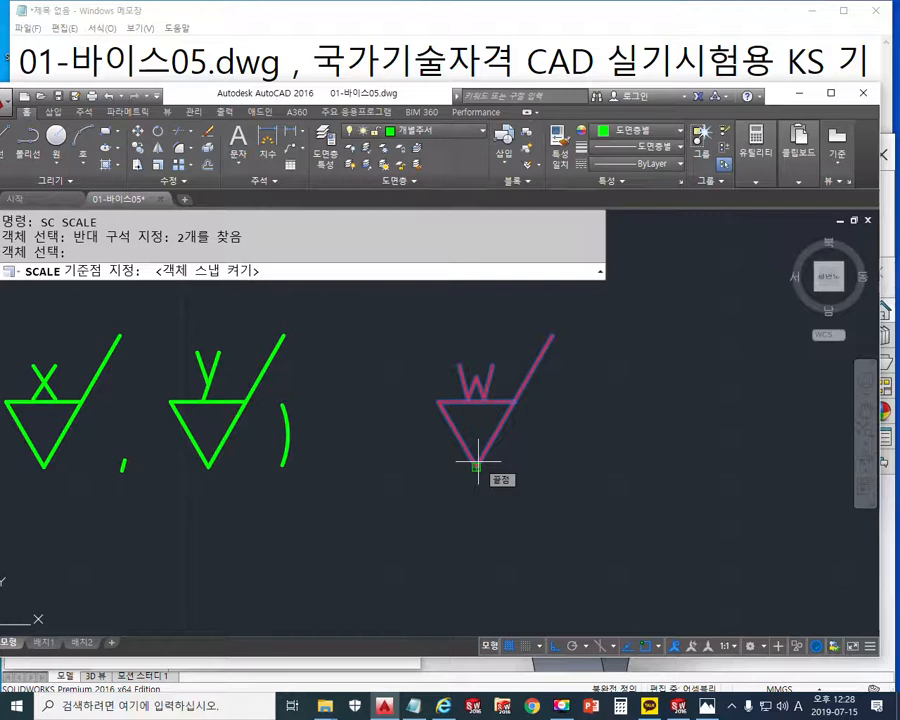
{"action": "left_click", "coordinate": [476, 465]}
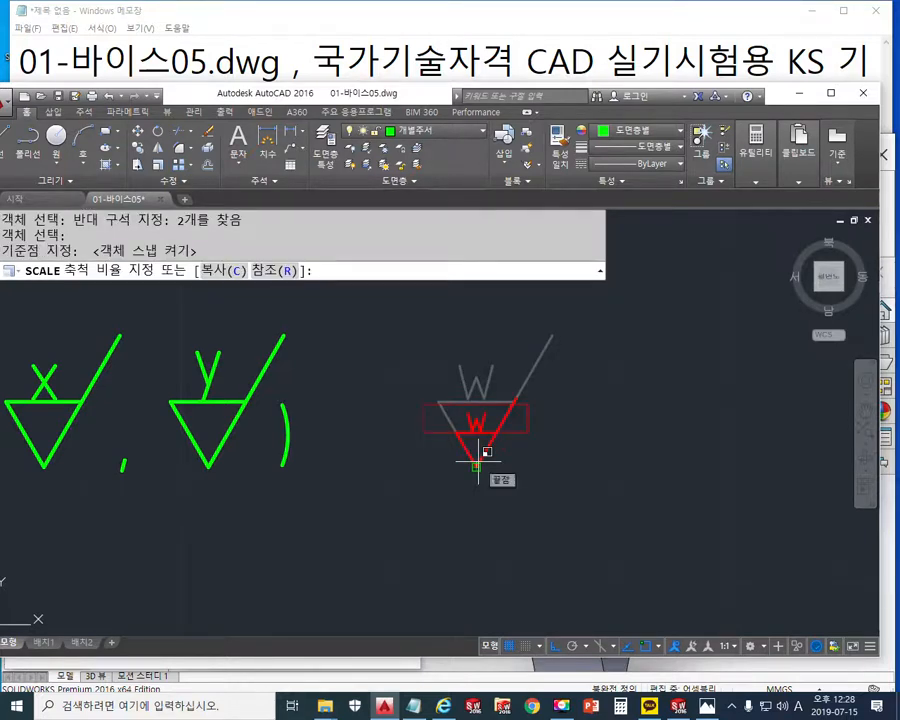
{"action": "type", "text": "1/2"}
{"action": "key", "text": "Return"}
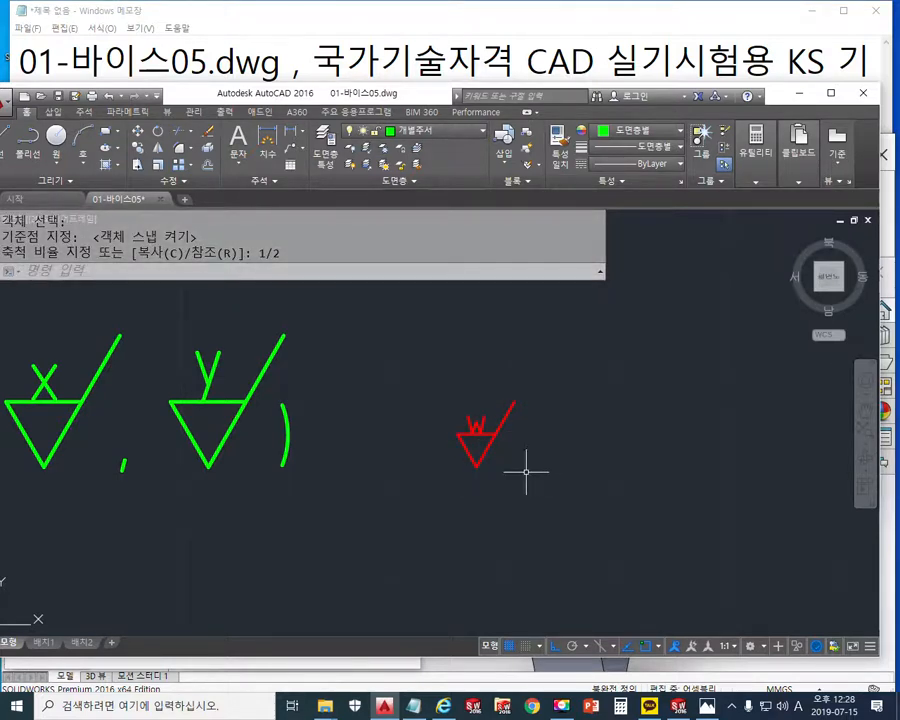
Handwrite the screen notes ar, 객, po and 기 with arrows to the red w symbol and its lower tip
{"action": "key", "text": "ctrl+1"}
{"action": "mouse_move", "coordinate": [641, 228]}
{"action": "left_mouse_down"}
{"action": "mouse_move", "coordinate": [635, 253]}
{"action": "mouse_move", "coordinate": [720, 243]}
{"action": "mouse_move", "coordinate": [712, 262]}
{"action": "left_mouse_up"}
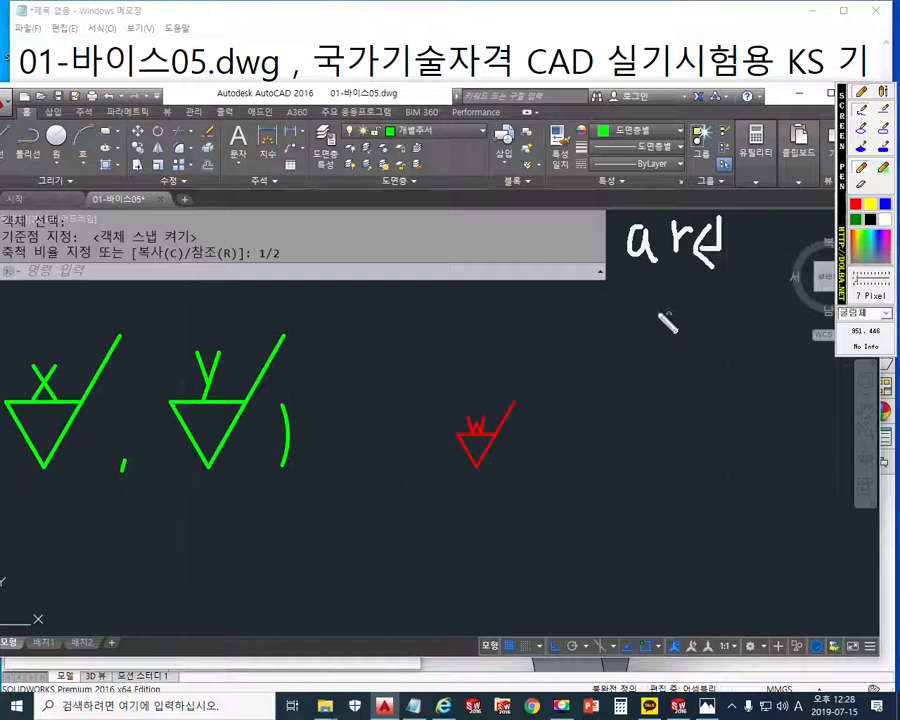
{"action": "mouse_move", "coordinate": [641, 288]}
{"action": "left_mouse_down"}
{"action": "mouse_move", "coordinate": [643, 313]}
{"action": "mouse_move", "coordinate": [680, 318]}
{"action": "mouse_move", "coordinate": [676, 342]}
{"action": "left_mouse_up"}
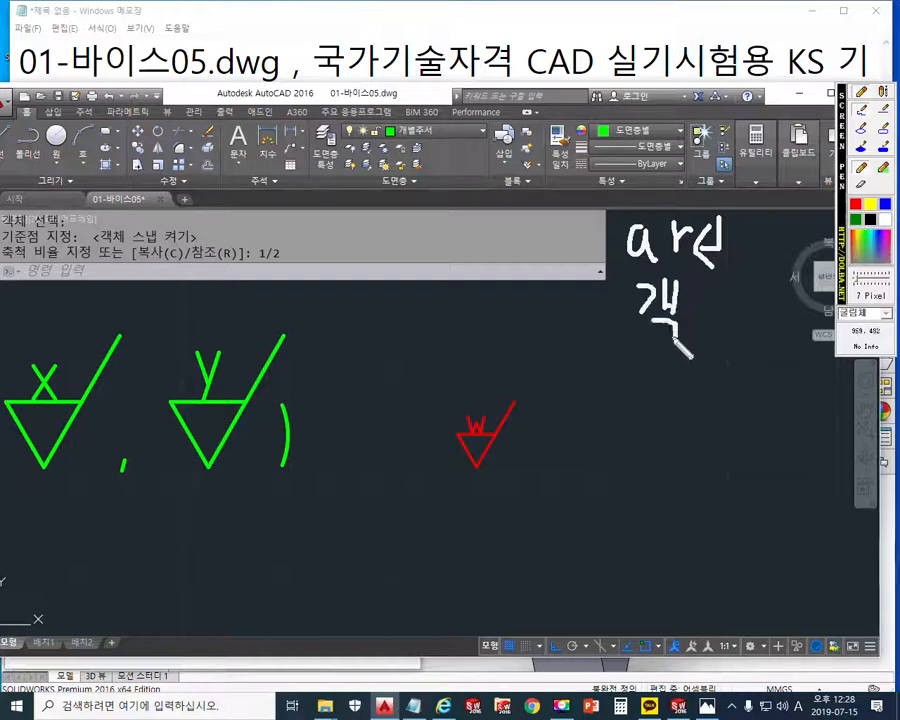
{"action": "mouse_move", "coordinate": [640, 302]}
{"action": "left_mouse_down"}
{"action": "mouse_move", "coordinate": [524, 402]}
{"action": "mouse_move", "coordinate": [552, 404]}
{"action": "left_mouse_up"}
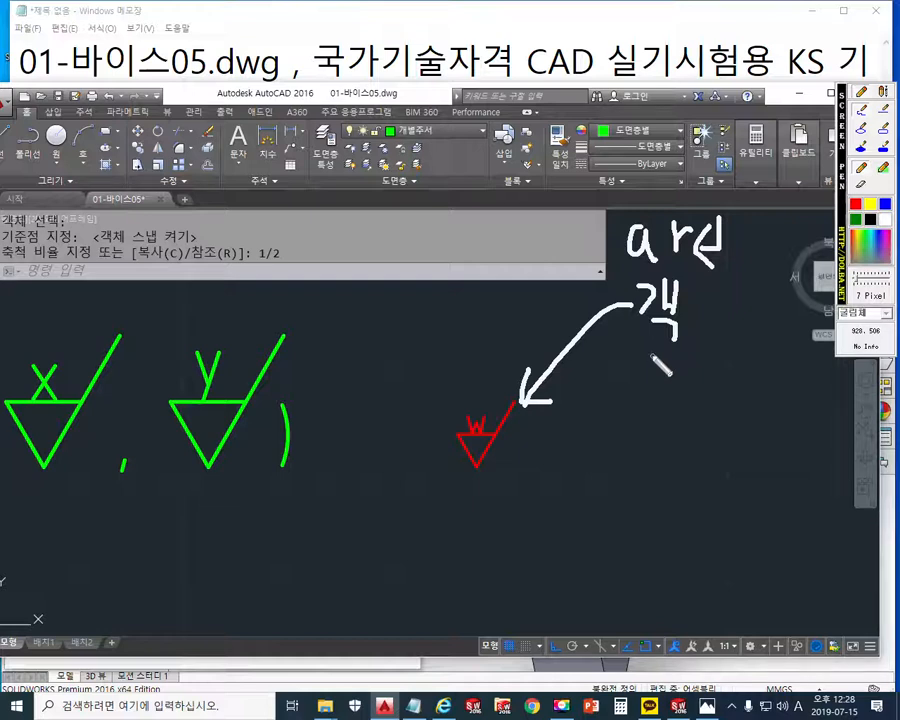
{"action": "mouse_move", "coordinate": [652, 362]}
{"action": "left_mouse_down"}
{"action": "mouse_move", "coordinate": [652, 428]}
{"action": "mouse_move", "coordinate": [672, 372]}
{"action": "mouse_move", "coordinate": [656, 402]}
{"action": "left_mouse_up"}
{"action": "left_click_drag", "start_coordinate": [699, 357], "coordinate": [715, 366]}
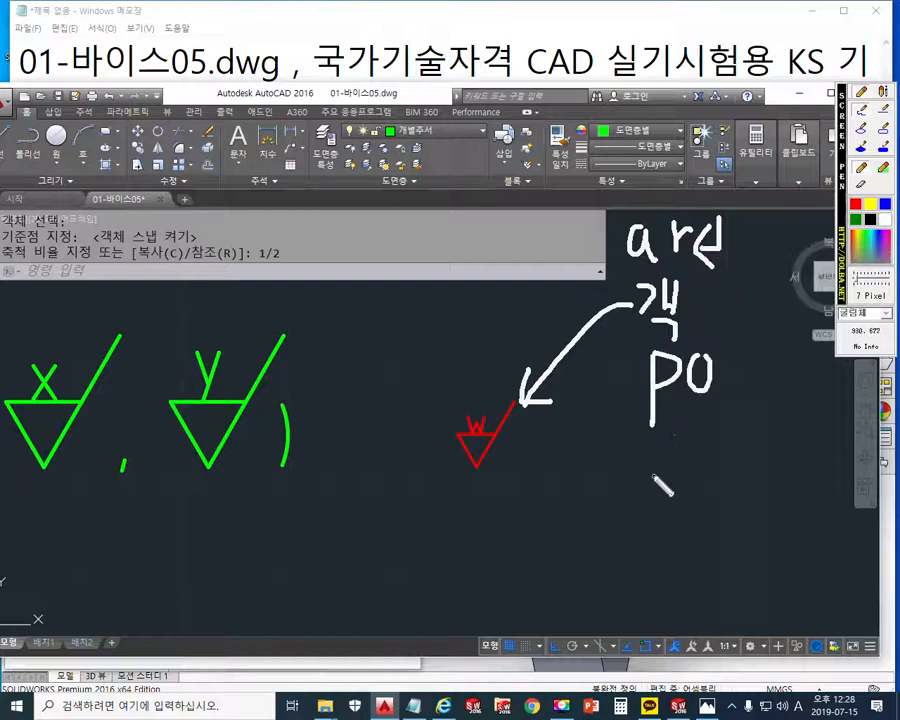
{"action": "mouse_move", "coordinate": [652, 456]}
{"action": "left_mouse_down"}
{"action": "mouse_move", "coordinate": [649, 486]}
{"action": "mouse_move", "coordinate": [668, 489]}
{"action": "left_mouse_up"}
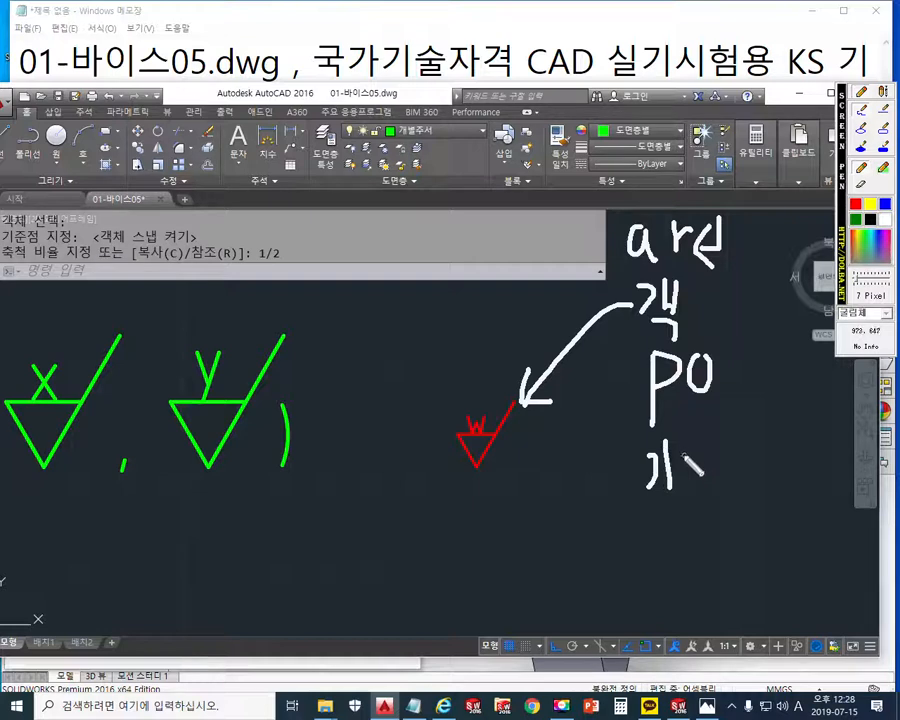
{"action": "left_click_drag", "start_coordinate": [478, 473], "coordinate": [481, 460]}
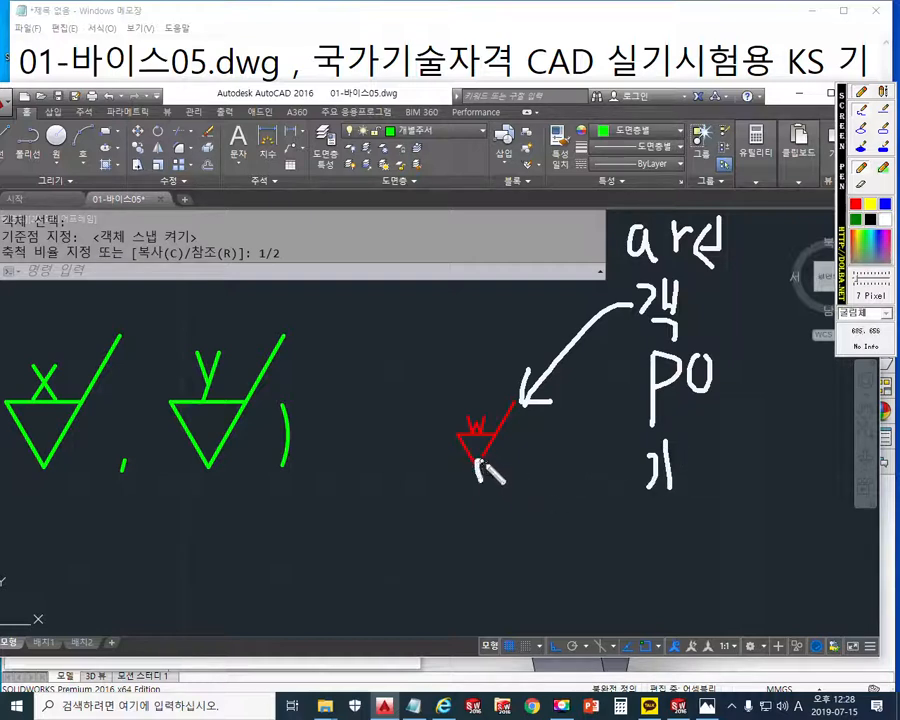
{"action": "mouse_move", "coordinate": [628, 484]}
{"action": "left_mouse_down"}
{"action": "mouse_move", "coordinate": [495, 480]}
{"action": "mouse_move", "coordinate": [515, 497]}
{"action": "left_mouse_up"}
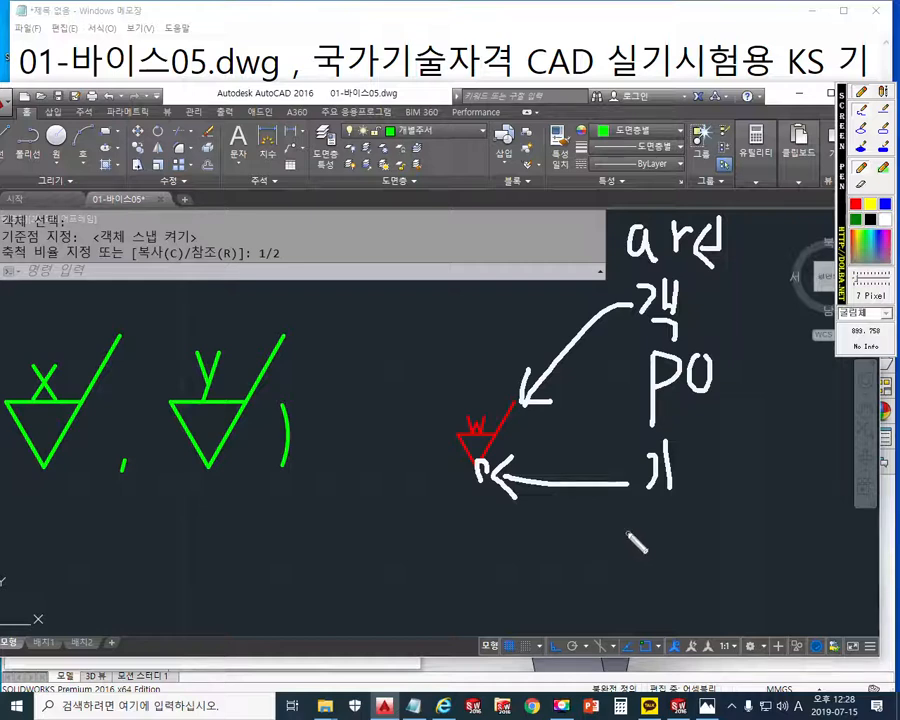
Handwrite the screen notes I = 4 and X with an arrow beneath the red w symbol, and clear all annotations
{"action": "mouse_move", "coordinate": [668, 528]}
{"action": "left_mouse_down"}
{"action": "mouse_move", "coordinate": [668, 558]}
{"action": "mouse_move", "coordinate": [697, 563]}
{"action": "left_mouse_up"}
{"action": "mouse_move", "coordinate": [724, 520]}
{"action": "left_mouse_down"}
{"action": "mouse_move", "coordinate": [758, 518]}
{"action": "mouse_move", "coordinate": [766, 531]}
{"action": "left_mouse_up"}
{"action": "mouse_move", "coordinate": [812, 492]}
{"action": "left_mouse_down"}
{"action": "mouse_move", "coordinate": [818, 531]}
{"action": "mouse_move", "coordinate": [797, 588]}
{"action": "left_mouse_up"}
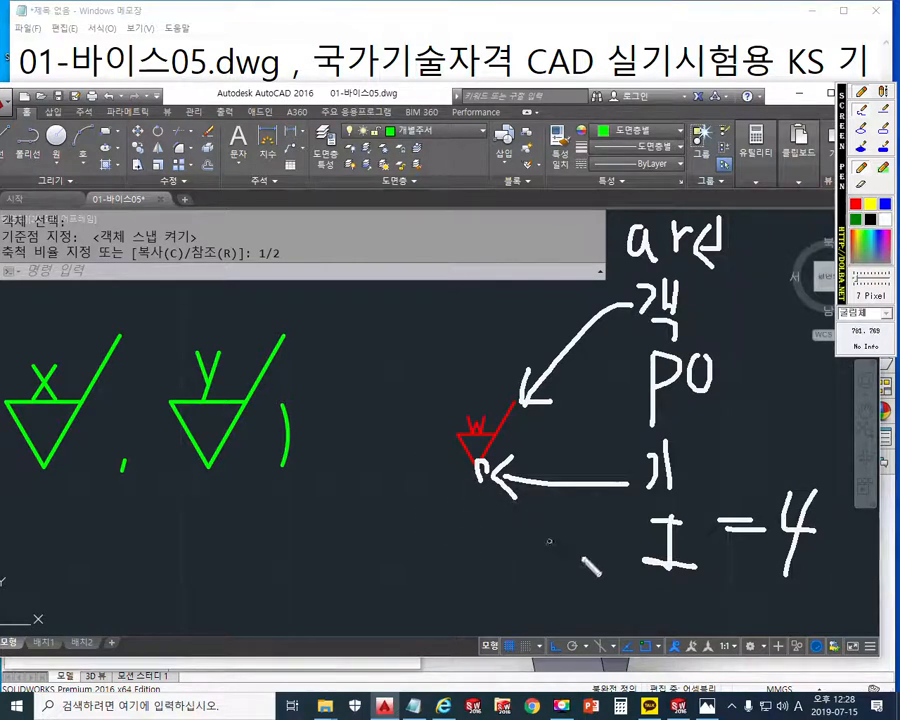
{"action": "mouse_move", "coordinate": [390, 297]}
{"action": "left_mouse_down"}
{"action": "mouse_move", "coordinate": [372, 340]}
{"action": "mouse_move", "coordinate": [396, 350]}
{"action": "left_mouse_up"}
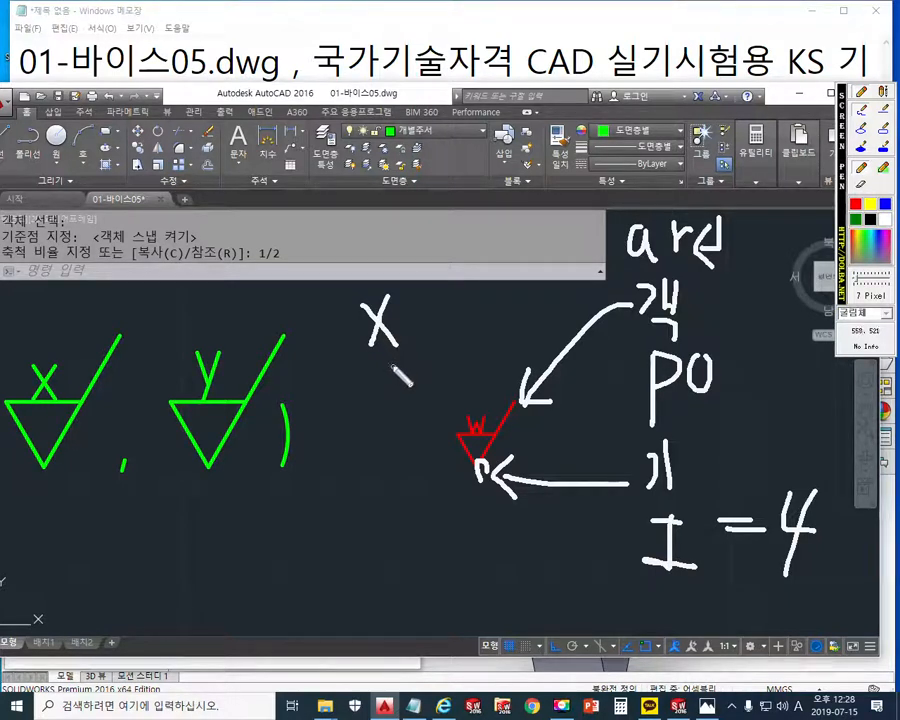
{"action": "mouse_move", "coordinate": [383, 347]}
{"action": "left_mouse_down"}
{"action": "mouse_move", "coordinate": [466, 527]}
{"action": "mouse_move", "coordinate": [469, 518]}
{"action": "left_mouse_up"}
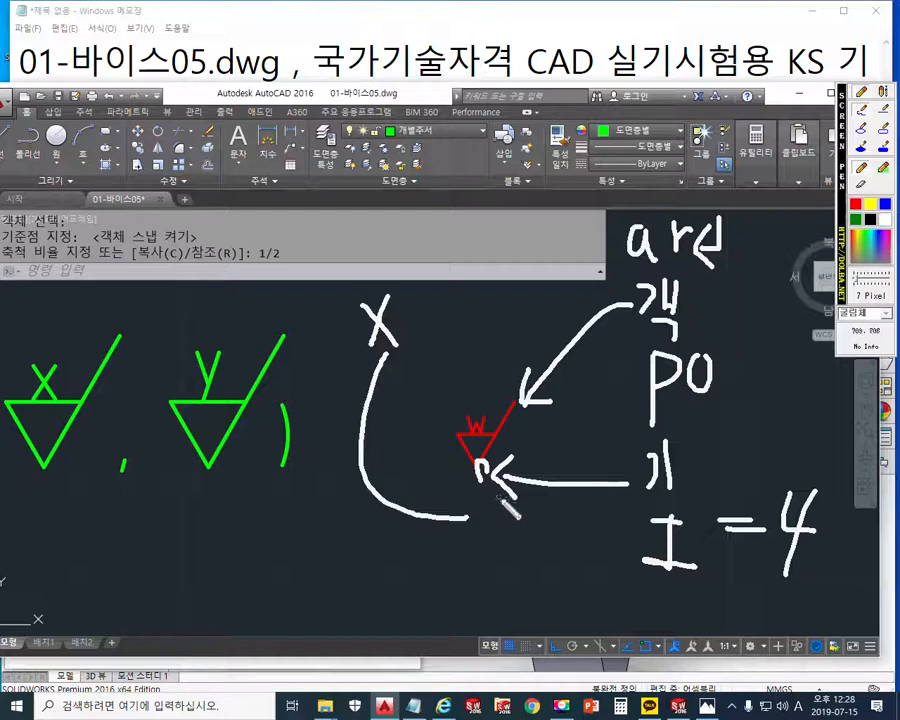
{"action": "mouse_move", "coordinate": [413, 468]}
{"action": "left_mouse_down"}
{"action": "mouse_move", "coordinate": [466, 517]}
{"action": "mouse_move", "coordinate": [412, 558]}
{"action": "left_mouse_up"}
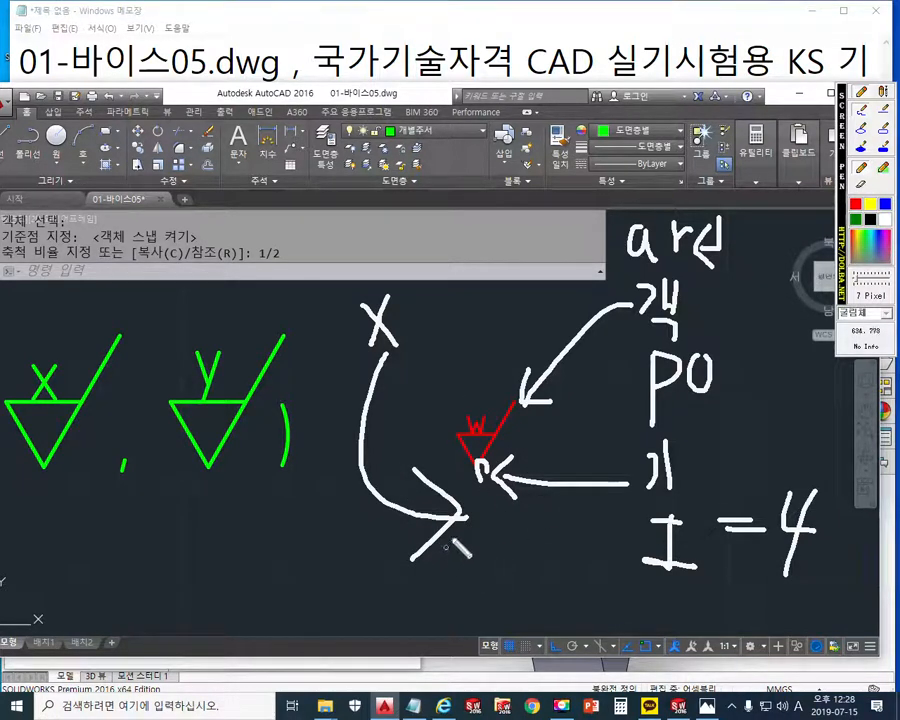
{"action": "right_click", "coordinate": [470, 372]}
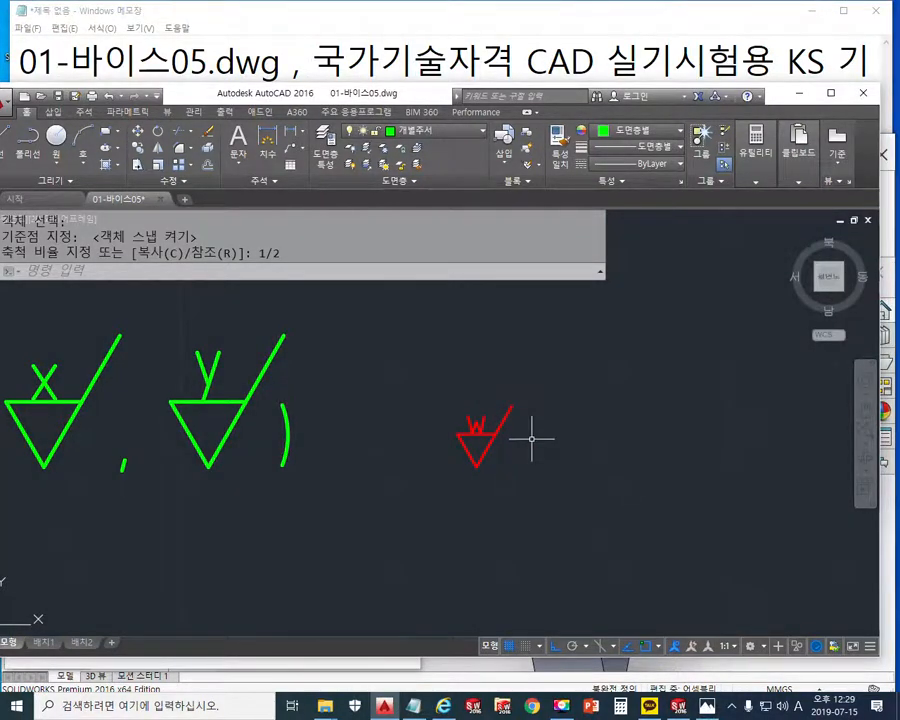
Start a polar array of the red w symbol and its letter, centred on the triangle's lower tip
{"action": "middle_click_drag", "start_coordinate": [532, 438], "coordinate": [502, 411]}
{"action": "type", "text": "ar"}
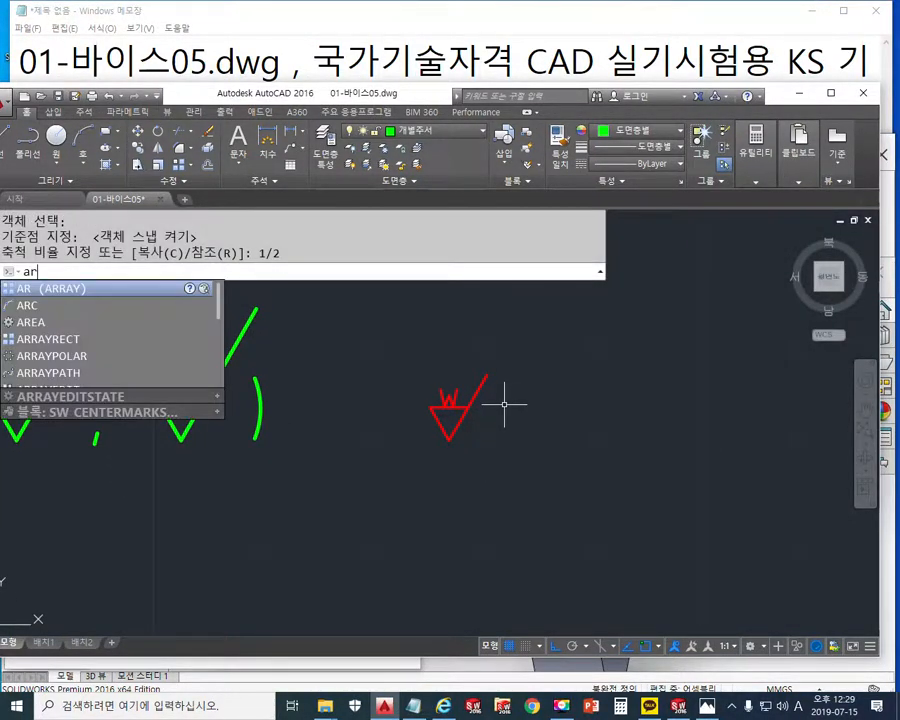
{"action": "key", "text": "Return"}
{"action": "left_click", "coordinate": [524, 476]}
{"action": "left_click", "coordinate": [435, 366]}
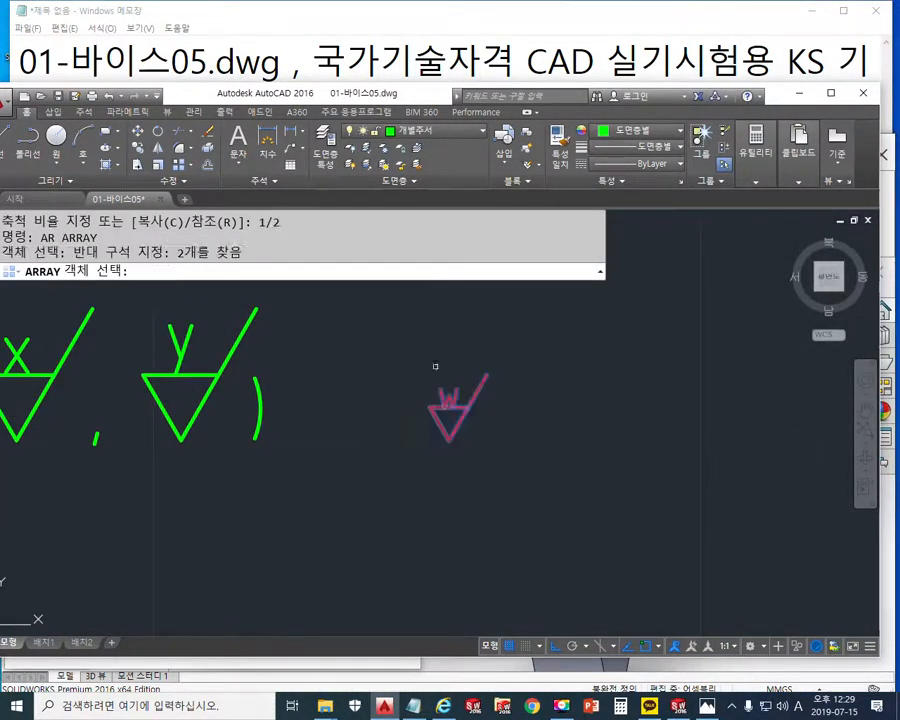
{"action": "key", "text": "Return"}
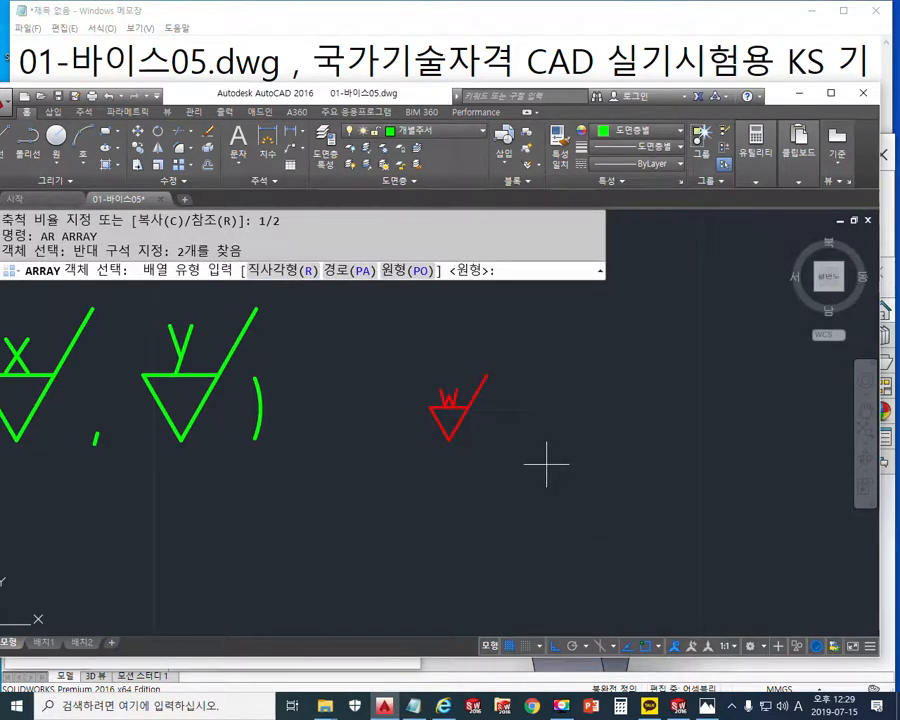
{"action": "type", "text": "po"}
{"action": "key", "text": "Return"}
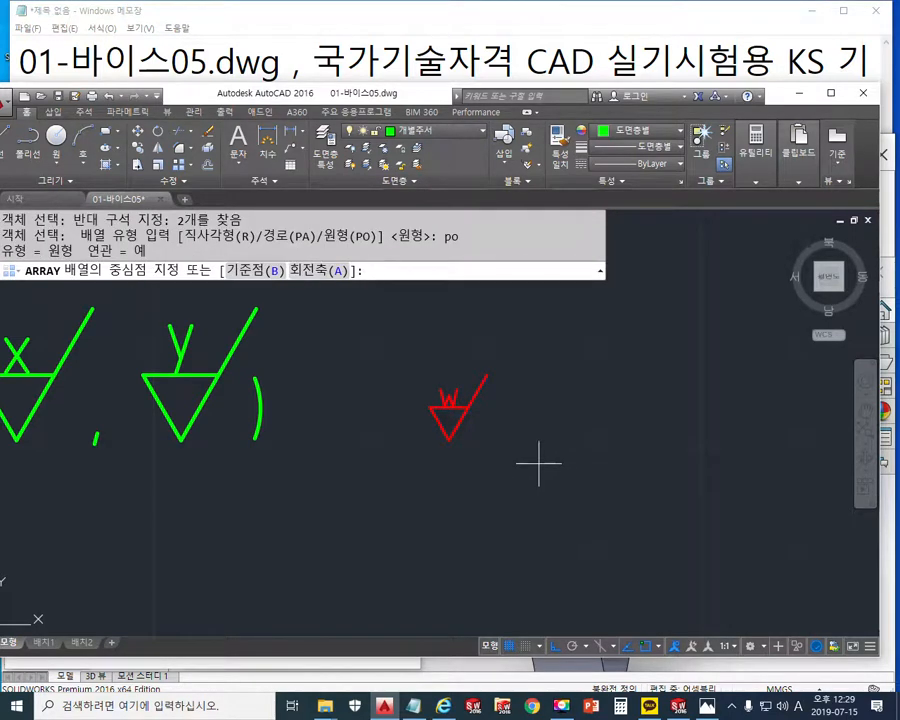
{"action": "left_click", "coordinate": [449, 439]}
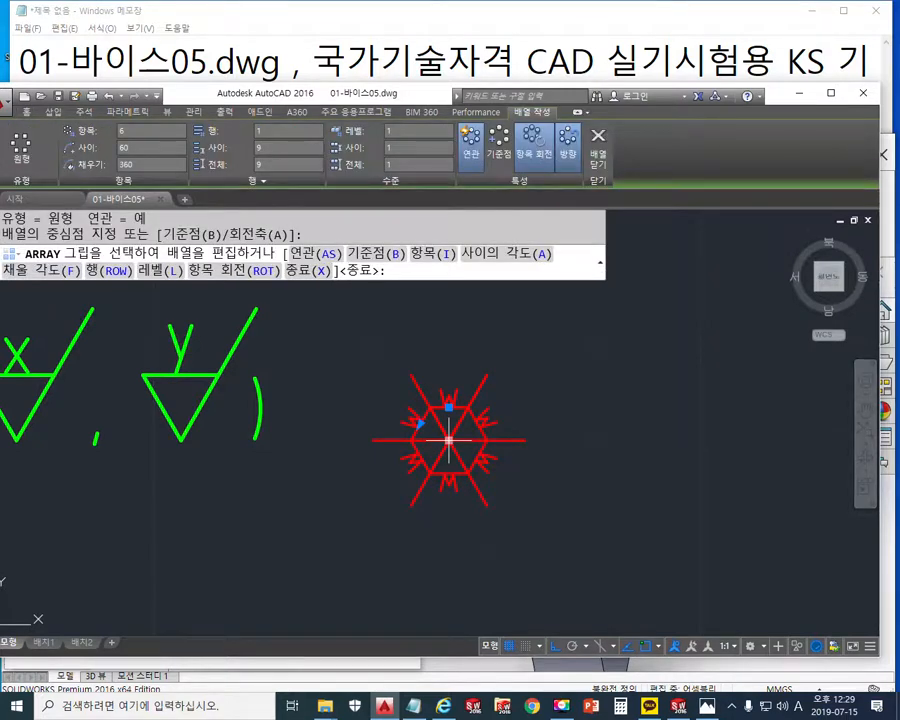
Set the polar array to 4 items and finish it
{"action": "type", "text": "i"}
{"action": "key", "text": "Return"}
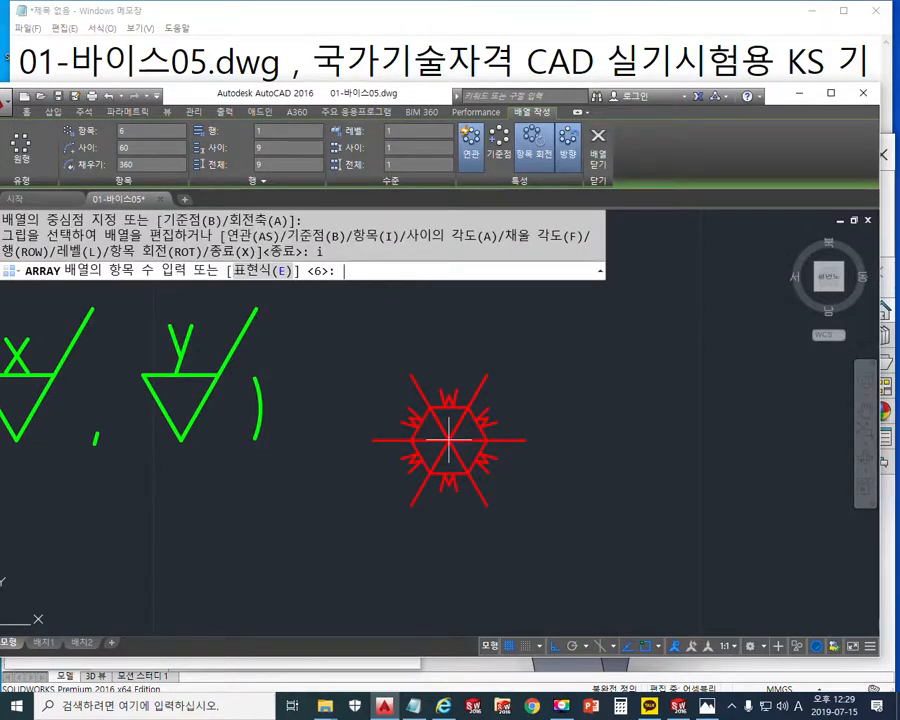
{"action": "type", "text": "4"}
{"action": "key", "text": "Return"}
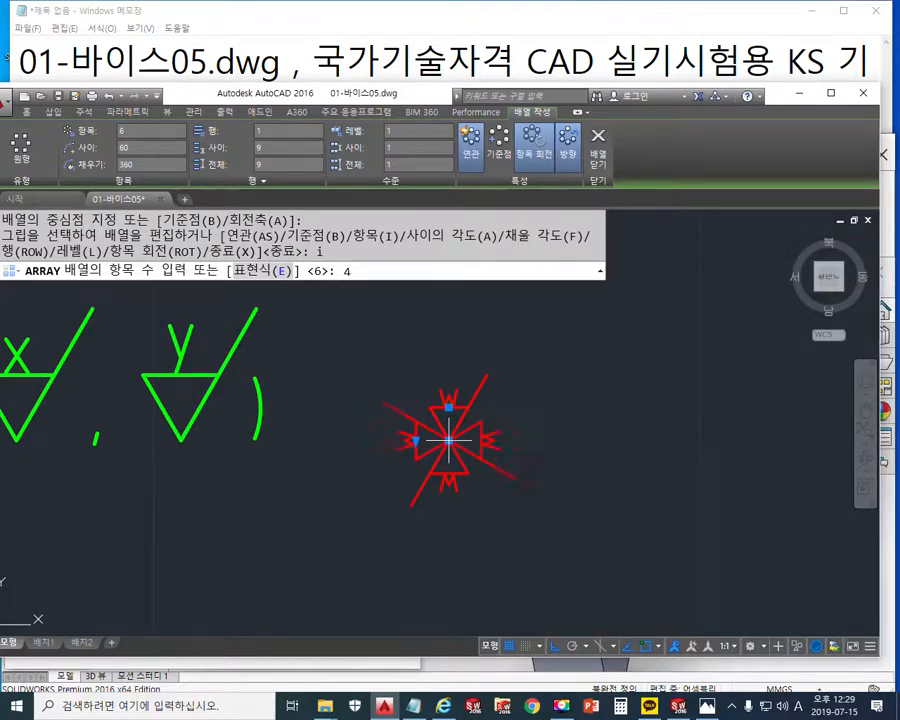
{"action": "key", "text": "Return"}
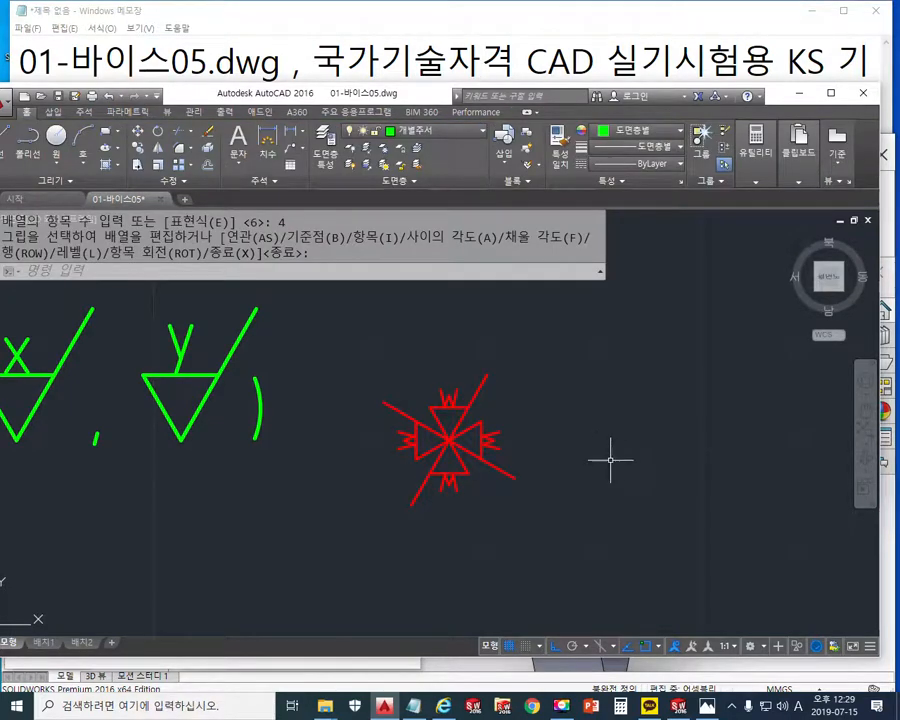
Explode the polar array of red w symbols into separate objects
{"action": "type", "text": "x"}
{"action": "key", "text": "Return"}
{"action": "left_click", "coordinate": [448, 440]}
{"action": "key", "text": "Return"}
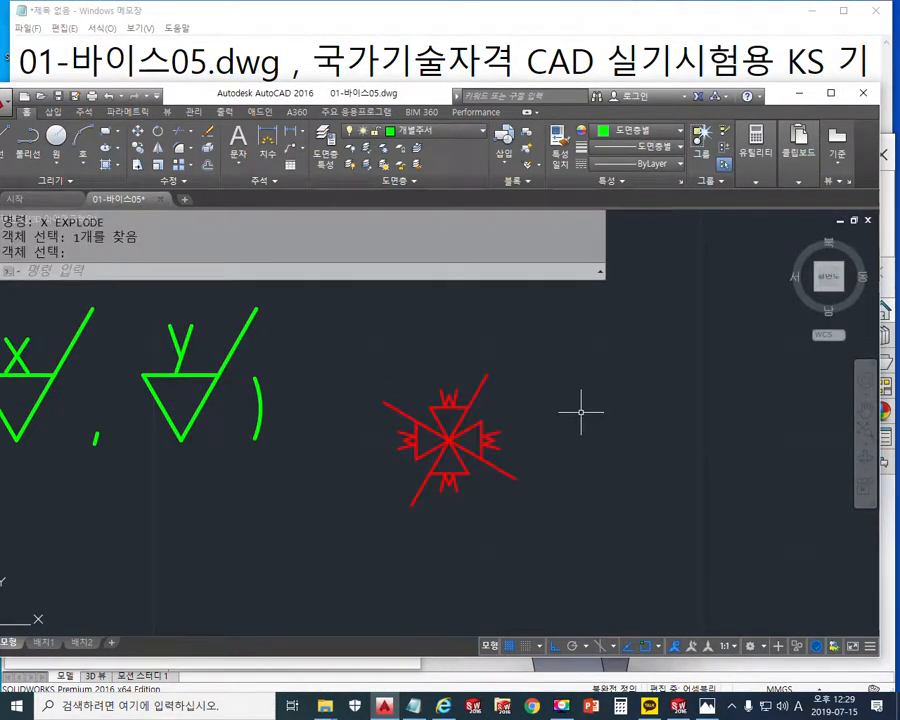
Mark up the four w symbols with freehand axis lines, an arrowhead and an upright W, and clear the screen annotations
{"action": "scroll", "coordinate": [484, 435], "scroll_direction": "up", "scroll_amount": 3}
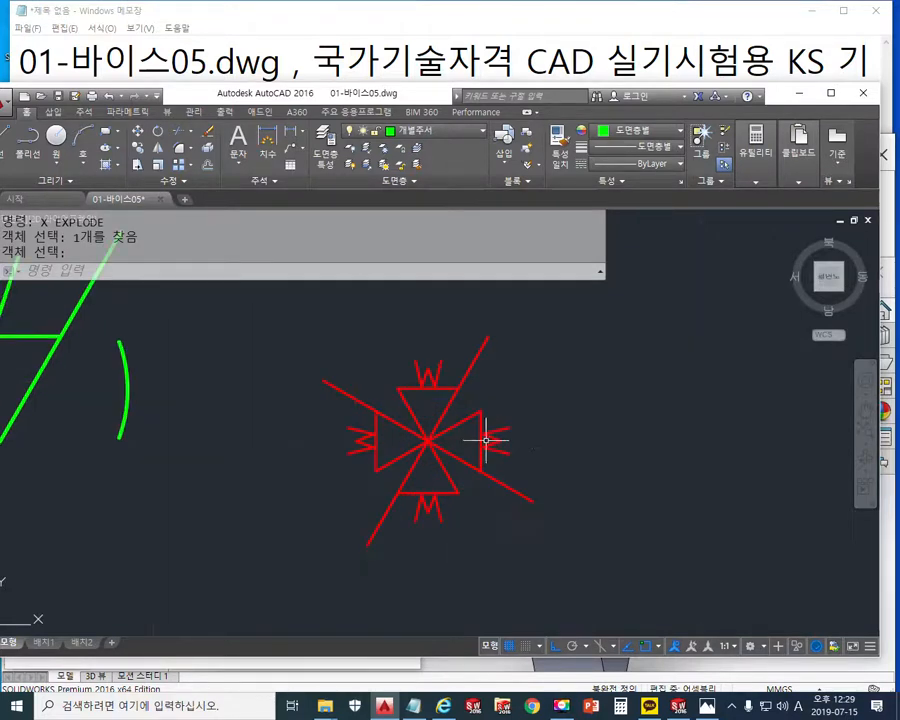
{"action": "middle_click_drag", "start_coordinate": [543, 426], "coordinate": [533, 412]}
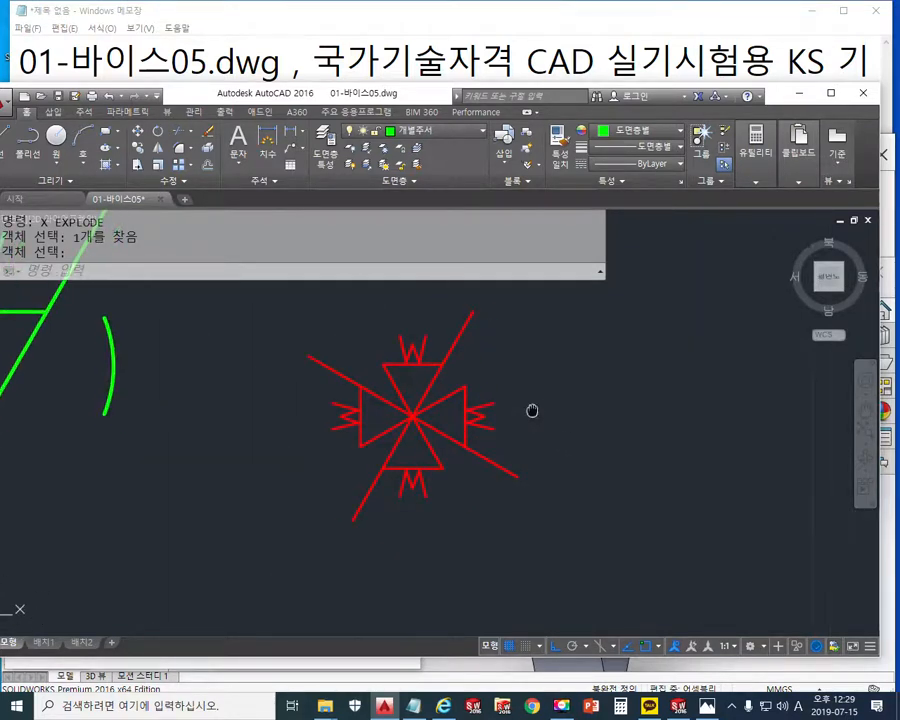
{"action": "key", "text": "F12"}
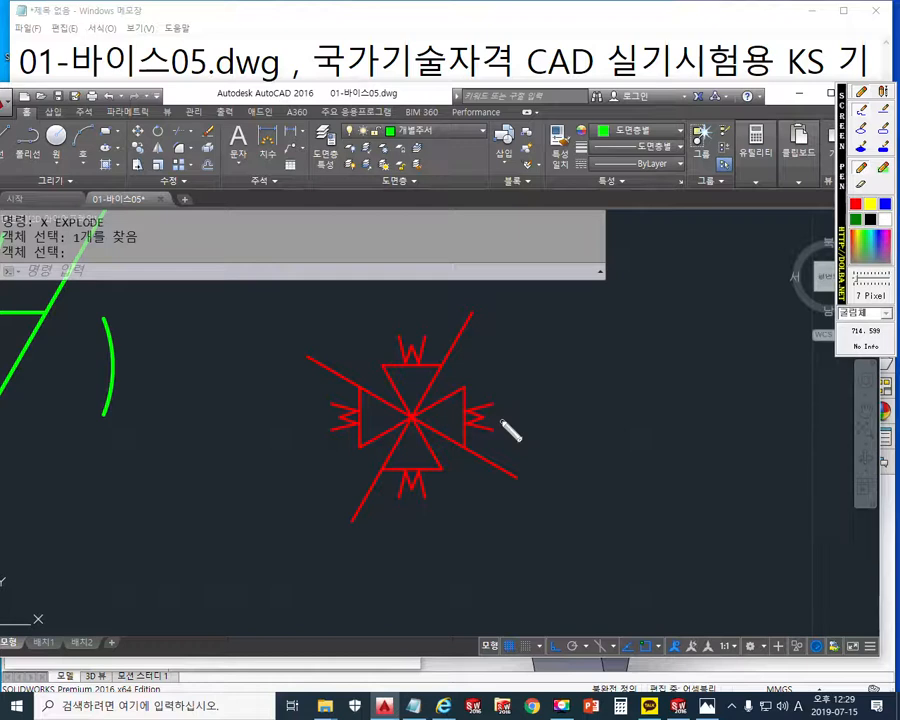
{"action": "mouse_move", "coordinate": [498, 421]}
{"action": "left_mouse_down"}
{"action": "mouse_move", "coordinate": [500, 458]}
{"action": "mouse_move", "coordinate": [416, 509]}
{"action": "left_mouse_up"}
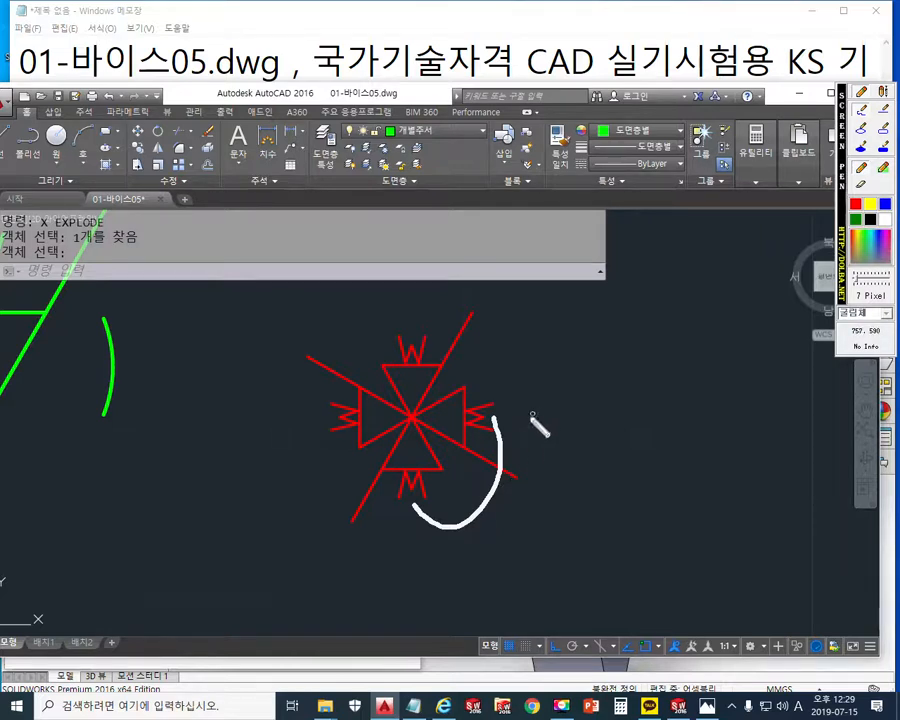
{"action": "key", "text": "Escape"}
{"action": "key", "text": "F12"}
{"action": "left_click_drag", "start_coordinate": [534, 420], "coordinate": [320, 428]}
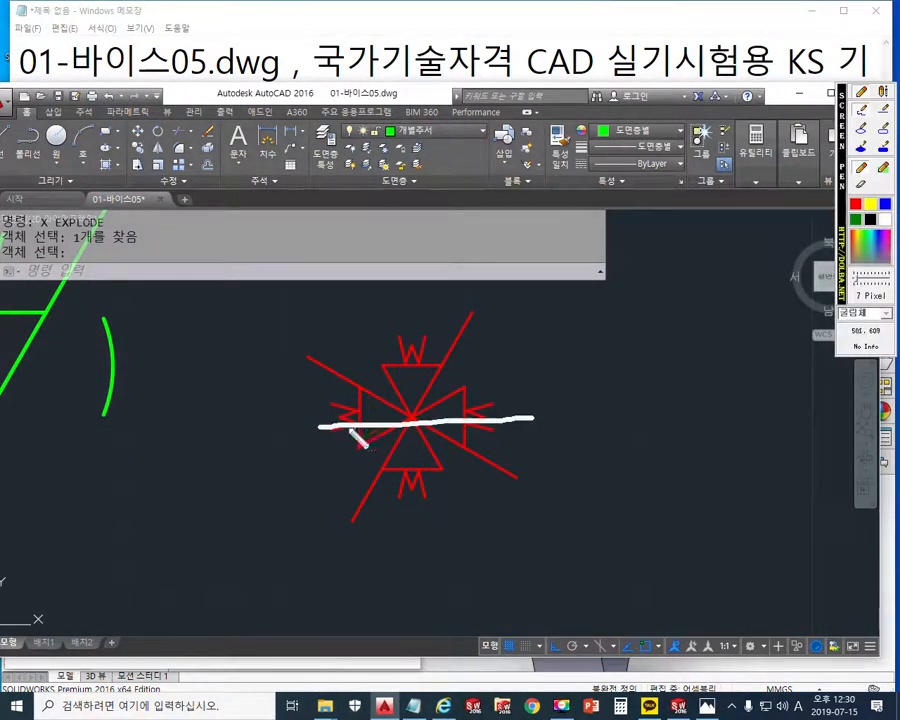
{"action": "mouse_move", "coordinate": [463, 385]}
{"action": "left_mouse_down"}
{"action": "mouse_move", "coordinate": [498, 408]}
{"action": "mouse_move", "coordinate": [473, 440]}
{"action": "left_mouse_up"}
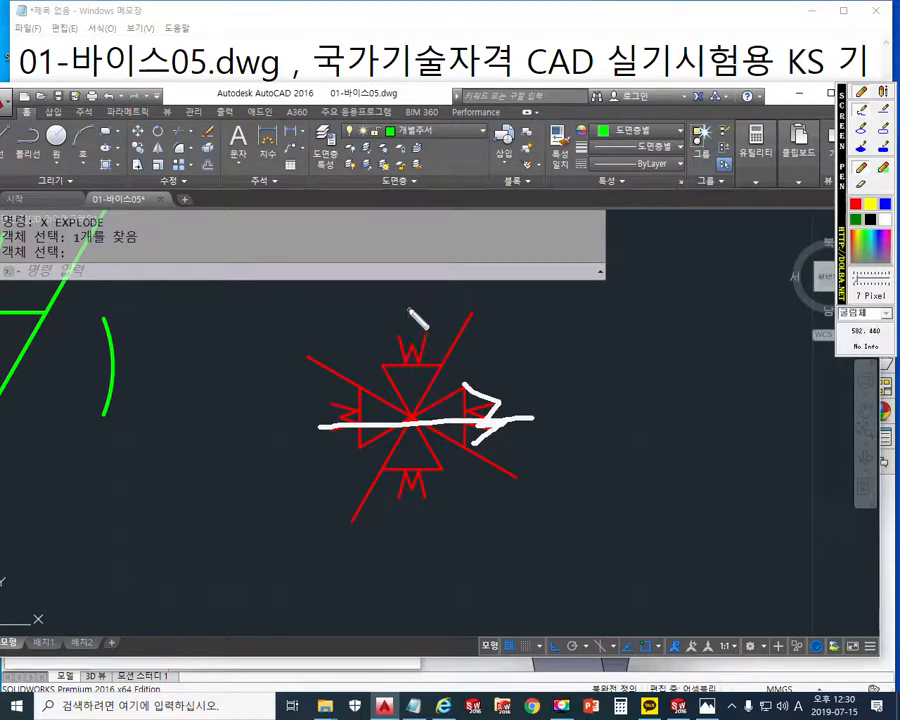
{"action": "mouse_move", "coordinate": [410, 309]}
{"action": "left_mouse_down"}
{"action": "mouse_move", "coordinate": [418, 500]}
{"action": "mouse_move", "coordinate": [436, 480]}
{"action": "left_mouse_up"}
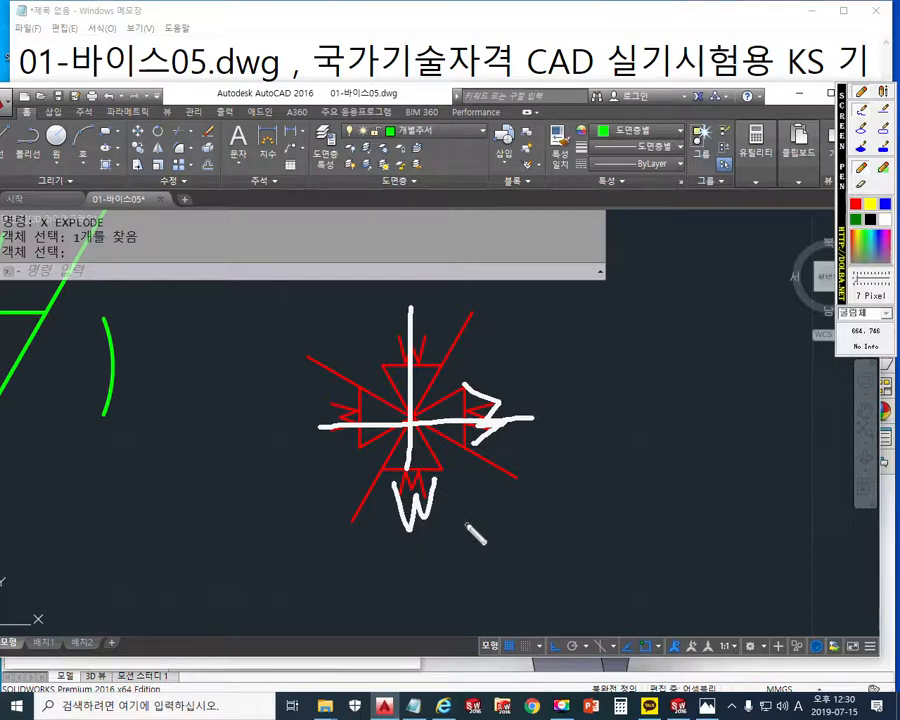
{"action": "key", "text": "Escape"}
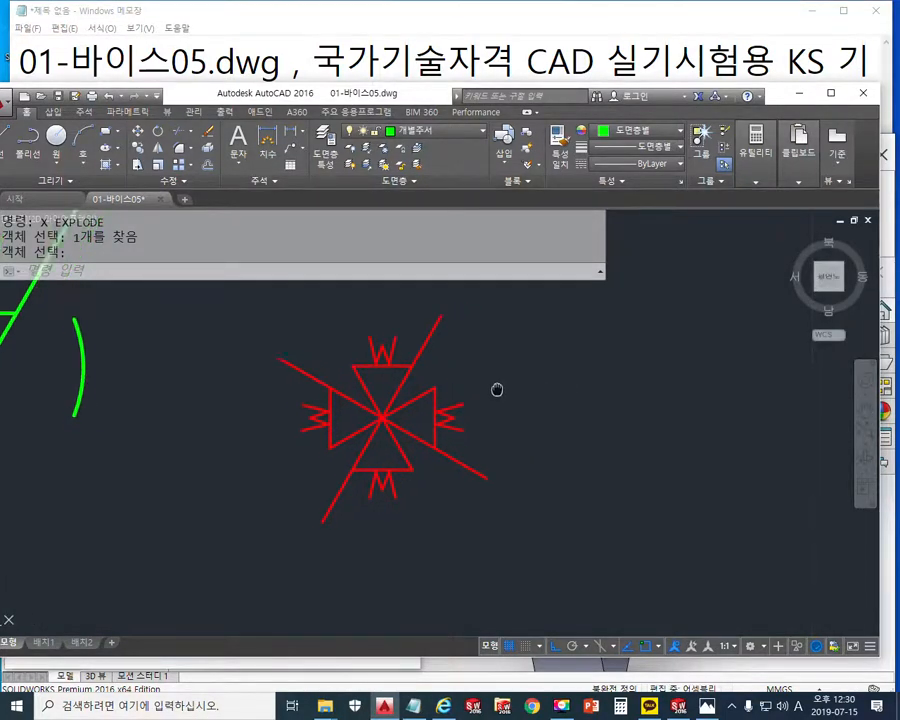
Rotate the right-hand symbol's w letter 90° counterclockwise to stand upright, about a point near its middle with object snap off
{"action": "type", "text": "R"}
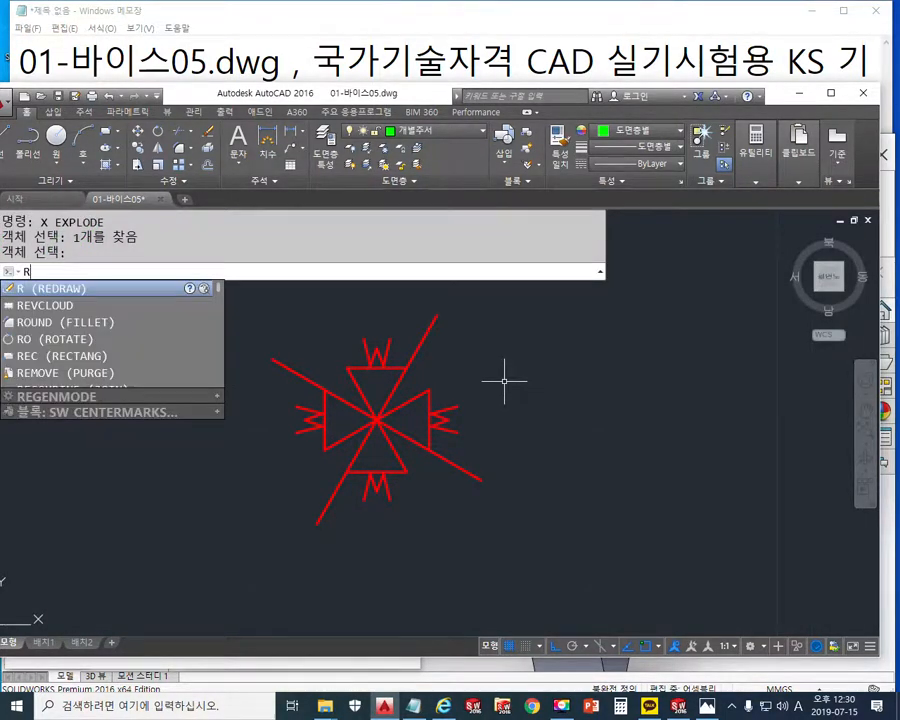
{"action": "type", "text": "O"}
{"action": "key", "text": "Return"}
{"action": "left_click", "coordinate": [474, 434]}
{"action": "left_click", "coordinate": [442, 376]}
{"action": "key", "text": "Return"}
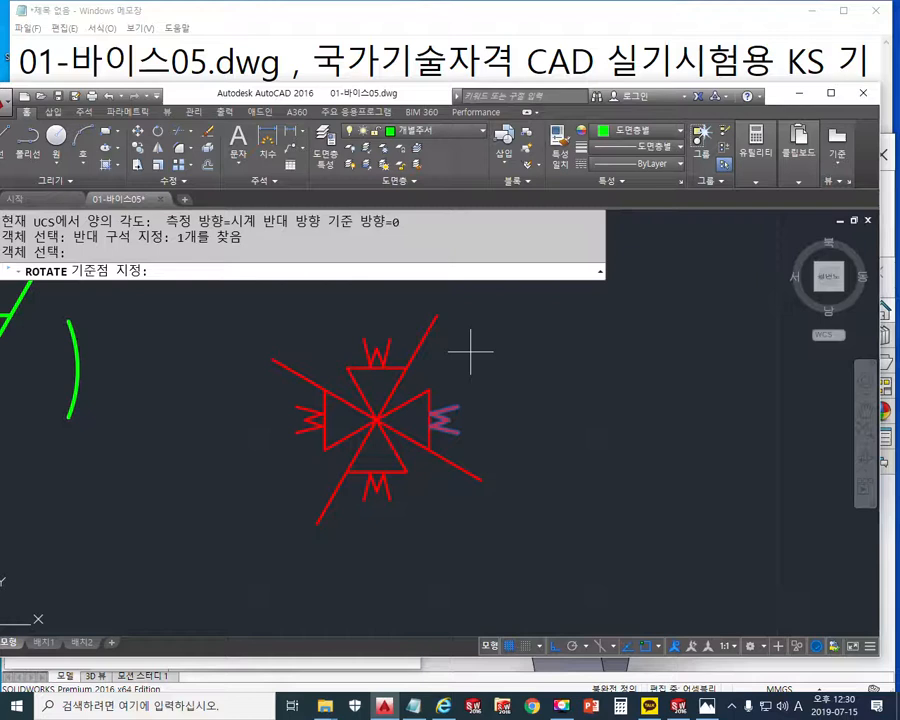
{"action": "key", "text": "F3"}
{"action": "scroll", "coordinate": [448, 420], "scroll_direction": "up", "scroll_amount": 4}
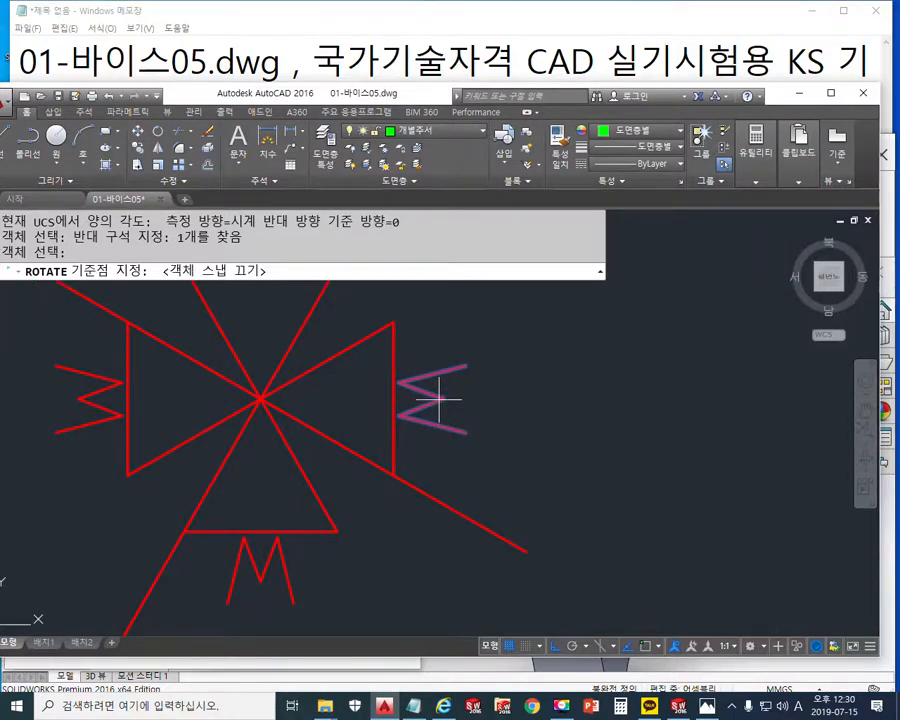
{"action": "left_click", "coordinate": [437, 400]}
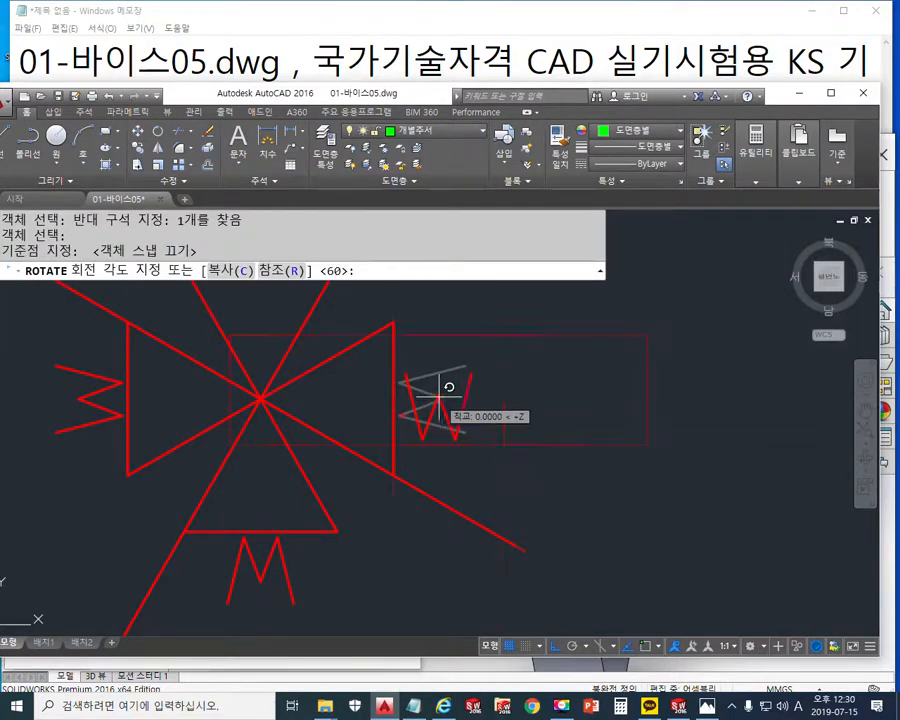
{"action": "left_click", "coordinate": [440, 318]}
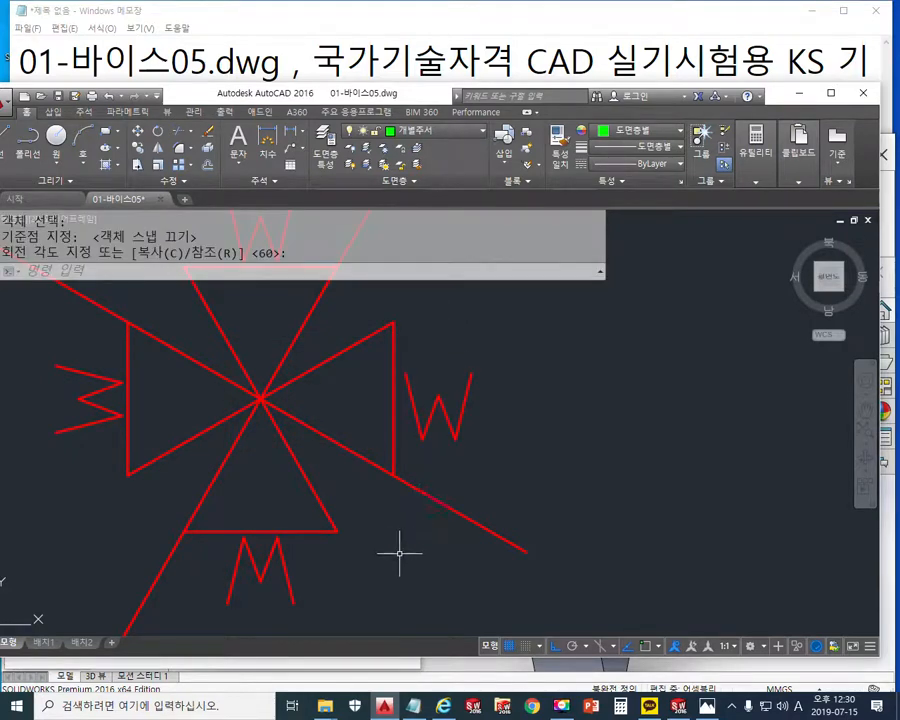
Rotate the right-hand symbol's w letter another 90° counterclockwise about a point near its middle
{"action": "middle_click_drag", "start_coordinate": [506, 438], "coordinate": [566, 475]}
{"action": "key", "text": "space"}
{"action": "left_click", "coordinate": [534, 482]}
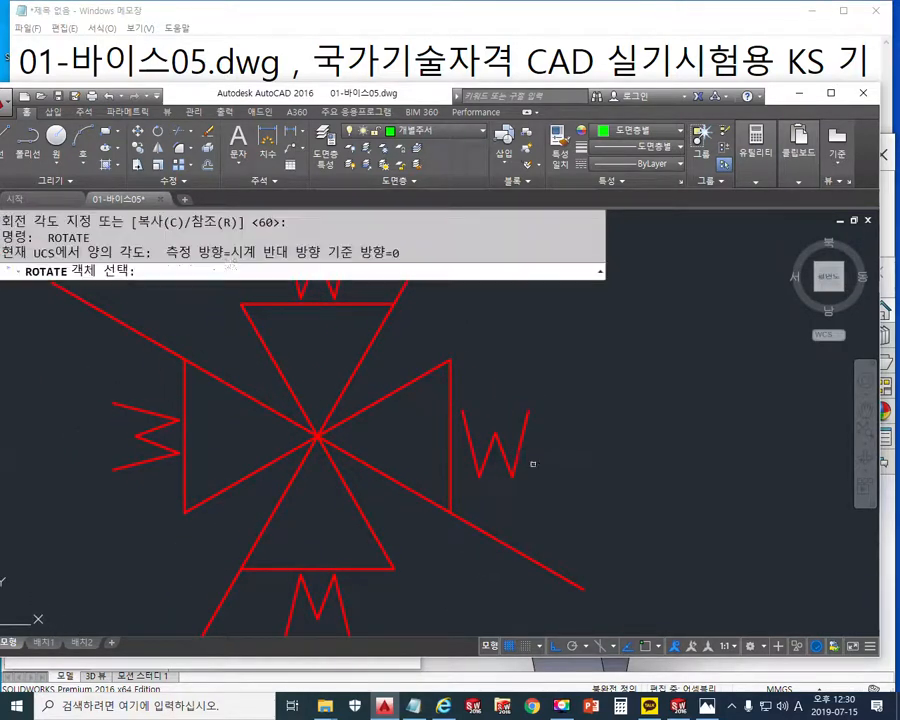
{"action": "left_click", "coordinate": [461, 409]}
{"action": "key", "text": "space"}
{"action": "left_click", "coordinate": [500, 432]}
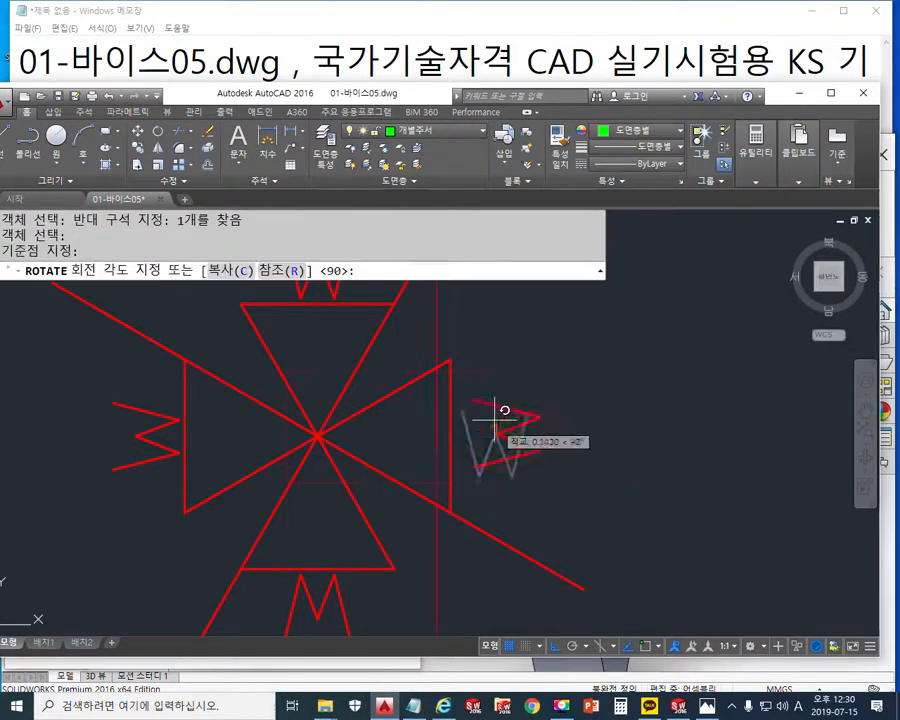
{"action": "left_click", "coordinate": [515, 405]}
{"action": "middle_click_drag", "start_coordinate": [388, 502], "coordinate": [496, 470]}
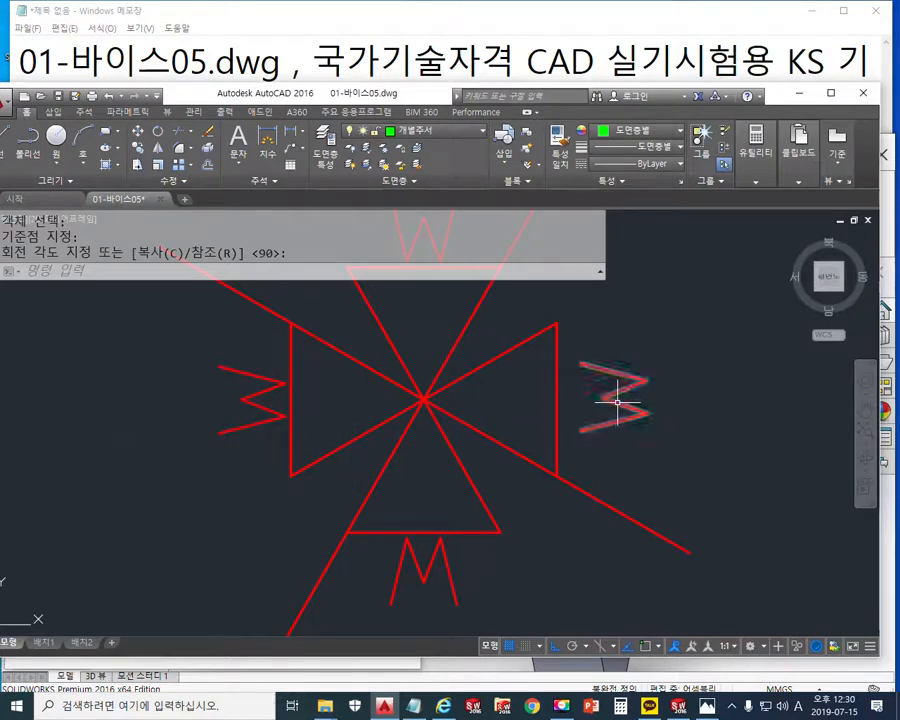
Rotate the lower symbol's w letter 180° about a point near its middle so it reads upright
{"action": "middle_click_drag", "start_coordinate": [474, 542], "coordinate": [477, 481]}
{"action": "key", "text": "space"}
{"action": "left_click", "coordinate": [499, 533]}
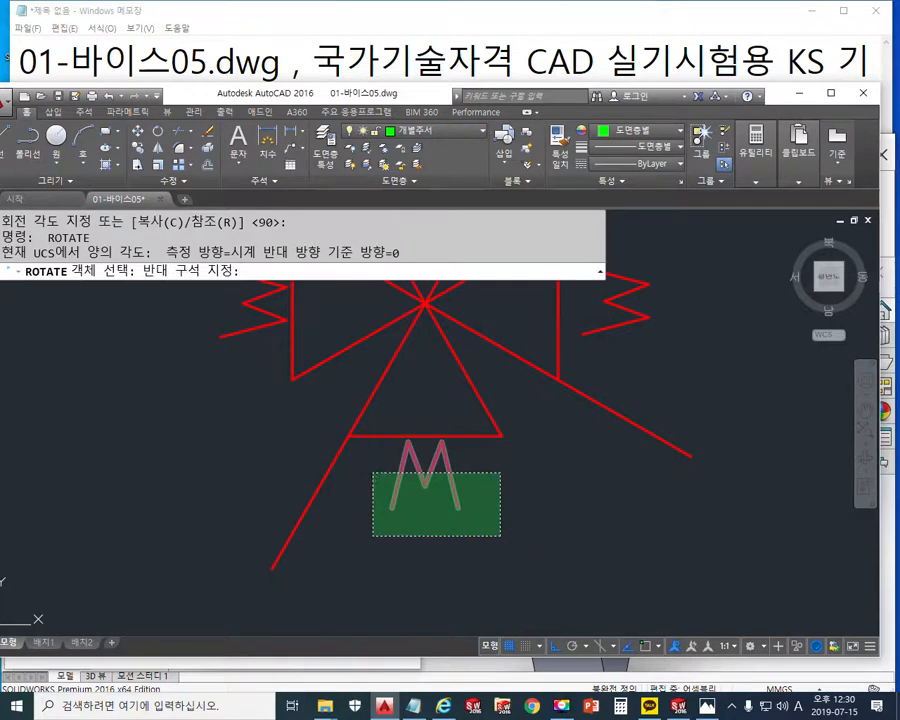
{"action": "left_click", "coordinate": [374, 472]}
{"action": "key", "text": "space"}
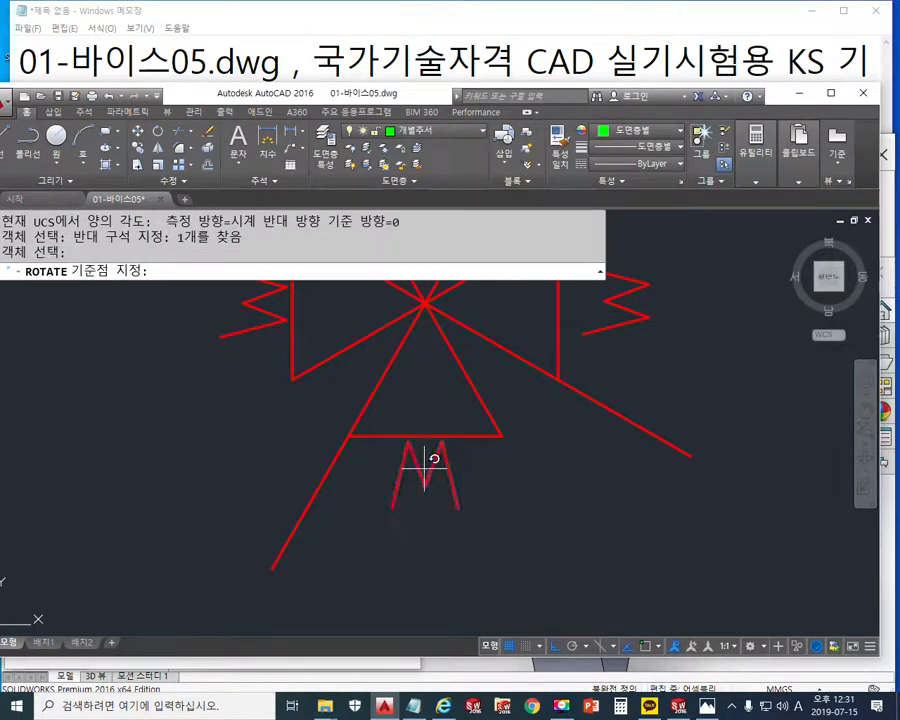
{"action": "left_click", "coordinate": [425, 468]}
{"action": "left_click", "coordinate": [266, 413]}
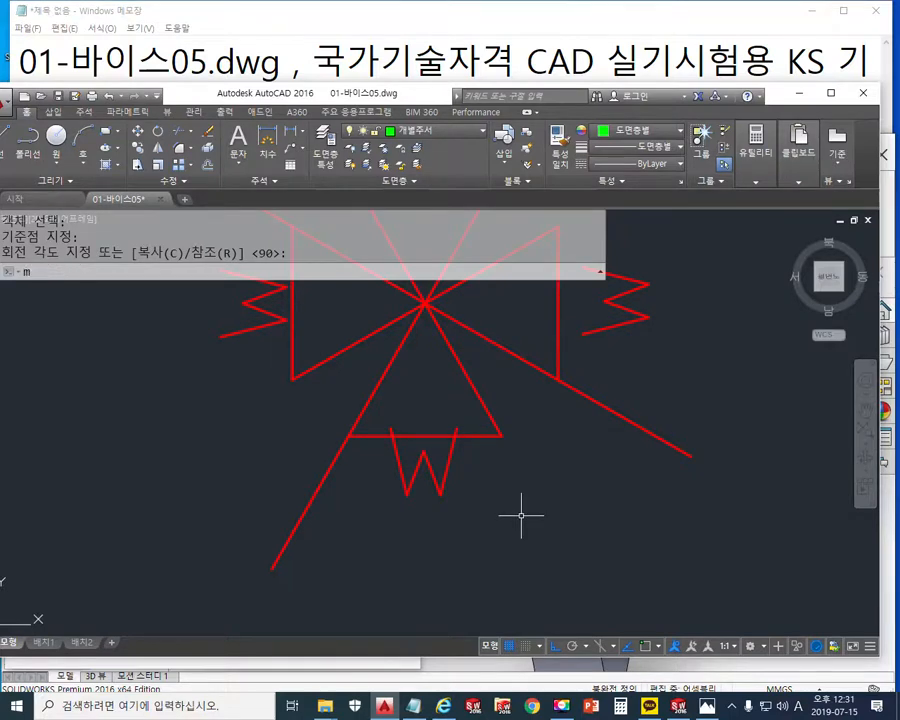
Move the lower symbol's w letter straight down until it clears the triangle's horizontal edge
{"action": "type", "text": "m"}
{"action": "key", "text": "Return"}
{"action": "left_click", "coordinate": [472, 512]}
{"action": "left_click", "coordinate": [419, 486]}
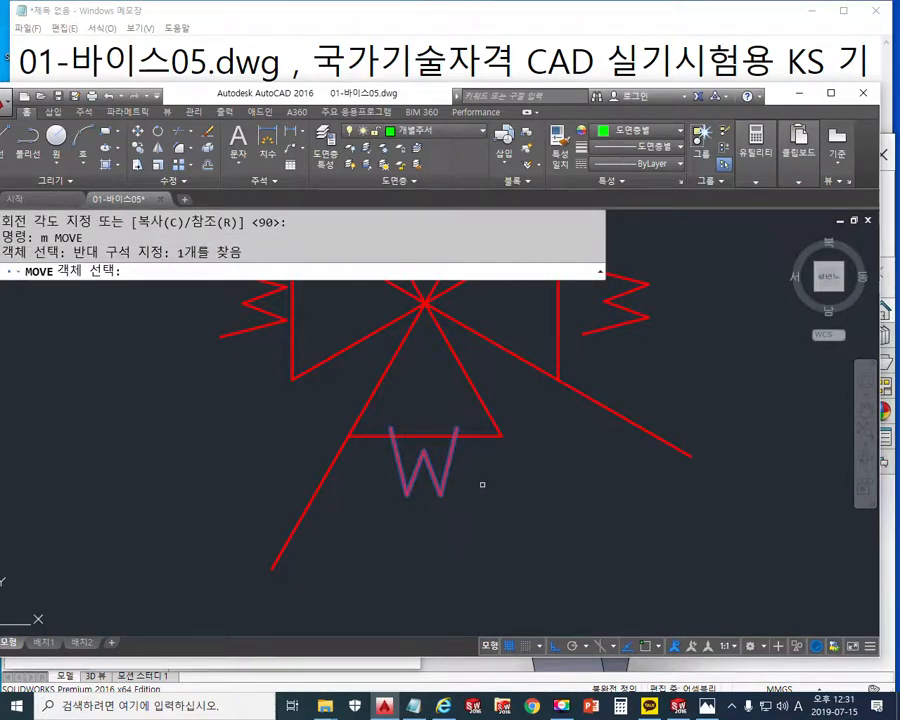
{"action": "key", "text": "Return"}
{"action": "left_click", "coordinate": [498, 484]}
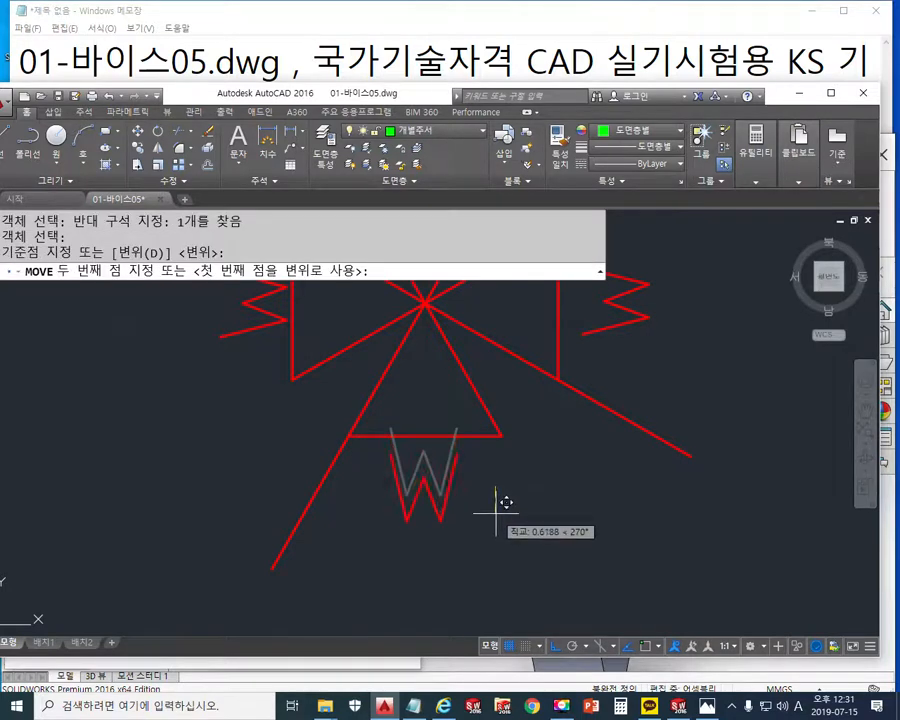
{"action": "left_click", "coordinate": [497, 514]}
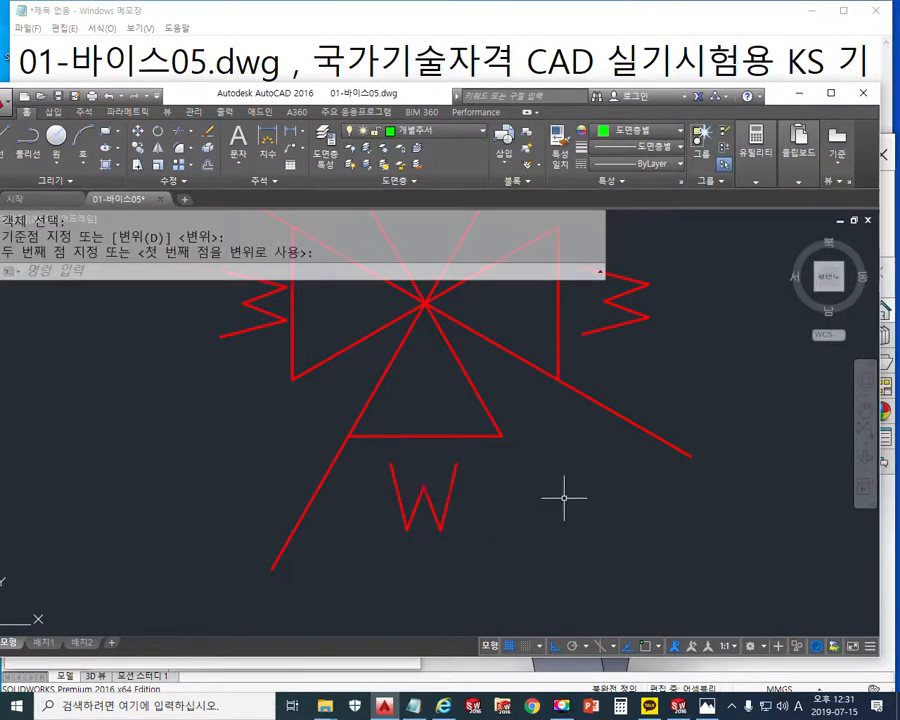
Copy the whole four-direction w symbol group twice horizontally to the right, leaving three groups side by side
{"action": "middle_click_drag", "start_coordinate": [557, 458], "coordinate": [456, 522]}
{"action": "scroll", "coordinate": [461, 464], "scroll_direction": "down", "scroll_amount": 4}
{"action": "middle_click_drag", "start_coordinate": [537, 476], "coordinate": [440, 478]}
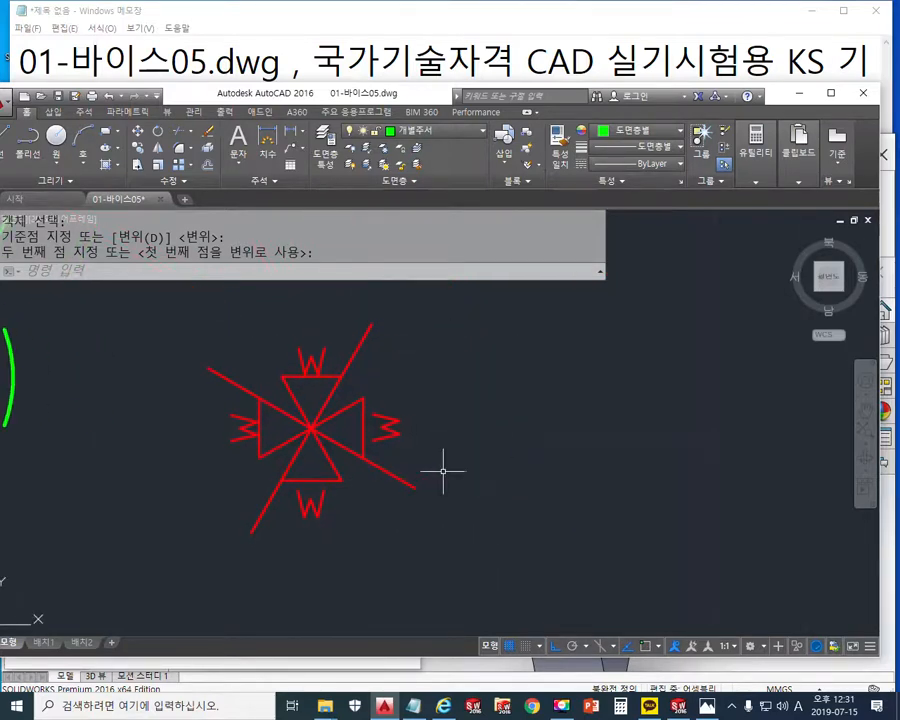
{"action": "type", "text": "co"}
{"action": "key", "text": "Return"}
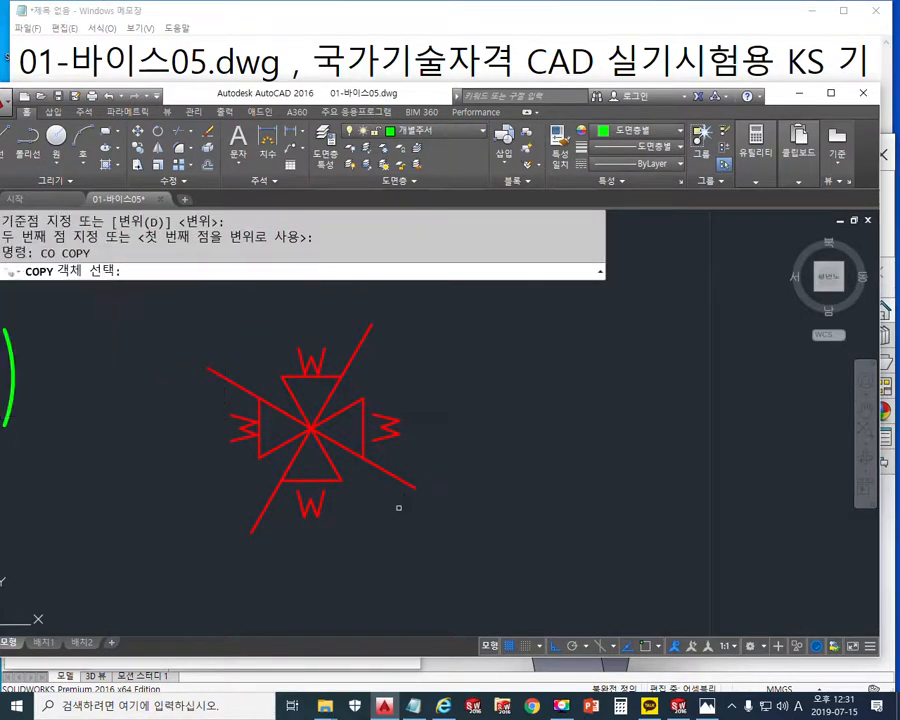
{"action": "left_click", "coordinate": [448, 548]}
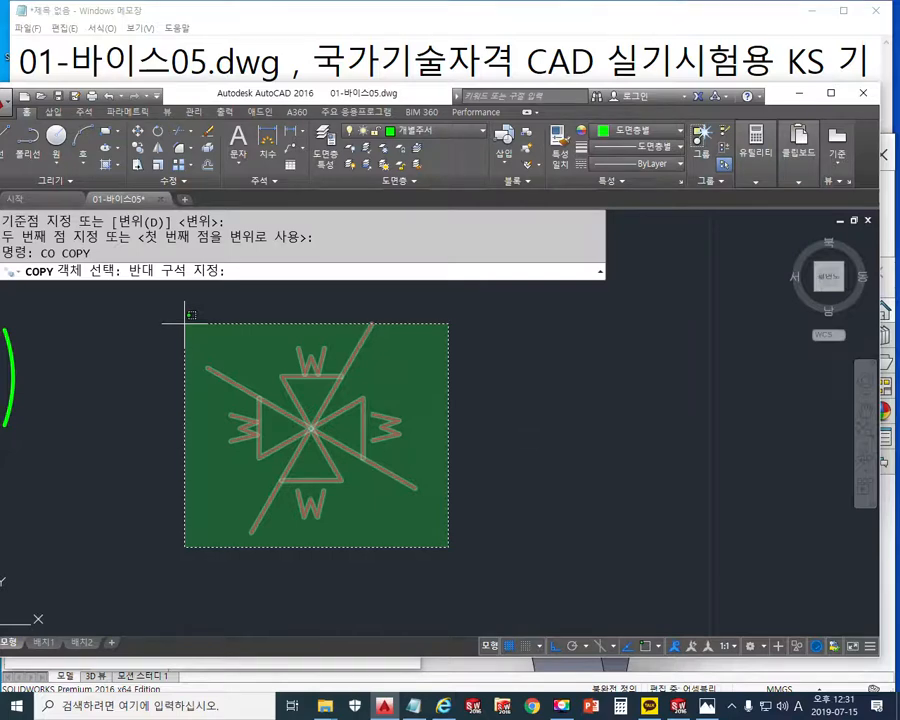
{"action": "left_click", "coordinate": [184, 323]}
{"action": "key", "text": "Return"}
{"action": "left_click", "coordinate": [290, 322]}
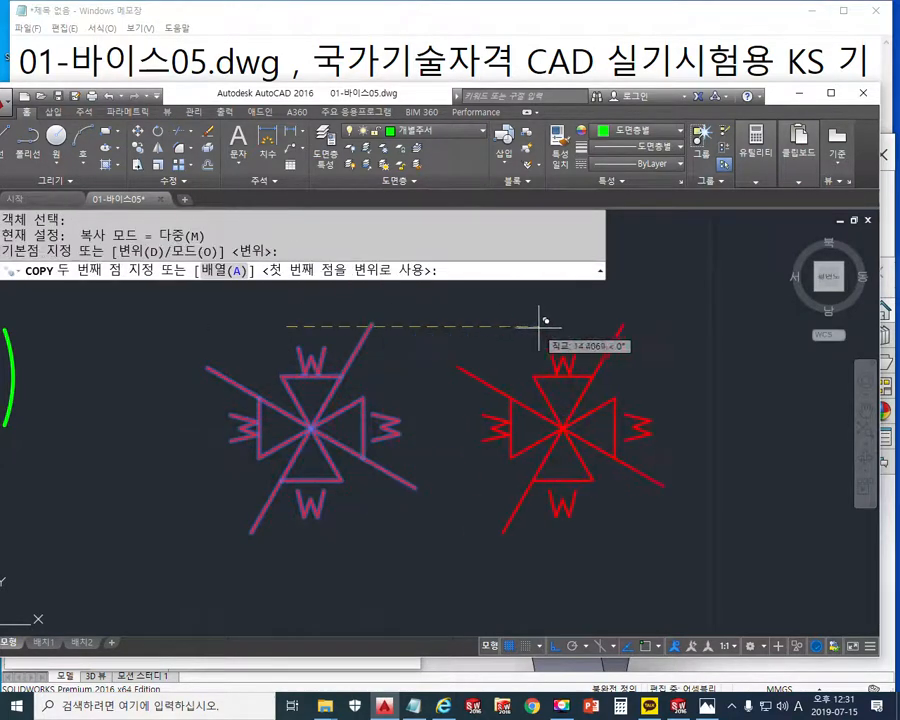
{"action": "left_click", "coordinate": [524, 318]}
{"action": "middle_click_drag", "start_coordinate": [627, 342], "coordinate": [412, 331]}
{"action": "left_click", "coordinate": [521, 322]}
{"action": "key", "text": "Return"}
{"action": "middle_click_drag", "start_coordinate": [356, 462], "coordinate": [498, 472]}
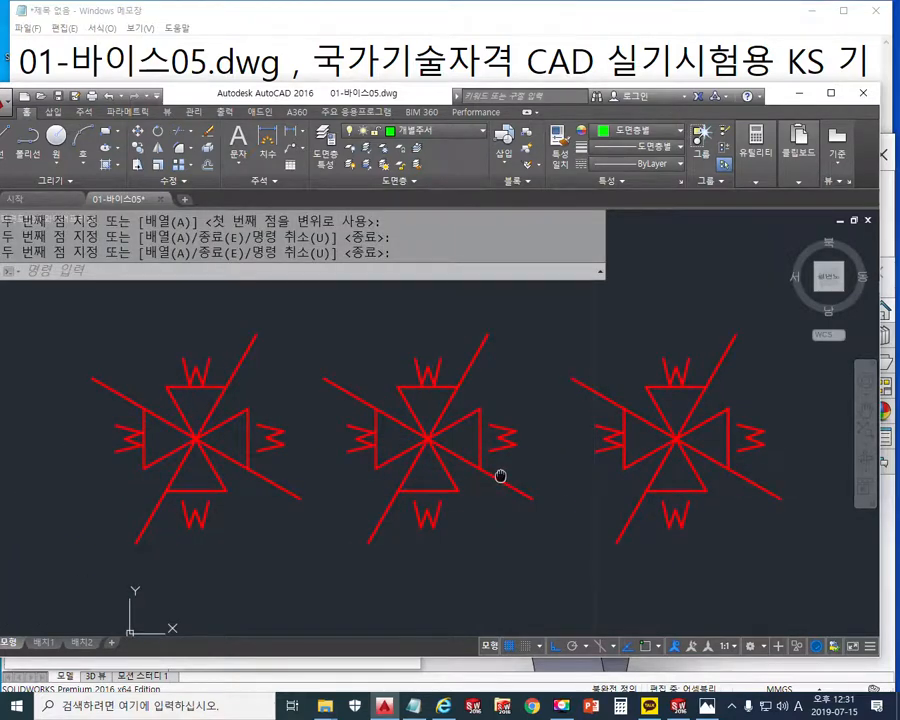
Change the upper and left-hand letters of the middle symbol group to x
{"action": "double_click", "coordinate": [427, 372]}
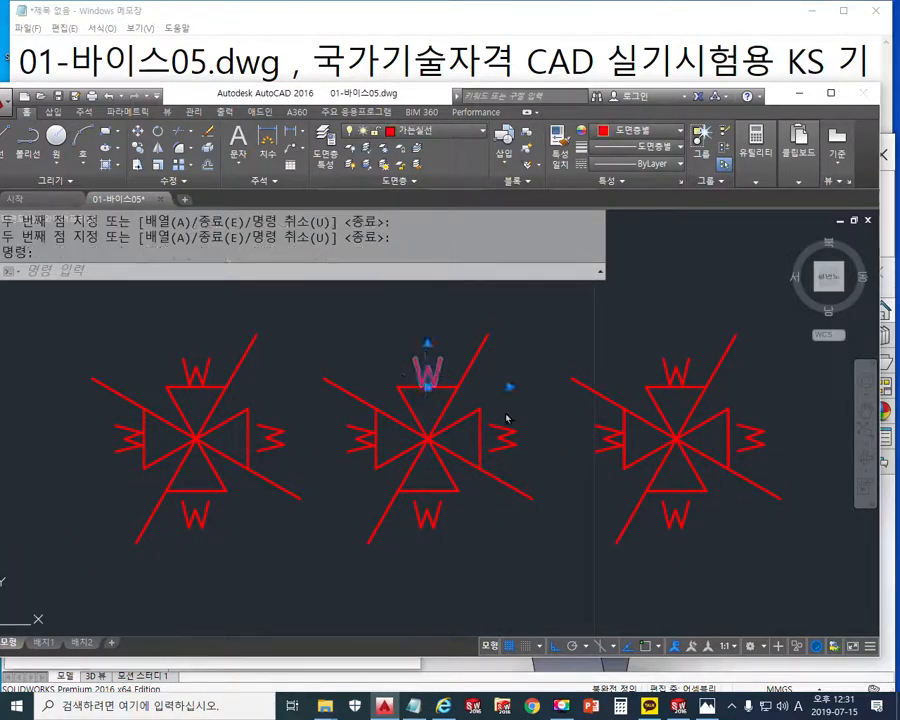
{"action": "key", "text": "ctrl+a"}
{"action": "type", "text": "X"}
{"action": "left_click", "coordinate": [477, 550]}
{"action": "double_click", "coordinate": [366, 440]}
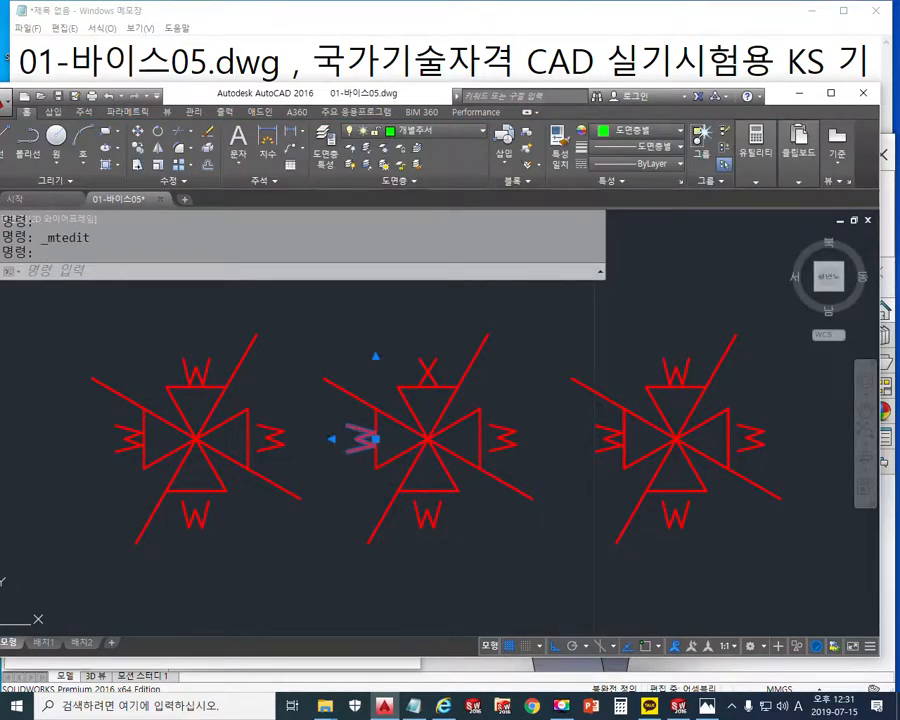
{"action": "left_click", "coordinate": [512, 560]}
Change the lower and right-hand letters of the middle symbol group to x
{"action": "double_click", "coordinate": [426, 514]}
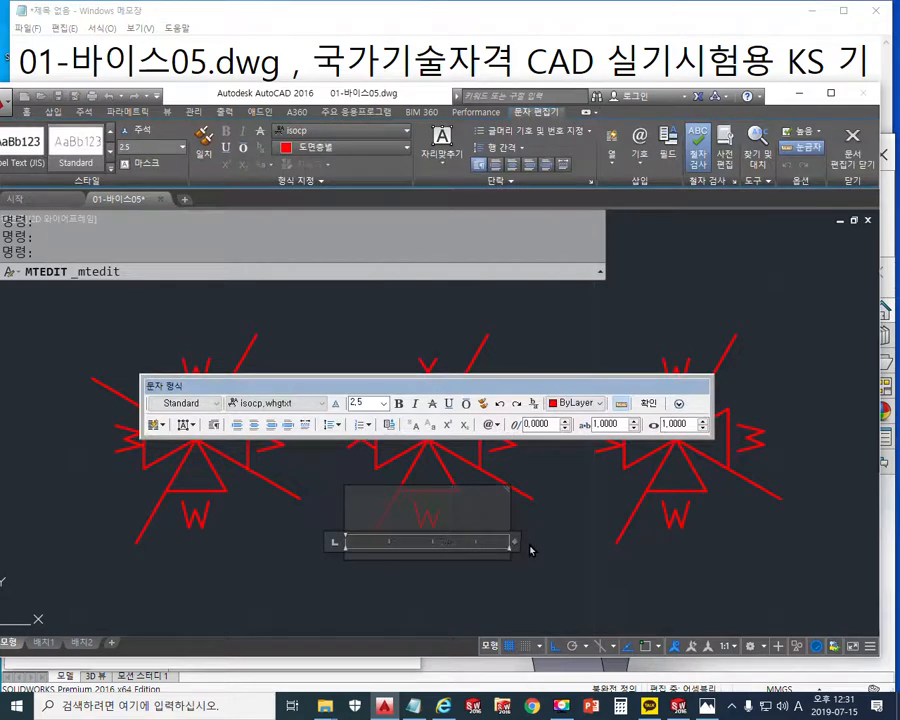
{"action": "type", "text": "X"}
{"action": "left_click", "coordinate": [530, 550]}
{"action": "double_click", "coordinate": [511, 441]}
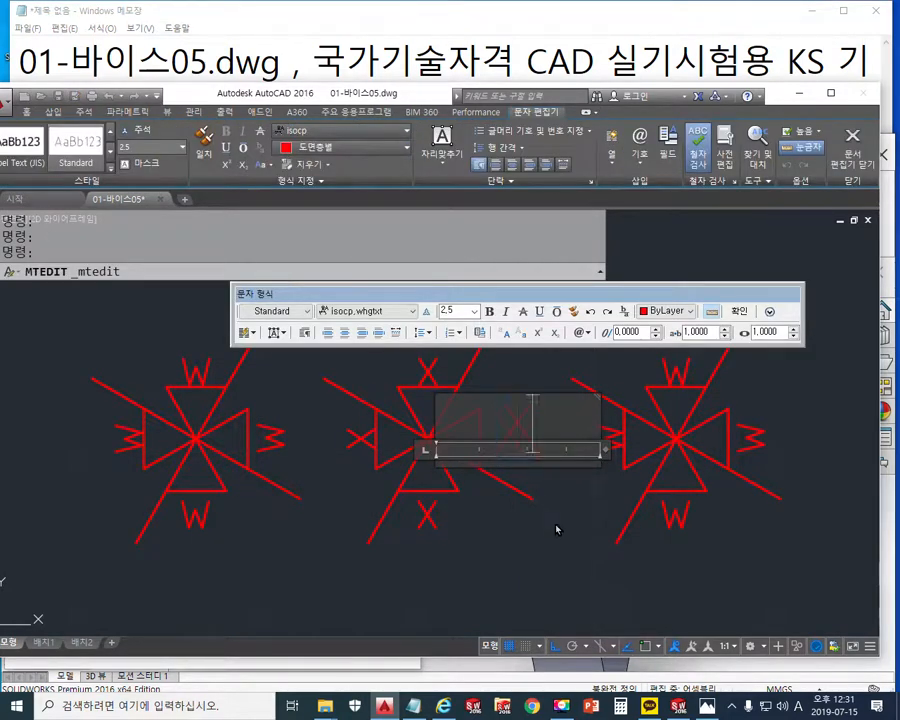
{"action": "type", "text": "X"}
{"action": "left_click", "coordinate": [556, 535]}
Change the upper and left-hand letters of the third symbol group to y
{"action": "left_click", "coordinate": [676, 372]}
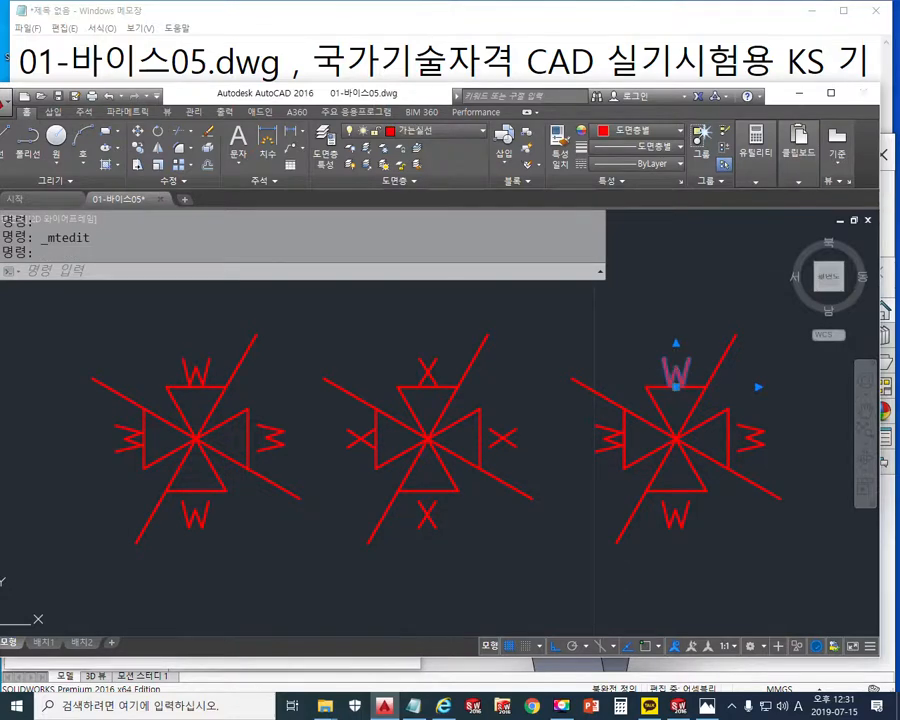
{"action": "double_click", "coordinate": [676, 372]}
{"action": "type", "text": "Y"}
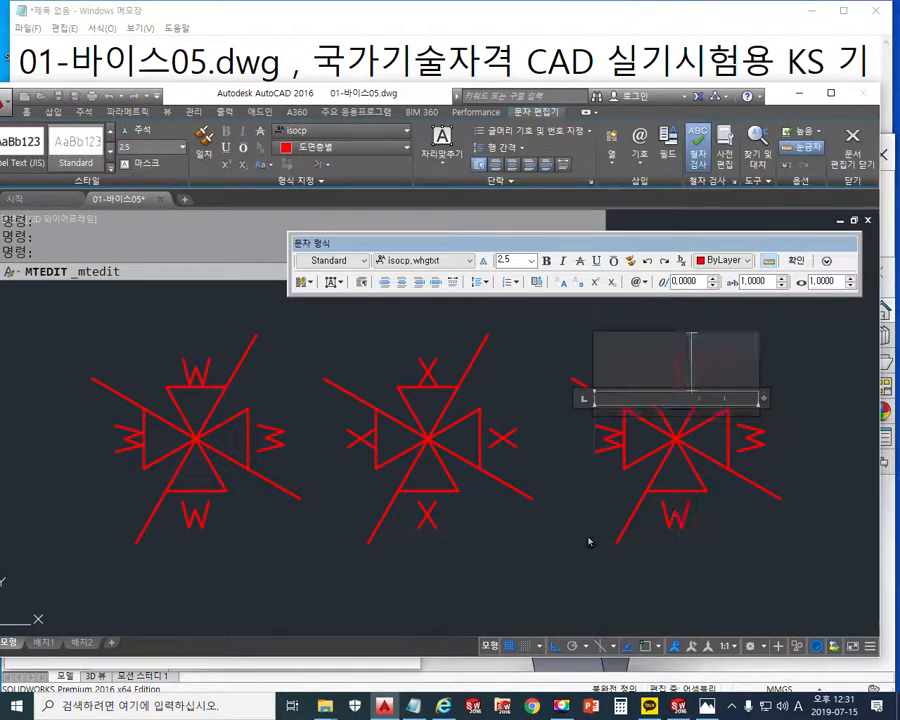
{"action": "left_click", "coordinate": [584, 536]}
{"action": "left_click", "coordinate": [610, 438]}
{"action": "double_click", "coordinate": [620, 438]}
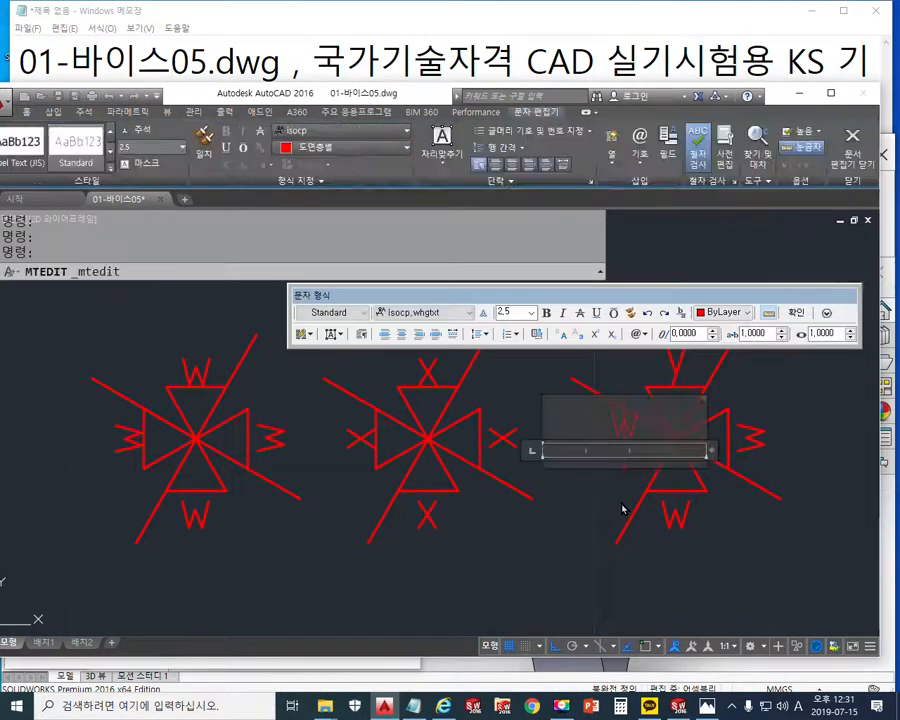
{"action": "type", "text": "Y"}
{"action": "left_click", "coordinate": [566, 542]}
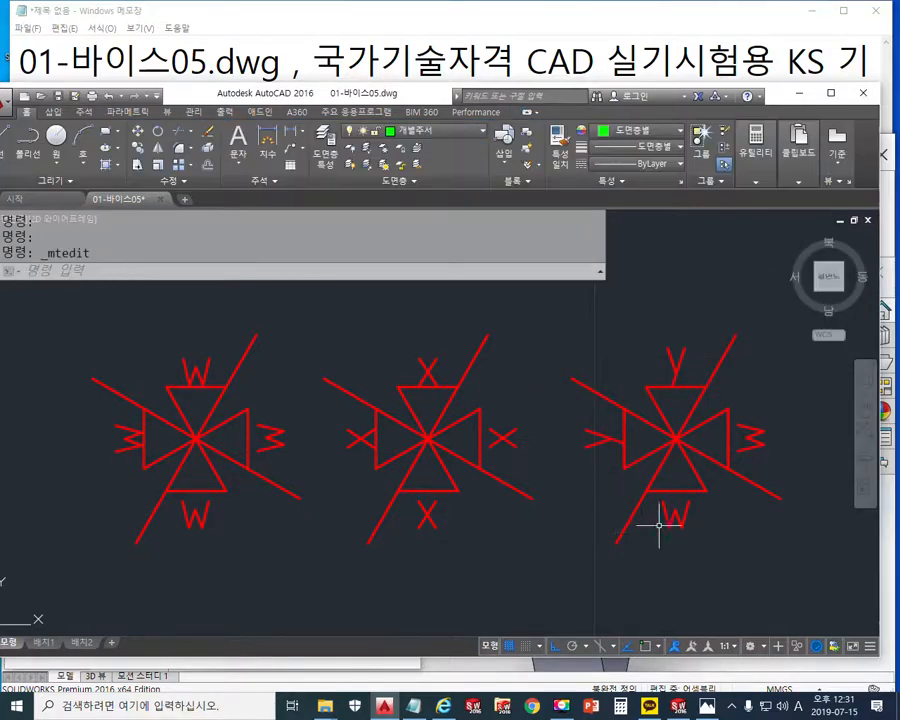
Change the lower and right-hand letters of the third symbol group to y
{"action": "left_click", "coordinate": [676, 516]}
{"action": "double_click", "coordinate": [678, 516]}
{"action": "type", "text": "Y"}
{"action": "left_click", "coordinate": [714, 564]}
{"action": "left_click", "coordinate": [755, 440]}
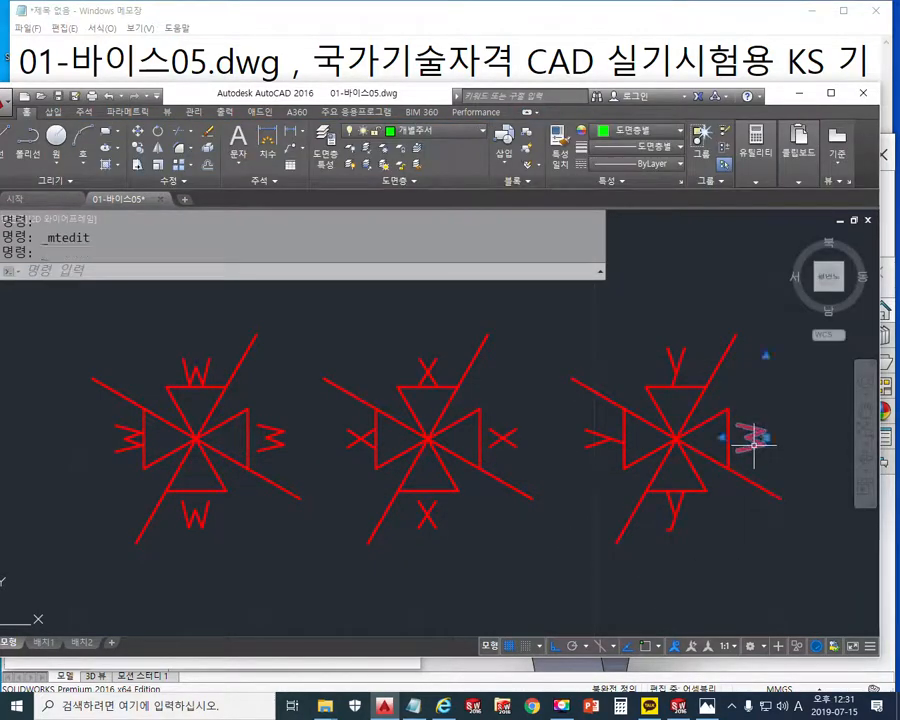
{"action": "double_click", "coordinate": [755, 440]}
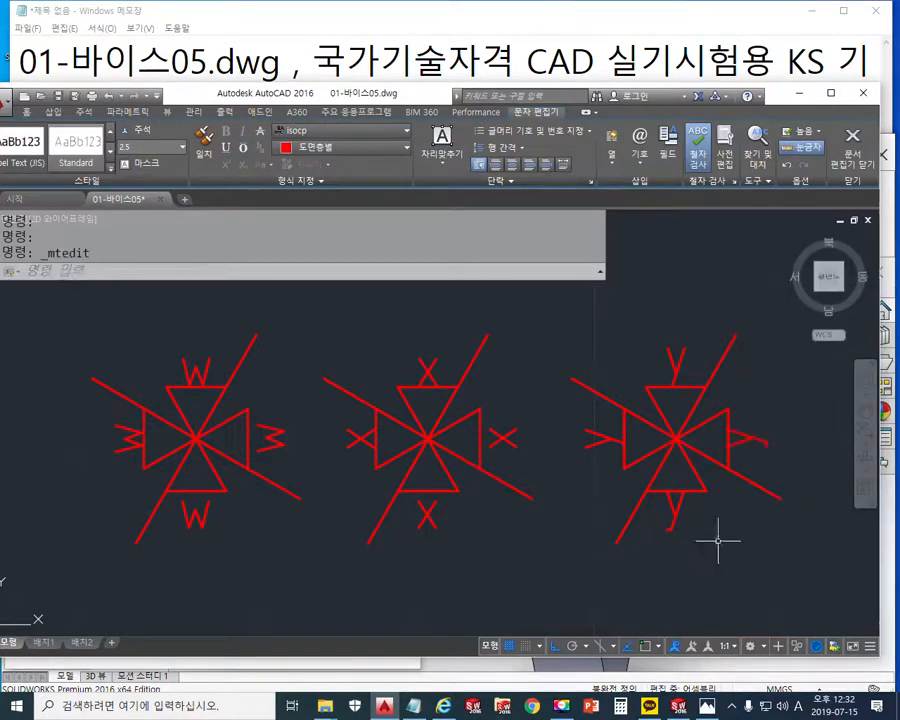
{"action": "type", "text": "Y"}
{"action": "left_click", "coordinate": [759, 532]}
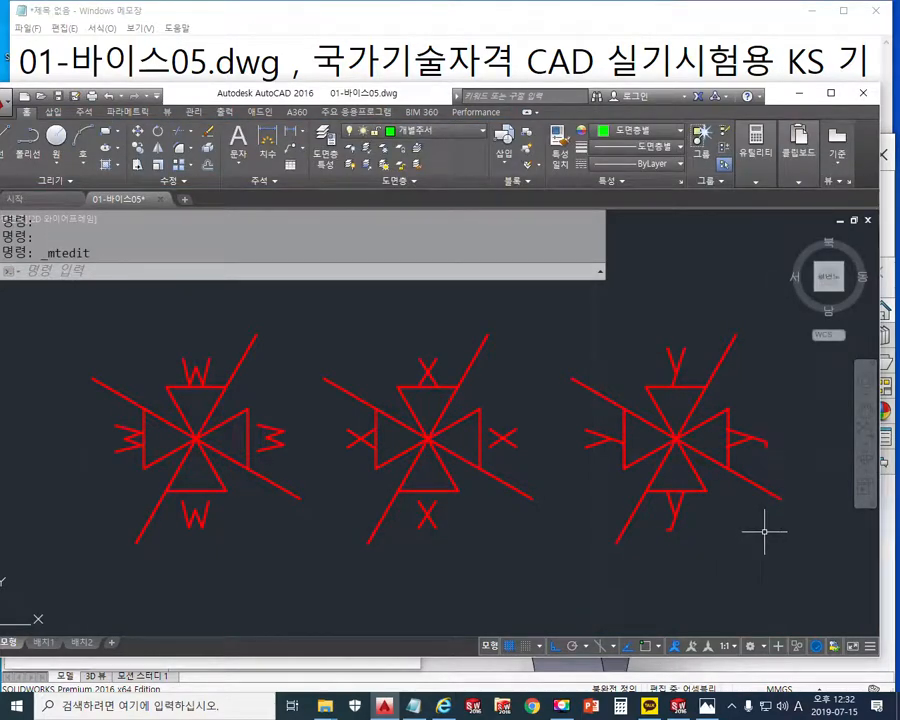
Erase the surplus symbol objects near the roughness symbols with one crossing selection
{"action": "scroll", "coordinate": [562, 446], "scroll_direction": "down", "scroll_amount": 4}
{"action": "middle_click_drag", "start_coordinate": [301, 468], "coordinate": [536, 434]}
{"action": "mouse_move", "coordinate": [625, 444]}
{"action": "middle_mouse_down"}
{"action": "mouse_move", "coordinate": [544, 428]}
{"action": "mouse_move", "coordinate": [424, 430]}
{"action": "middle_mouse_up"}
{"action": "mouse_move", "coordinate": [637, 464]}
{"action": "middle_mouse_down"}
{"action": "mouse_move", "coordinate": [524, 430]}
{"action": "mouse_move", "coordinate": [633, 443]}
{"action": "middle_mouse_up"}
{"action": "scroll", "coordinate": [615, 444], "scroll_direction": "down", "scroll_amount": 2}
{"action": "middle_click_drag", "start_coordinate": [551, 438], "coordinate": [587, 430]}
{"action": "type", "text": "e"}
{"action": "key", "text": "Return"}
{"action": "left_click", "coordinate": [719, 428]}
{"action": "left_click", "coordinate": [172, 311]}
Draw a circle of radius 5 above the green number 1 balloon, on the 개별주서 layer
{"action": "mouse_move", "coordinate": [516, 466]}
{"action": "middle_mouse_down"}
{"action": "mouse_move", "coordinate": [418, 410]}
{"action": "mouse_move", "coordinate": [395, 425]}
{"action": "mouse_move", "coordinate": [100, 381]}
{"action": "middle_mouse_up"}
{"action": "scroll", "coordinate": [414, 406], "scroll_direction": "up", "scroll_amount": 3}
{"action": "middle_click_drag", "start_coordinate": [656, 419], "coordinate": [566, 406]}
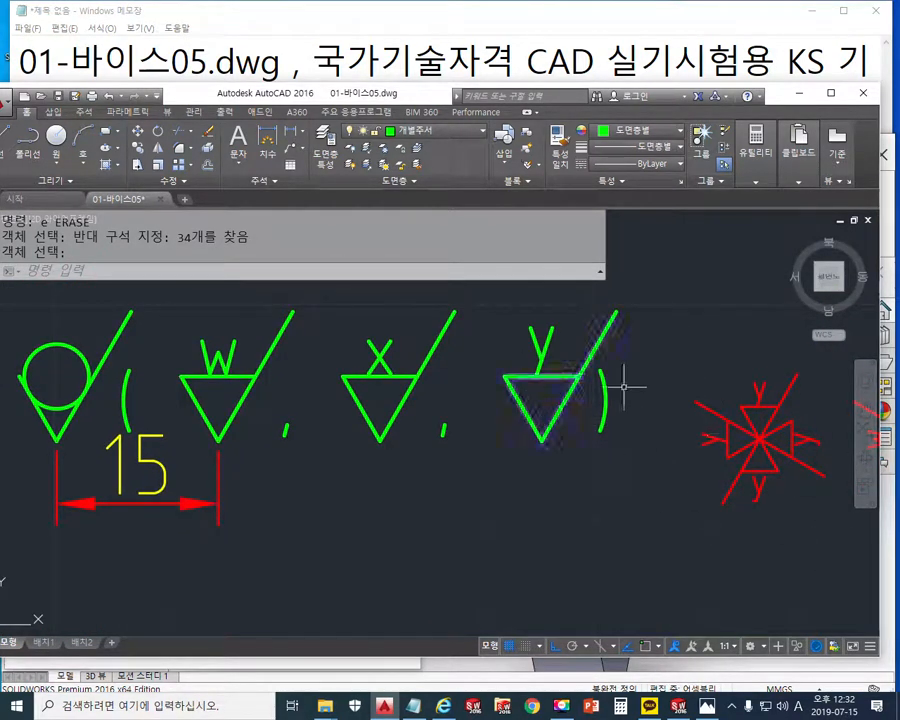
{"action": "middle_click_drag", "start_coordinate": [226, 395], "coordinate": [585, 450]}
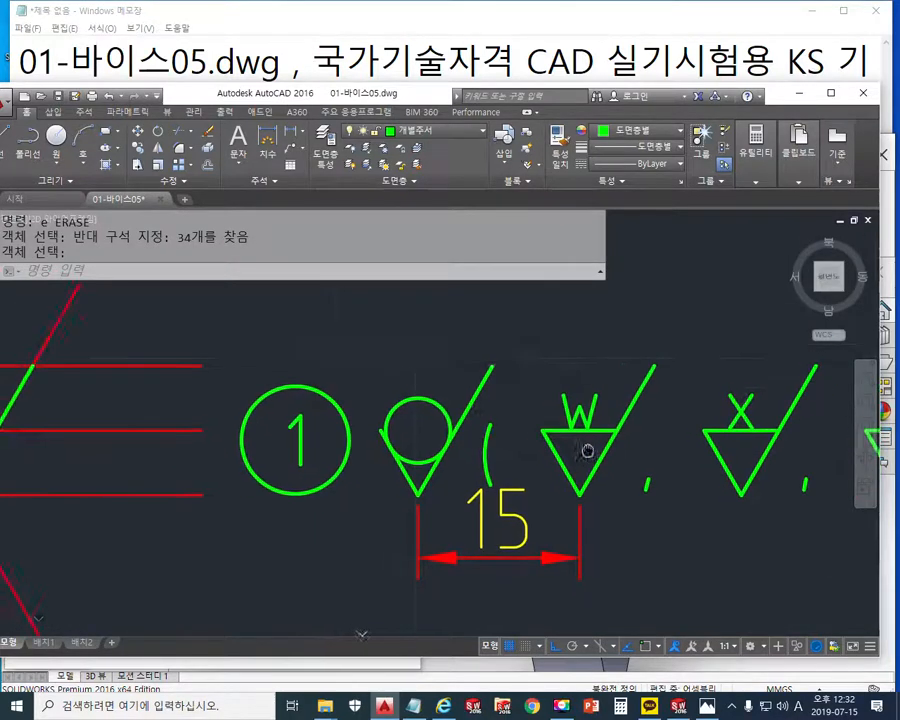
{"action": "middle_click_drag", "start_coordinate": [460, 432], "coordinate": [518, 492]}
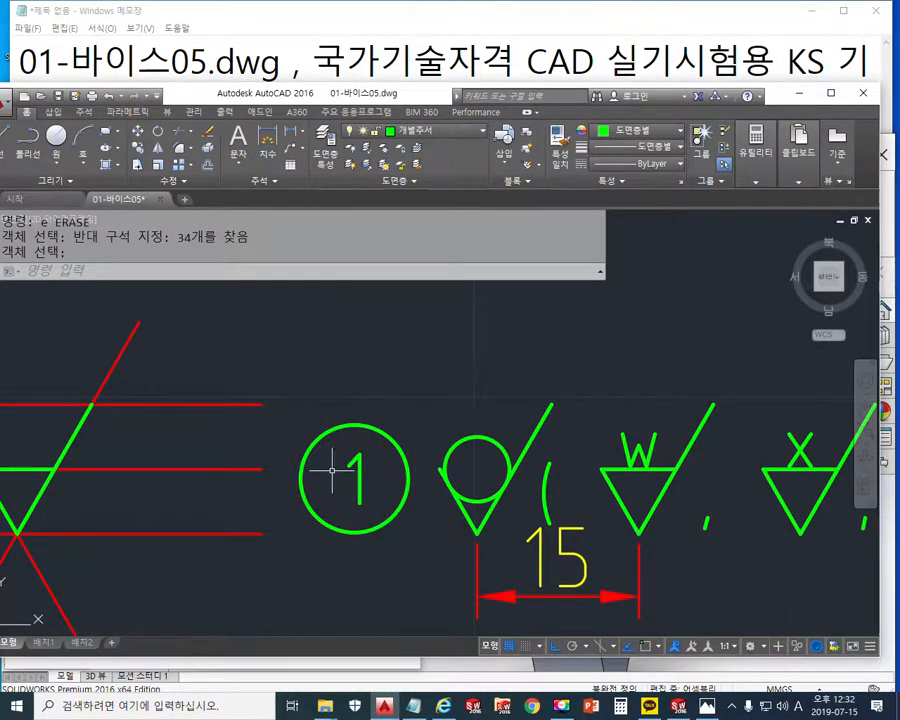
{"action": "middle_click_drag", "start_coordinate": [439, 369], "coordinate": [423, 443]}
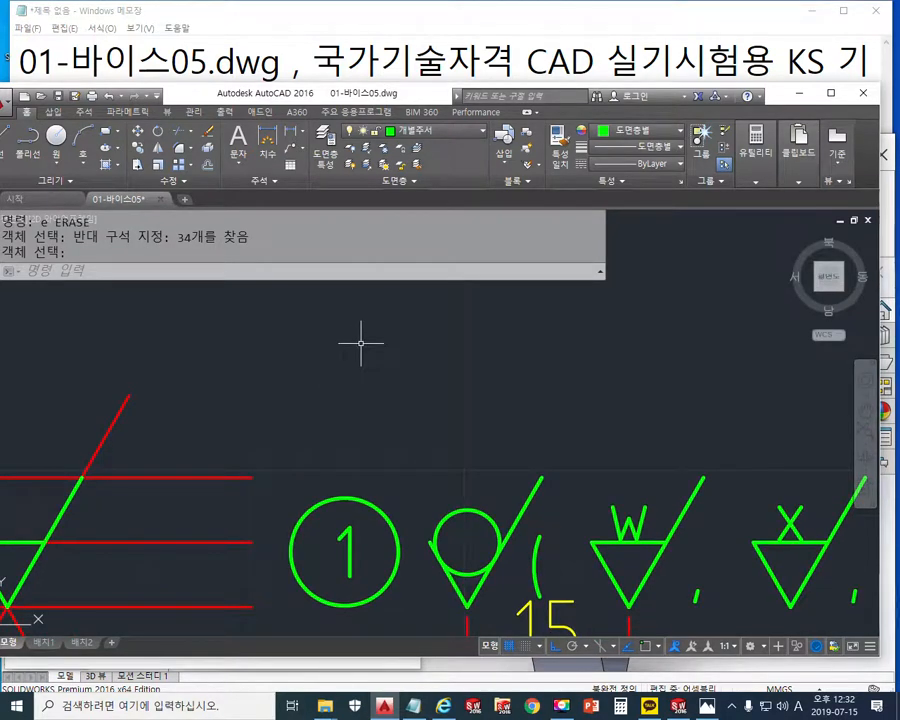
{"action": "left_click", "coordinate": [438, 132]}
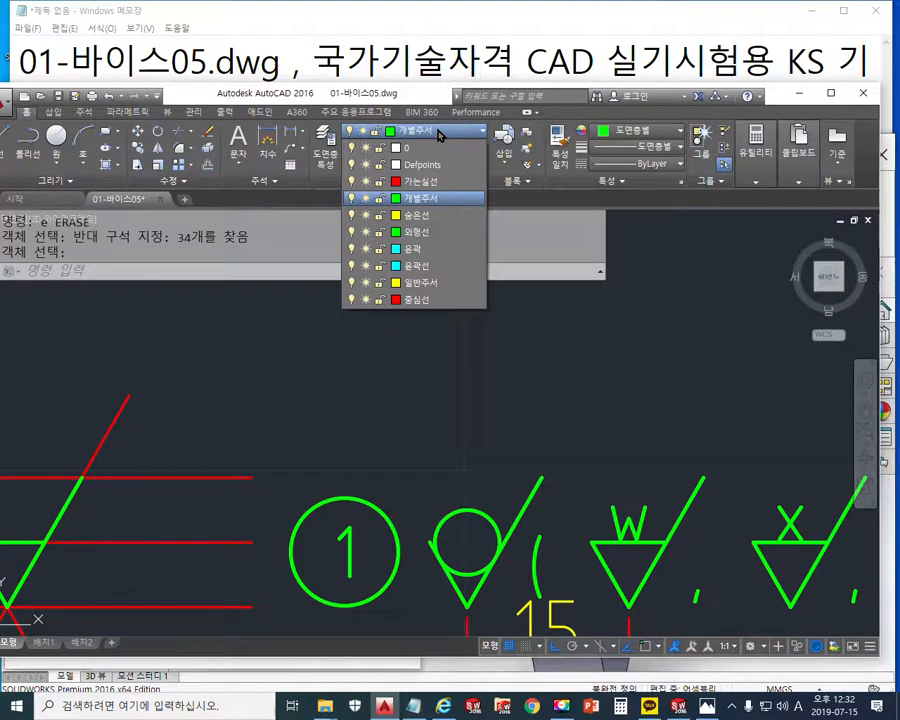
{"action": "left_click", "coordinate": [438, 133]}
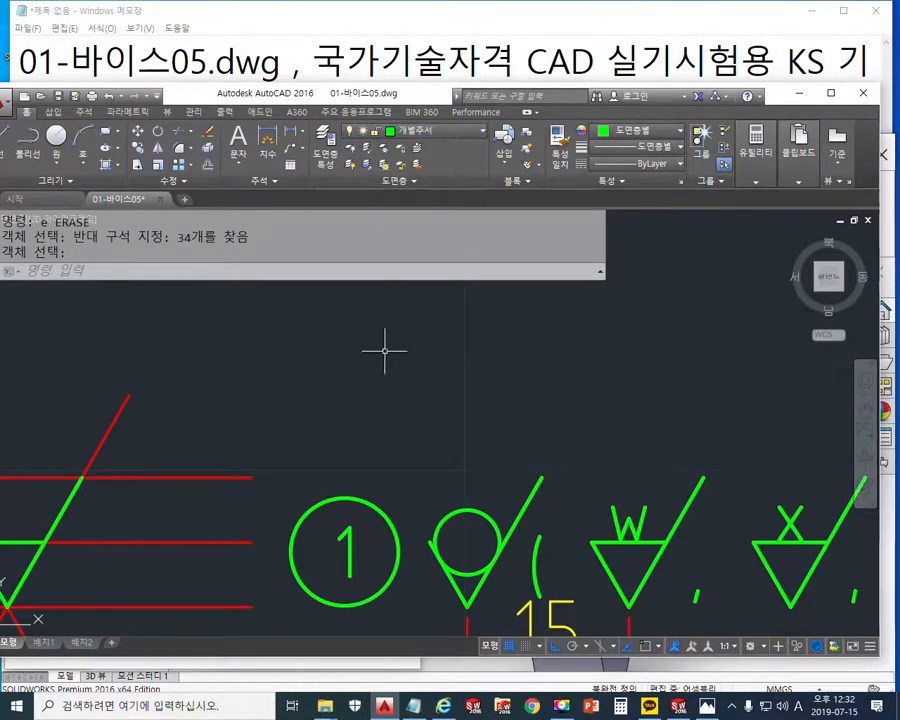
{"action": "middle_click_drag", "start_coordinate": [382, 348], "coordinate": [378, 360]}
{"action": "type", "text": "c"}
{"action": "key", "text": "Return"}
{"action": "left_click", "coordinate": [353, 382]}
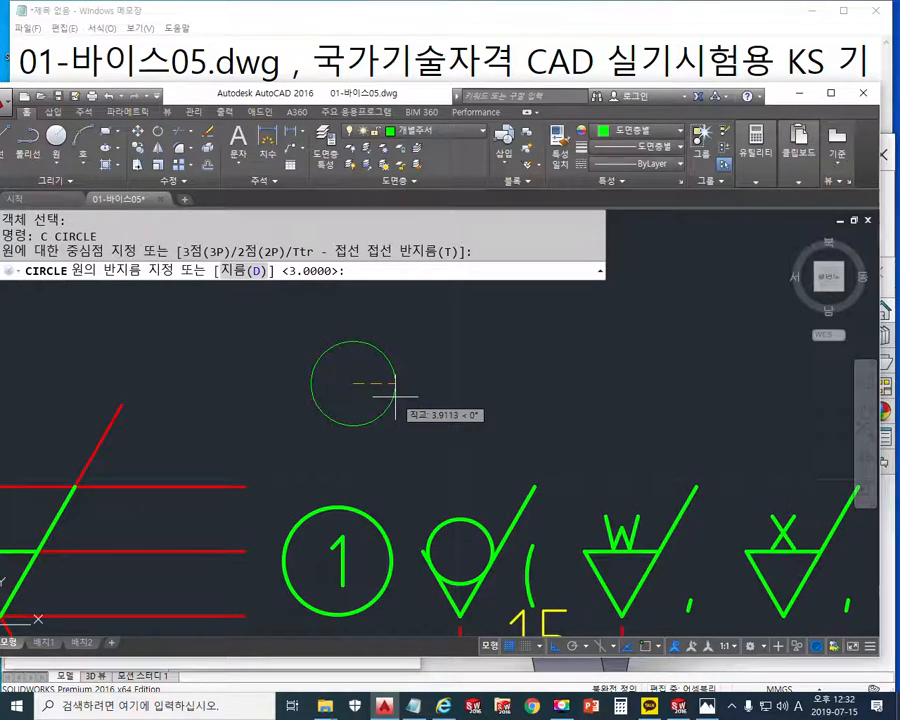
{"action": "type", "text": "5"}
{"action": "key", "text": "Return"}
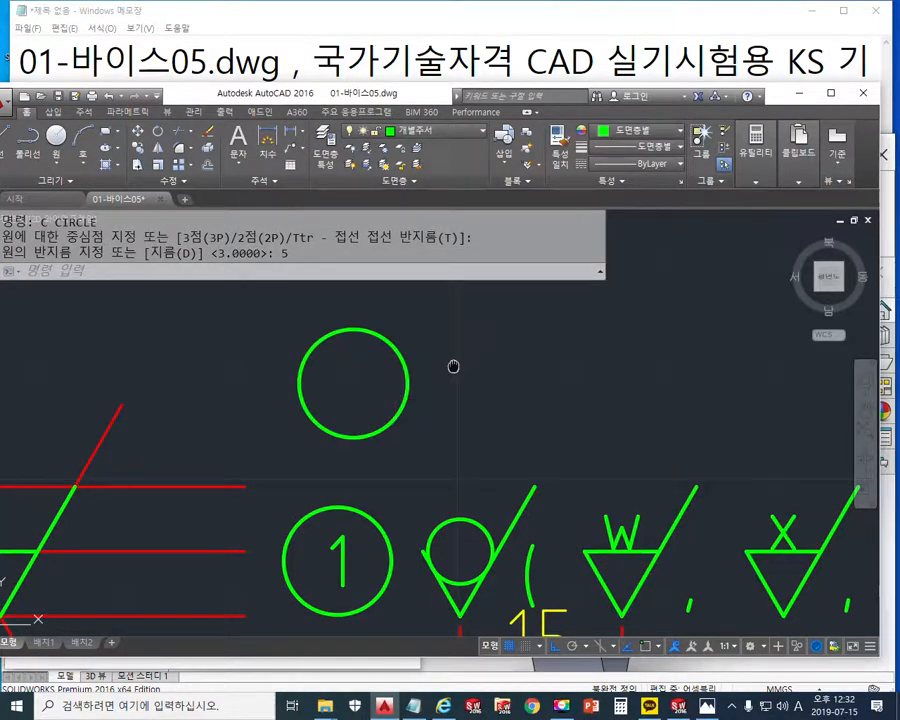
Add the multiline text 1 beside the new radius-5 circle, with text height 5 and middle-center justification
{"action": "middle_click_drag", "start_coordinate": [454, 364], "coordinate": [423, 396]}
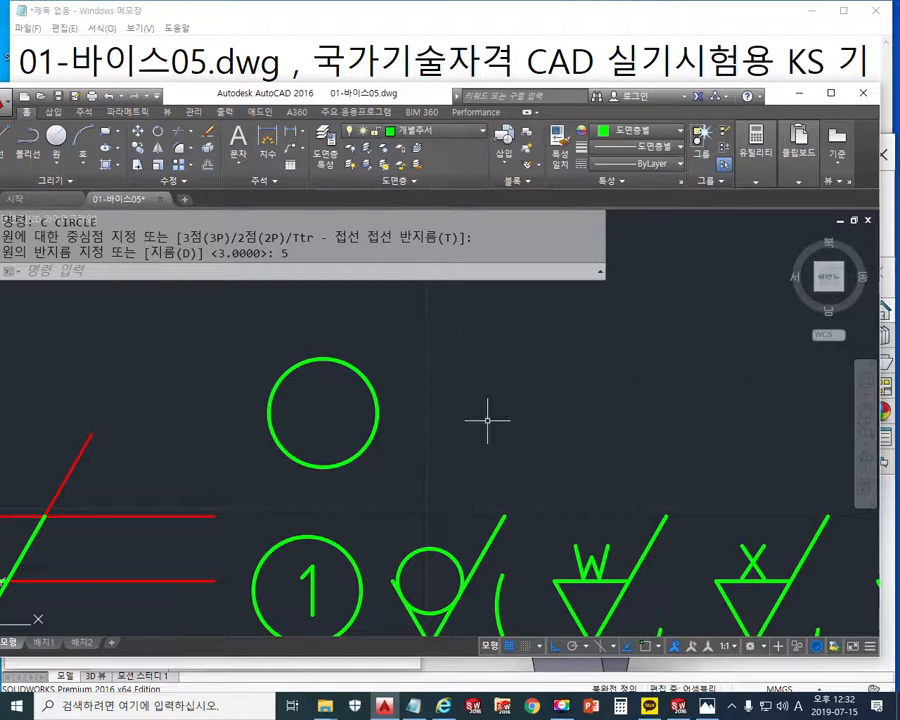
{"action": "type", "text": "mt"}
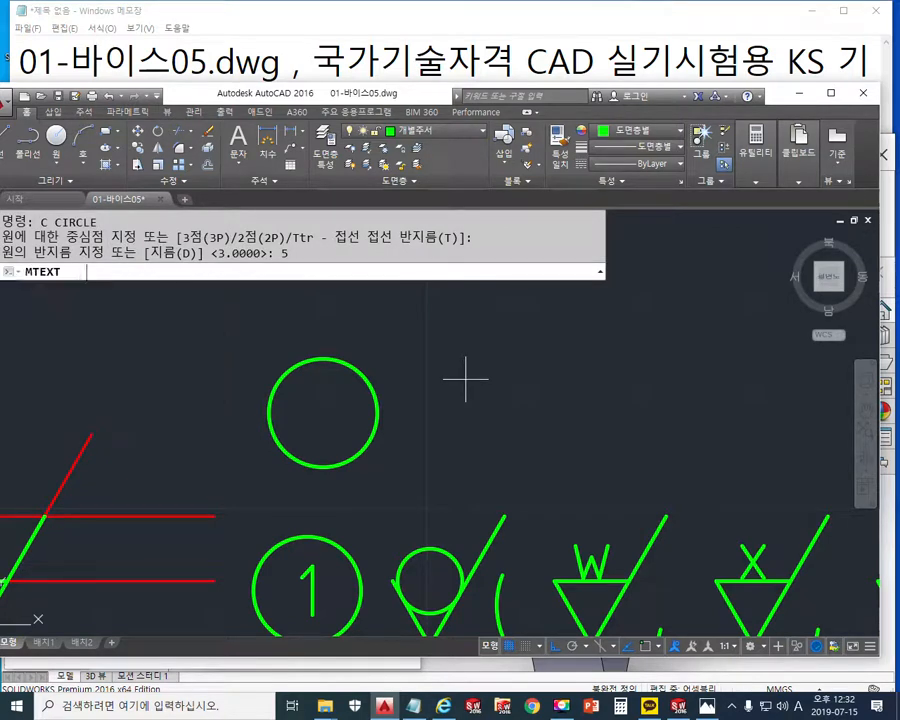
{"action": "key", "text": "Return"}
{"action": "left_click", "coordinate": [404, 347]}
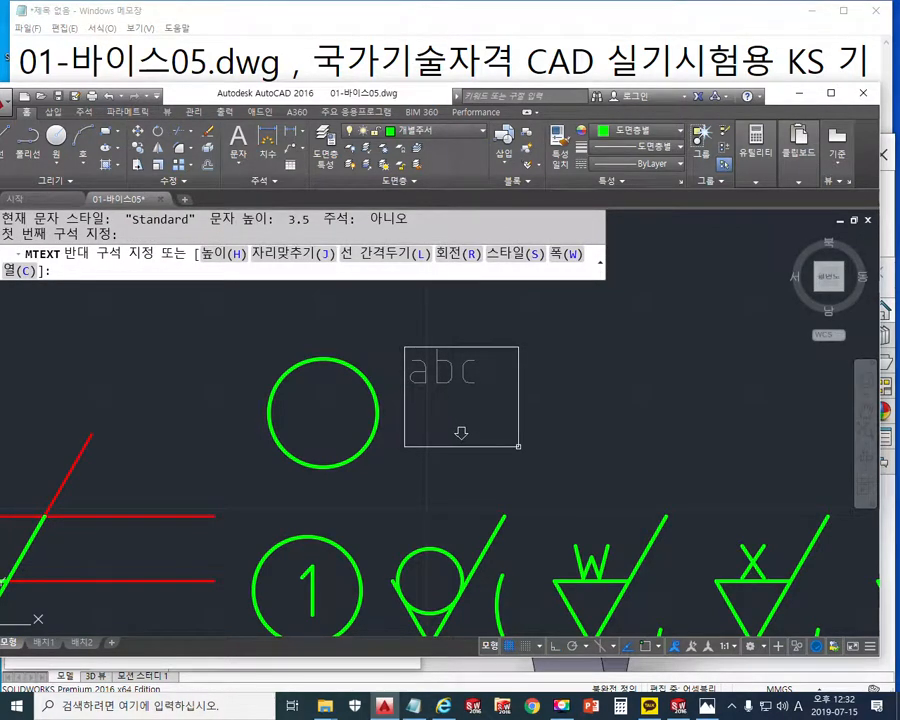
{"action": "left_click", "coordinate": [518, 446]}
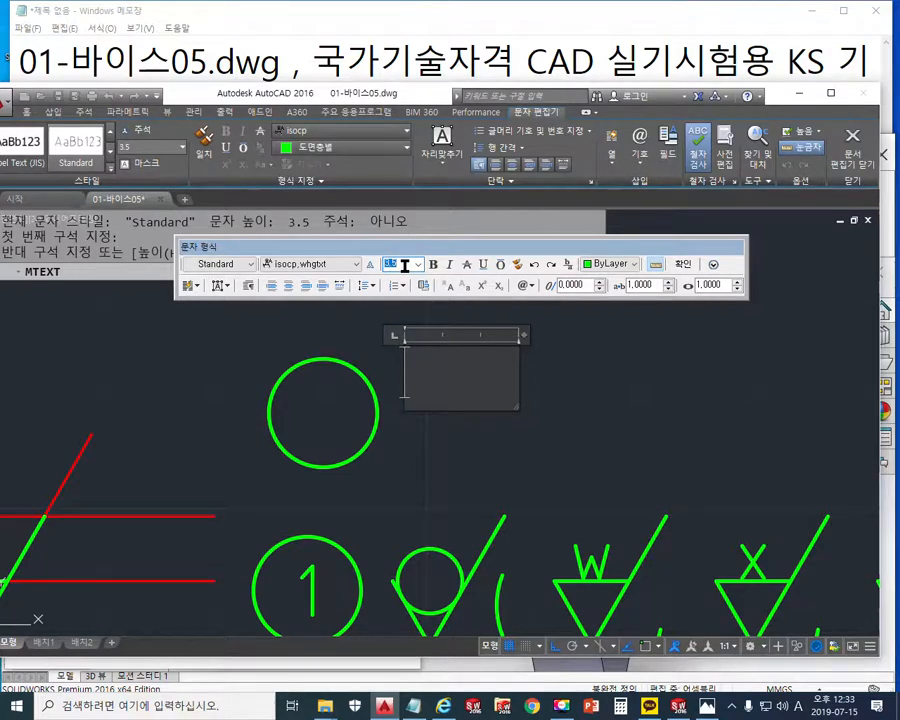
{"action": "type", "text": "5"}
{"action": "left_click", "coordinate": [224, 285]}
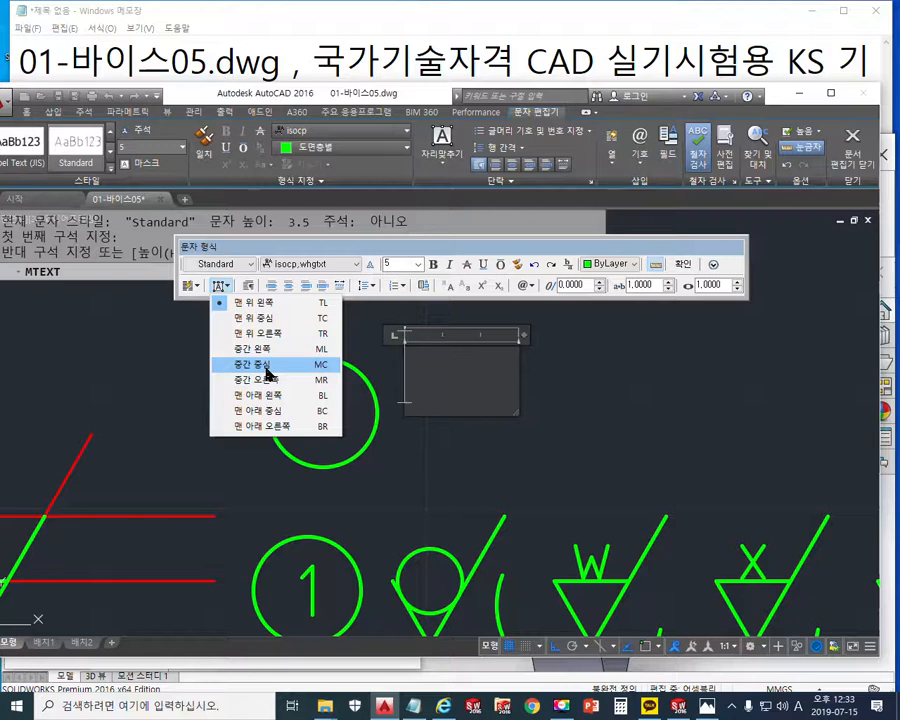
{"action": "left_click", "coordinate": [266, 366]}
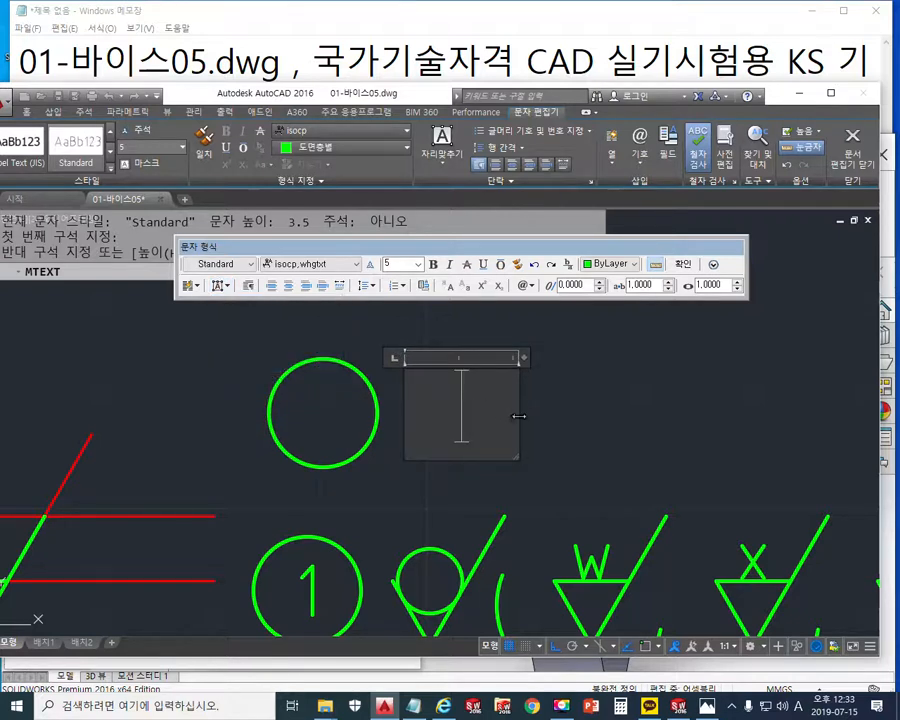
{"action": "type", "text": "1"}
{"action": "left_click", "coordinate": [575, 413]}
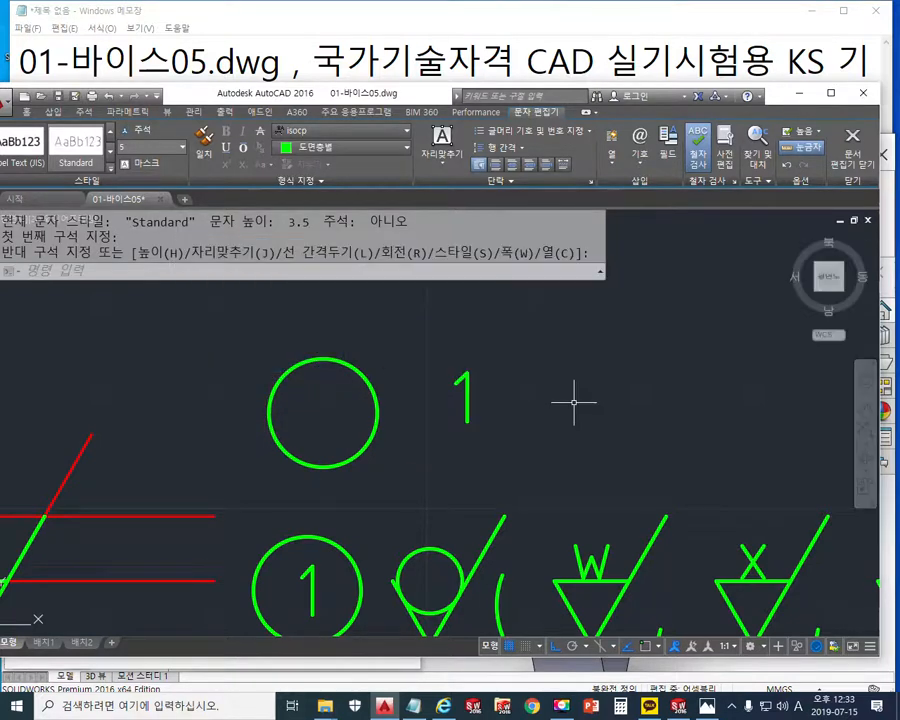
Move the new number 1 by its insertion point to the center of the radius-5 circle
{"action": "type", "text": "m"}
{"action": "key", "text": "Return"}
{"action": "left_click", "coordinate": [528, 444]}
{"action": "left_click", "coordinate": [420, 317]}
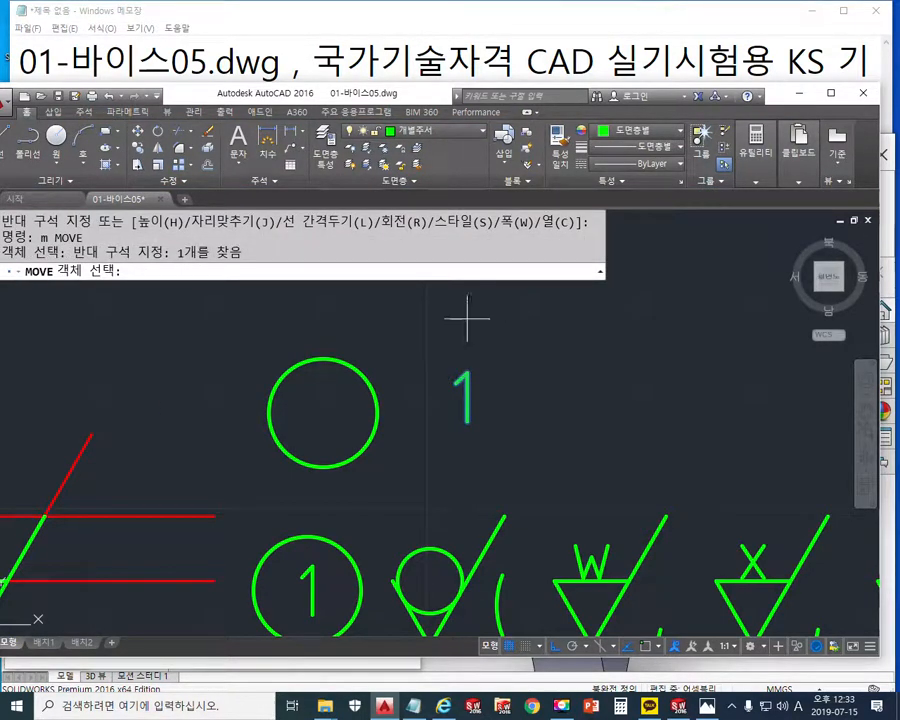
{"action": "key", "text": "Return"}
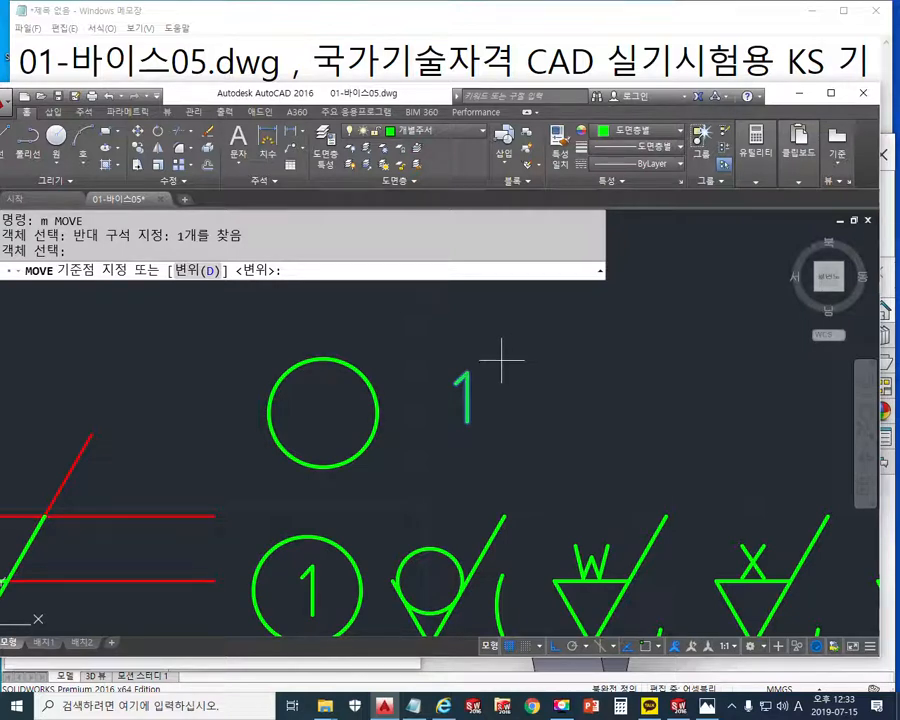
{"action": "key", "text": "Return"}
{"action": "left_click", "coordinate": [460, 375]}
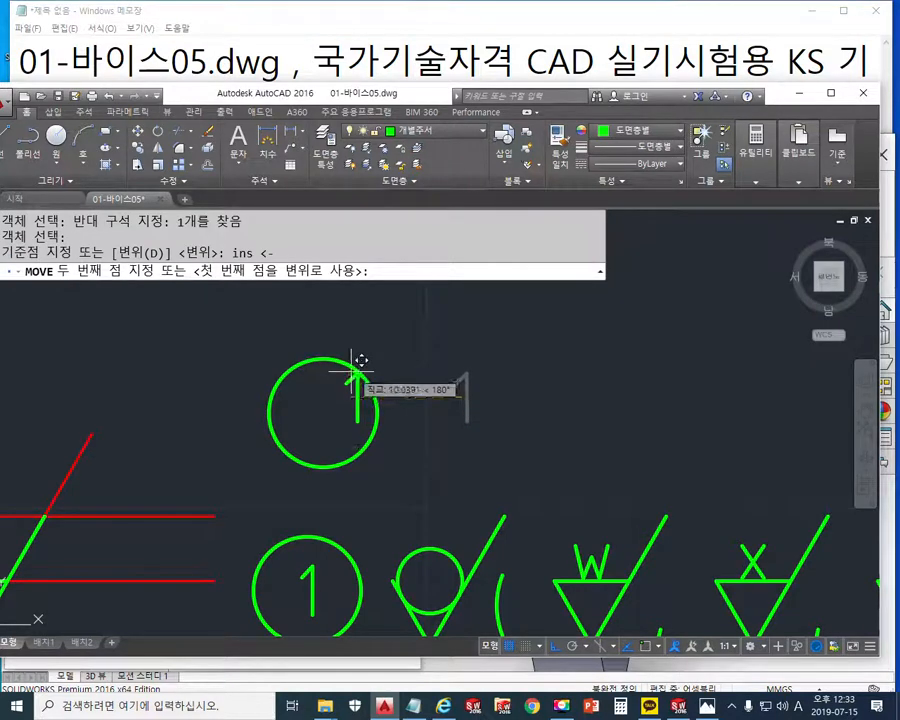
{"action": "key", "text": "F3"}
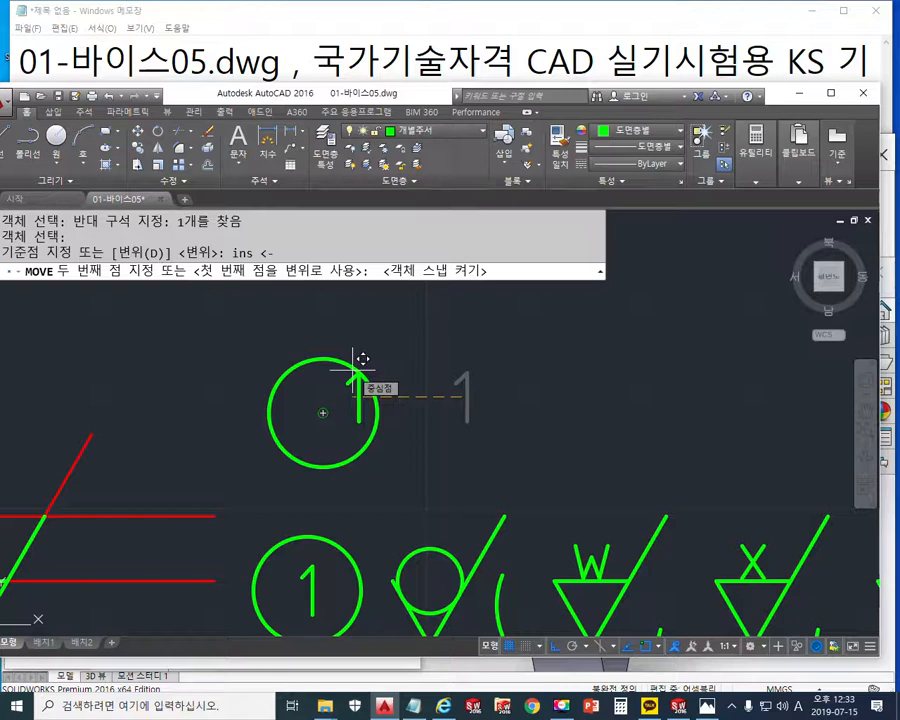
{"action": "left_click", "coordinate": [355, 370]}
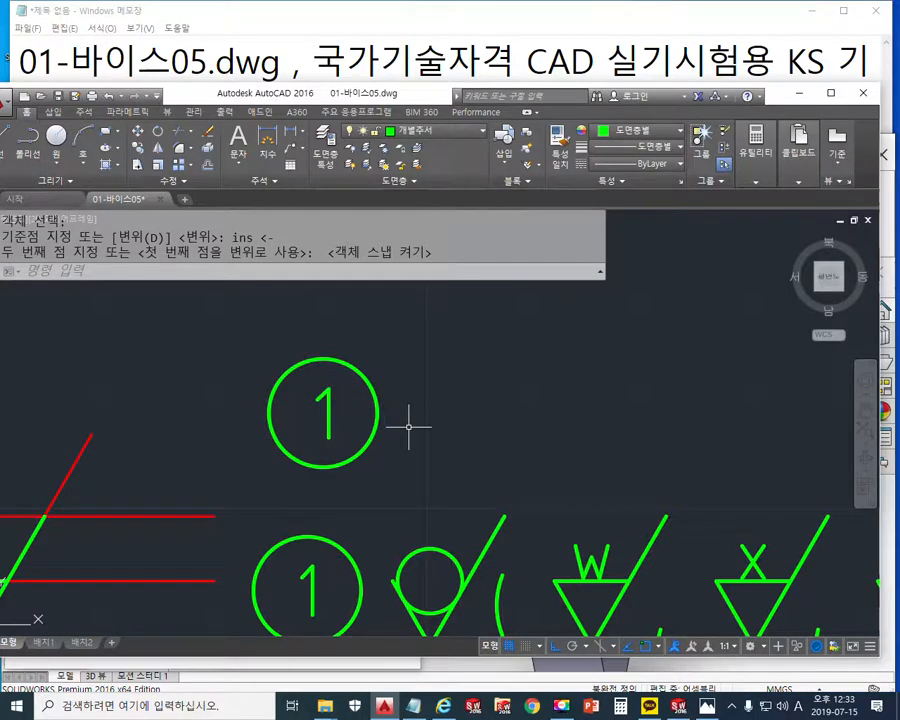
Erase the radius-5 circle and its number 1 above the original balloon
{"action": "type", "text": "e"}
{"action": "key", "text": "Return"}
{"action": "left_click", "coordinate": [420, 485]}
{"action": "left_click", "coordinate": [245, 348]}
{"action": "key", "text": "Return"}
{"action": "scroll", "coordinate": [413, 382], "scroll_direction": "down", "scroll_amount": 5}
{"action": "middle_click_drag", "start_coordinate": [400, 372], "coordinate": [360, 346]}
{"action": "middle_click_drag", "start_coordinate": [644, 414], "coordinate": [510, 420]}
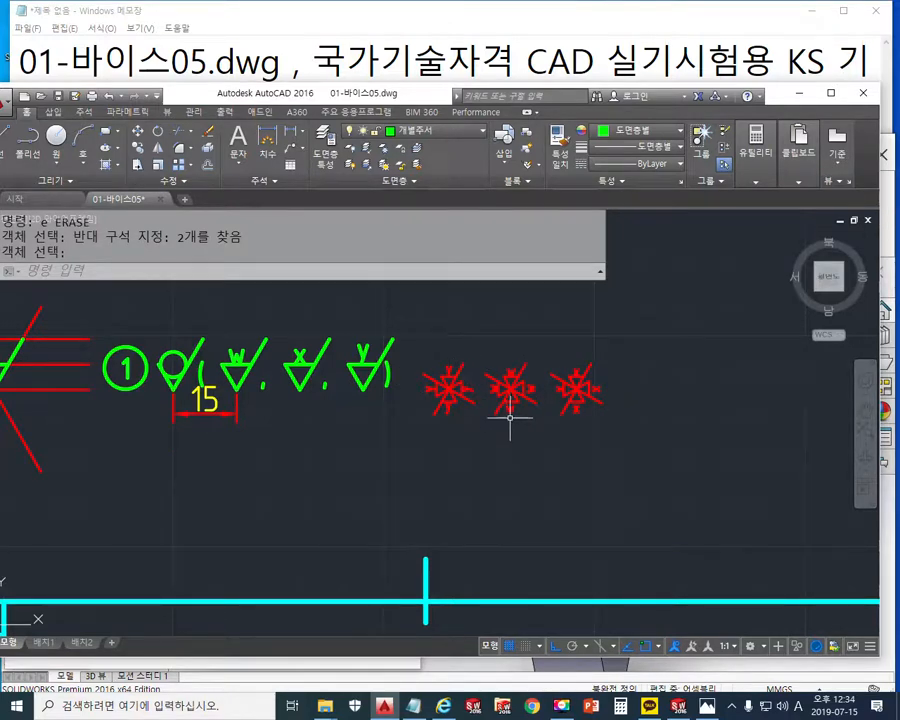
{"action": "middle_click_drag", "start_coordinate": [492, 416], "coordinate": [560, 424]}
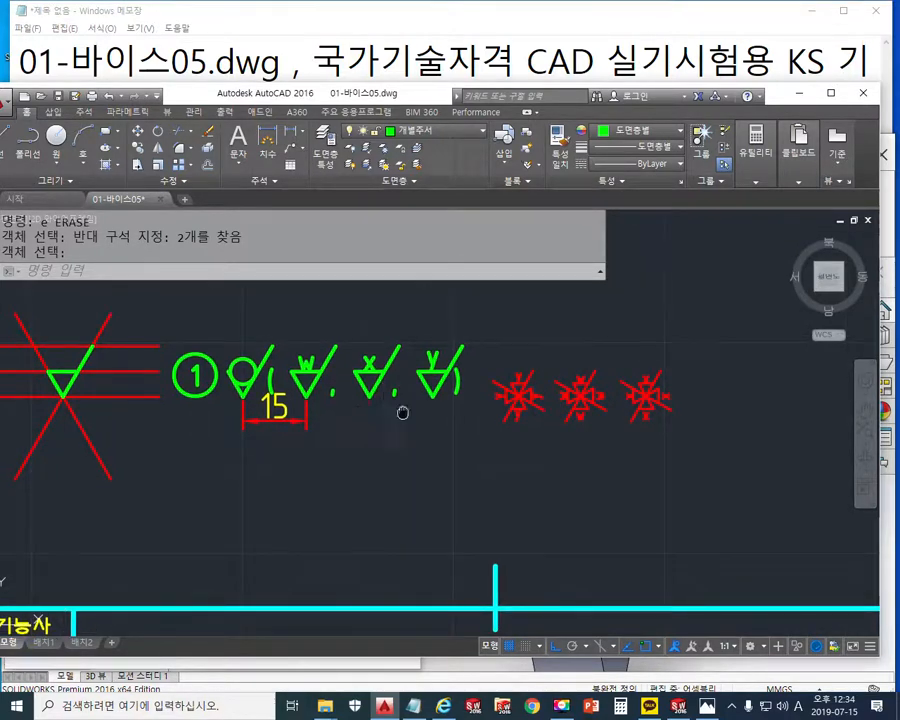
{"action": "middle_click_drag", "start_coordinate": [381, 408], "coordinate": [462, 408]}
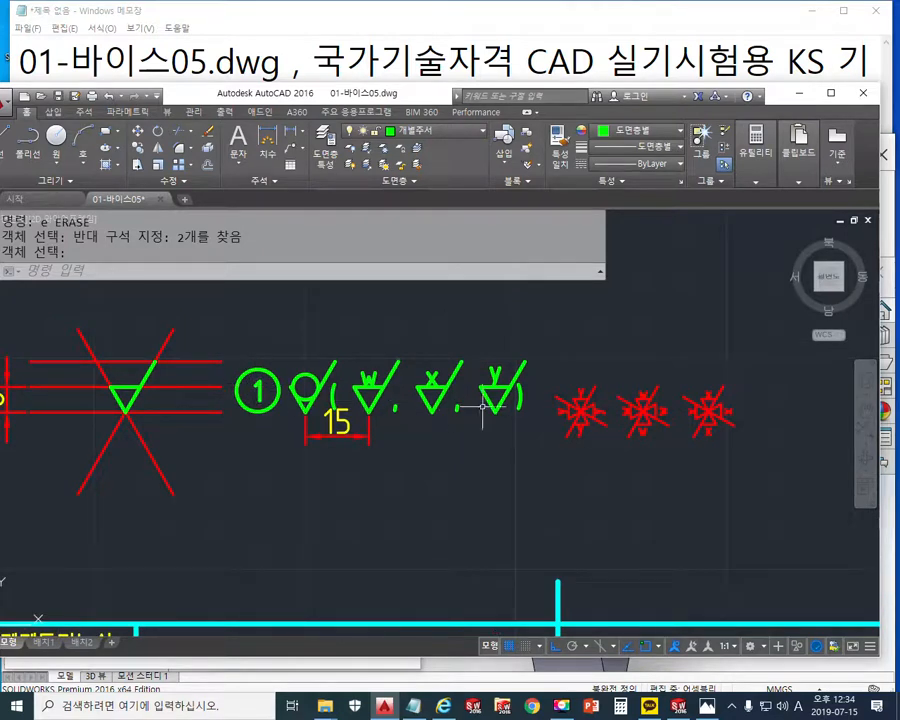
{"action": "key", "text": "F12"}
{"action": "mouse_move", "coordinate": [550, 408]}
{"action": "left_mouse_down"}
{"action": "mouse_move", "coordinate": [318, 430]}
{"action": "mouse_move", "coordinate": [305, 333]}
{"action": "mouse_move", "coordinate": [552, 400]}
{"action": "mouse_move", "coordinate": [545, 408]}
{"action": "left_mouse_up"}
{"action": "mouse_move", "coordinate": [414, 412]}
{"action": "left_mouse_down"}
{"action": "mouse_move", "coordinate": [387, 488]}
{"action": "mouse_move", "coordinate": [375, 575]}
{"action": "left_mouse_up"}
{"action": "mouse_move", "coordinate": [340, 508]}
{"action": "left_mouse_down"}
{"action": "mouse_move", "coordinate": [375, 575]}
{"action": "mouse_move", "coordinate": [425, 522]}
{"action": "left_mouse_up"}
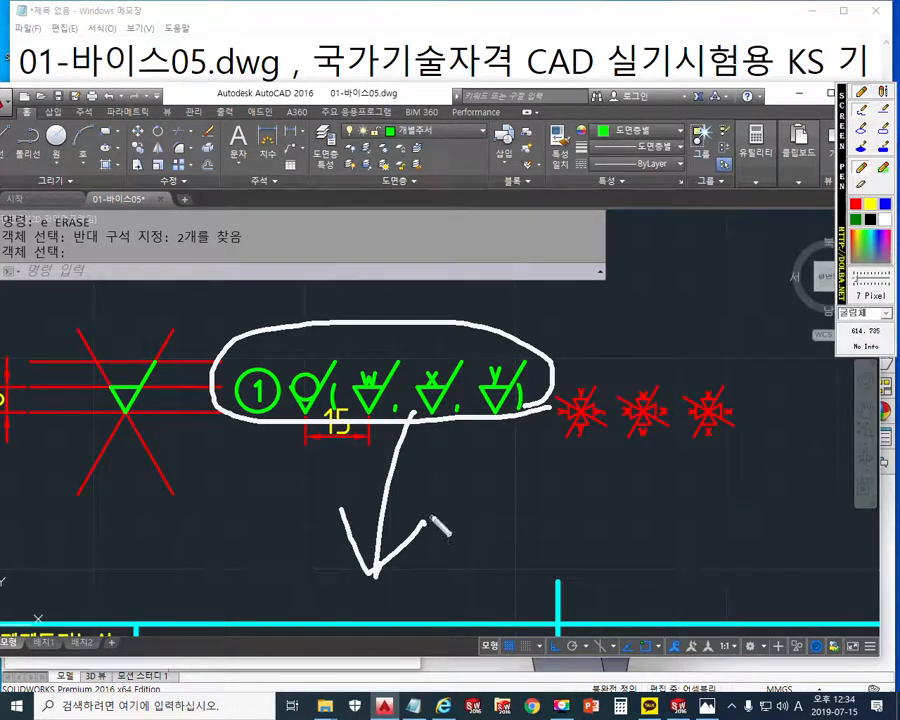
{"action": "key", "text": "Escape"}
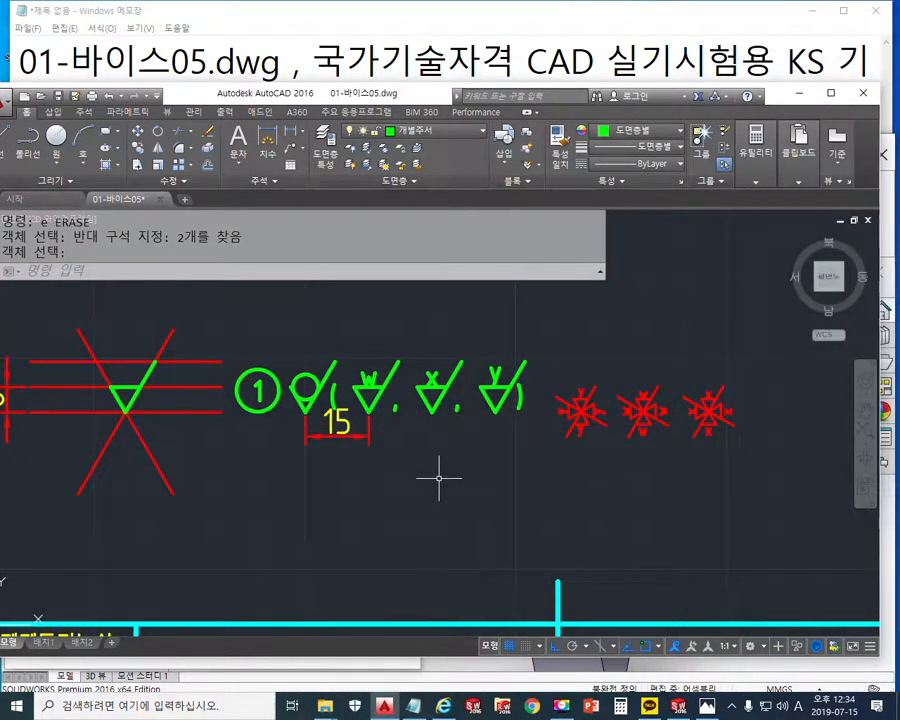
Copy the number 1 balloon and its complete green roughness symbol row into the drawing frame, just above the shaft view with the 60° dimension
{"action": "type", "text": "CO"}
{"action": "key", "text": "Return"}
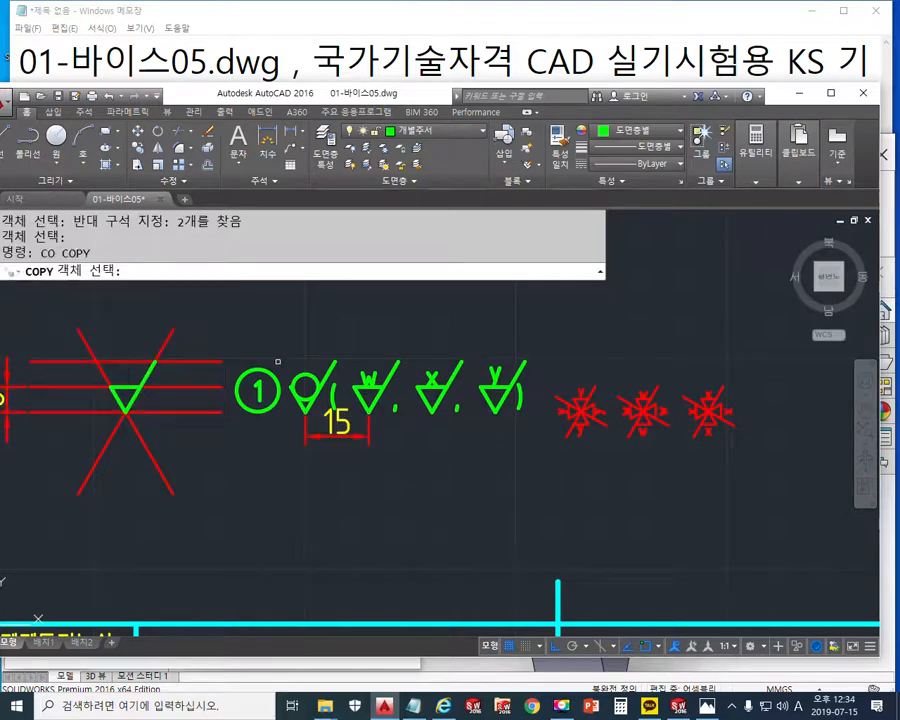
{"action": "left_click", "coordinate": [225, 315]}
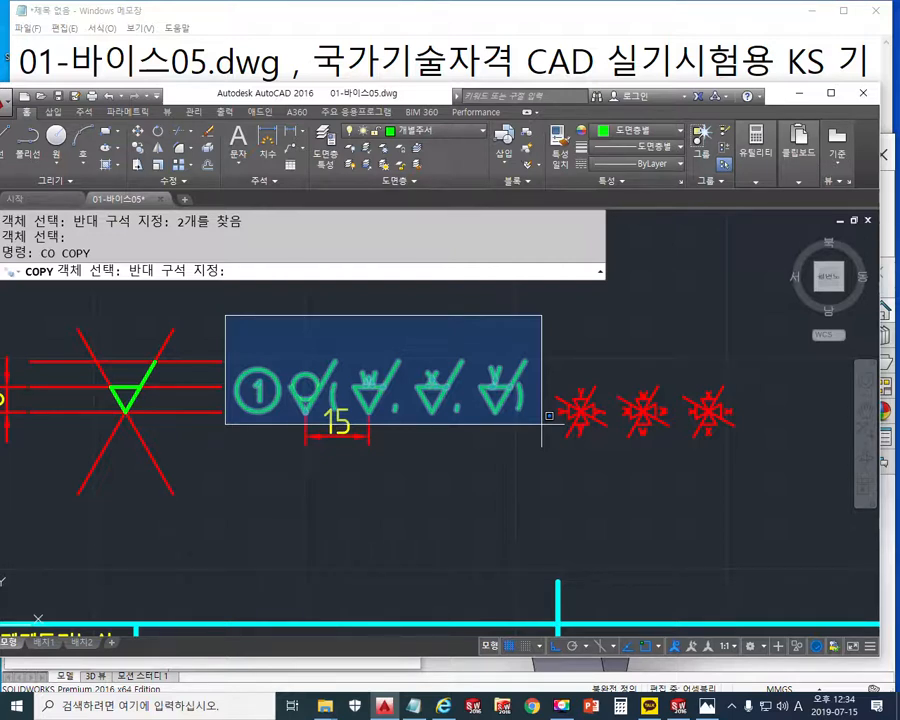
{"action": "left_click", "coordinate": [541, 423]}
{"action": "key", "text": "space"}
{"action": "left_click", "coordinate": [379, 321]}
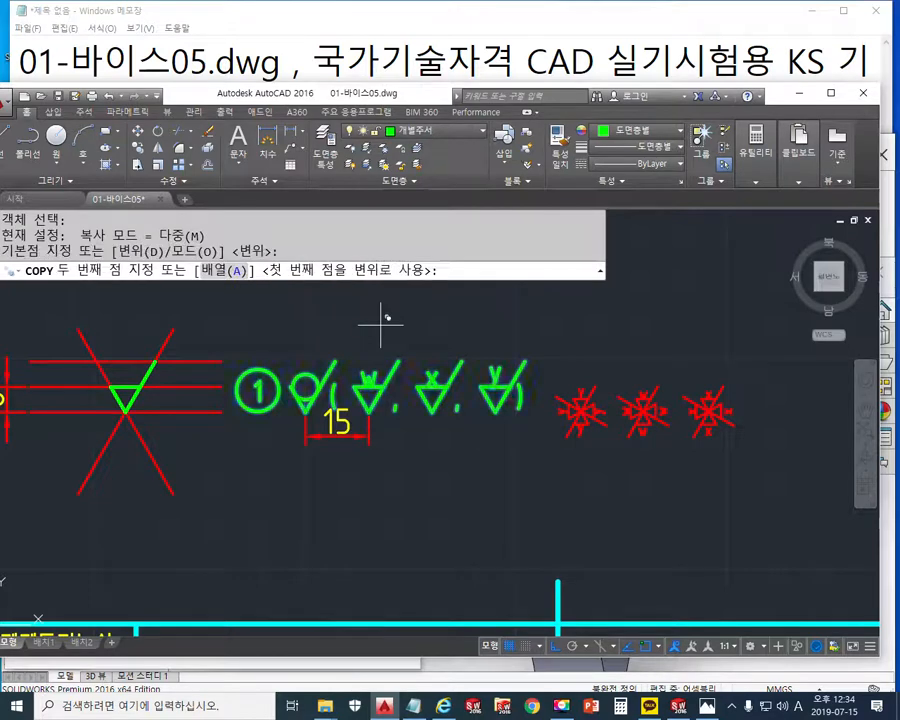
{"action": "scroll", "coordinate": [328, 450], "scroll_direction": "down", "scroll_amount": 4}
{"action": "middle_click_drag", "start_coordinate": [352, 481], "coordinate": [384, 306]}
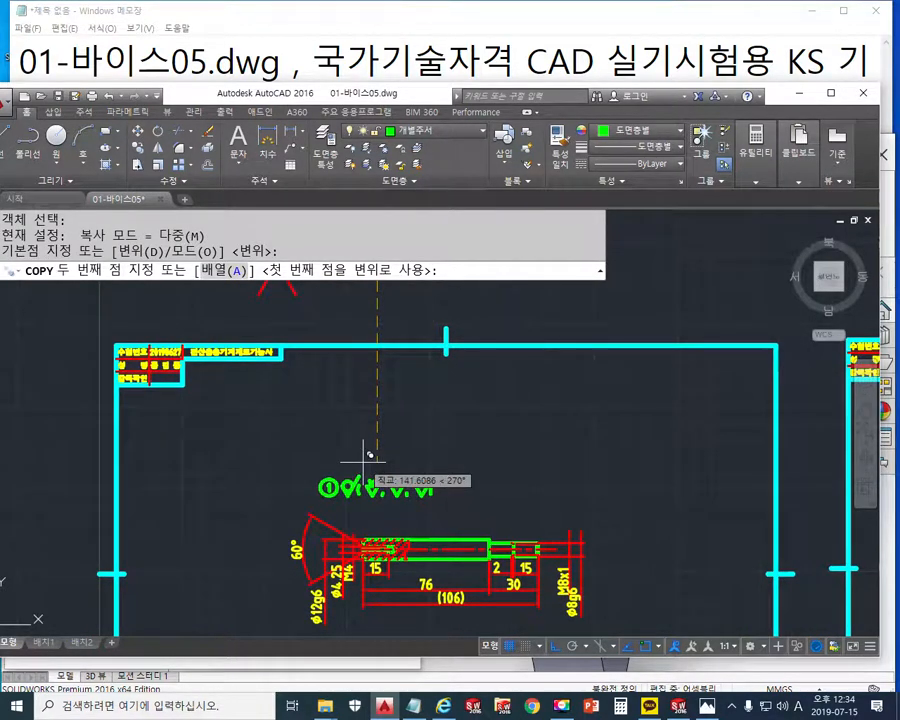
{"action": "key", "text": "F8"}
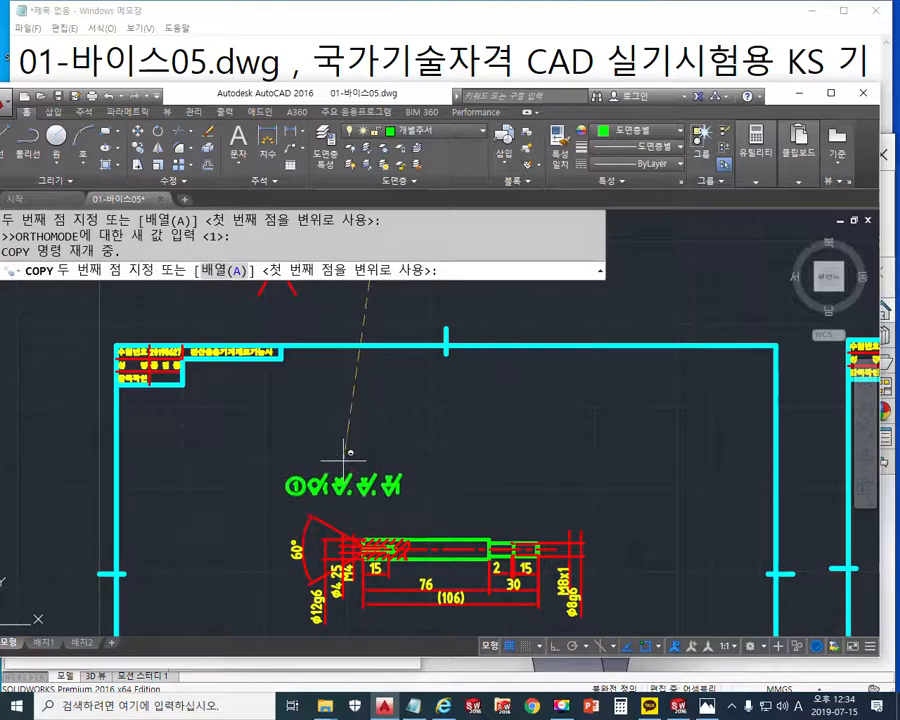
{"action": "left_click", "coordinate": [350, 456]}
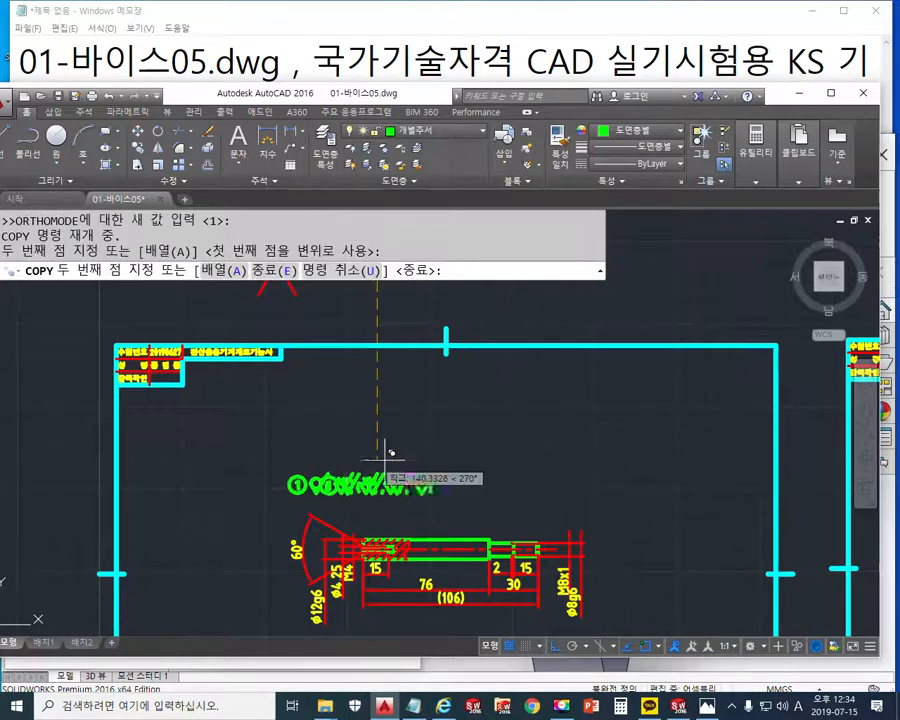
{"action": "key", "text": "Return"}
{"action": "scroll", "coordinate": [358, 507], "scroll_direction": "up", "scroll_amount": 3}
{"action": "mouse_move", "coordinate": [389, 519]}
{"action": "middle_mouse_down"}
{"action": "mouse_move", "coordinate": [328, 382]}
{"action": "mouse_move", "coordinate": [323, 402]}
{"action": "middle_mouse_up"}
{"action": "key", "text": "F12"}
{"action": "left_click_drag", "start_coordinate": [128, 380], "coordinate": [398, 370]}
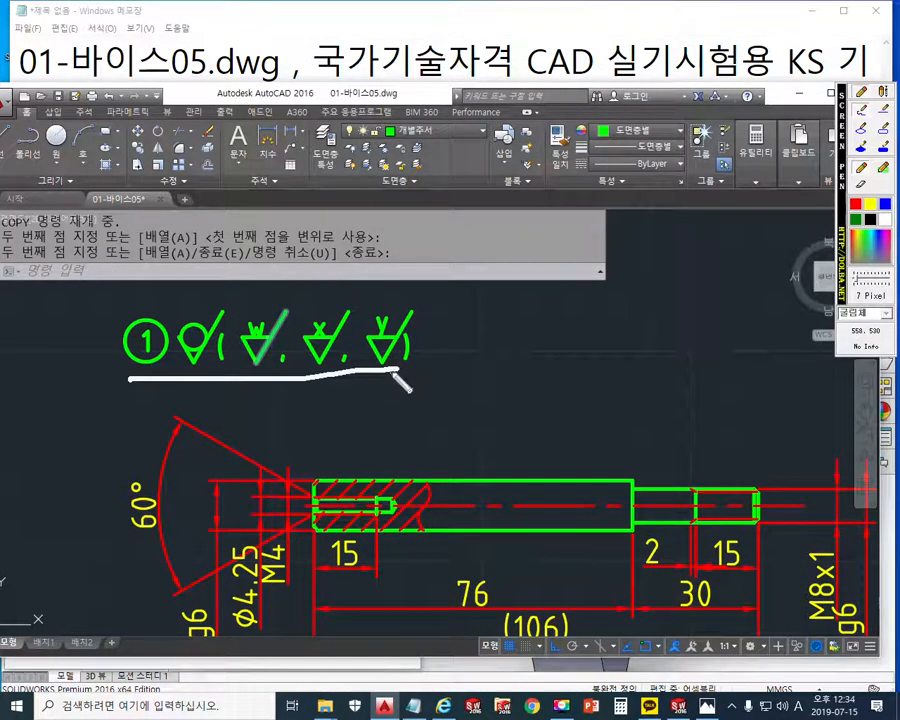
{"action": "left_click_drag", "start_coordinate": [323, 388], "coordinate": [343, 432]}
{"action": "mouse_move", "coordinate": [358, 388]}
{"action": "left_mouse_down"}
{"action": "mouse_move", "coordinate": [357, 440]}
{"action": "mouse_move", "coordinate": [372, 410]}
{"action": "mouse_move", "coordinate": [442, 420]}
{"action": "mouse_move", "coordinate": [434, 426]}
{"action": "left_mouse_up"}
{"action": "left_click", "coordinate": [376, 403]}
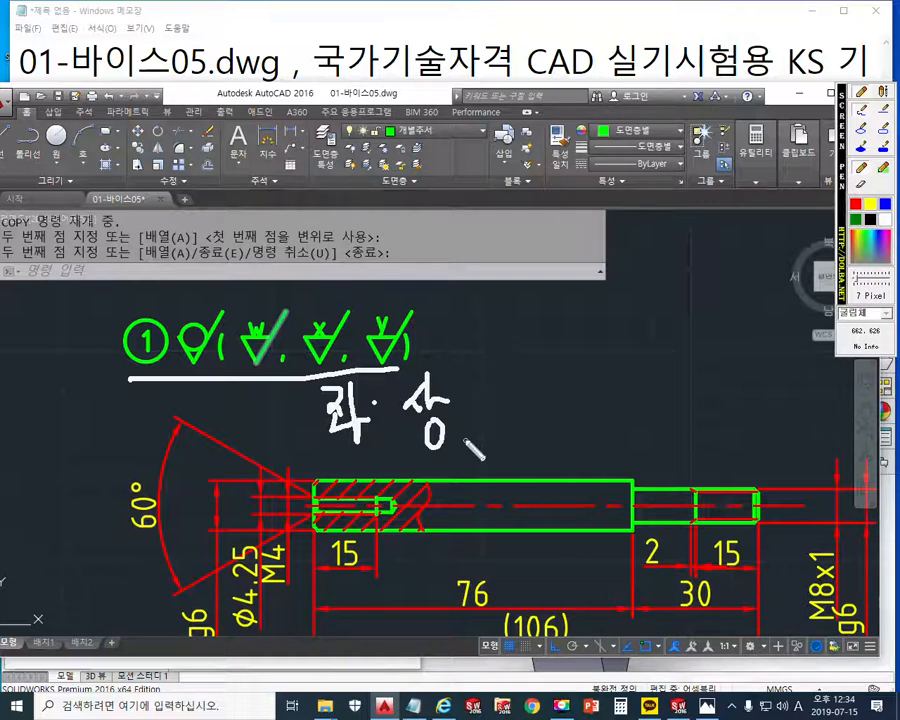
{"action": "left_click_drag", "start_coordinate": [140, 285], "coordinate": [126, 352]}
{"action": "left_click_drag", "start_coordinate": [140, 287], "coordinate": [165, 300]}
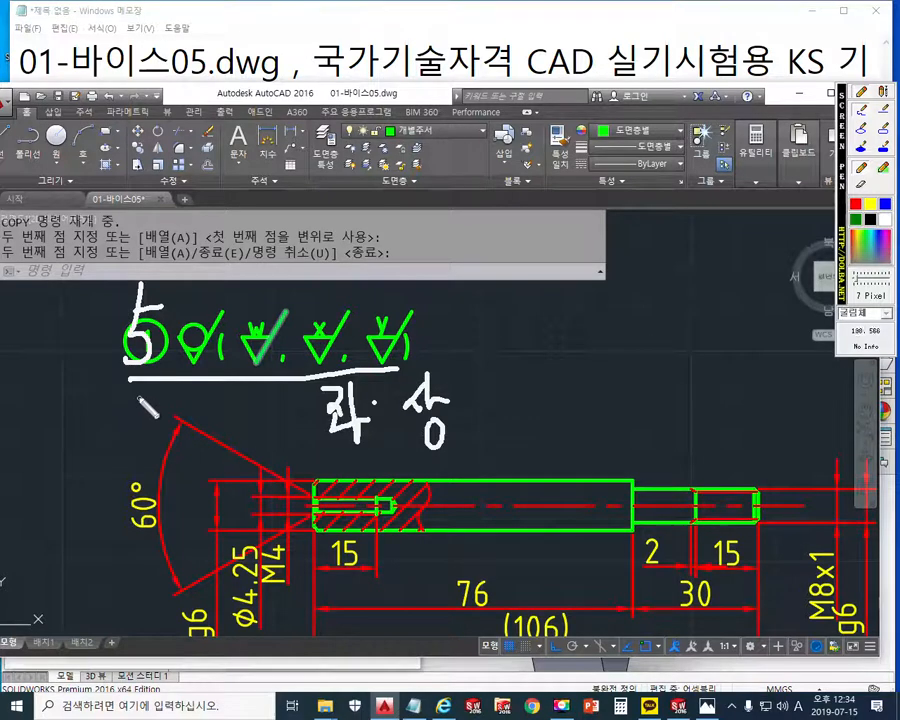
{"action": "key", "text": "Escape"}
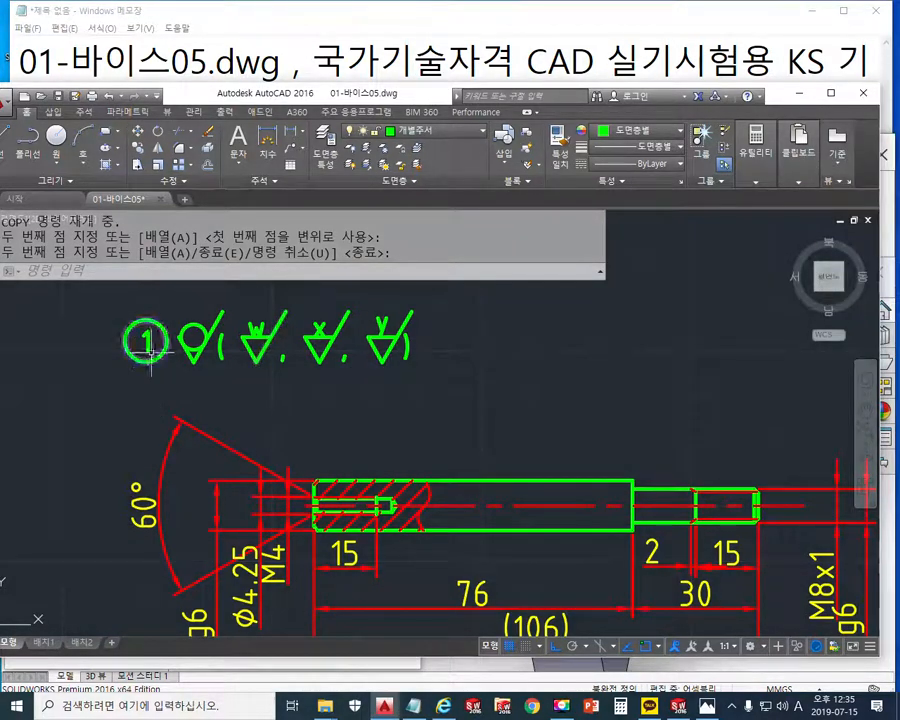
Change the number in the copied balloon above the shaft view to 5
{"action": "double_click", "coordinate": [145, 341]}
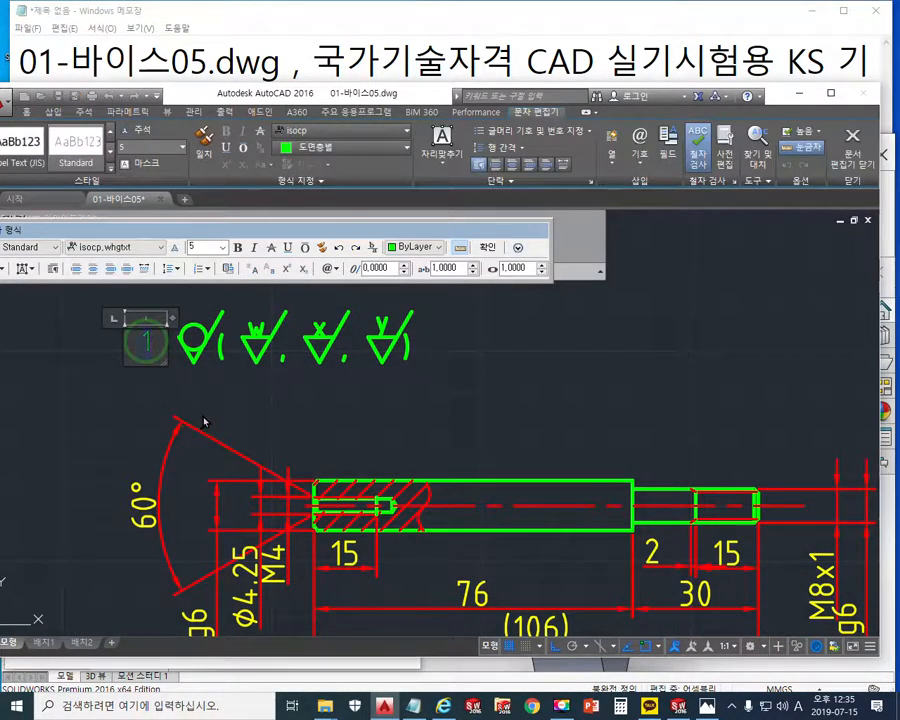
{"action": "type", "text": "5"}
{"action": "left_click", "coordinate": [366, 401]}
{"action": "middle_click_drag", "start_coordinate": [263, 408], "coordinate": [310, 416]}
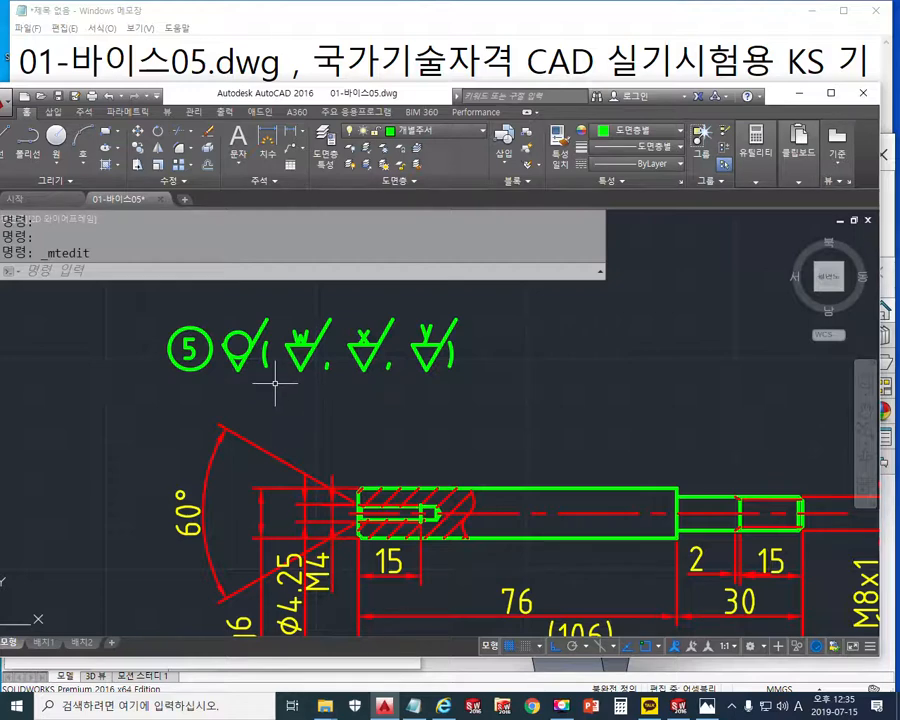
{"action": "middle_click_drag", "start_coordinate": [274, 380], "coordinate": [270, 424]}
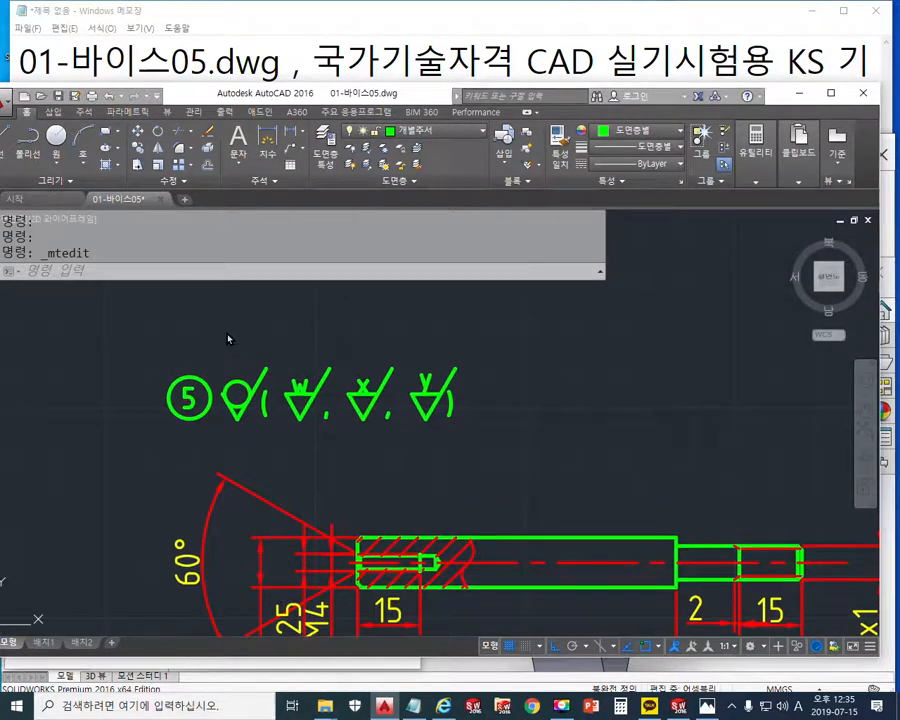
{"action": "mouse_move", "coordinate": [216, 322]}
{"action": "left_mouse_down"}
{"action": "mouse_move", "coordinate": [232, 354]}
{"action": "mouse_move", "coordinate": [324, 257]}
{"action": "left_mouse_up"}
{"action": "mouse_move", "coordinate": [218, 322]}
{"action": "left_mouse_down"}
{"action": "mouse_move", "coordinate": [250, 316]}
{"action": "mouse_move", "coordinate": [230, 298]}
{"action": "mouse_move", "coordinate": [246, 296]}
{"action": "mouse_move", "coordinate": [304, 352]}
{"action": "mouse_move", "coordinate": [391, 282]}
{"action": "mouse_move", "coordinate": [380, 350]}
{"action": "left_mouse_up"}
{"action": "mouse_move", "coordinate": [322, 298]}
{"action": "left_mouse_down"}
{"action": "mouse_move", "coordinate": [380, 288]}
{"action": "mouse_move", "coordinate": [335, 342]}
{"action": "left_mouse_up"}
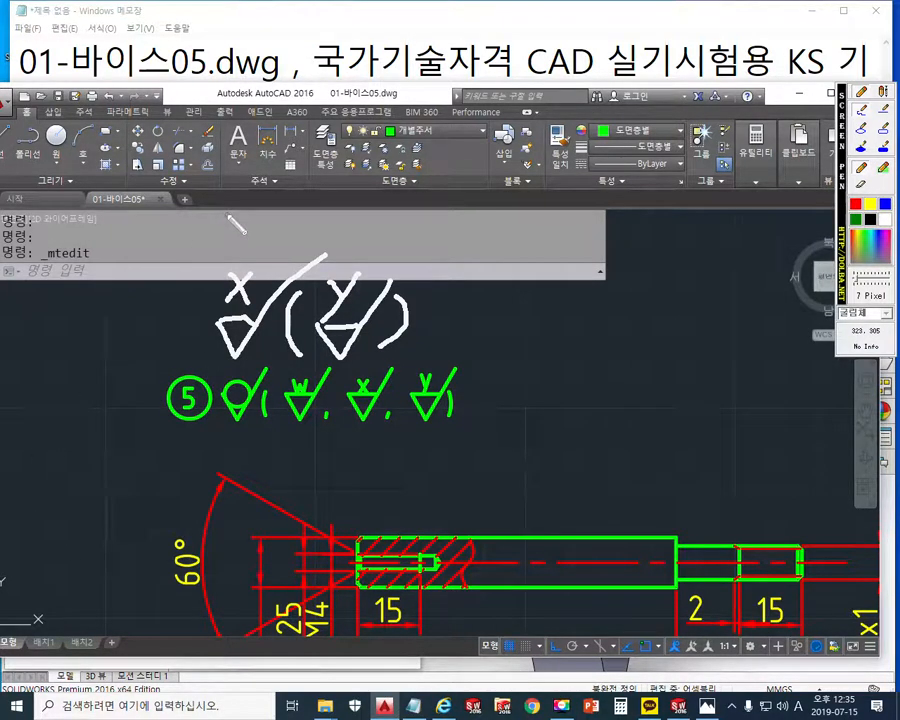
{"action": "mouse_move", "coordinate": [202, 227]}
{"action": "left_mouse_down"}
{"action": "mouse_move", "coordinate": [230, 254]}
{"action": "mouse_move", "coordinate": [257, 238]}
{"action": "mouse_move", "coordinate": [284, 262]}
{"action": "mouse_move", "coordinate": [259, 248]}
{"action": "left_mouse_up"}
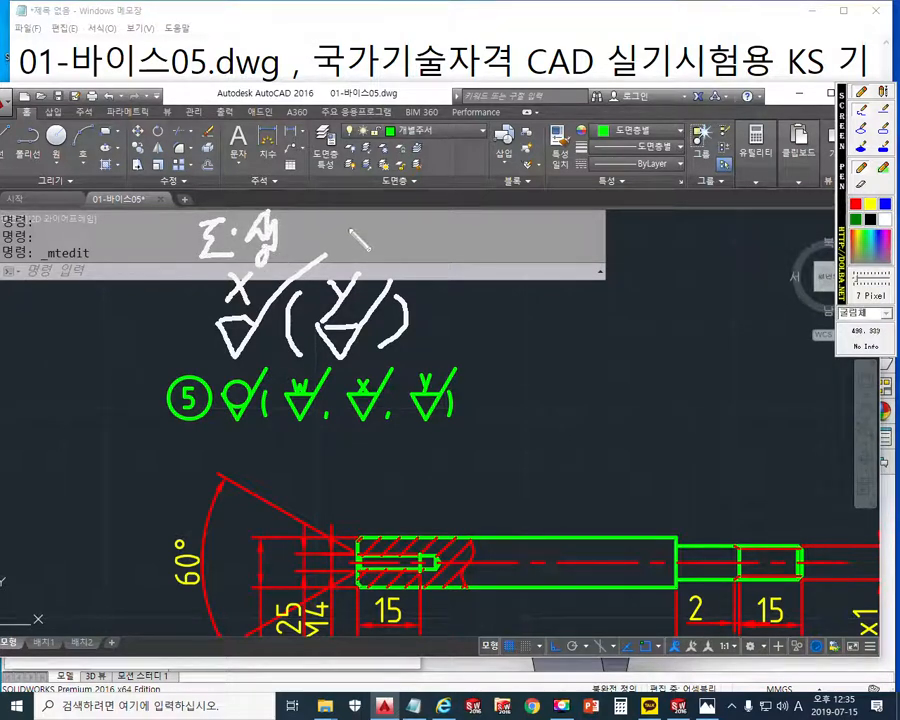
{"action": "mouse_move", "coordinate": [368, 228]}
{"action": "left_mouse_down"}
{"action": "mouse_move", "coordinate": [386, 231]}
{"action": "mouse_move", "coordinate": [393, 256]}
{"action": "mouse_move", "coordinate": [405, 237]}
{"action": "mouse_move", "coordinate": [428, 232]}
{"action": "mouse_move", "coordinate": [414, 260]}
{"action": "left_mouse_up"}
{"action": "left_click", "coordinate": [400, 243]}
{"action": "left_click_drag", "start_coordinate": [414, 240], "coordinate": [434, 258]}
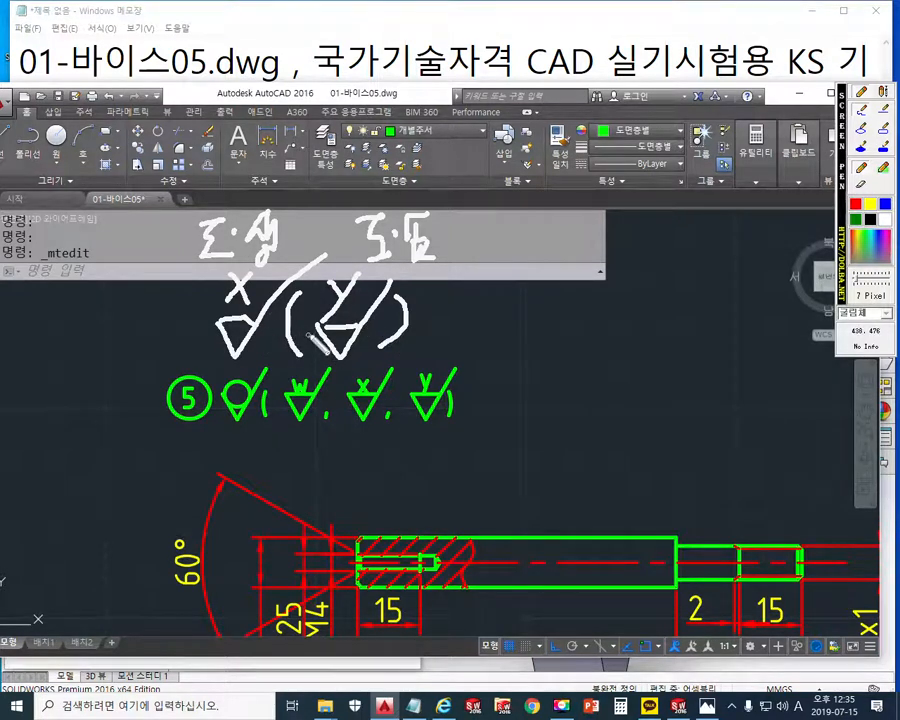
{"action": "key", "text": "Escape"}
{"action": "mouse_move", "coordinate": [490, 477]}
{"action": "middle_mouse_down"}
{"action": "mouse_move", "coordinate": [447, 400]}
{"action": "mouse_move", "coordinate": [385, 352]}
{"action": "middle_mouse_up"}
{"action": "key", "text": "F9"}
{"action": "left_click_drag", "start_coordinate": [251, 405], "coordinate": [576, 406]}
{"action": "left_click_drag", "start_coordinate": [244, 468], "coordinate": [566, 469]}
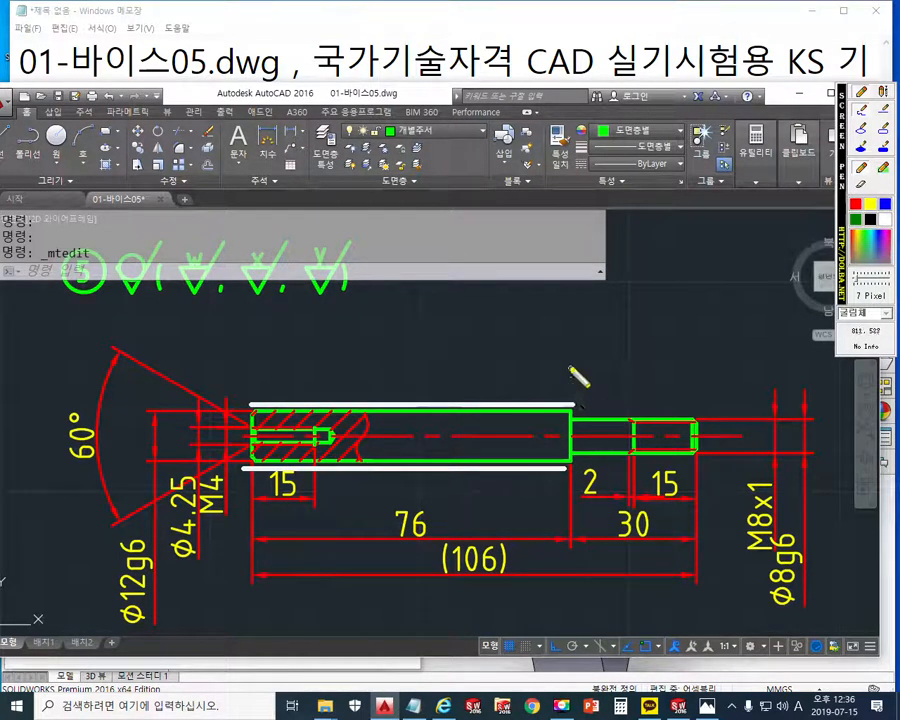
{"action": "left_click_drag", "start_coordinate": [571, 367], "coordinate": [571, 503]}
{"action": "left_click_drag", "start_coordinate": [572, 408], "coordinate": [703, 408]}
{"action": "left_click_drag", "start_coordinate": [570, 462], "coordinate": [701, 462]}
{"action": "left_click_drag", "start_coordinate": [700, 389], "coordinate": [704, 473]}
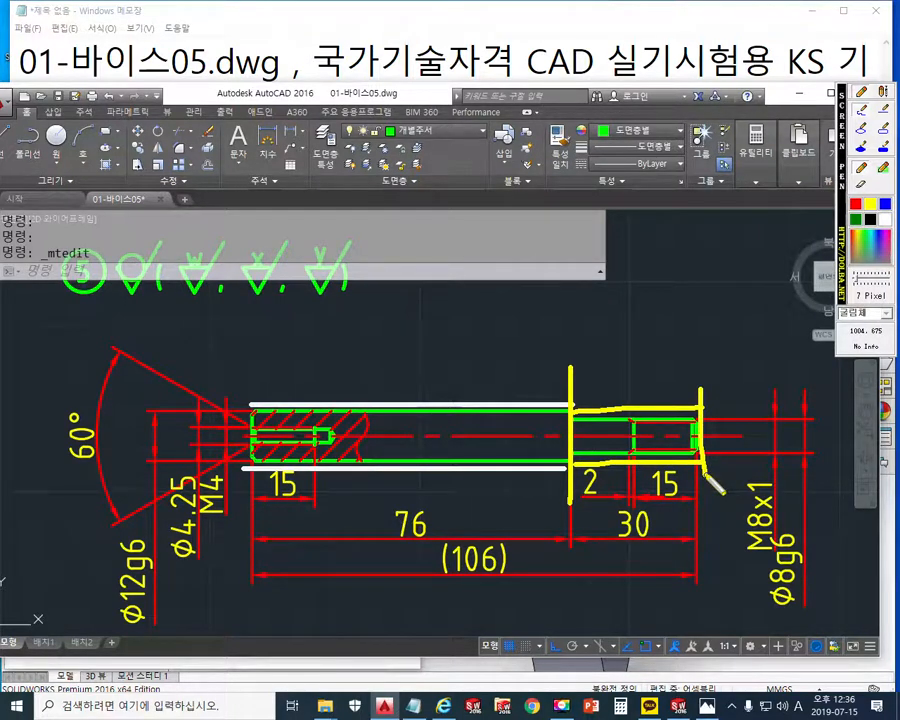
Mark the shaft's left end face and sketch temporary x roughness symbols at the shaft's end faces and shoulder with the yellow screen pen
{"action": "left_click_drag", "start_coordinate": [252, 370], "coordinate": [257, 486]}
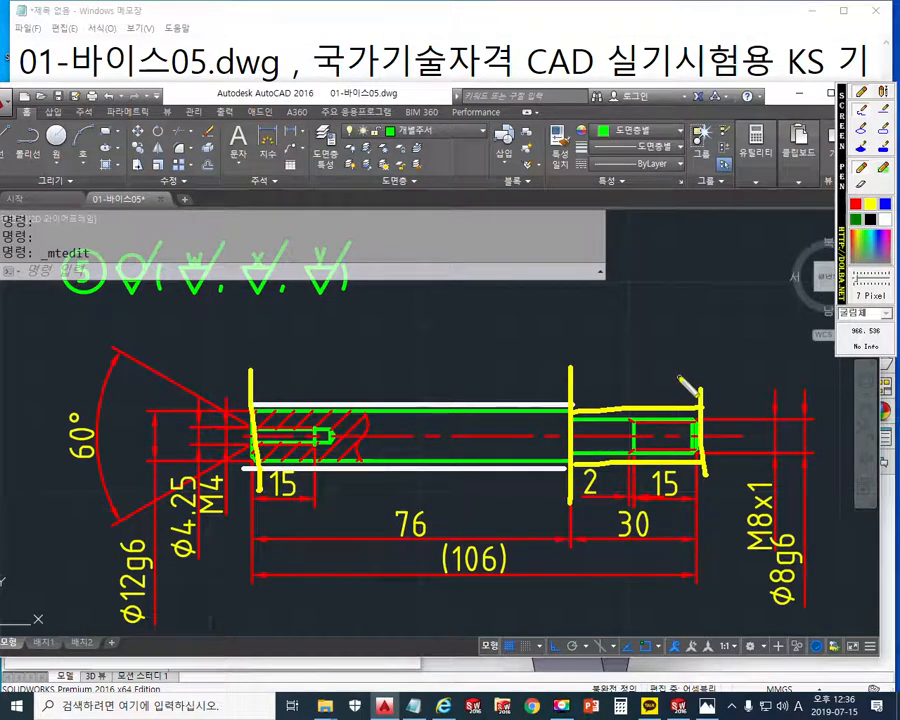
{"action": "mouse_move", "coordinate": [732, 378]}
{"action": "left_mouse_down"}
{"action": "mouse_move", "coordinate": [745, 400]}
{"action": "mouse_move", "coordinate": [768, 345]}
{"action": "mouse_move", "coordinate": [754, 376]}
{"action": "mouse_move", "coordinate": [729, 370]}
{"action": "mouse_move", "coordinate": [747, 370]}
{"action": "left_mouse_up"}
{"action": "mouse_move", "coordinate": [590, 358]}
{"action": "left_mouse_down"}
{"action": "mouse_move", "coordinate": [588, 388]}
{"action": "mouse_move", "coordinate": [602, 391]}
{"action": "mouse_move", "coordinate": [598, 373]}
{"action": "left_mouse_up"}
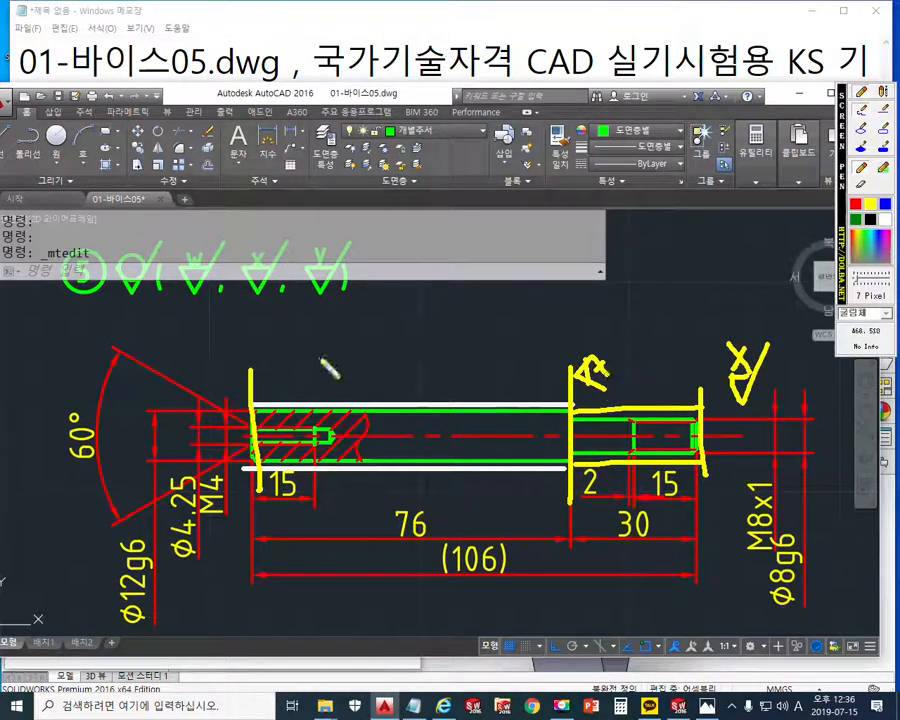
{"action": "mouse_move", "coordinate": [232, 360]}
{"action": "left_mouse_down"}
{"action": "mouse_move", "coordinate": [250, 365]}
{"action": "mouse_move", "coordinate": [235, 380]}
{"action": "mouse_move", "coordinate": [240, 360]}
{"action": "left_mouse_up"}
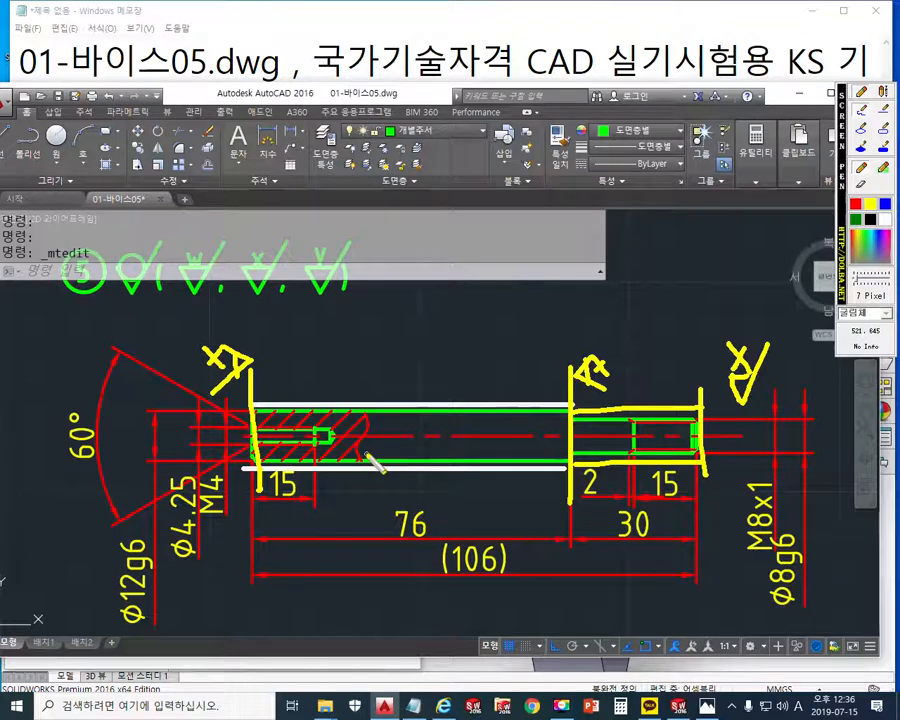
{"action": "key", "text": "Escape"}
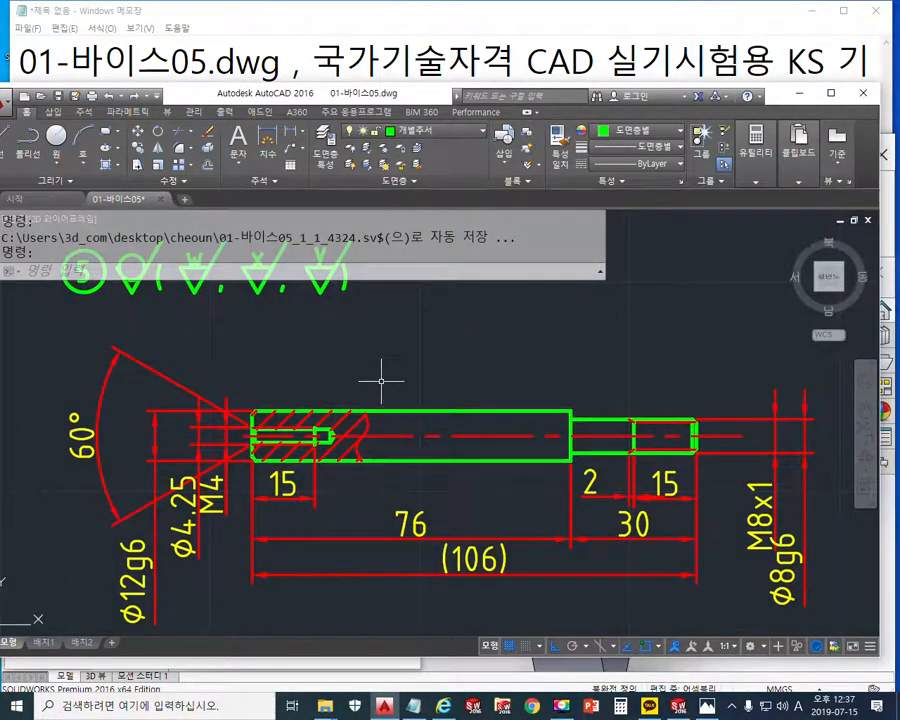
Sketch a temporary red y roughness symbol on the upper extension line of the Ø12g6 dimension and clear it
{"action": "middle_click_drag", "start_coordinate": [338, 386], "coordinate": [407, 388]}
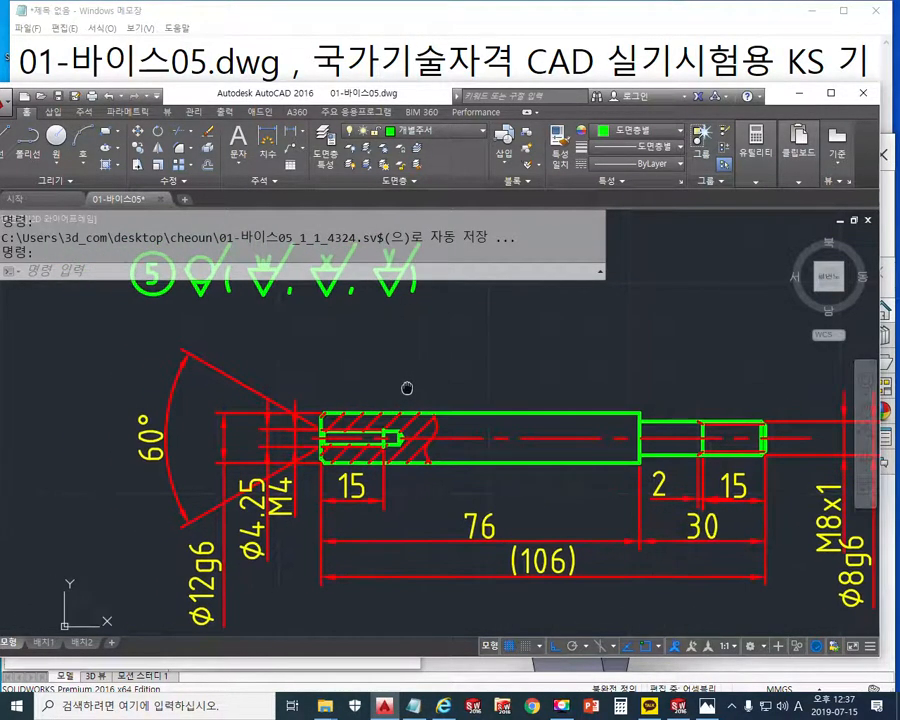
{"action": "key", "text": "F12"}
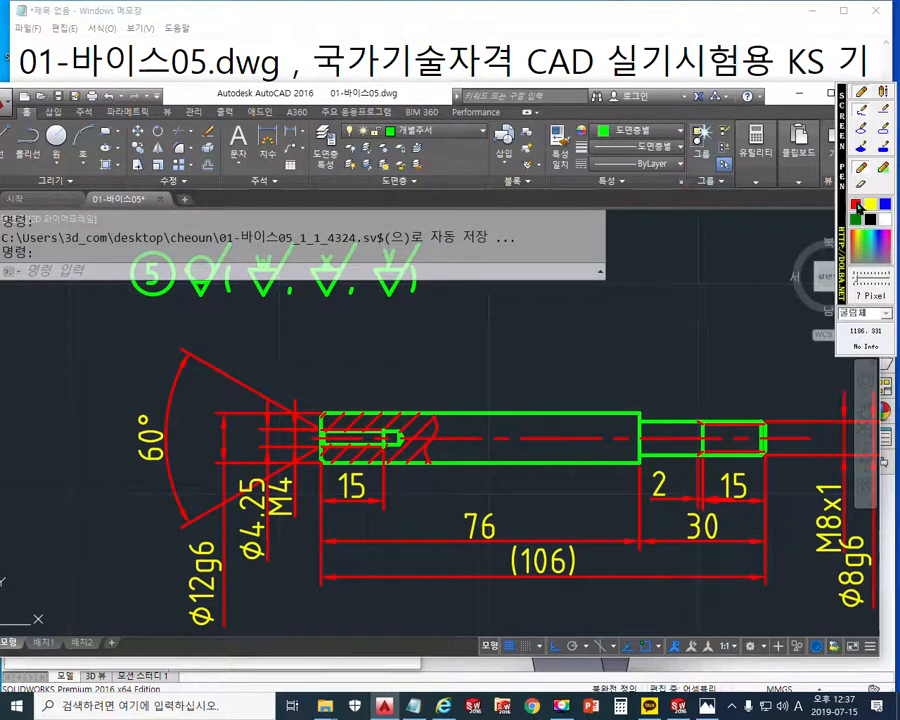
{"action": "mouse_move", "coordinate": [217, 386]}
{"action": "left_mouse_down"}
{"action": "mouse_move", "coordinate": [271, 371]}
{"action": "mouse_move", "coordinate": [290, 340]}
{"action": "mouse_move", "coordinate": [248, 388]}
{"action": "left_mouse_up"}
{"action": "mouse_move", "coordinate": [216, 336]}
{"action": "left_mouse_down"}
{"action": "mouse_move", "coordinate": [231, 355]}
{"action": "mouse_move", "coordinate": [239, 343]}
{"action": "mouse_move", "coordinate": [219, 378]}
{"action": "left_mouse_up"}
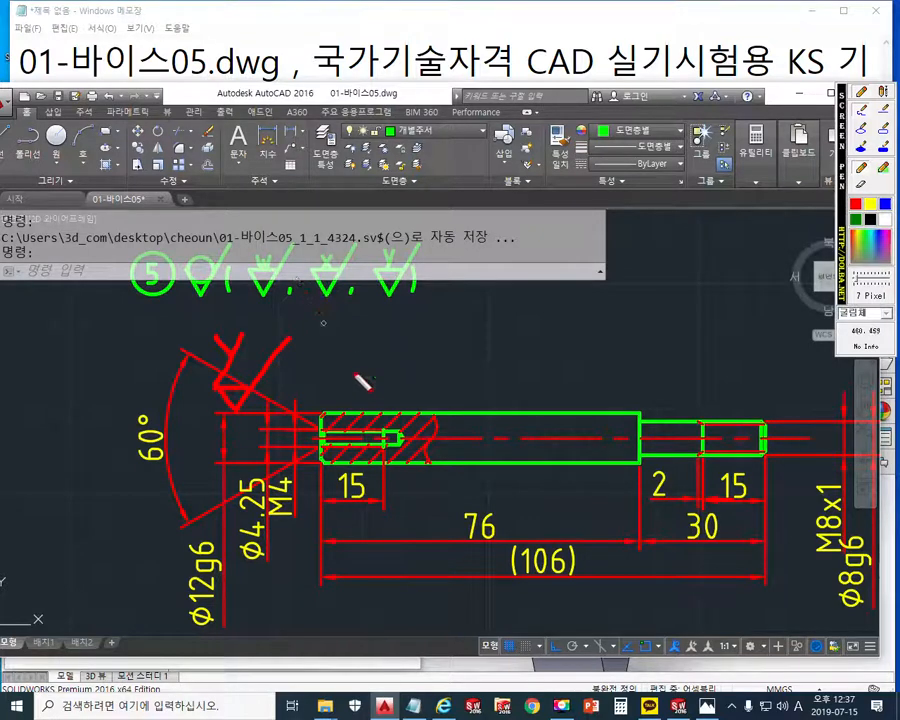
{"action": "key", "text": "Escape"}
{"action": "scroll", "coordinate": [260, 406], "scroll_direction": "up", "scroll_amount": 4}
{"action": "middle_click_drag", "start_coordinate": [260, 412], "coordinate": [367, 436]}
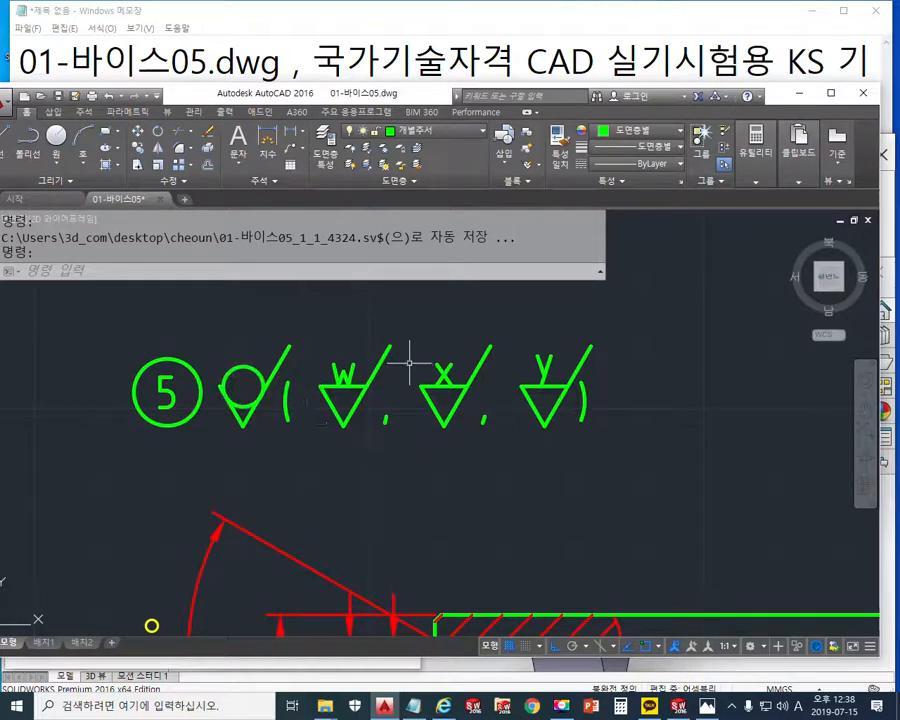
{"action": "middle_click_drag", "start_coordinate": [343, 393], "coordinate": [375, 395]}
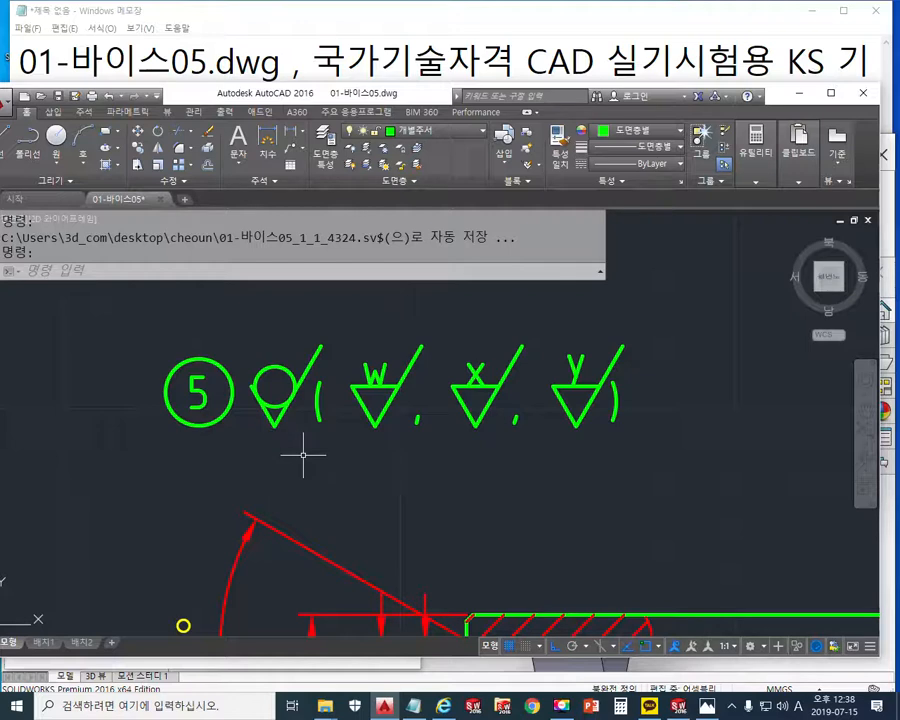
{"action": "type", "text": "l"}
{"action": "key", "text": "Return"}
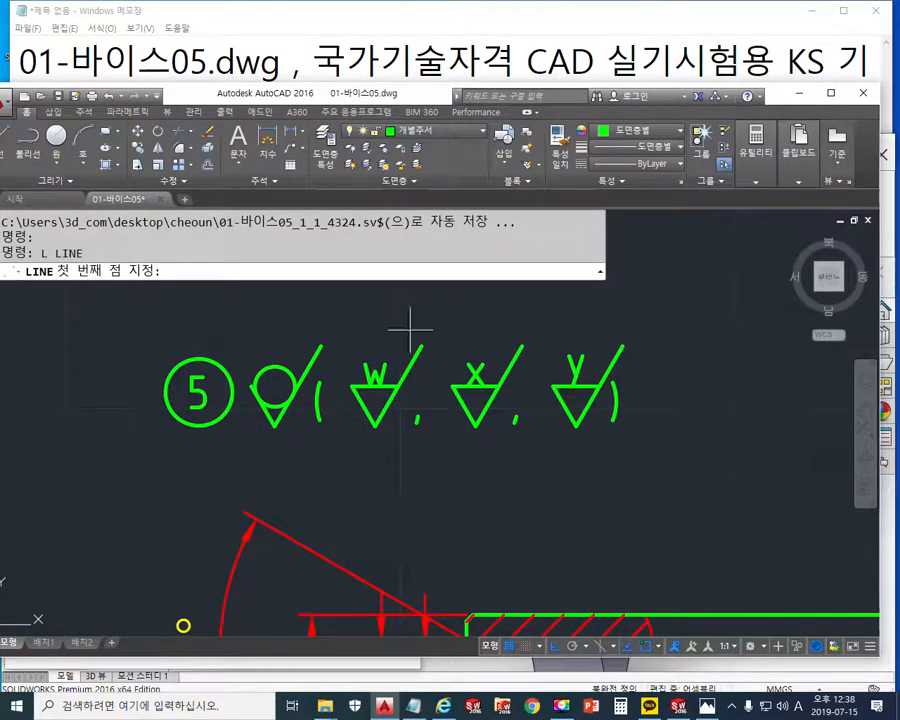
{"action": "key", "text": "Escape"}
Draw a short vertical reference line on the 가는실선 layer, straight down from the tip of the circled roughness symbol beside balloon 5
{"action": "left_click", "coordinate": [445, 131]}
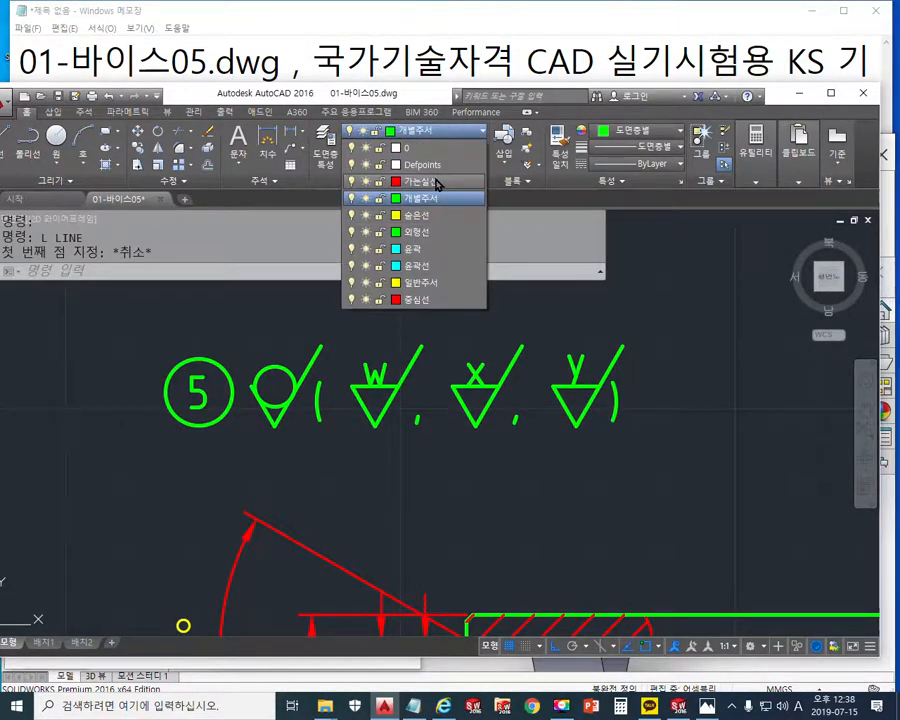
{"action": "left_click", "coordinate": [420, 181]}
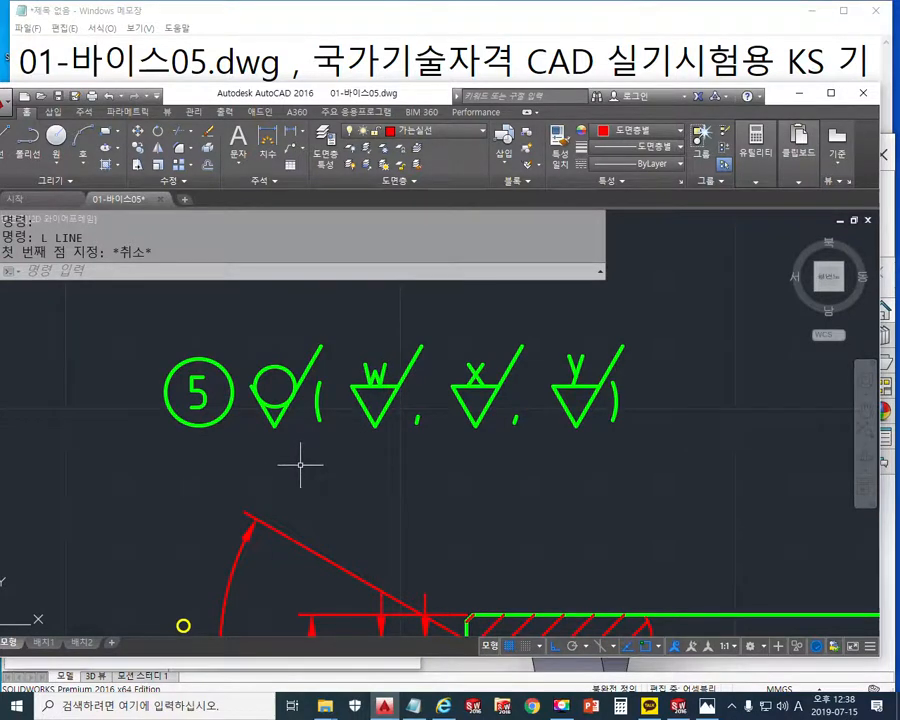
{"action": "type", "text": "l"}
{"action": "key", "text": "space"}
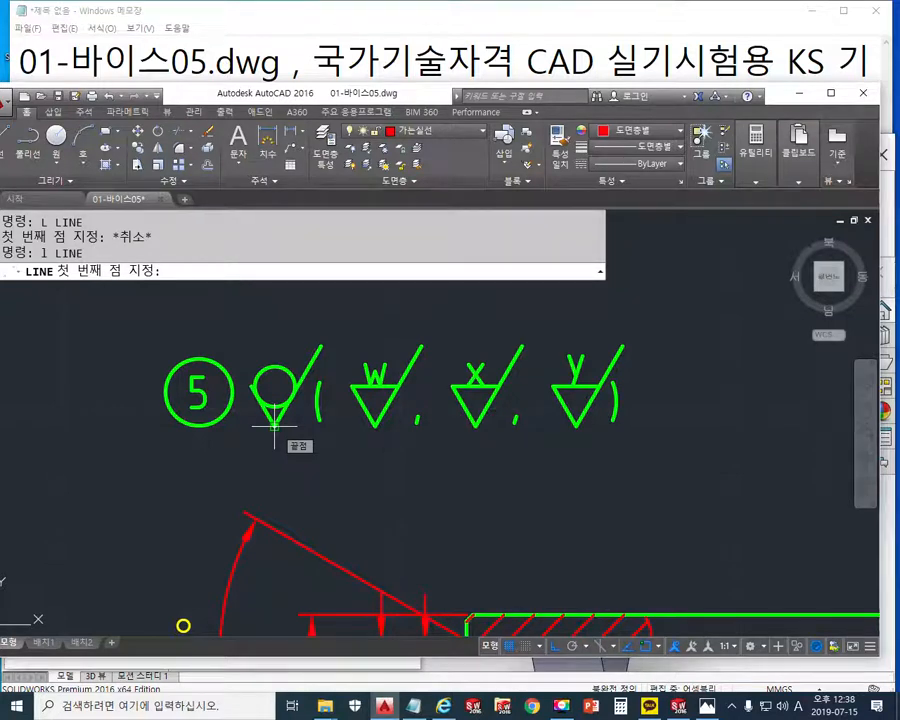
{"action": "left_click", "coordinate": [274, 427]}
{"action": "left_click", "coordinate": [274, 494]}
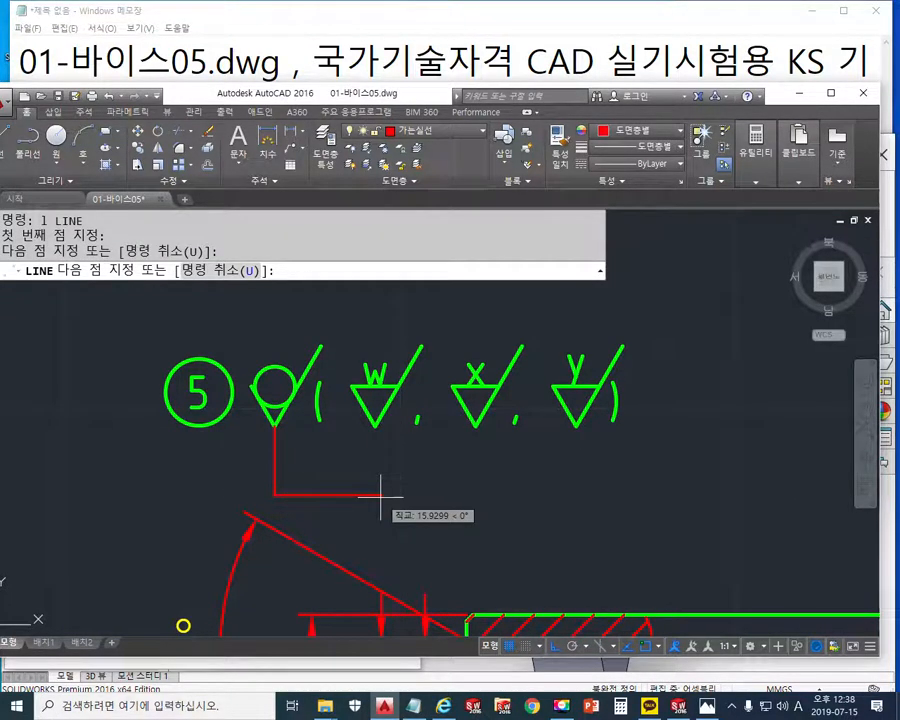
{"action": "key", "text": "Return"}
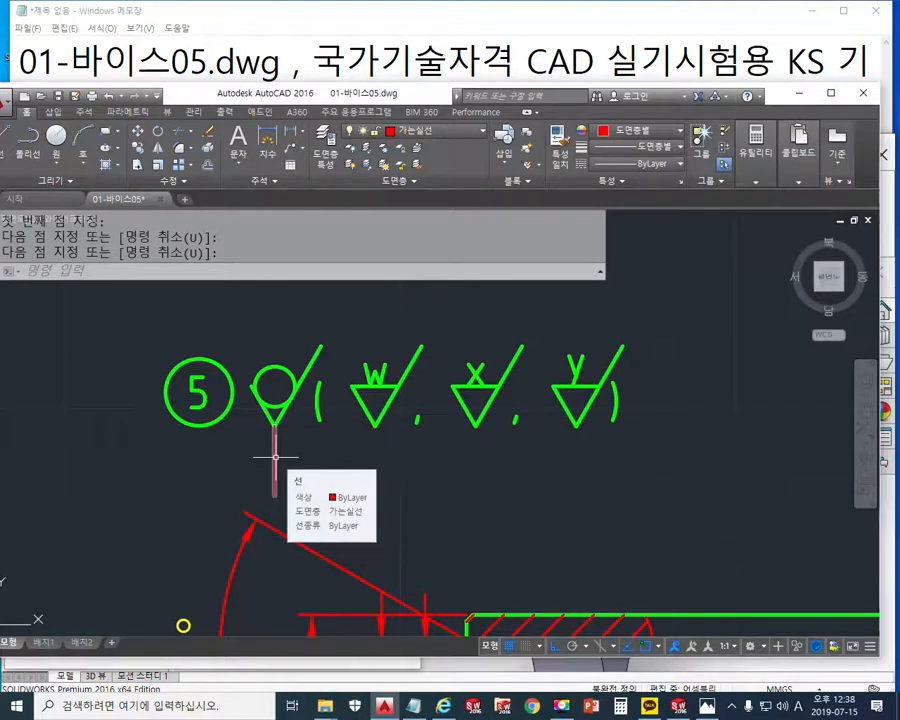
Erase the circled roughness symbol between balloon 5 and the opening parenthesis, keeping the red reference line
{"action": "type", "text": "e"}
{"action": "key", "text": "Return"}
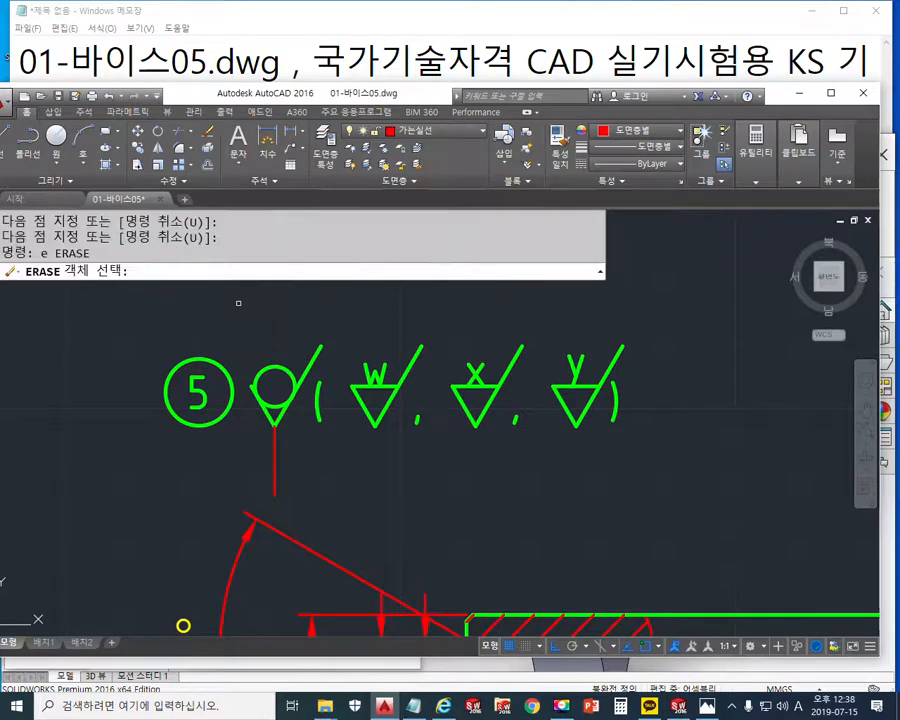
{"action": "left_click", "coordinate": [238, 303]}
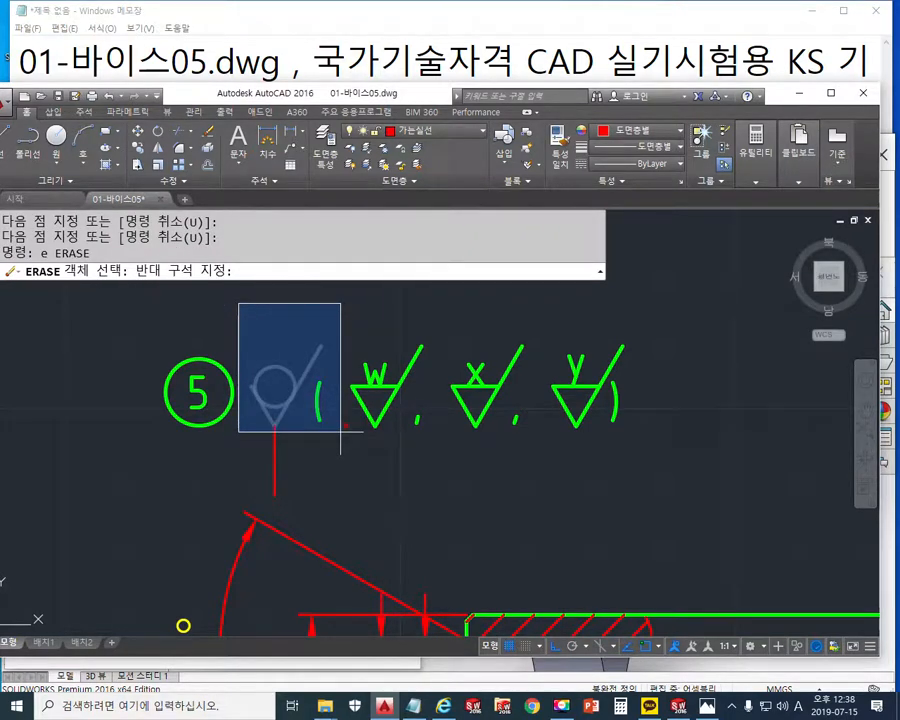
{"action": "left_click", "coordinate": [340, 430]}
{"action": "key", "text": "Return"}
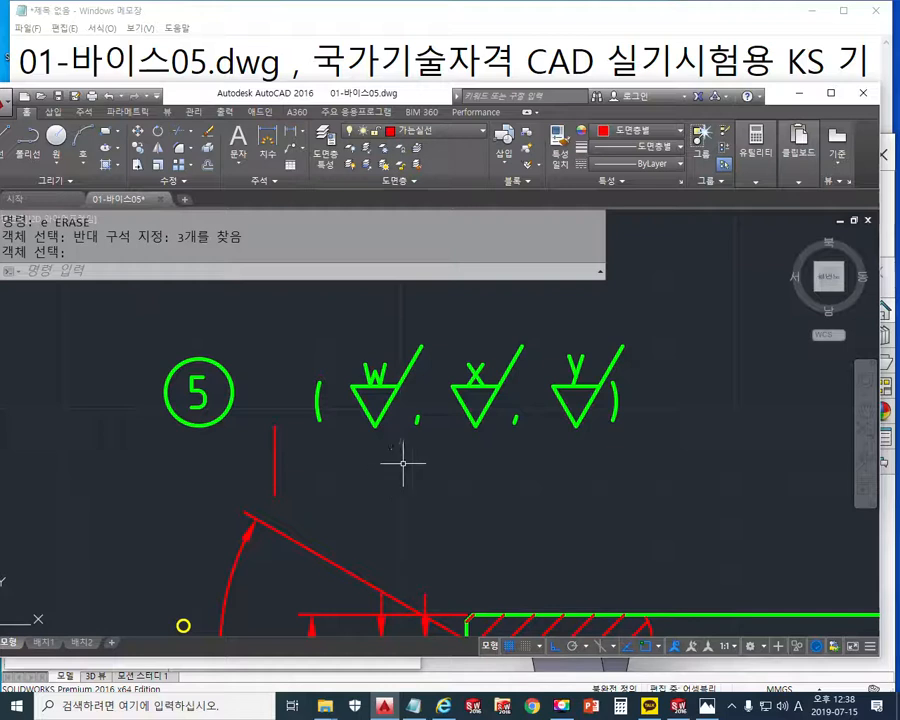
Sketch temporary red pen marks crossing out the w symbol and showing the x symbol going to the reference line
{"action": "key", "text": "F12"}
{"action": "mouse_move", "coordinate": [474, 430]}
{"action": "left_mouse_down"}
{"action": "mouse_move", "coordinate": [522, 472]}
{"action": "mouse_move", "coordinate": [584, 432]}
{"action": "left_mouse_up"}
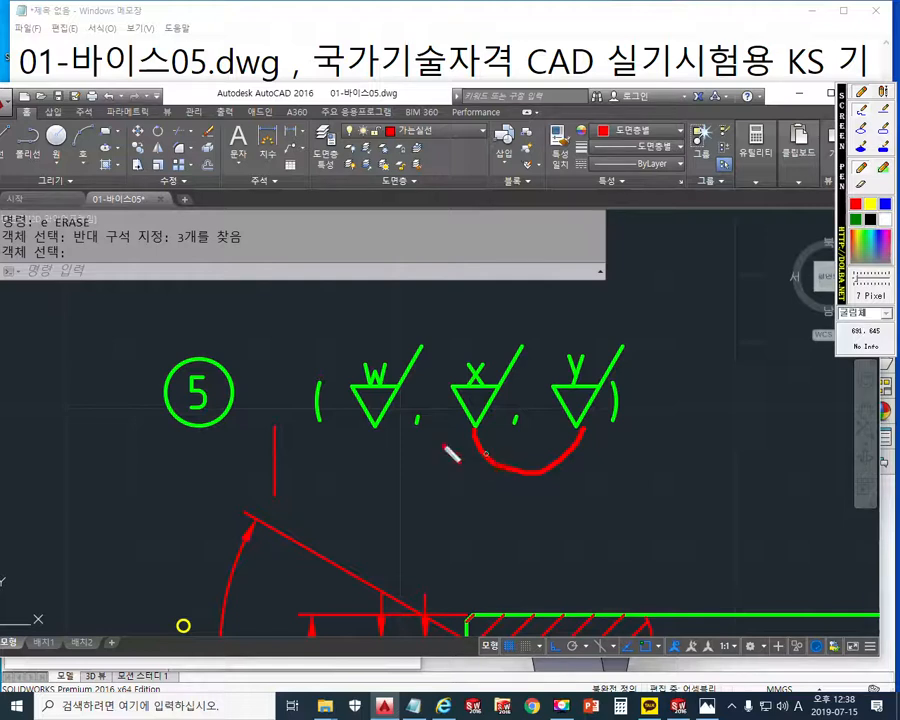
{"action": "left_click_drag", "start_coordinate": [403, 333], "coordinate": [369, 427]}
{"action": "left_click_drag", "start_coordinate": [365, 355], "coordinate": [400, 437]}
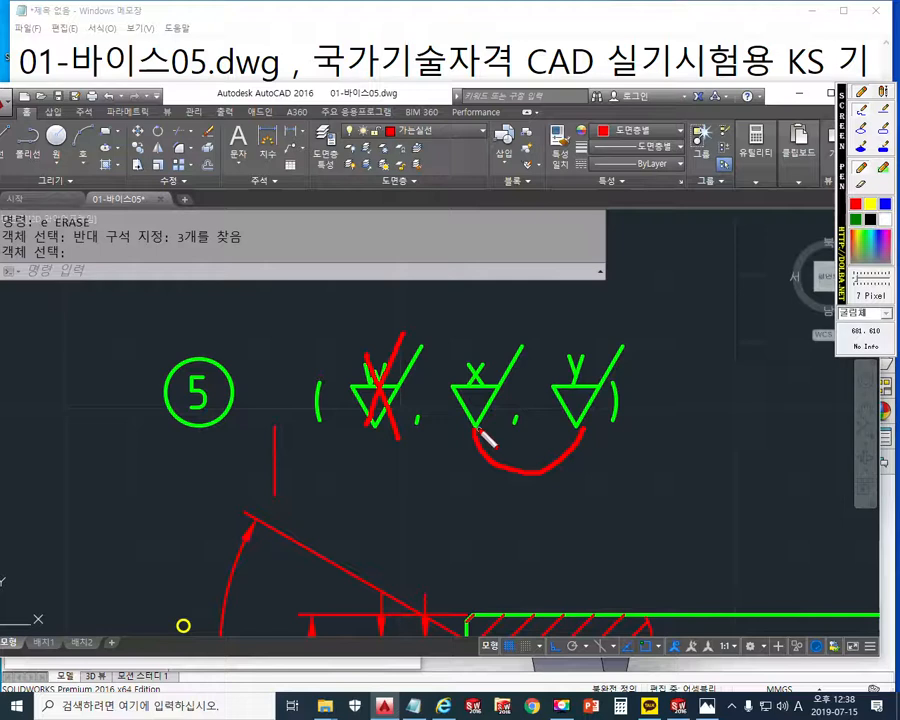
{"action": "mouse_move", "coordinate": [478, 429]}
{"action": "left_mouse_down"}
{"action": "mouse_move", "coordinate": [362, 452]}
{"action": "mouse_move", "coordinate": [270, 428]}
{"action": "left_mouse_up"}
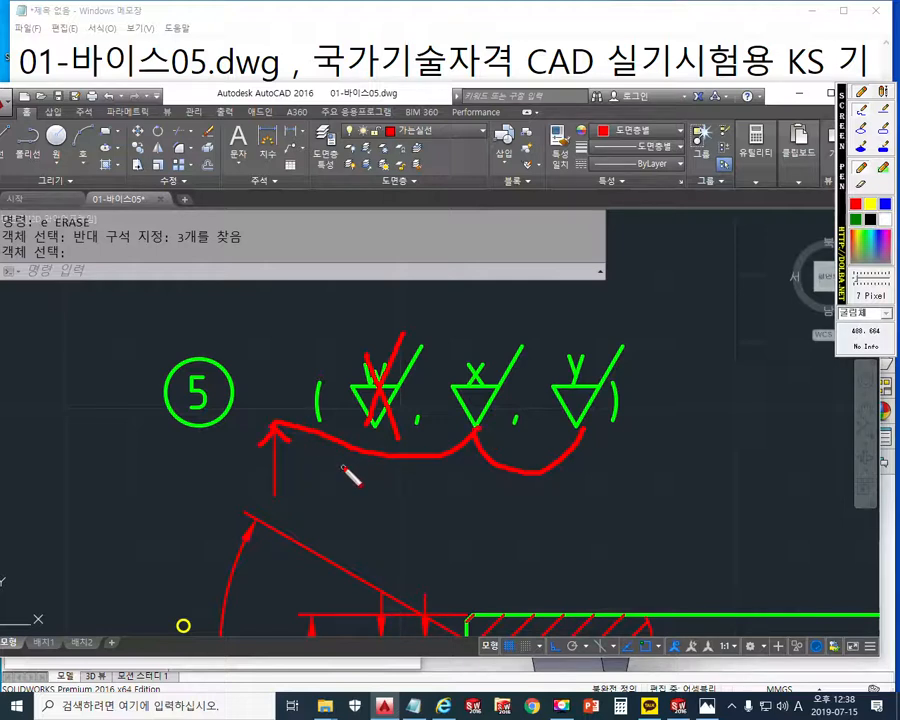
{"action": "key", "text": "Escape"}
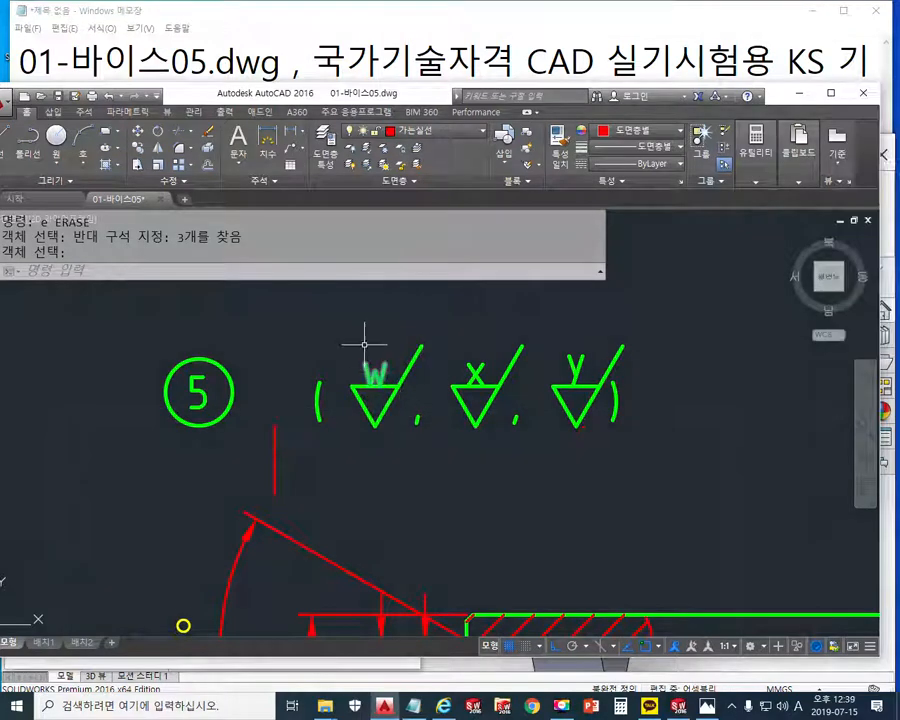
Erase the w roughness symbol from the row beside balloon 5
{"action": "type", "text": "e"}
{"action": "key", "text": "Return"}
{"action": "left_click", "coordinate": [342, 306]}
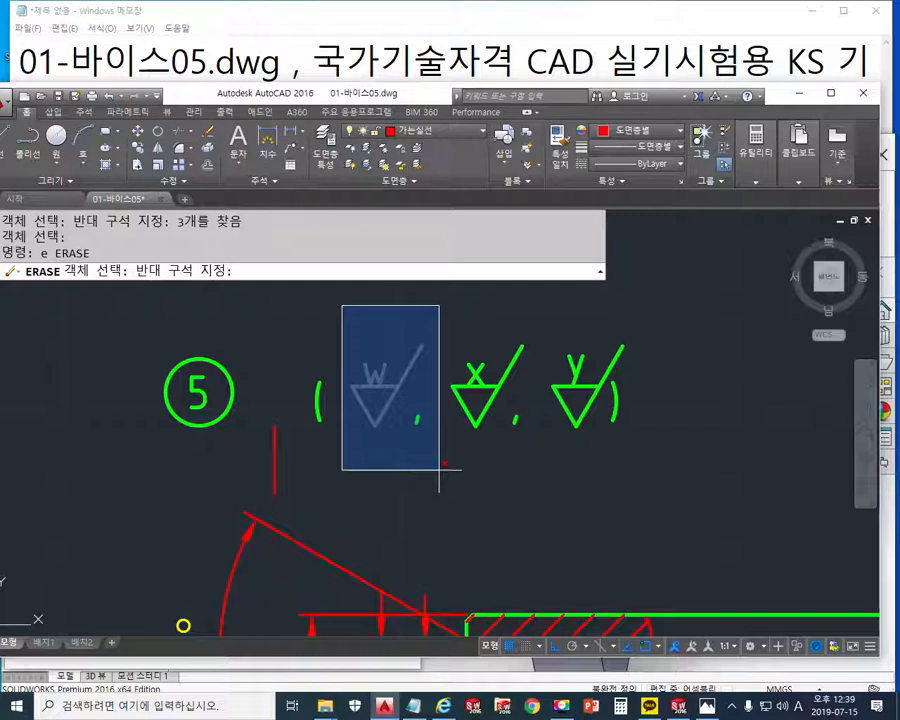
{"action": "left_click", "coordinate": [439, 469]}
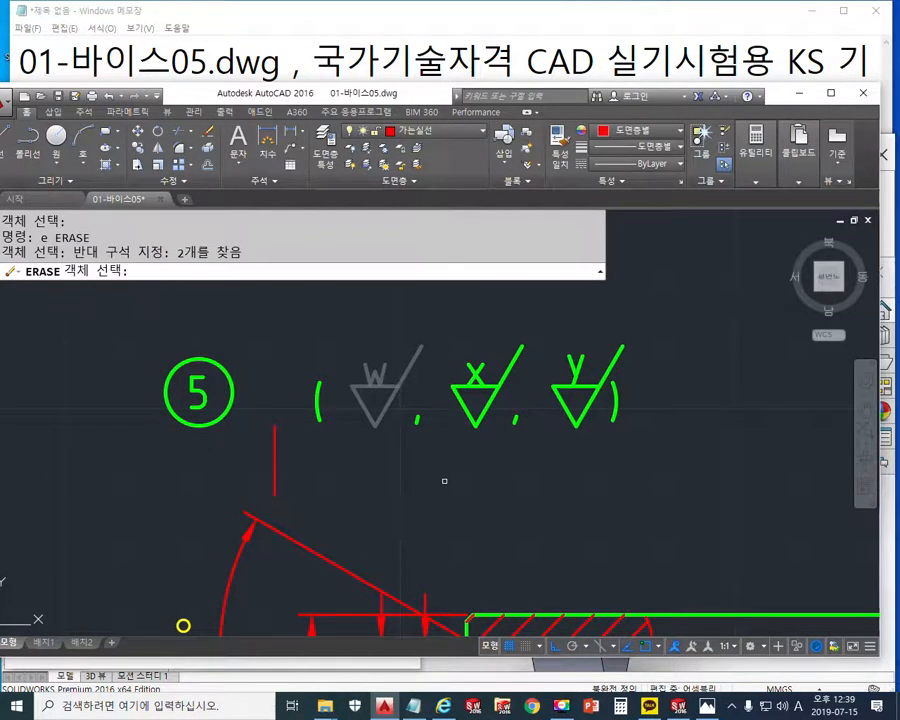
{"action": "key", "text": "Return"}
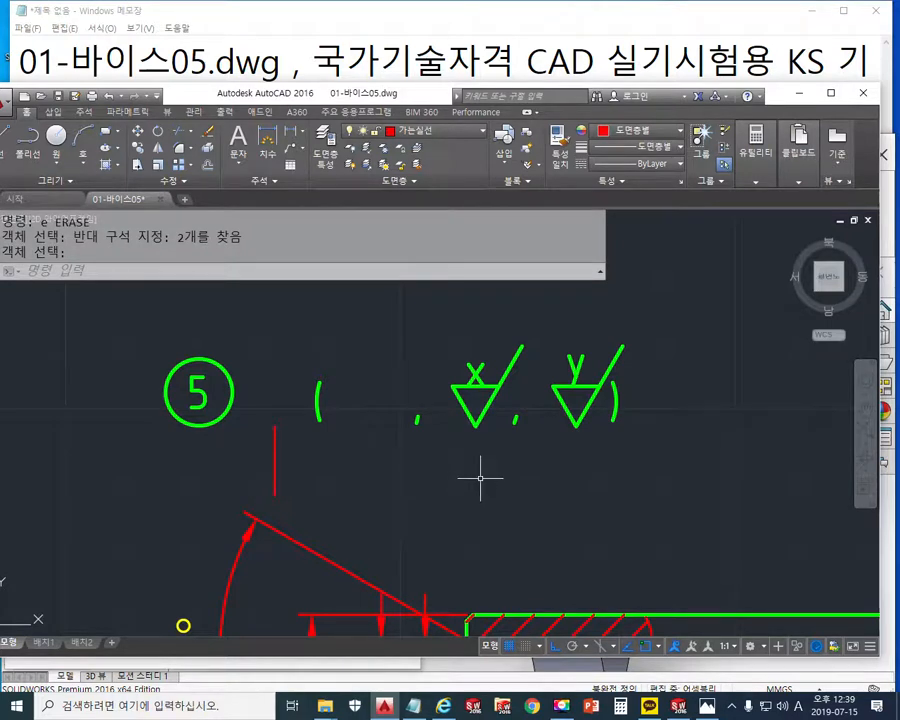
Move the x and y roughness symbols together from the x symbol's tip to the upper end of the red reference line
{"action": "type", "text": "m"}
{"action": "key", "text": "Return"}
{"action": "left_click", "coordinate": [432, 297]}
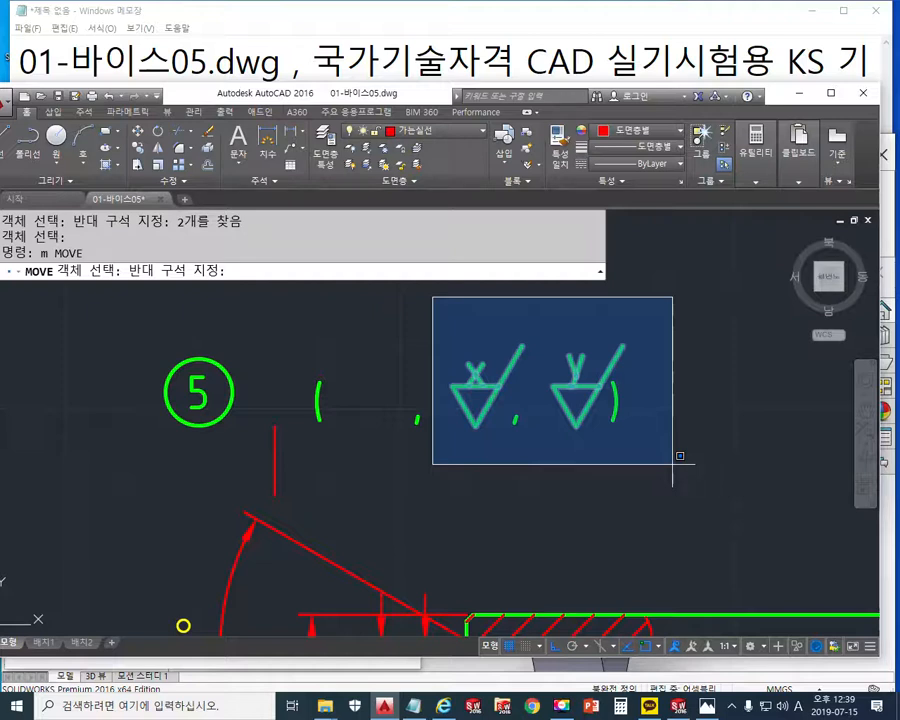
{"action": "left_click", "coordinate": [679, 456]}
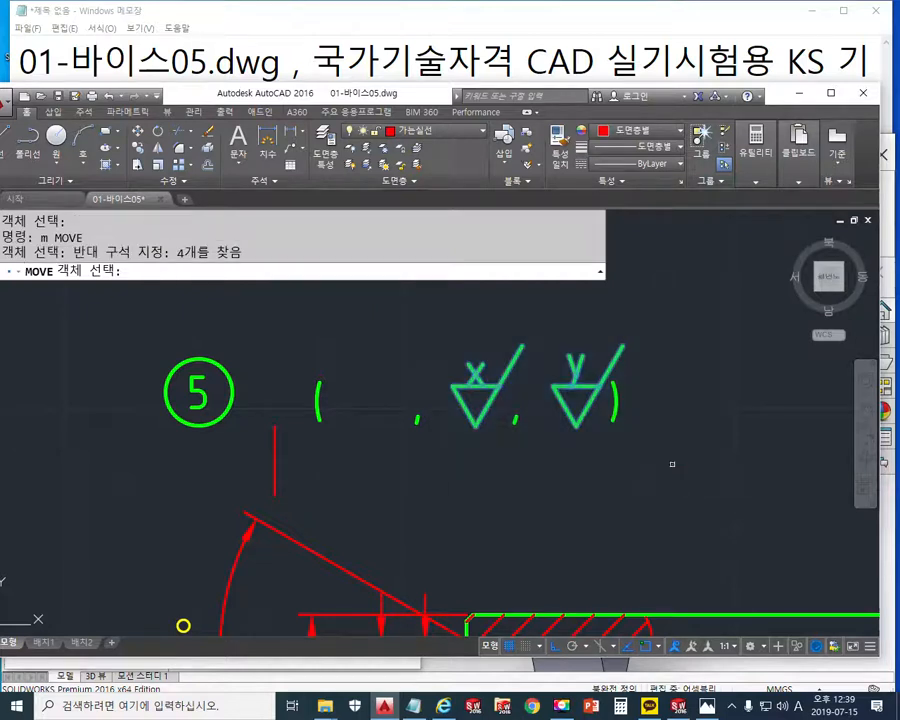
{"action": "key", "text": "Return"}
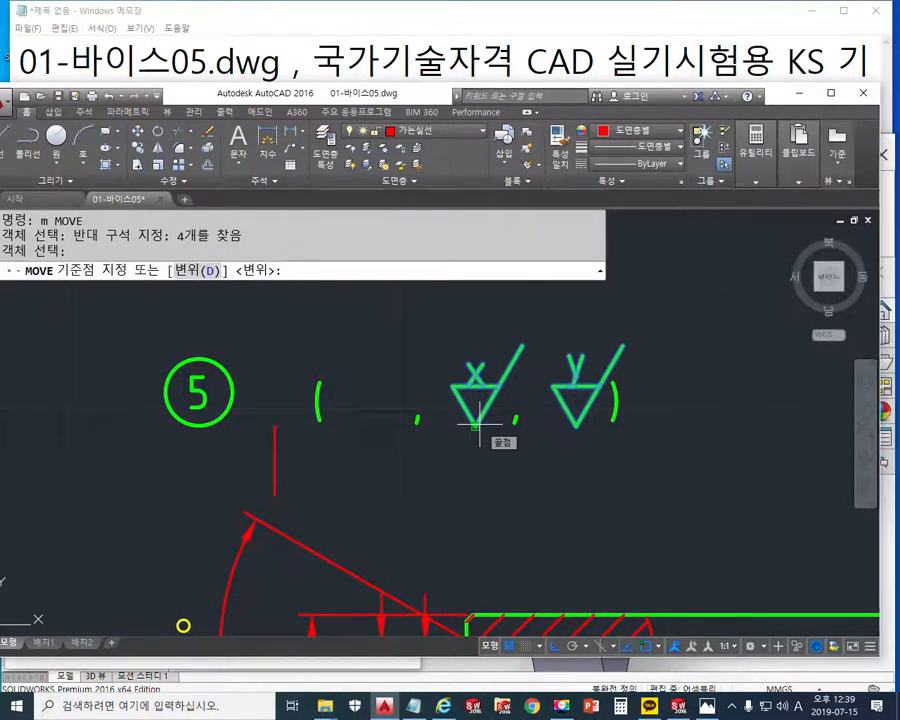
{"action": "left_click", "coordinate": [475, 425]}
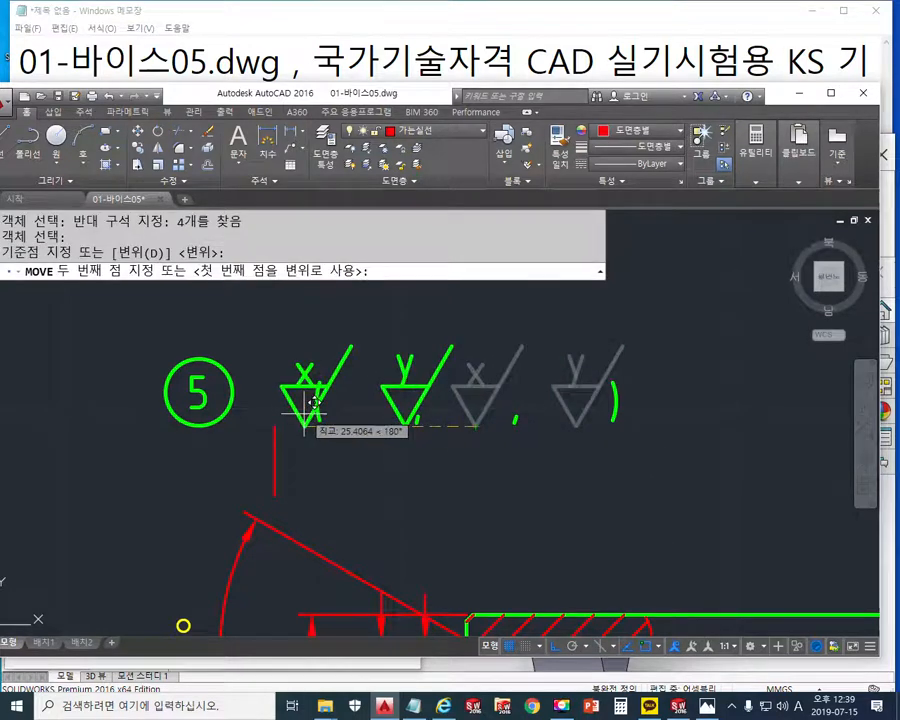
{"action": "left_click", "coordinate": [275, 425]}
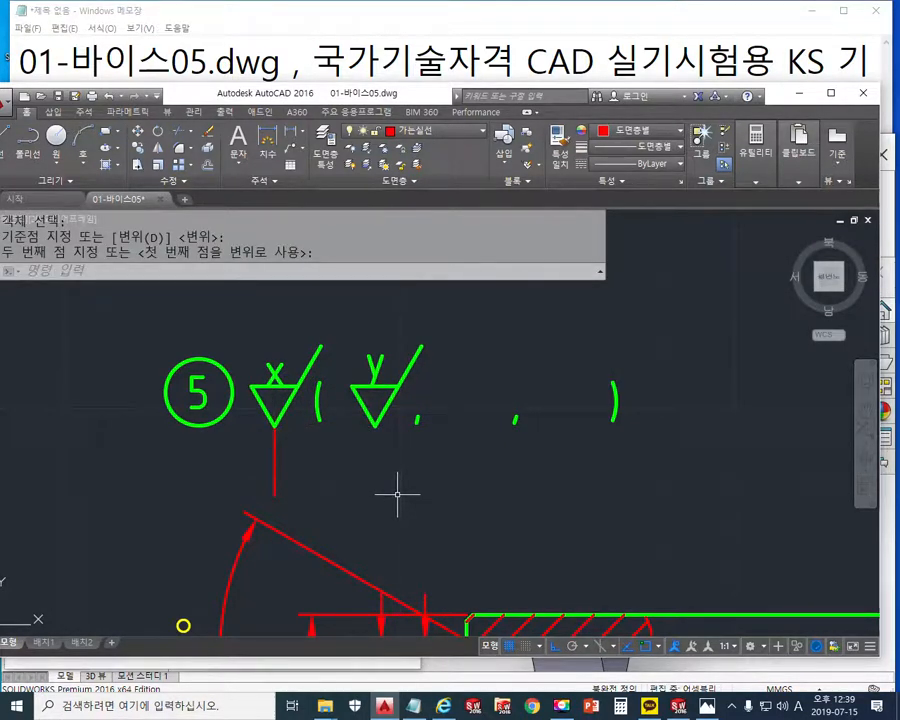
Delete both commas and the extra spaces before the closing parenthesis in the parentheses text beside balloon 5
{"action": "double_click", "coordinate": [417, 420]}
{"action": "left_click_drag", "start_coordinate": [412, 411], "coordinate": [610, 403]}
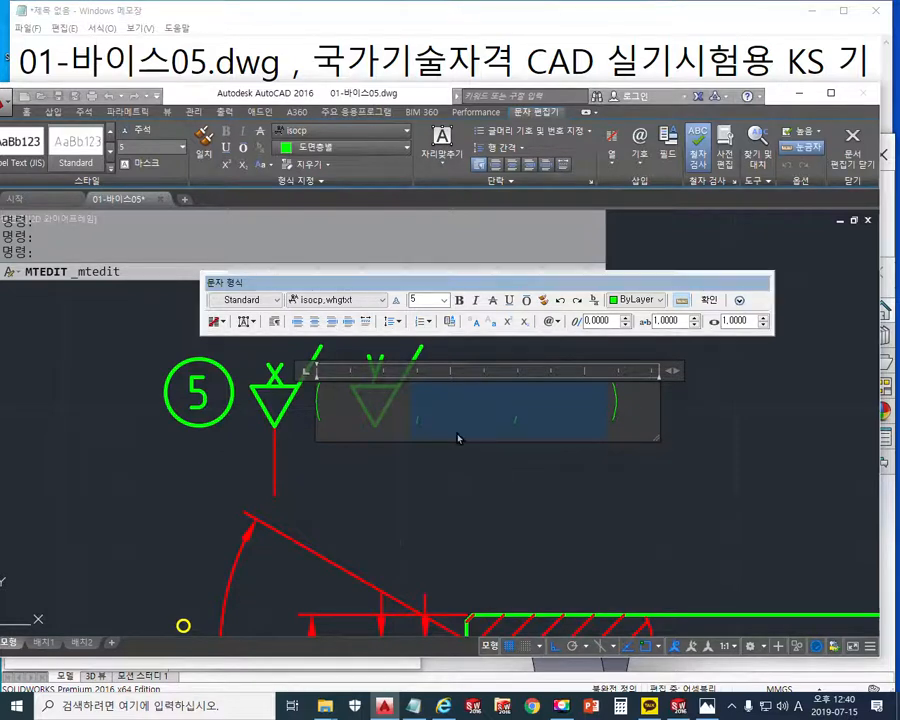
{"action": "key", "text": "ctrl+F1"}
{"action": "left_click_drag", "start_coordinate": [420, 412], "coordinate": [411, 458]}
{"action": "mouse_move", "coordinate": [527, 420]}
{"action": "left_mouse_down"}
{"action": "mouse_move", "coordinate": [603, 462]}
{"action": "mouse_move", "coordinate": [607, 382]}
{"action": "mouse_move", "coordinate": [613, 466]}
{"action": "mouse_move", "coordinate": [415, 470]}
{"action": "mouse_move", "coordinate": [406, 403]}
{"action": "mouse_move", "coordinate": [599, 382]}
{"action": "left_mouse_up"}
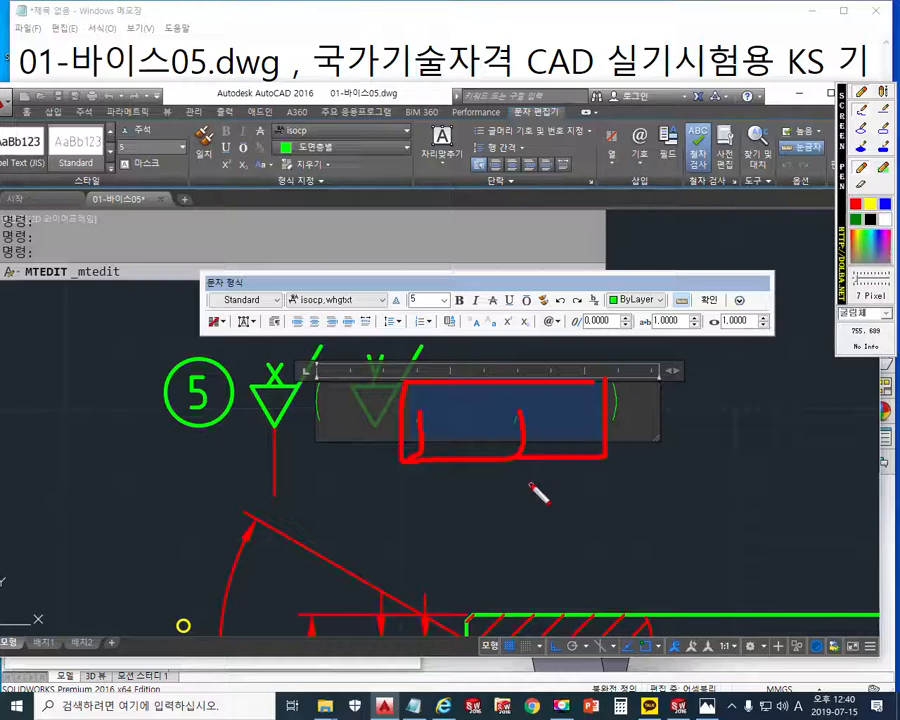
{"action": "key", "text": "Escape"}
{"action": "key", "text": "Delete"}
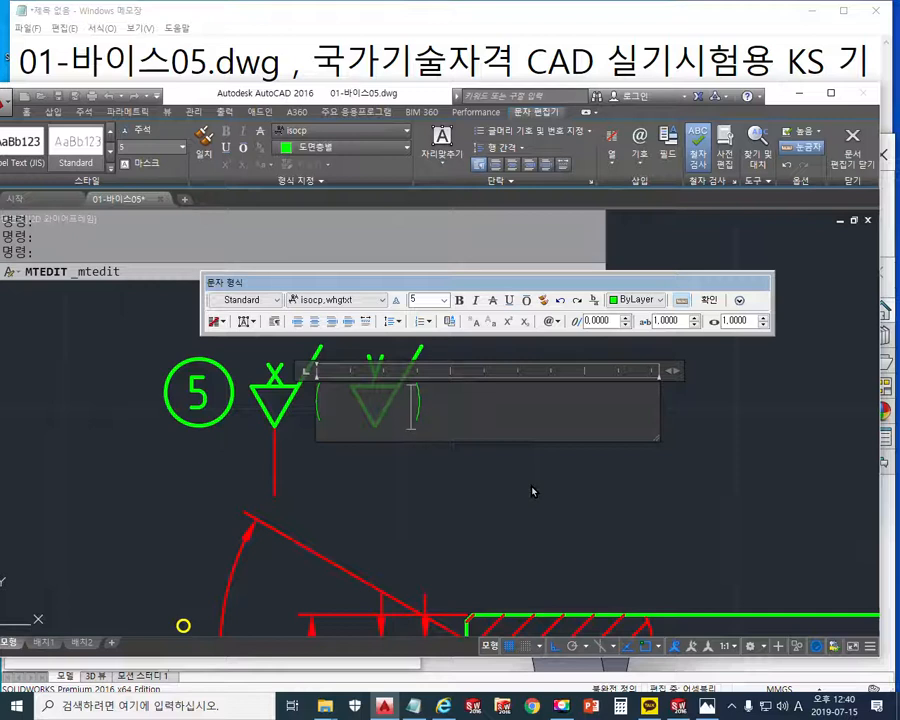
{"action": "left_click", "coordinate": [467, 492]}
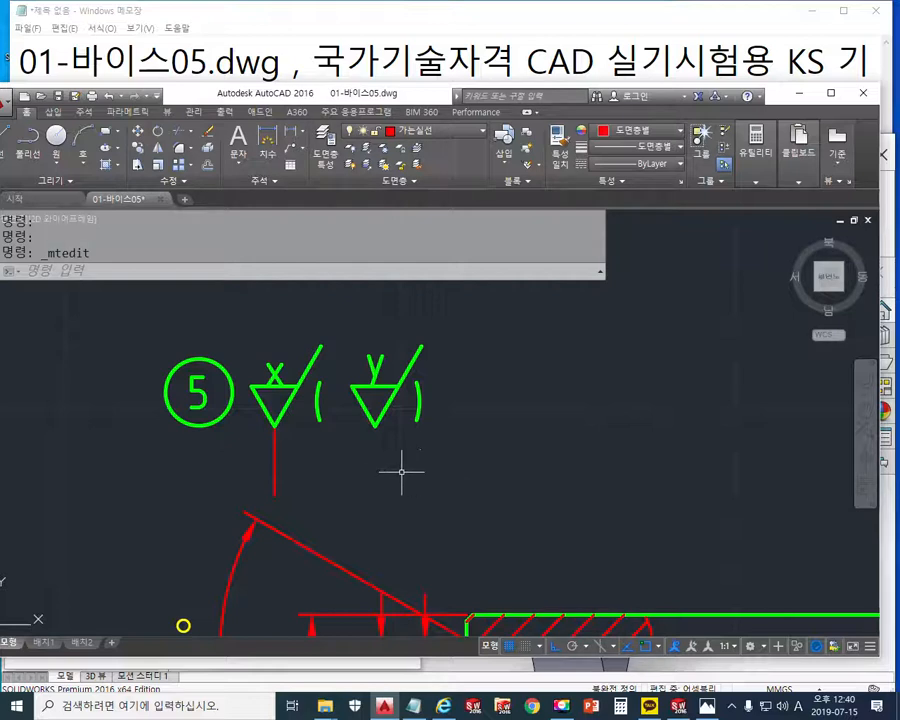
Erase the red reference line below the x roughness symbol and save the drawing
{"action": "left_click", "coordinate": [334, 480]}
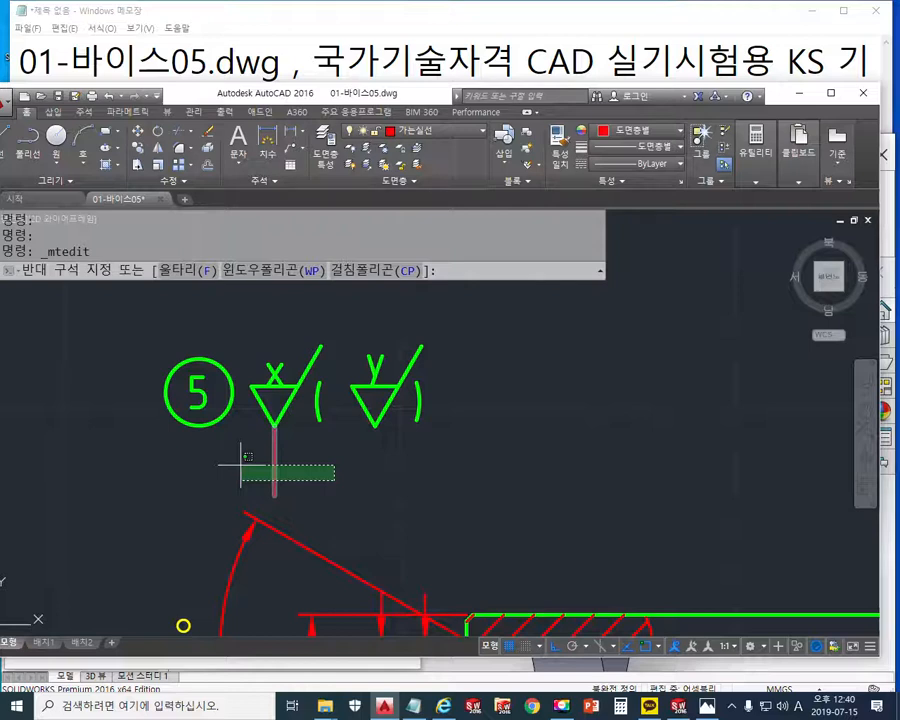
{"action": "left_click", "coordinate": [240, 464]}
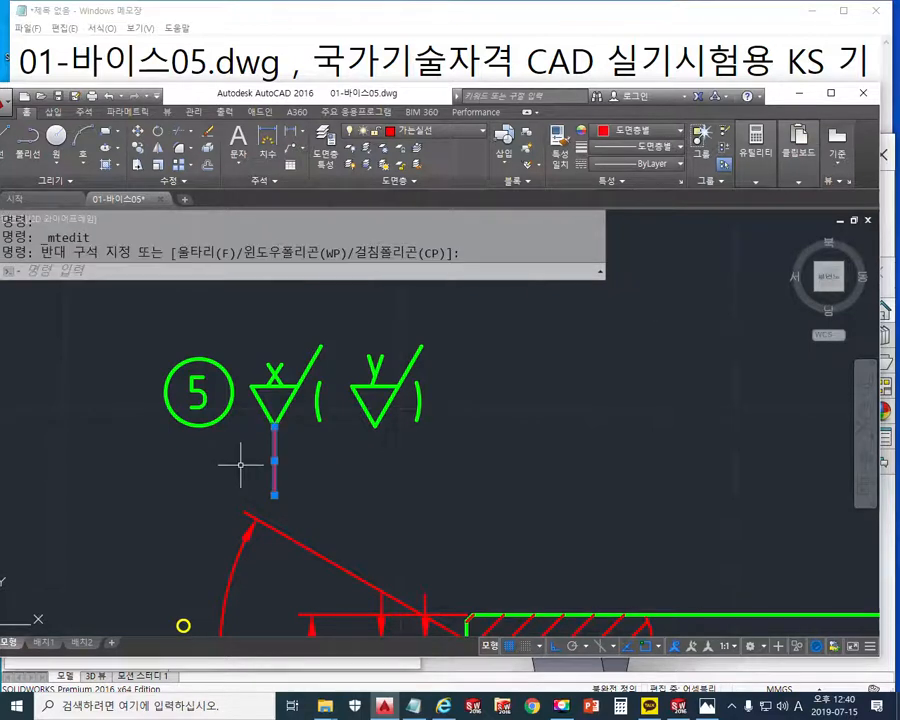
{"action": "key", "text": "Delete"}
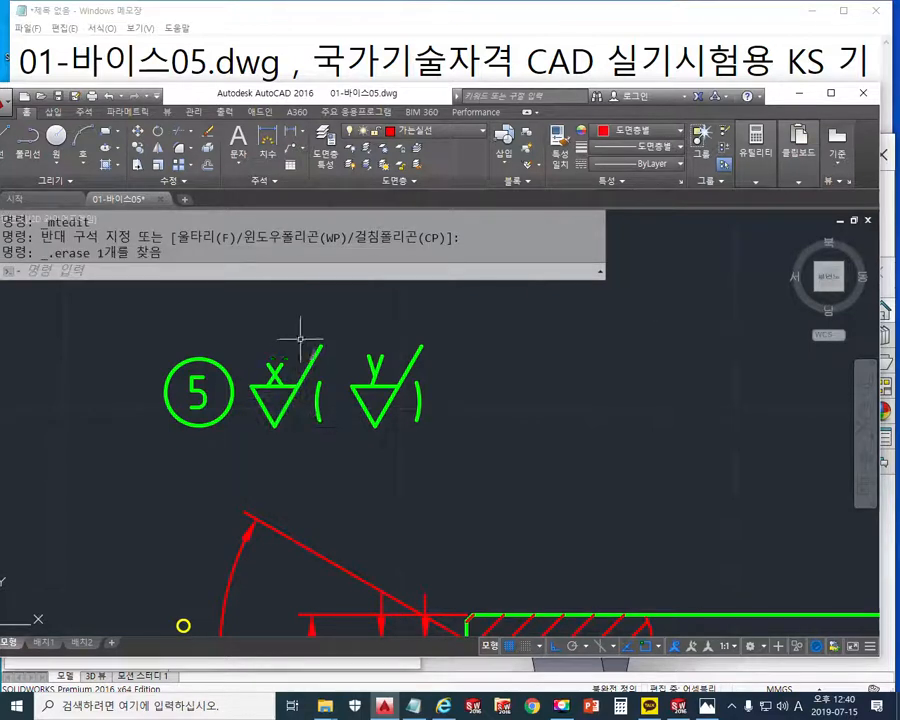
{"action": "left_click", "coordinate": [58, 96]}
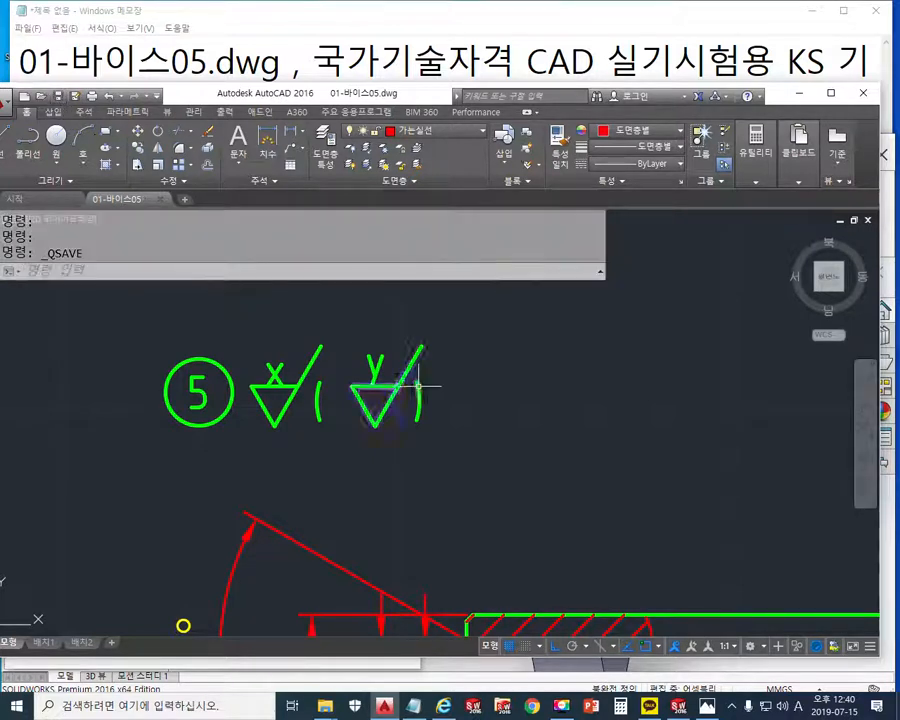